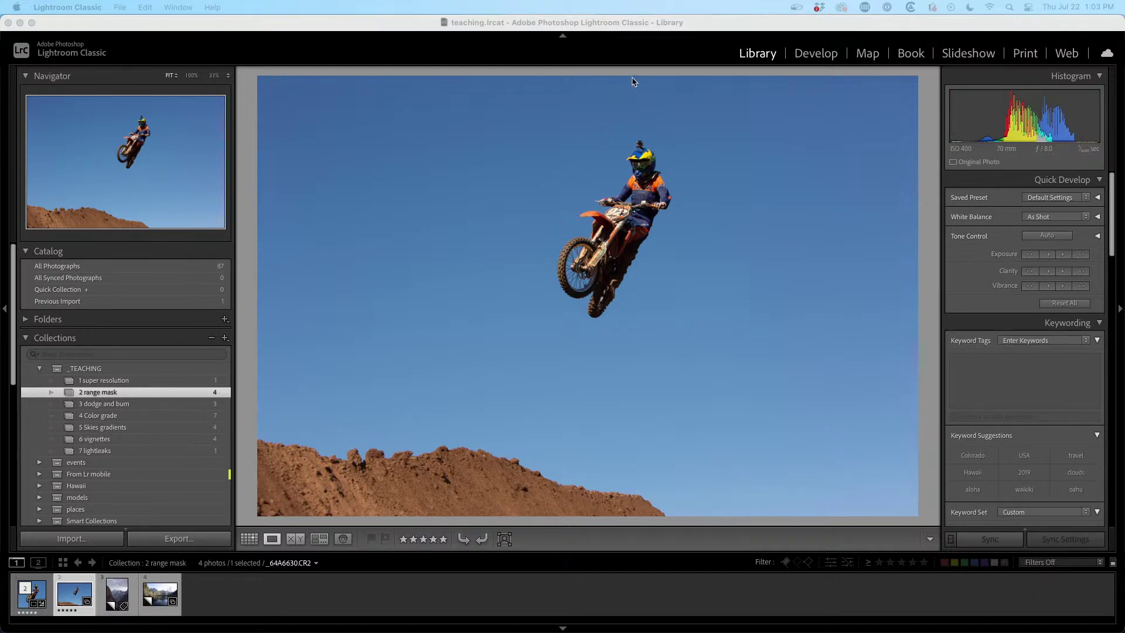
- Open the motocross photo for developing, draw a graduated filter down the sky from helmet height to above the dirt hill, and reset its effect sliders
left_click(352, 23)
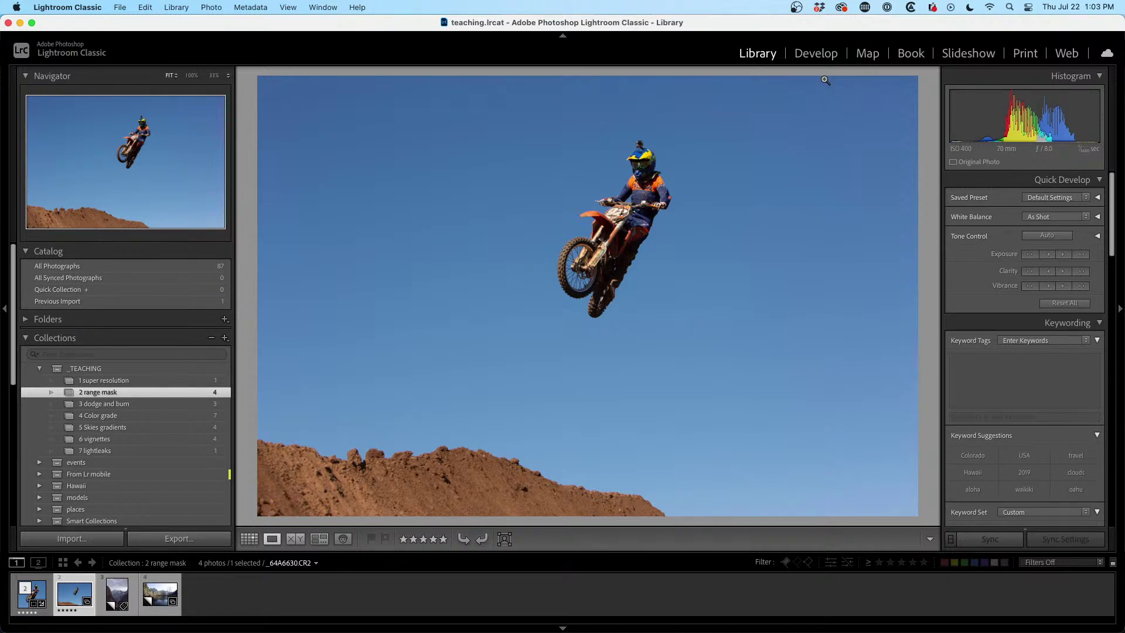
left_click(814, 54)
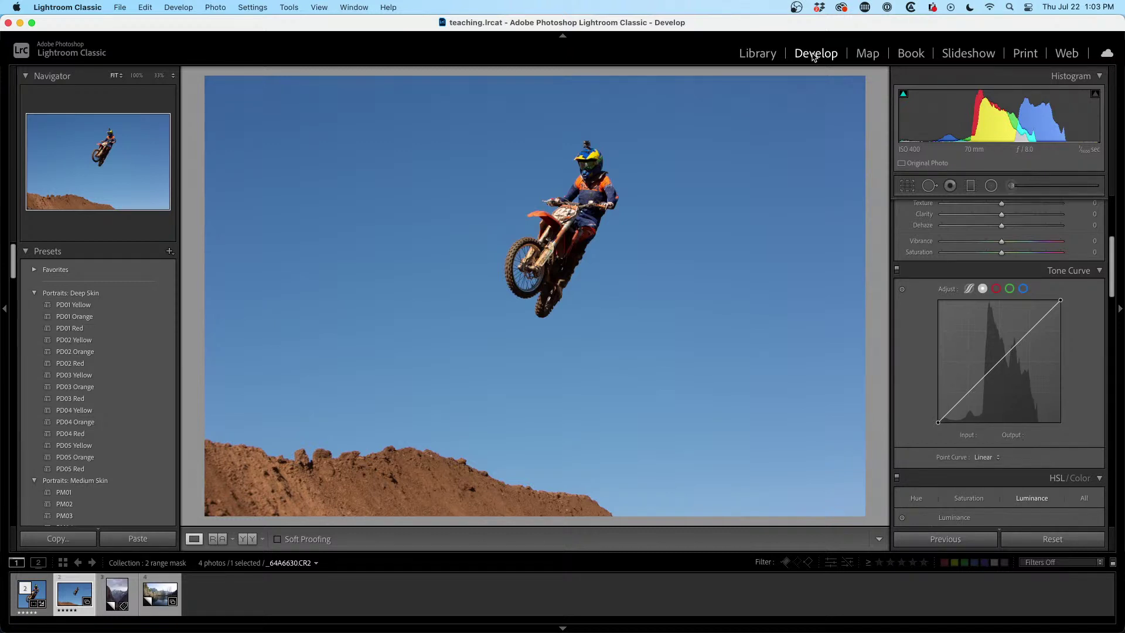
left_click(970, 186)
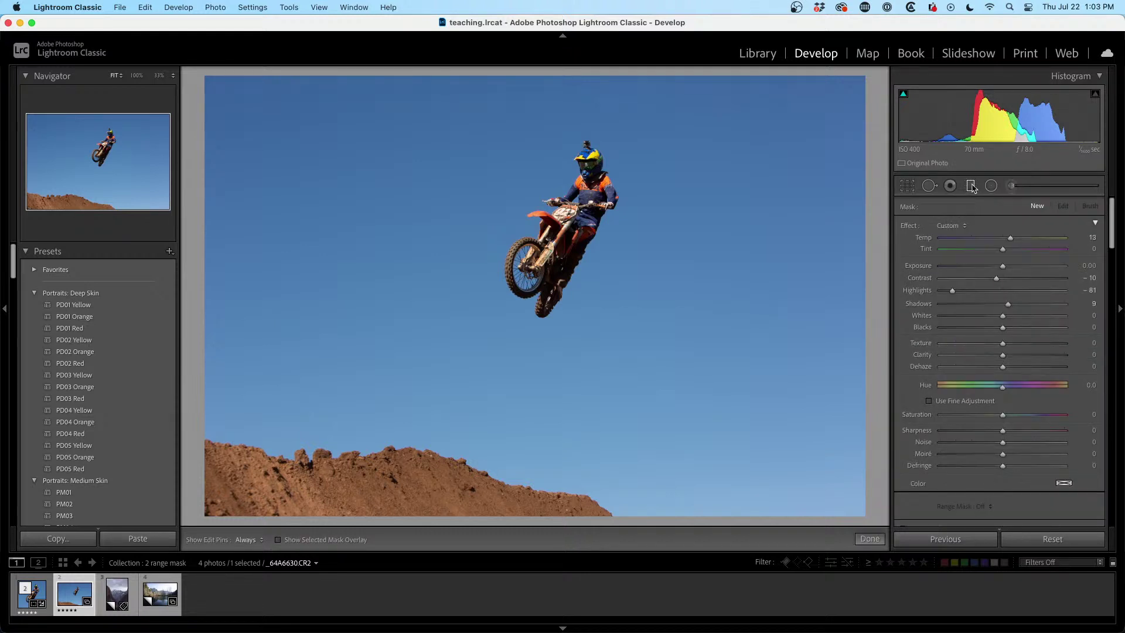
mouse_move(666, 146)
left_mouse_down()
mouse_move(661, 387)
mouse_move(679, 272)
mouse_move(650, 281)
mouse_move(649, 265)
mouse_move(658, 291)
mouse_move(670, 286)
mouse_move(652, 404)
mouse_move(658, 139)
mouse_move(645, 397)
left_mouse_up()
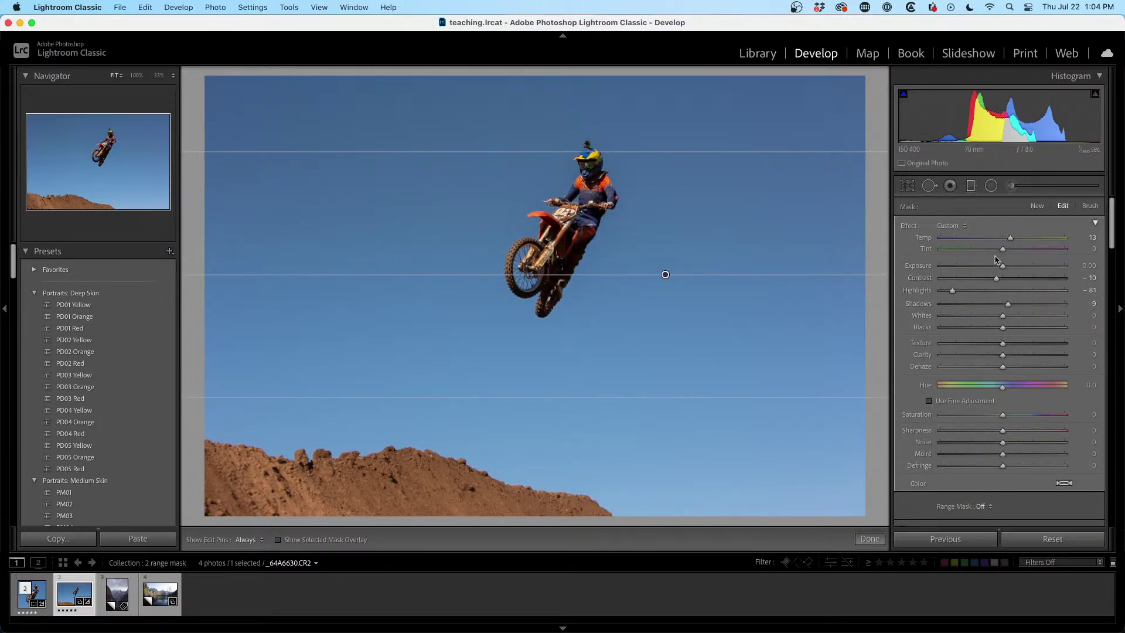
double_click(908, 227)
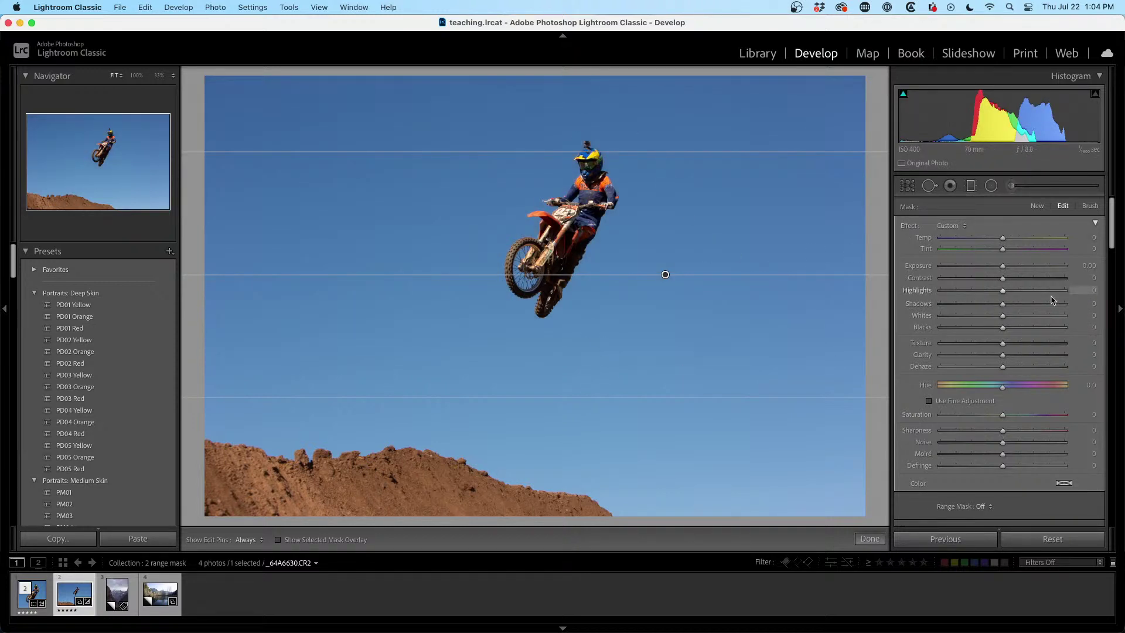
- Tint the graduated filter magenta with hue 304 and saturation 85%
left_click_drag(1109, 231, 1110, 246)
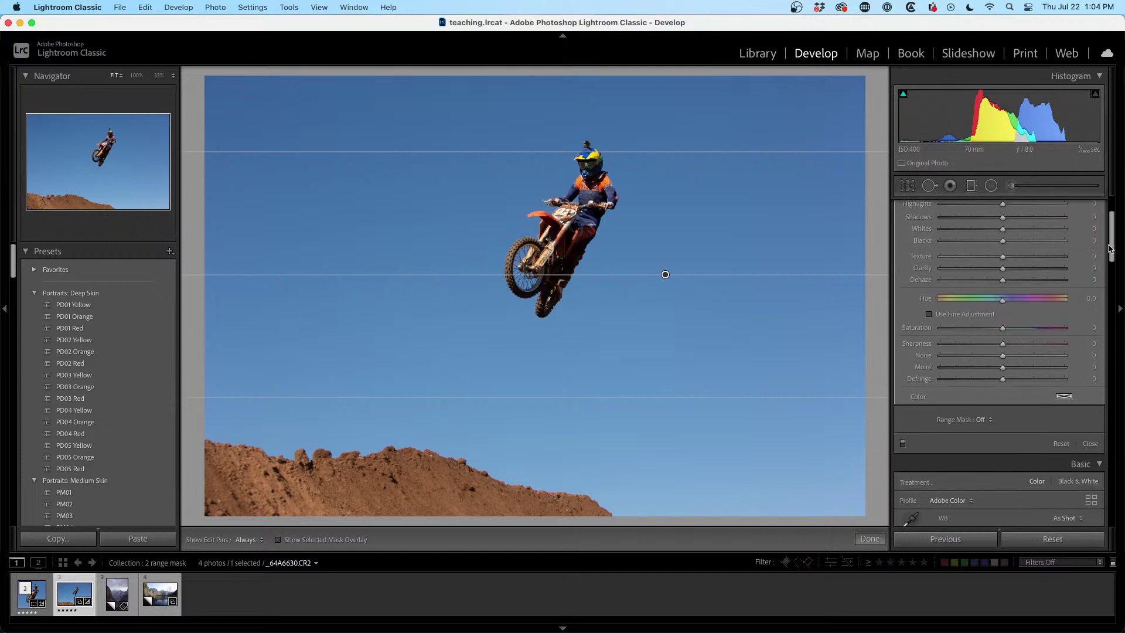
left_click(1065, 396)
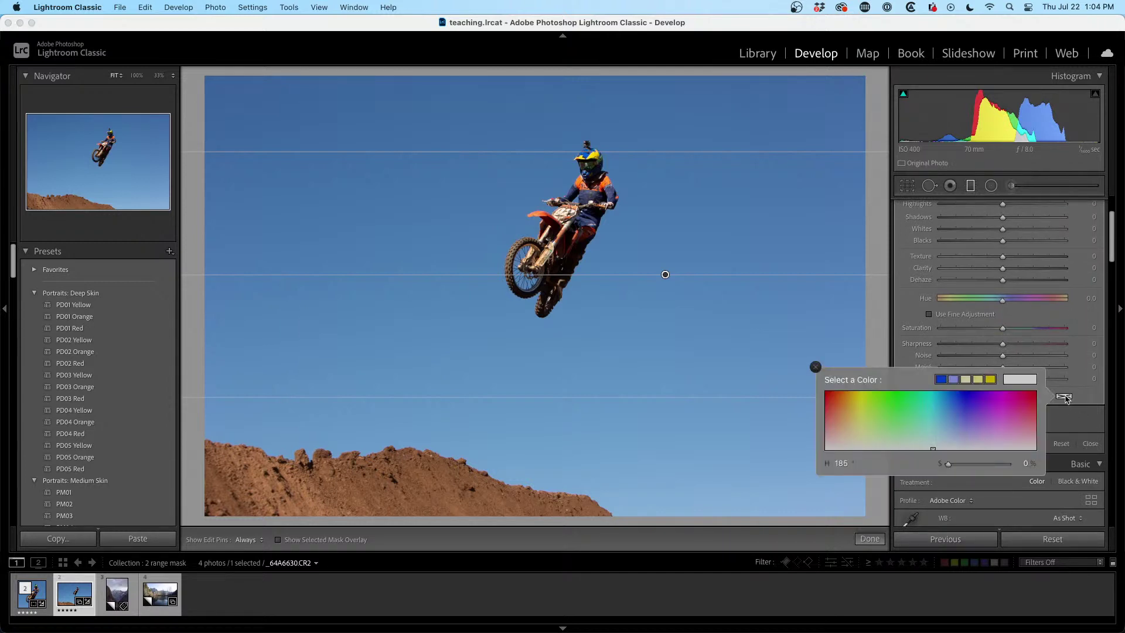
left_click(834, 397)
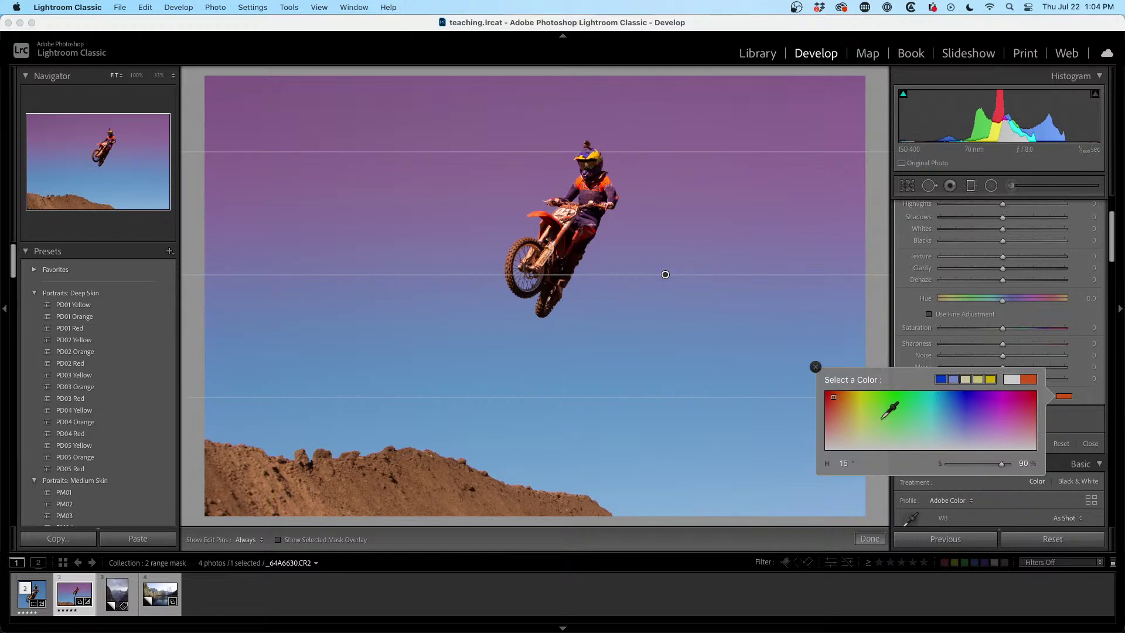
left_click(861, 406)
left_click_drag(861, 405, 1003, 398)
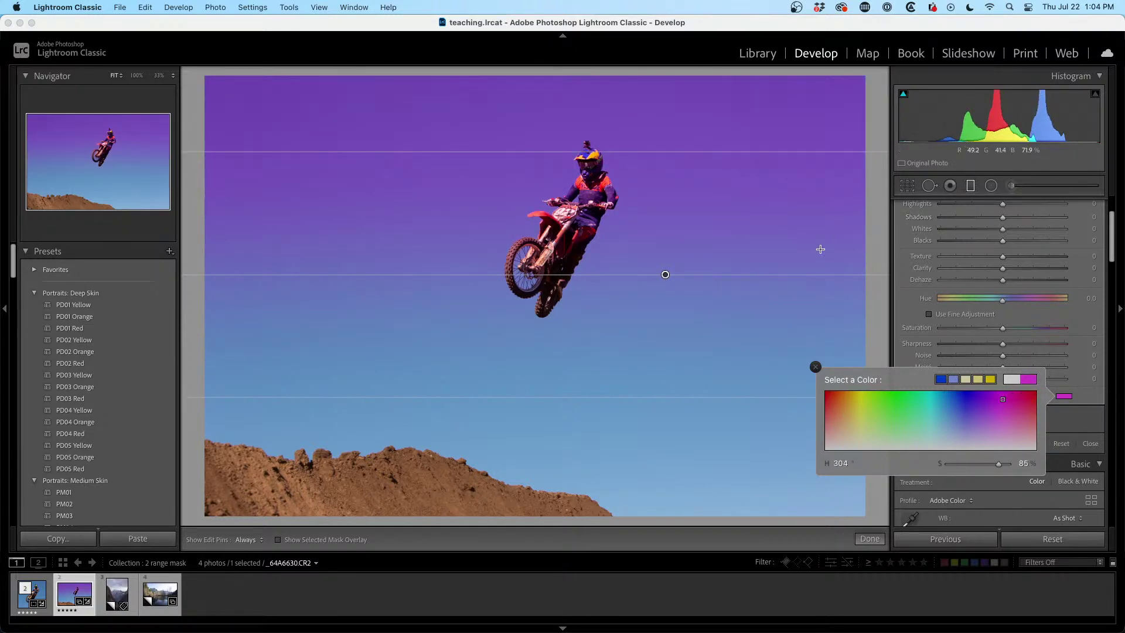
- Lower the graduated filter's exposure to -0.75
left_click_drag(1113, 237, 1110, 223)
scroll(1110, 224, "down", 2)
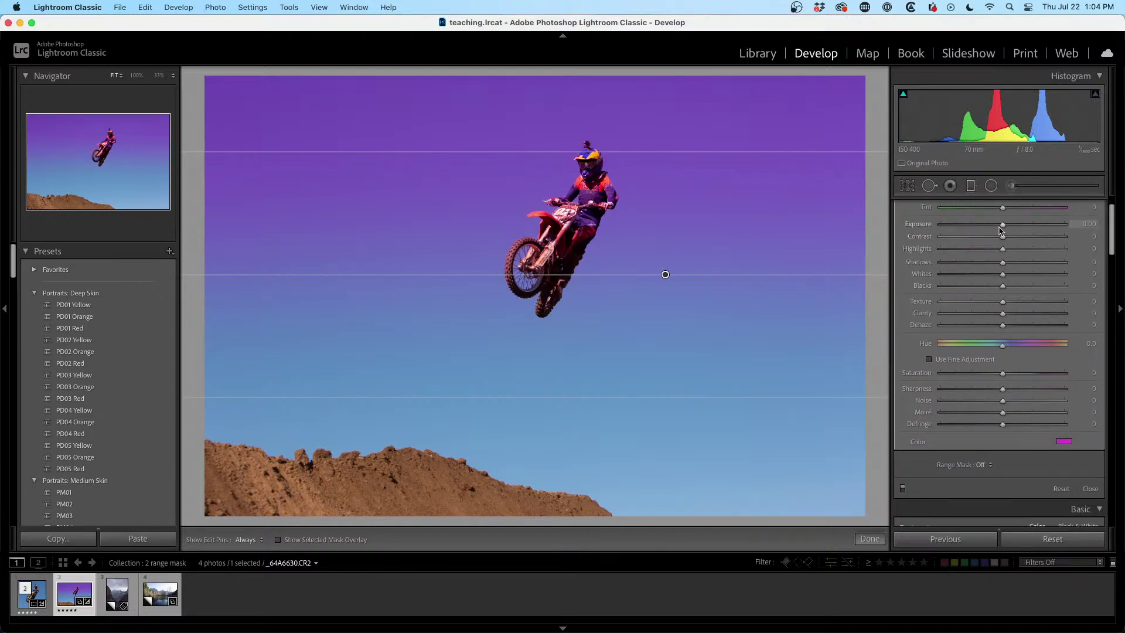
left_click_drag(1003, 225, 990, 227)
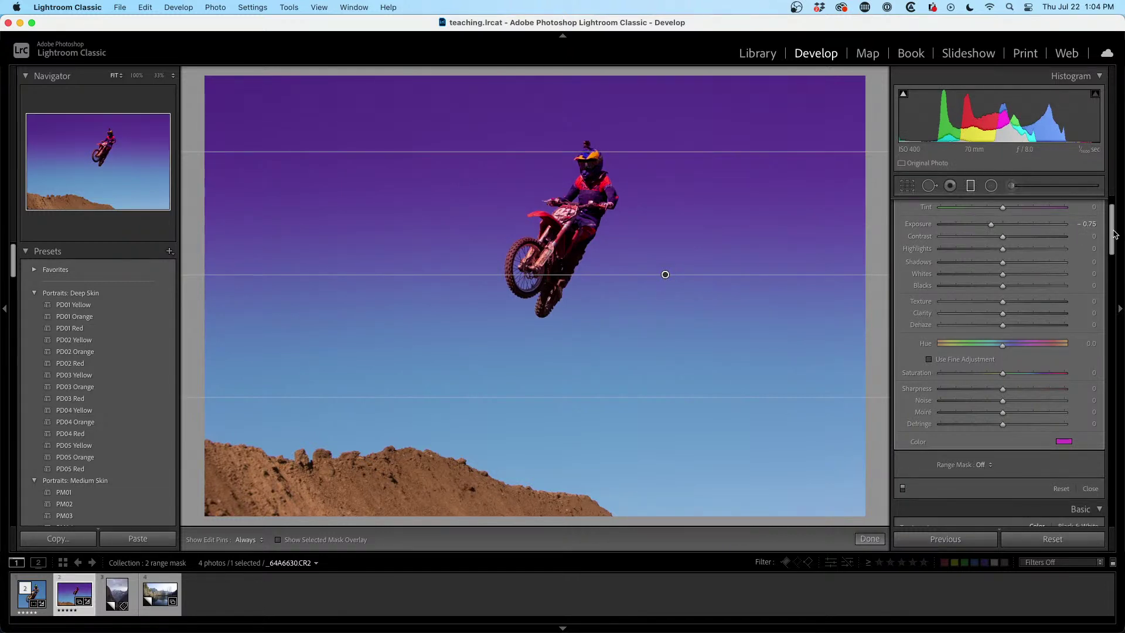
scroll(1113, 234, "up", 2)
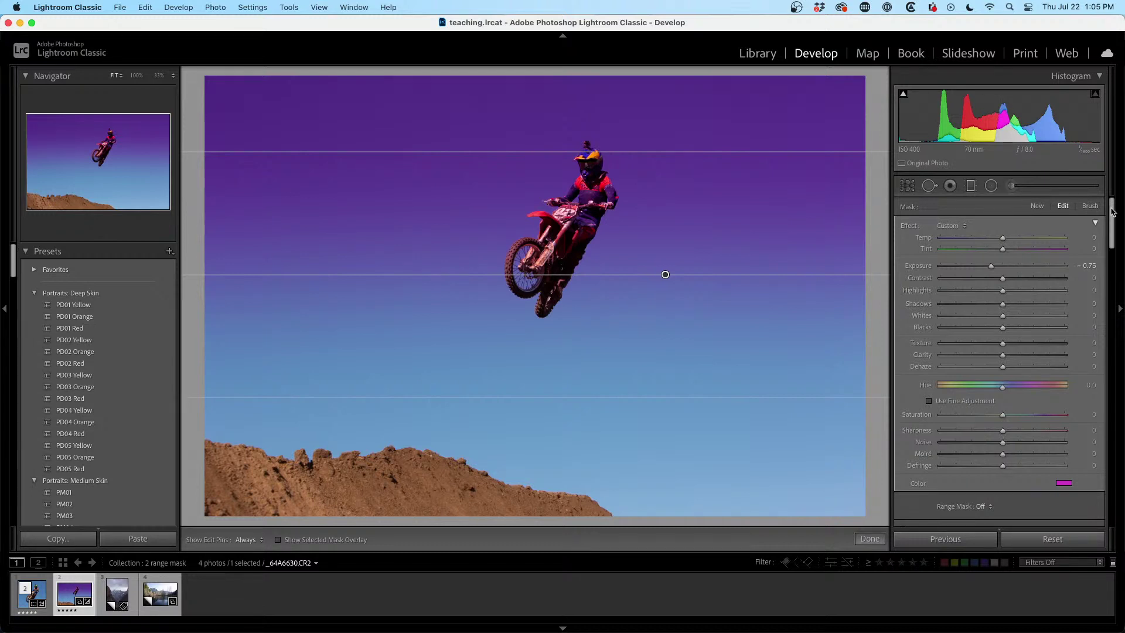
- Add a Color range mask to the graduated filter, sampling the sky beside the rider, and set its amount to 81
left_click_drag(1109, 210, 1108, 237)
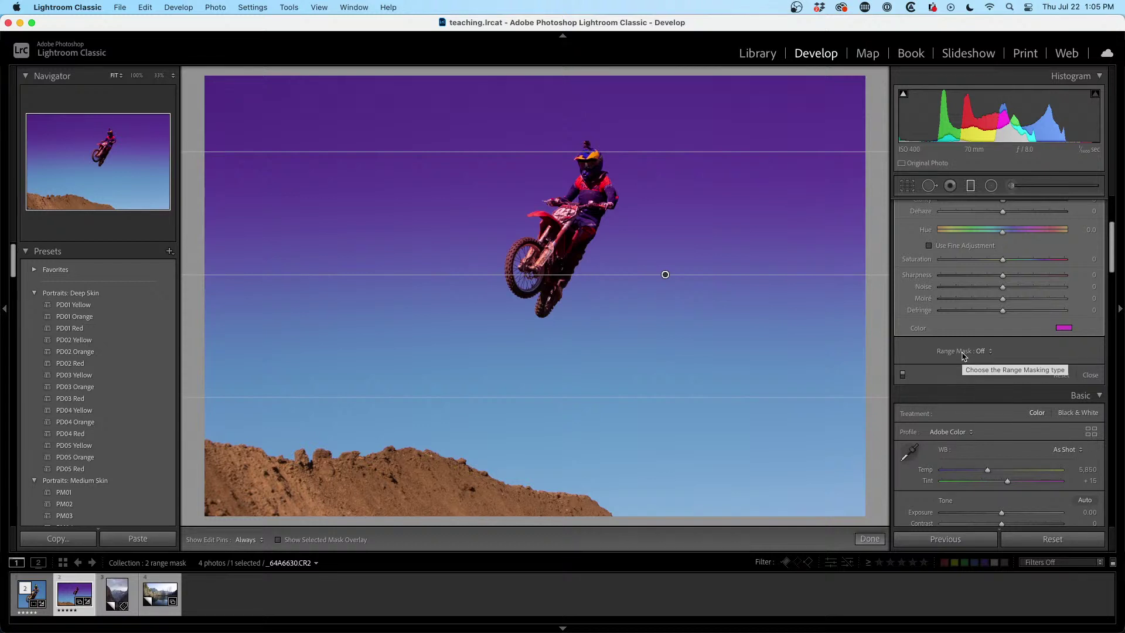
left_click(981, 353)
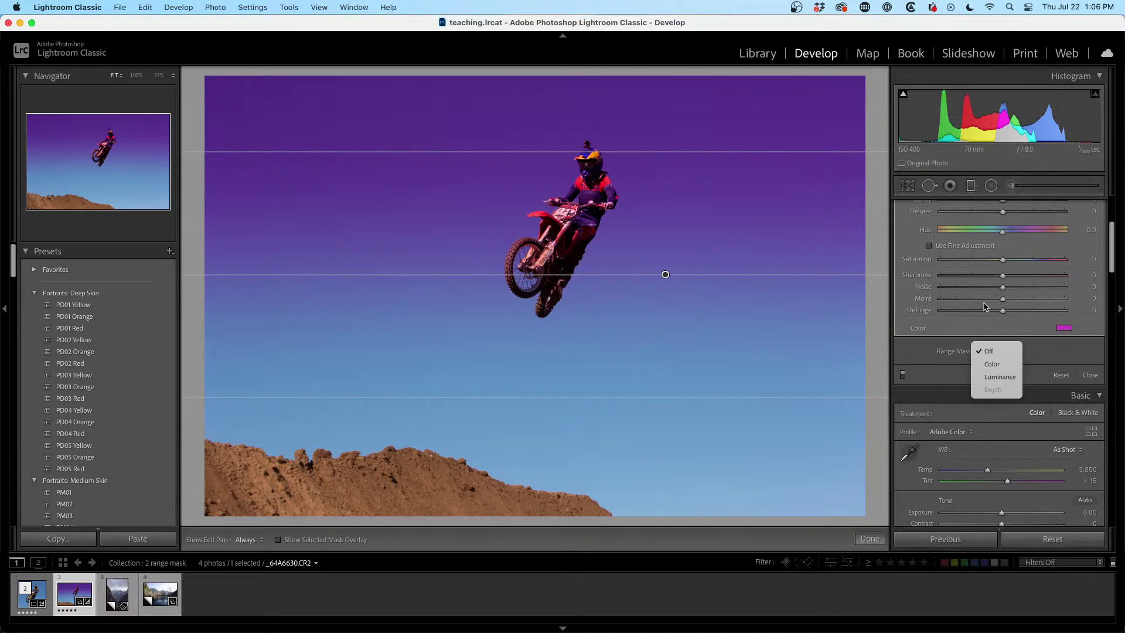
left_click(1004, 363)
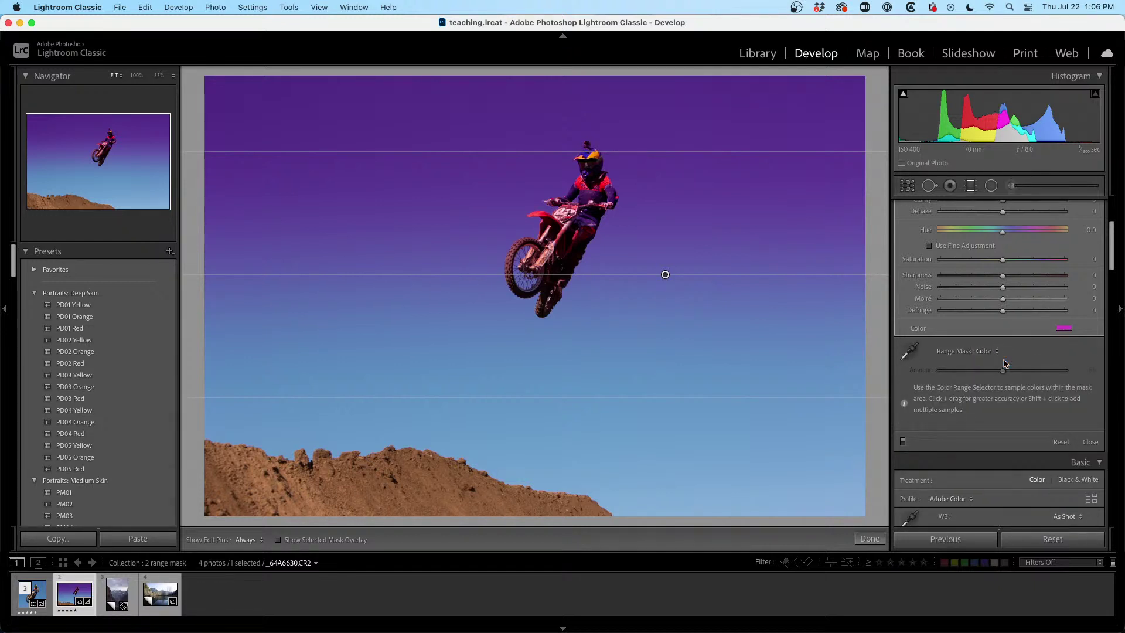
left_click(911, 348)
left_click(607, 227)
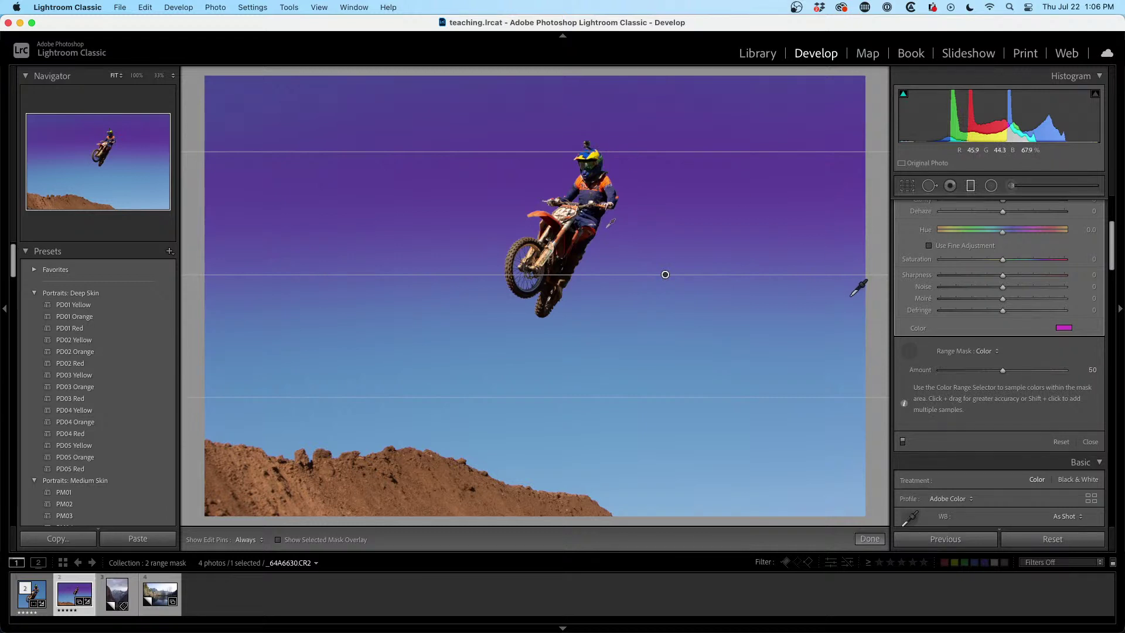
left_click_drag(1000, 366, 1050, 375)
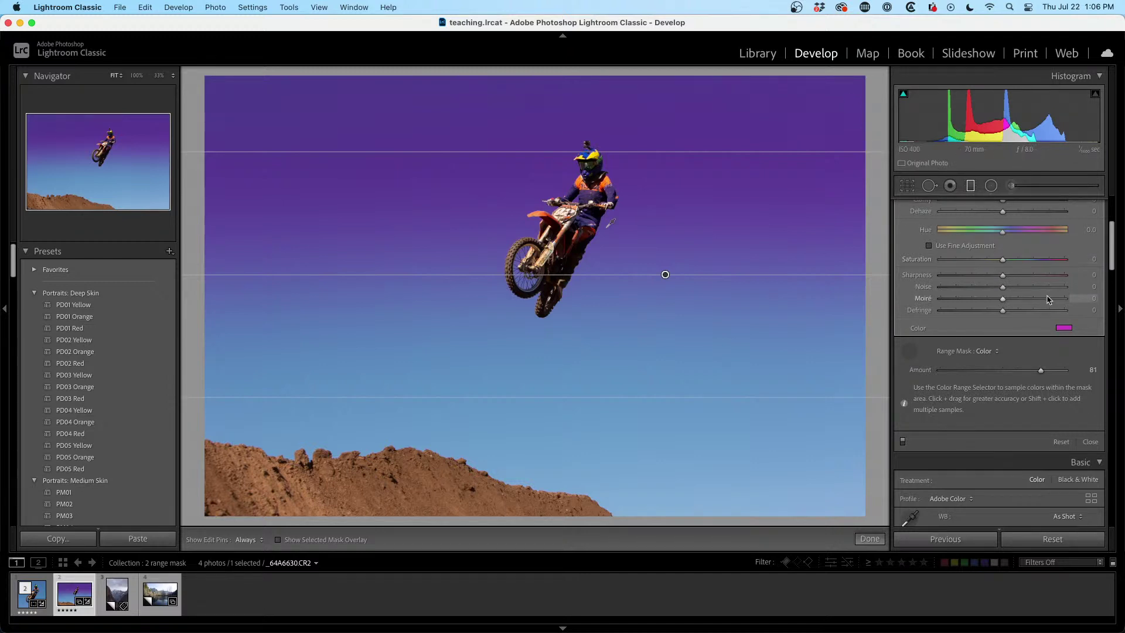
- Set the graduated filter's exposure to -0.20
scroll(1047, 300, "up", 8)
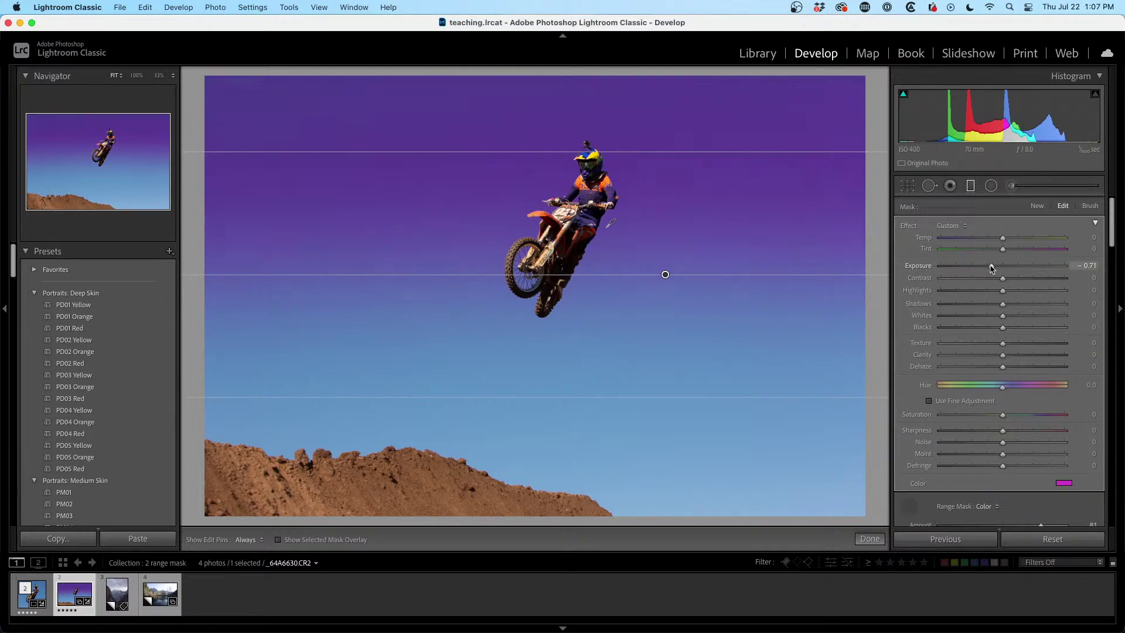
mouse_move(991, 268)
left_mouse_down()
mouse_move(1011, 272)
mouse_move(976, 273)
mouse_move(1012, 280)
mouse_move(975, 283)
mouse_move(1031, 286)
mouse_move(985, 282)
mouse_move(1030, 282)
mouse_move(1000, 279)
left_mouse_up()
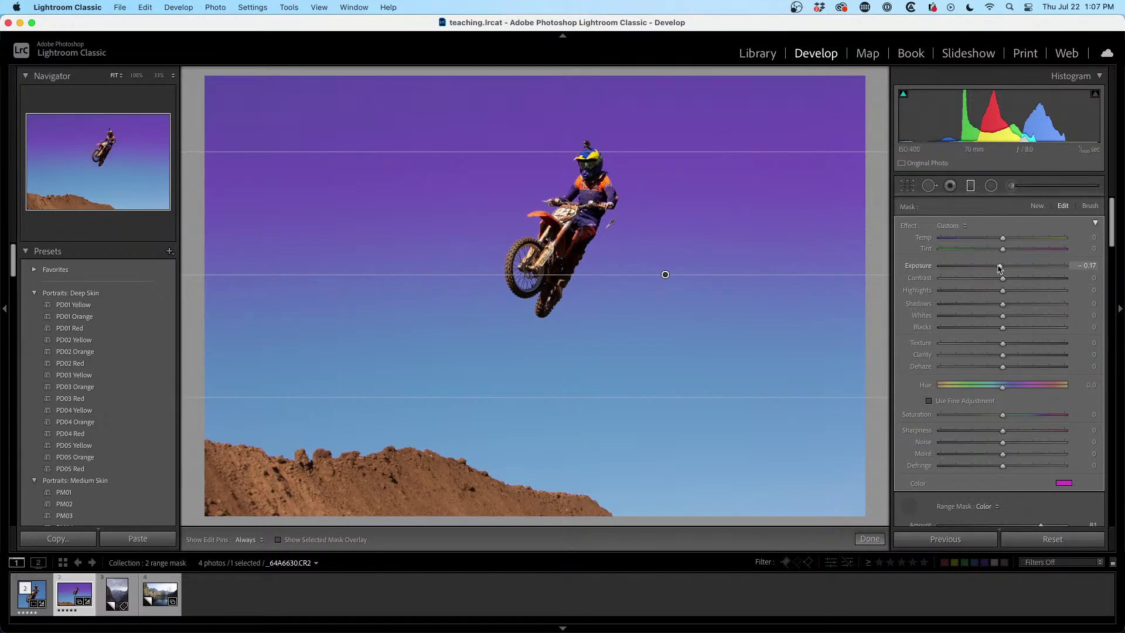
left_click_drag(999, 268, 998, 268)
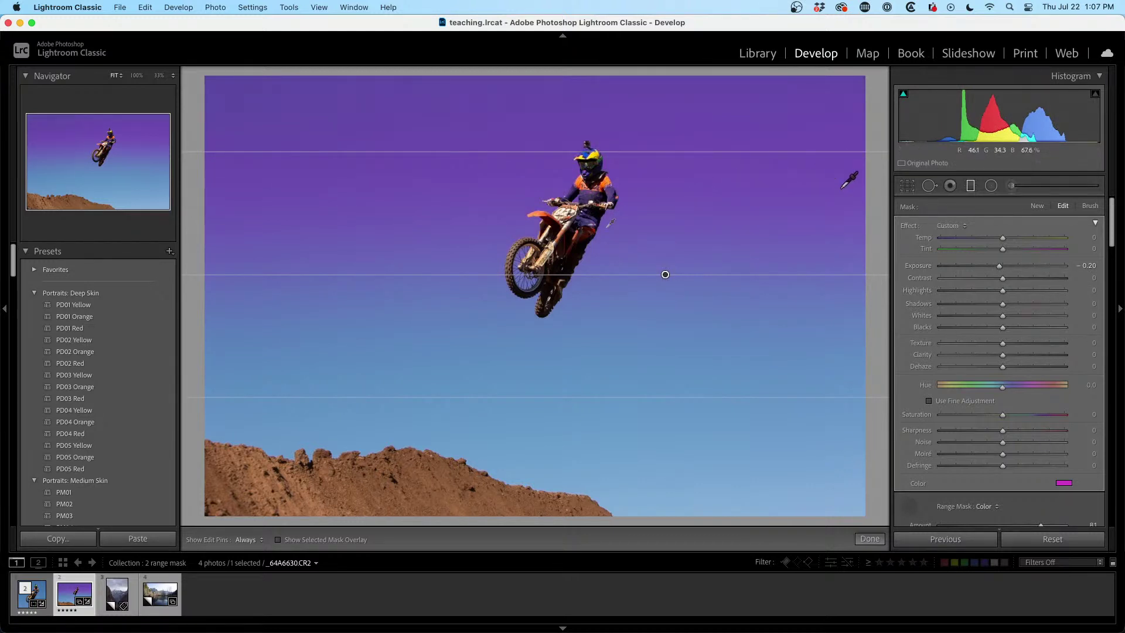
- Reselect the sky's graduated filter and switch to its mask brush with a brush size of 6
left_click(1012, 185)
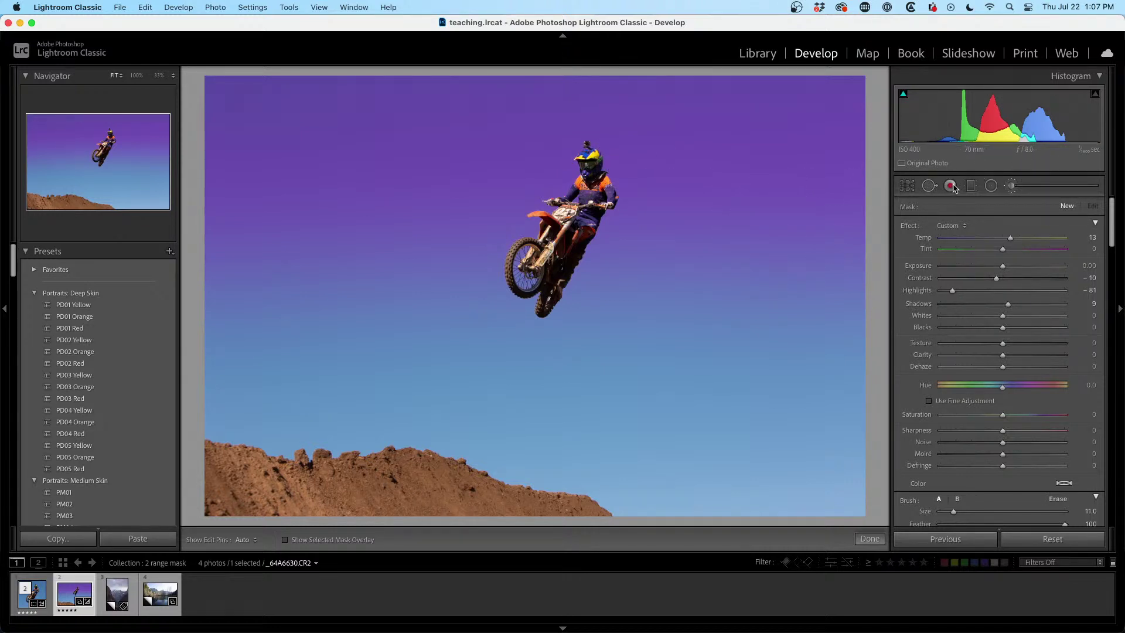
left_click(970, 186)
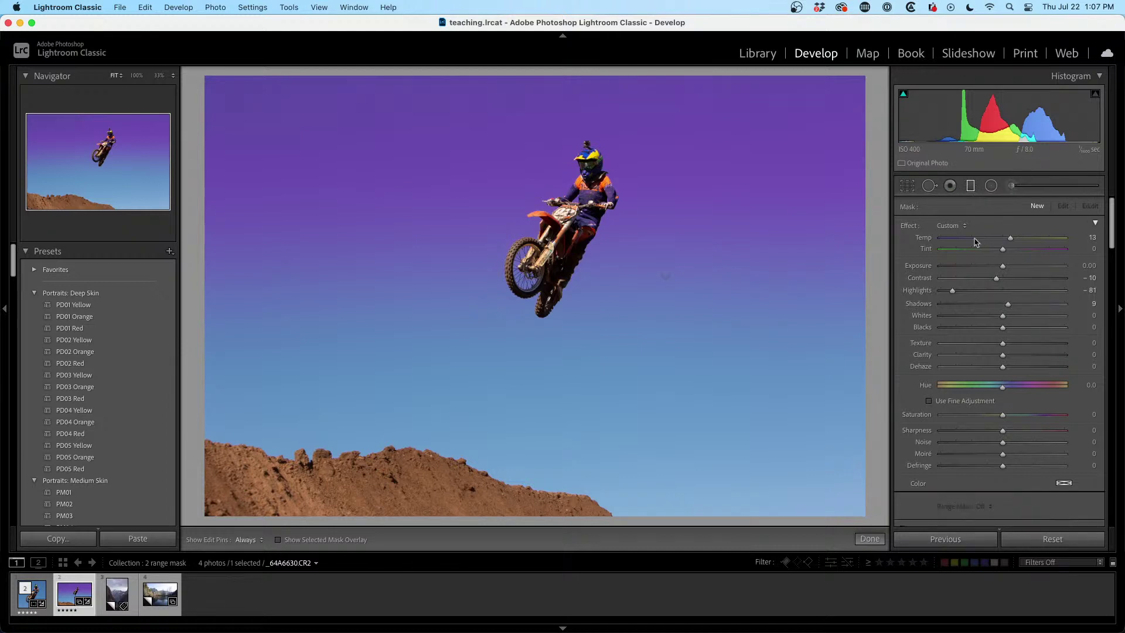
left_click(666, 270)
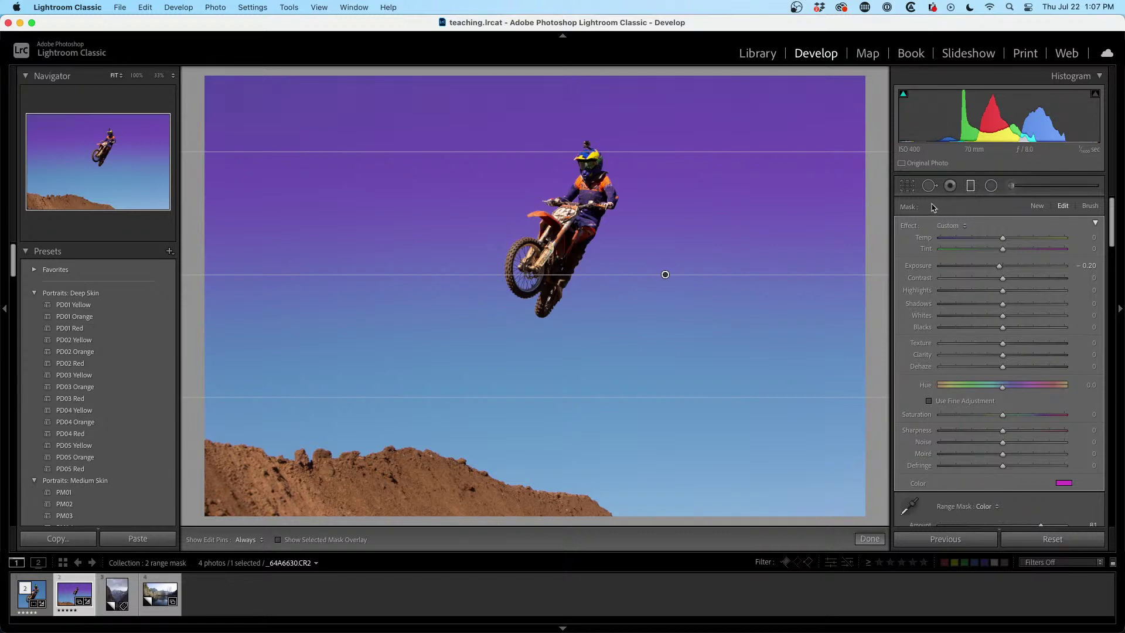
left_click(1089, 206)
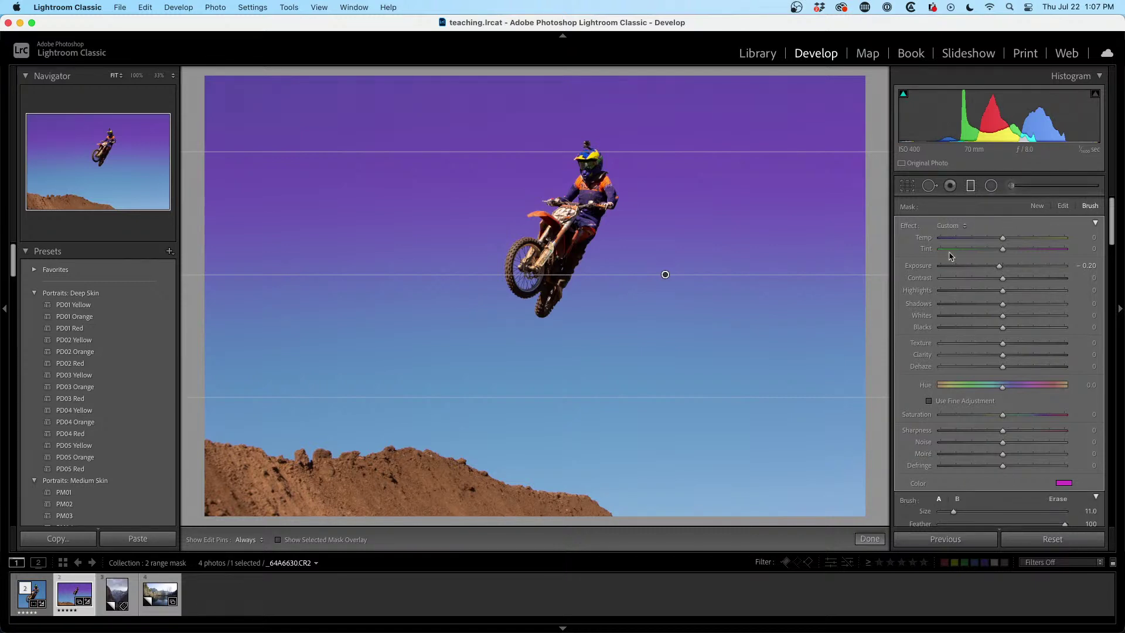
key("bracketleft")
key("bracketleft")
key("bracketleft")
- Lower the graduated filter's exposure to -0.60 and undo the extra slider nudge
key("minus")
key("minus")
key("minus")
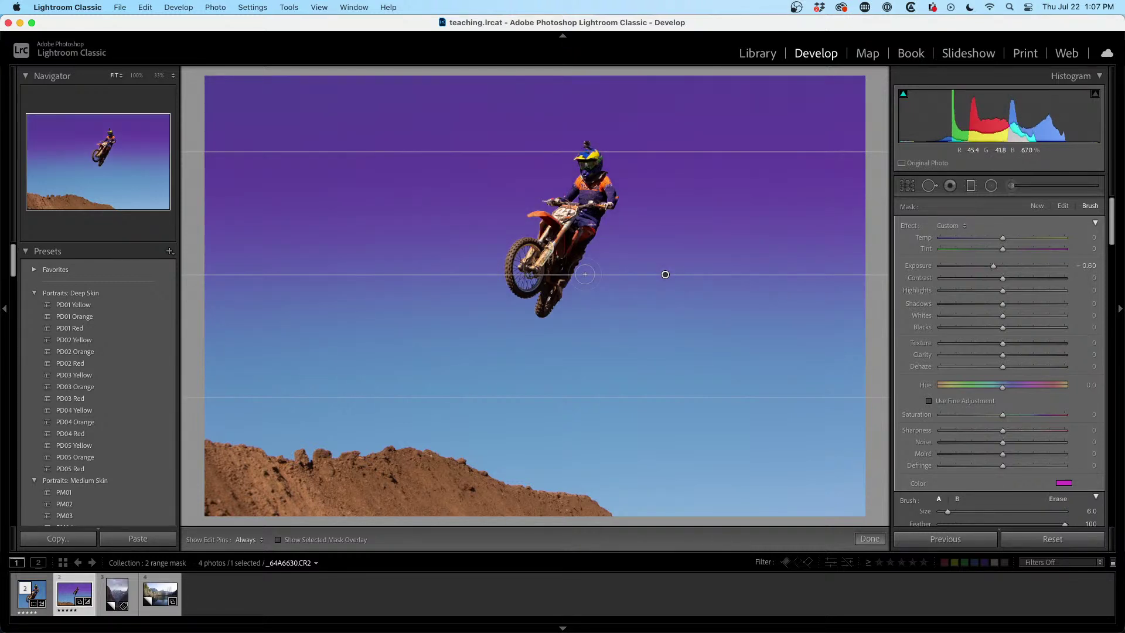
mouse_move(993, 268)
left_mouse_down()
mouse_move(1004, 270)
mouse_move(994, 268)
left_mouse_up()
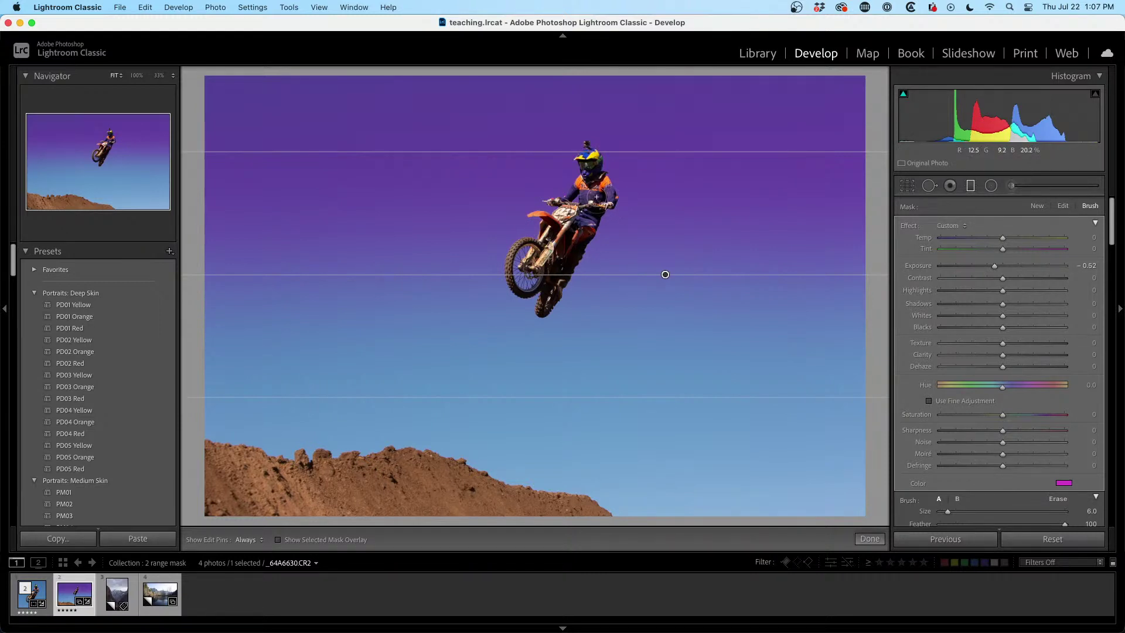
key("super+z")
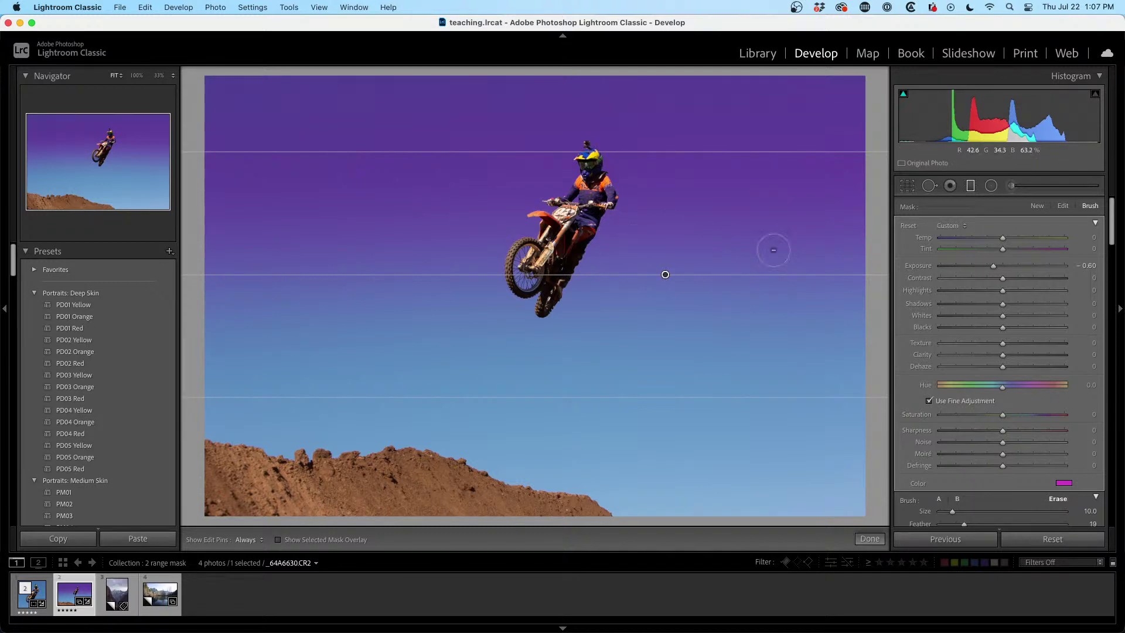
- Erase the filter's tint from the rider and bike using the Auto Mask eraser at size 4.4
left_click_drag(1111, 240, 1113, 268)
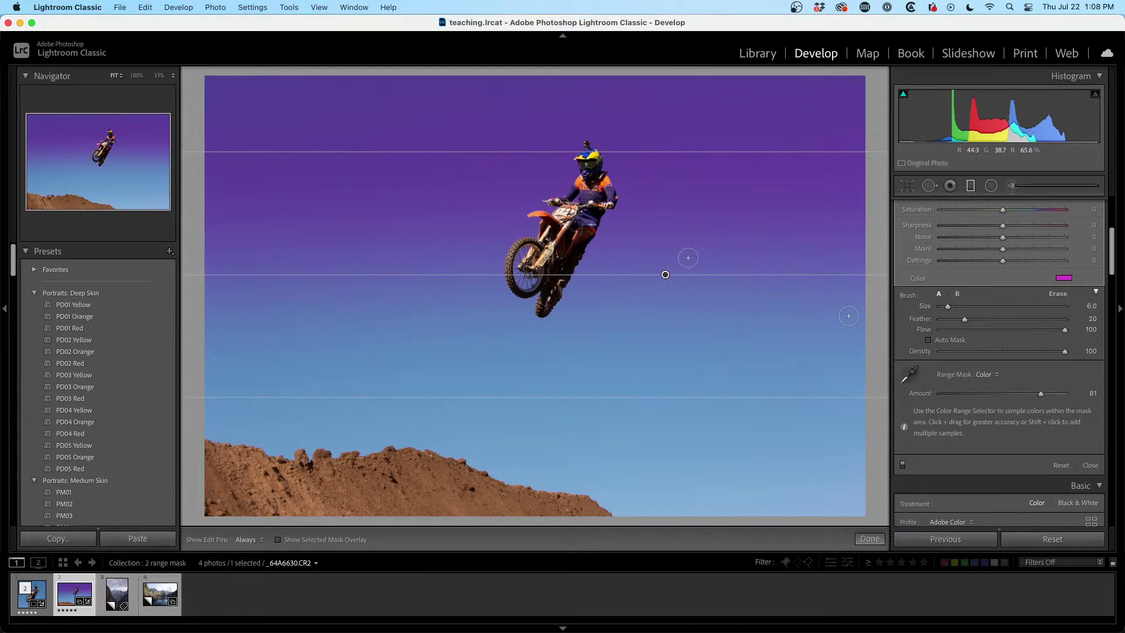
key("alt")
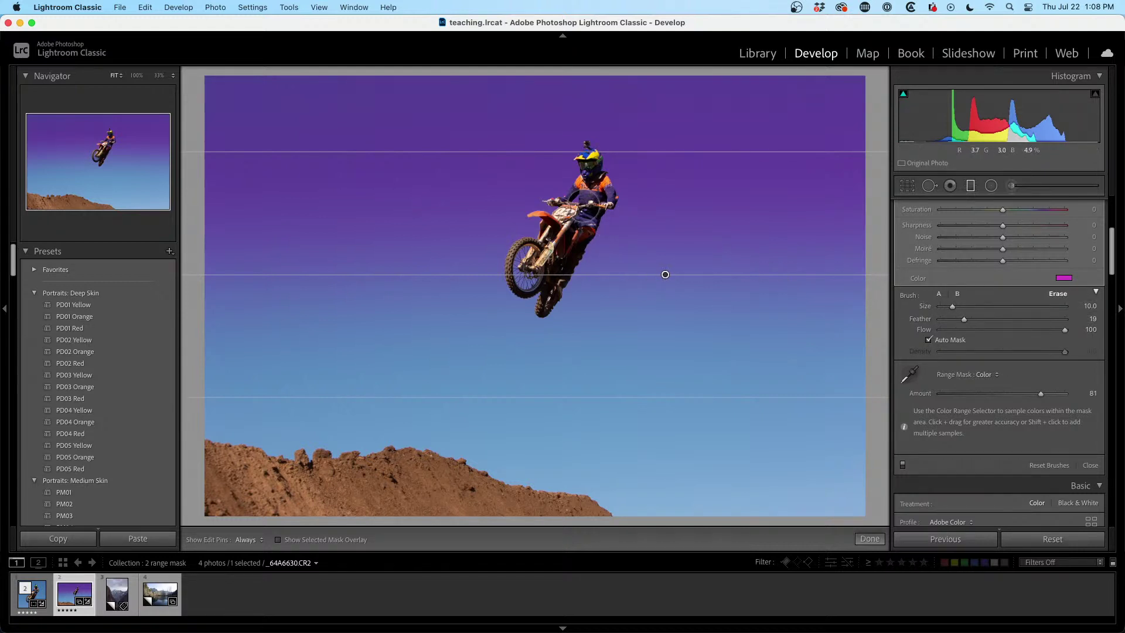
left_click_drag(951, 309, 947, 310)
key("h")
key("h")
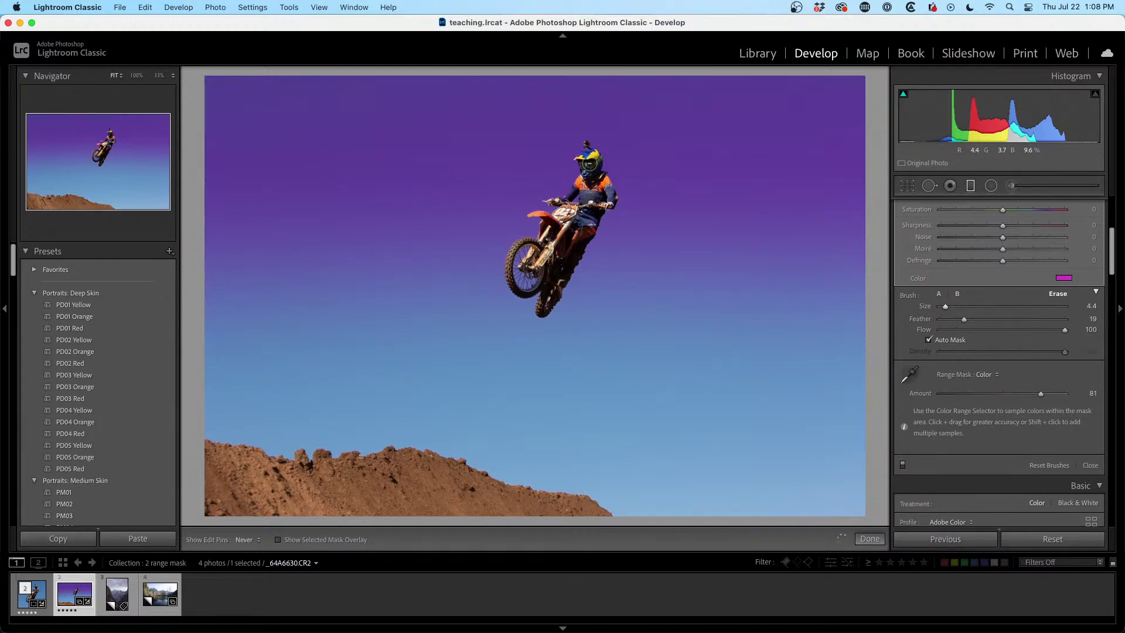
- Change the graduated filter's tint to yellow with hue 62 and saturation 81%
left_click(1064, 279)
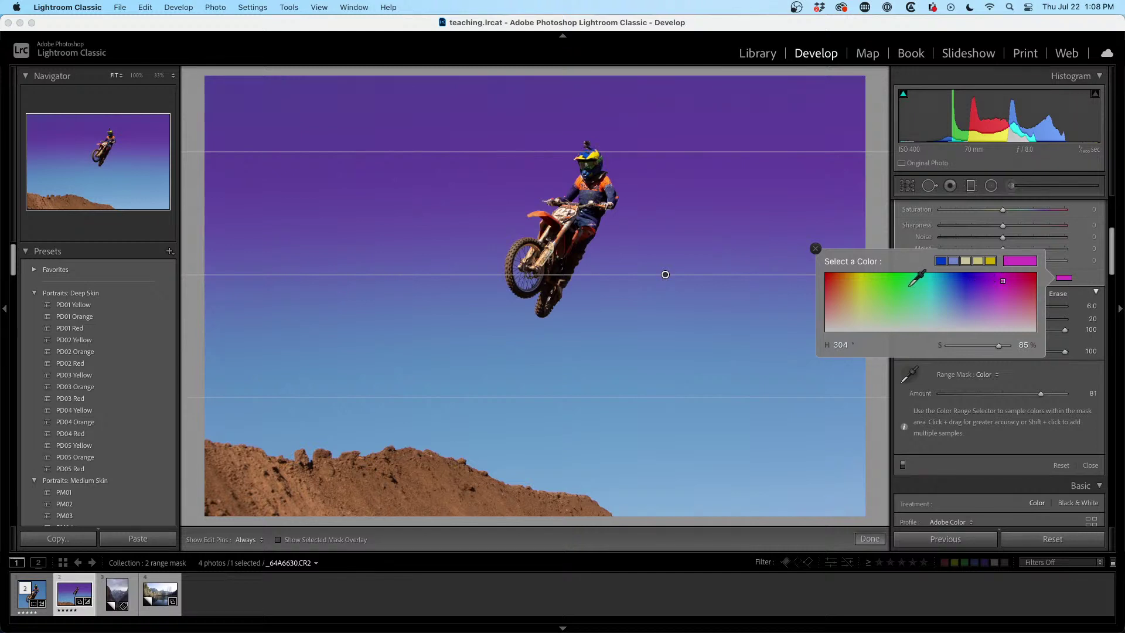
left_click_drag(910, 286, 860, 283)
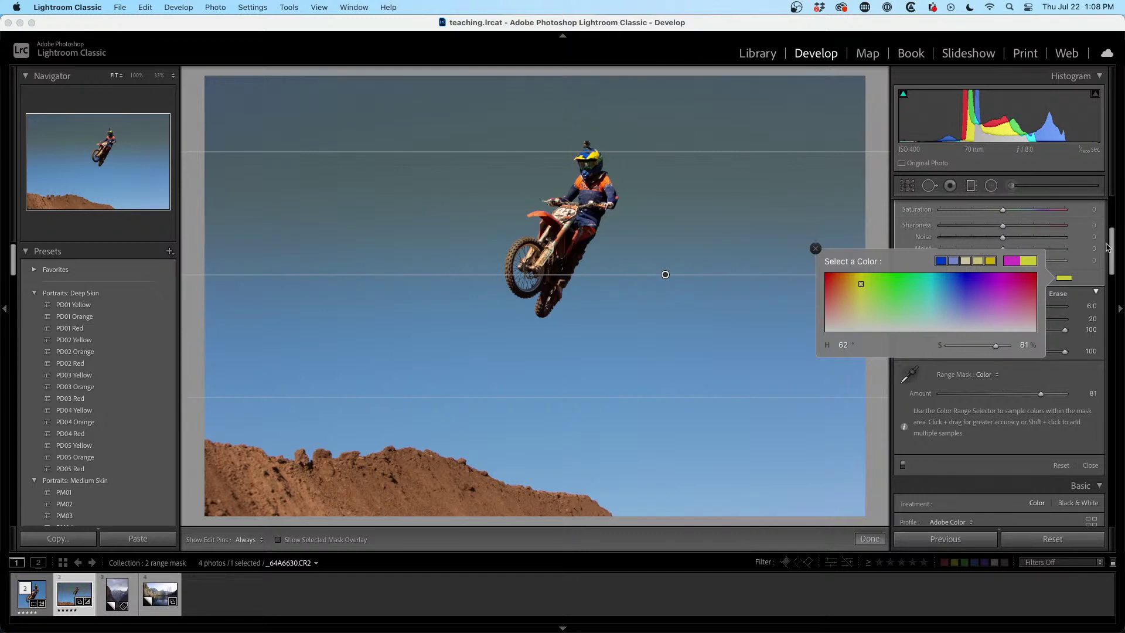
left_click_drag(1106, 247, 1106, 217)
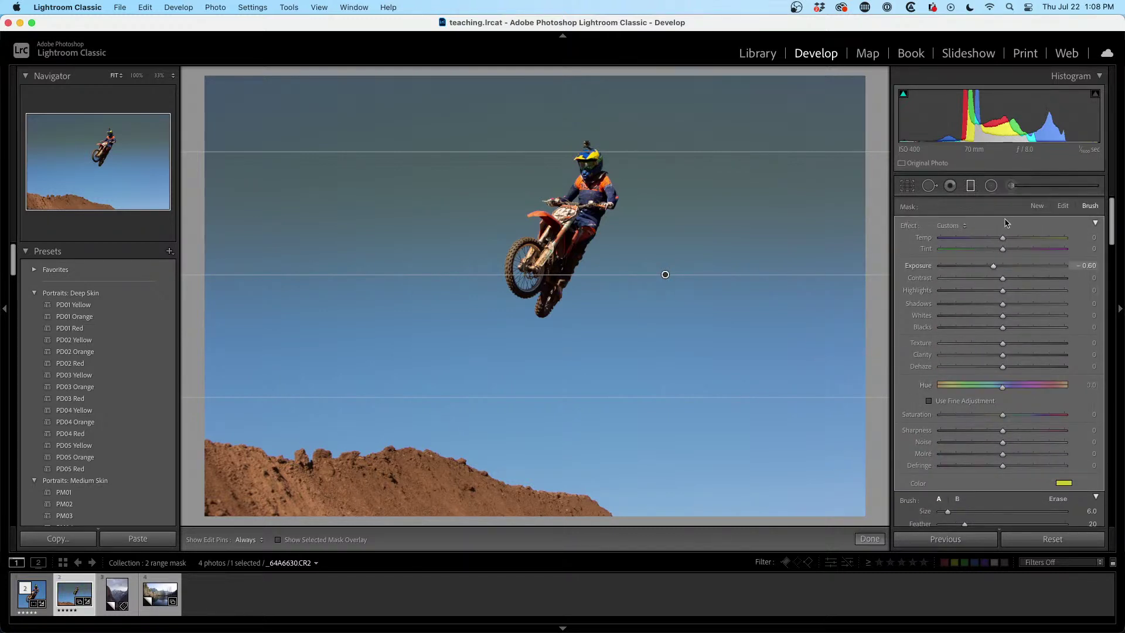
- Close the graduated filter and set the whole photo's exposure to +0.20, highlights to -46 and shadows to +32
left_click(970, 187)
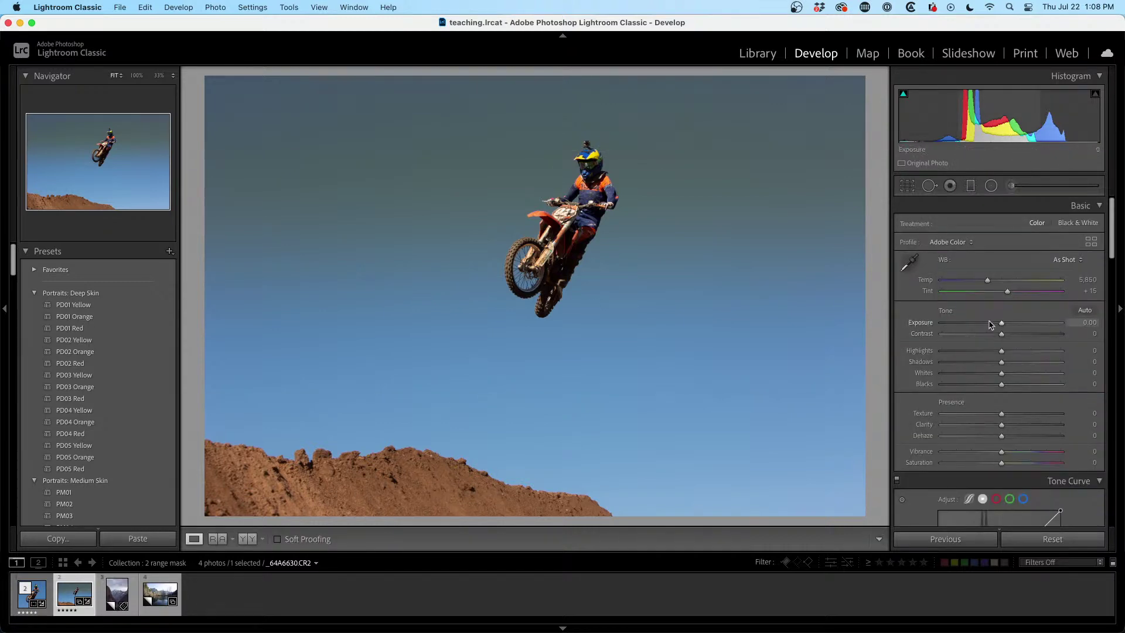
left_click_drag(1001, 326, 1020, 362)
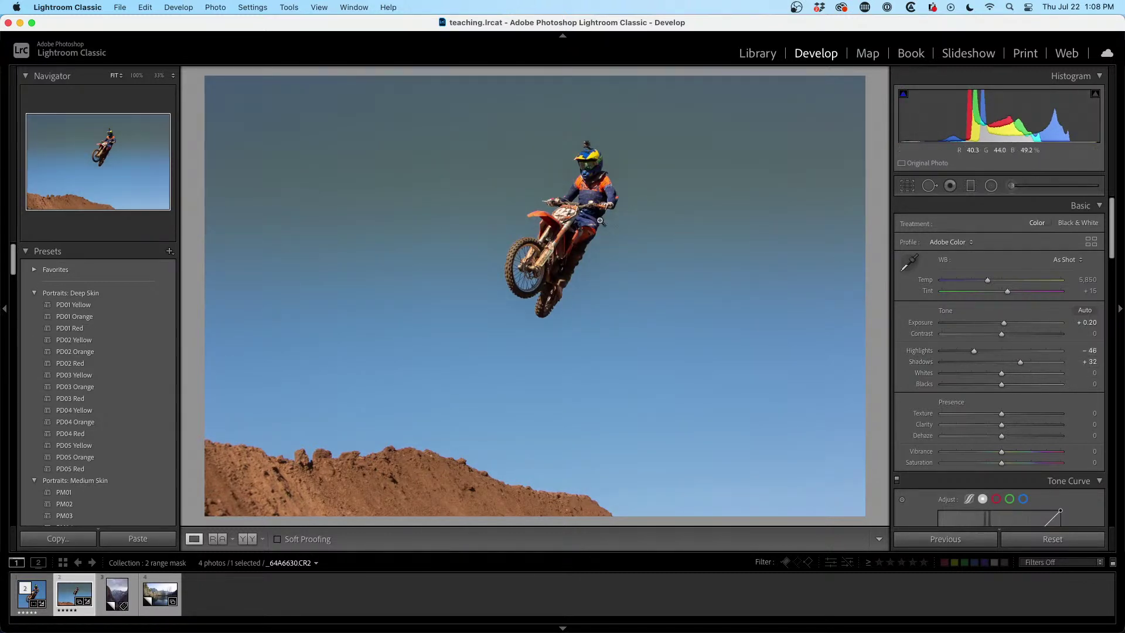
- Remove the graduated filter's colour tint by setting its saturation to 0%, and set the filter's exposure to -0.34
left_click(970, 187)
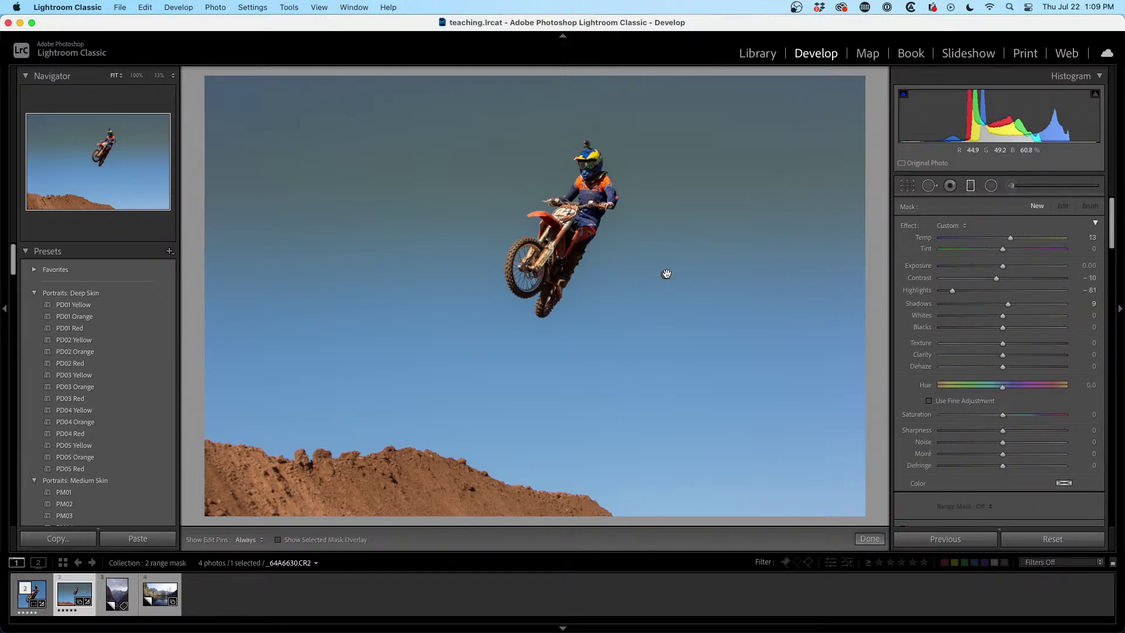
left_click(666, 273)
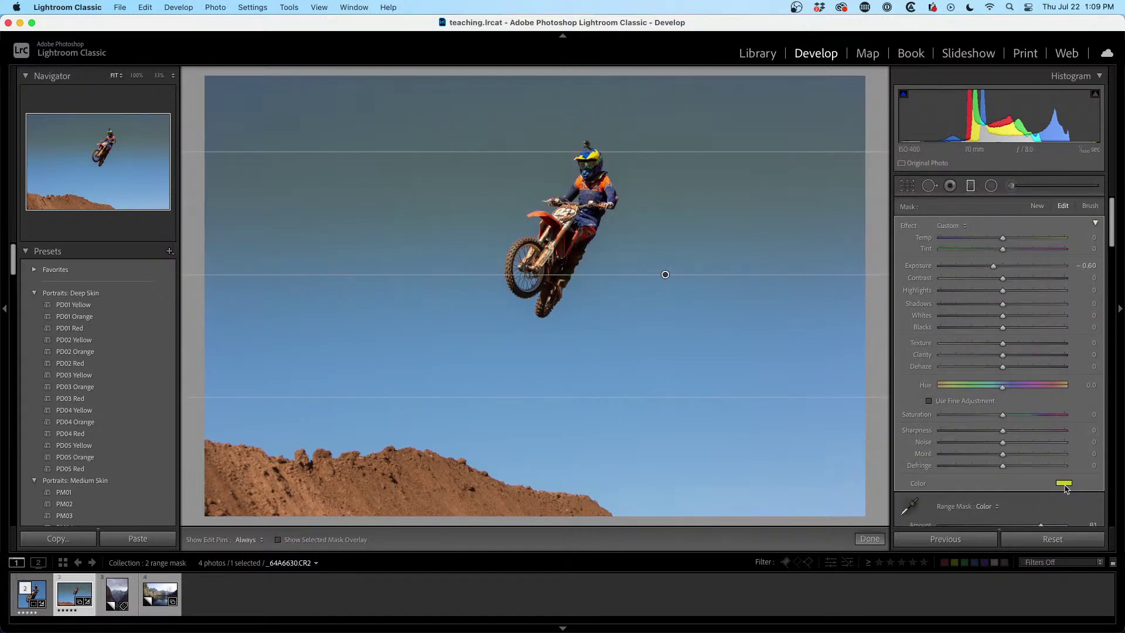
left_click(1064, 484)
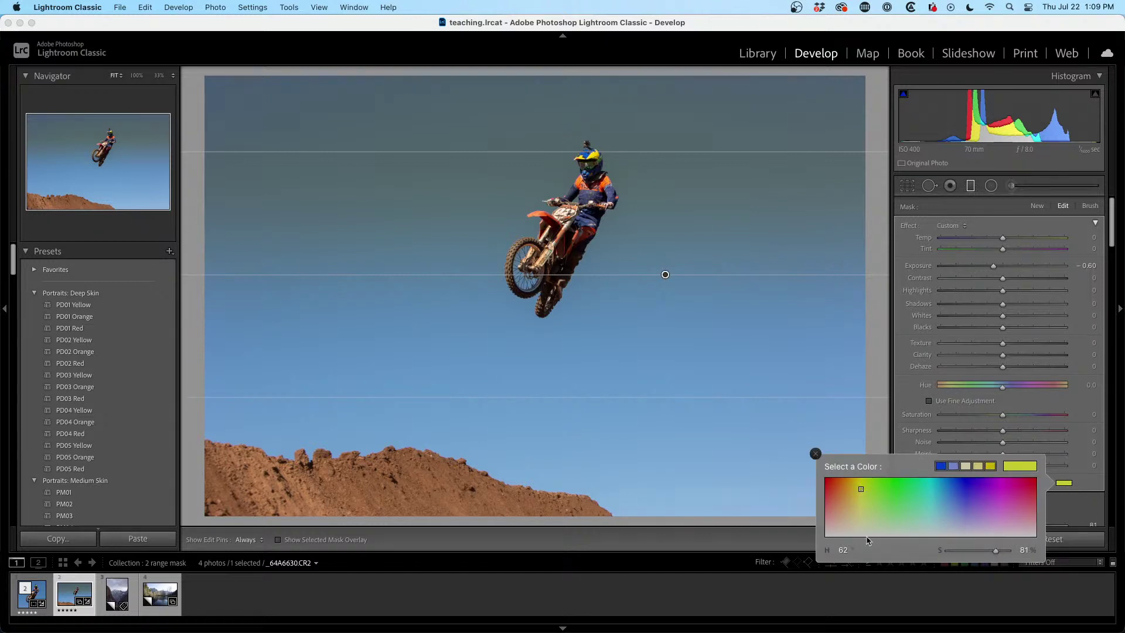
left_click_drag(994, 552, 909, 551)
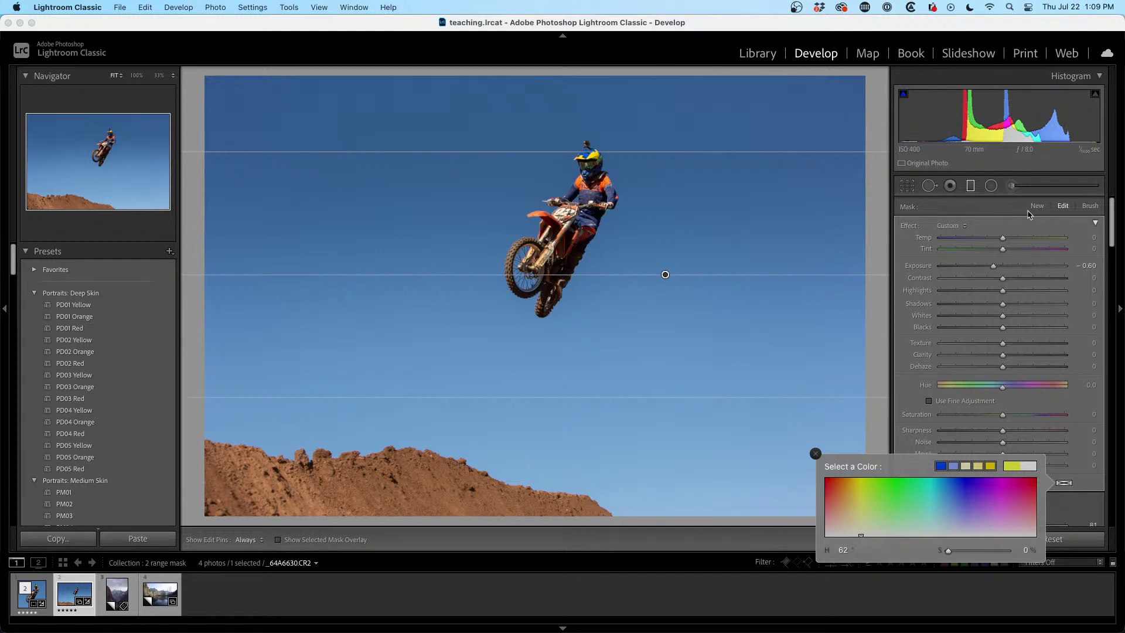
left_click(1062, 482)
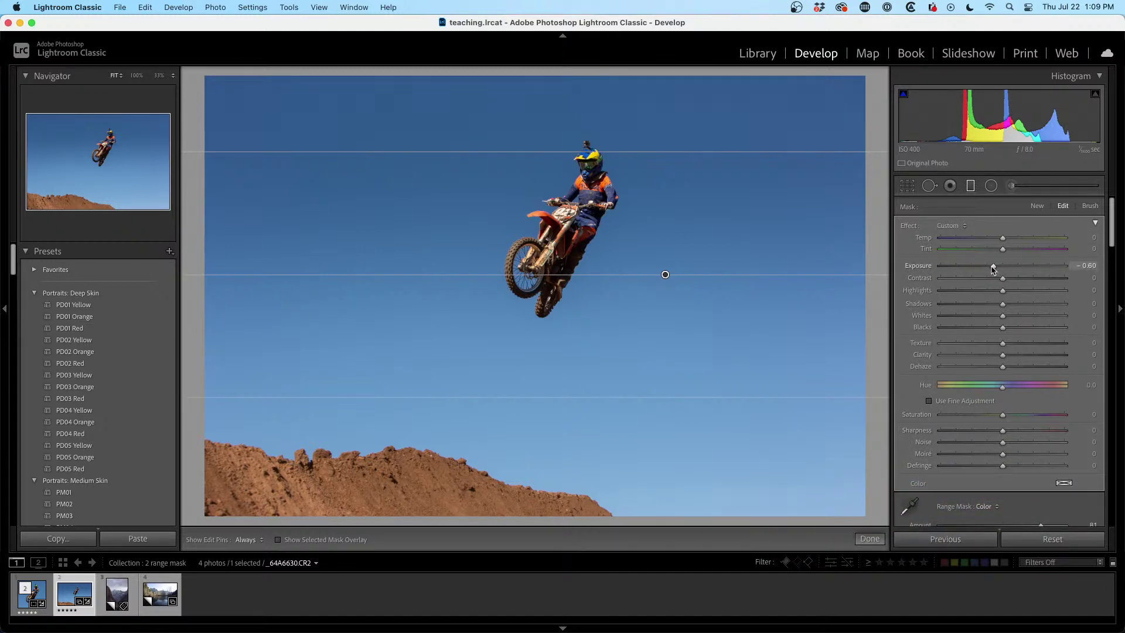
mouse_move(992, 268)
left_mouse_down()
mouse_move(980, 271)
mouse_move(1031, 269)
mouse_move(997, 267)
left_mouse_up()
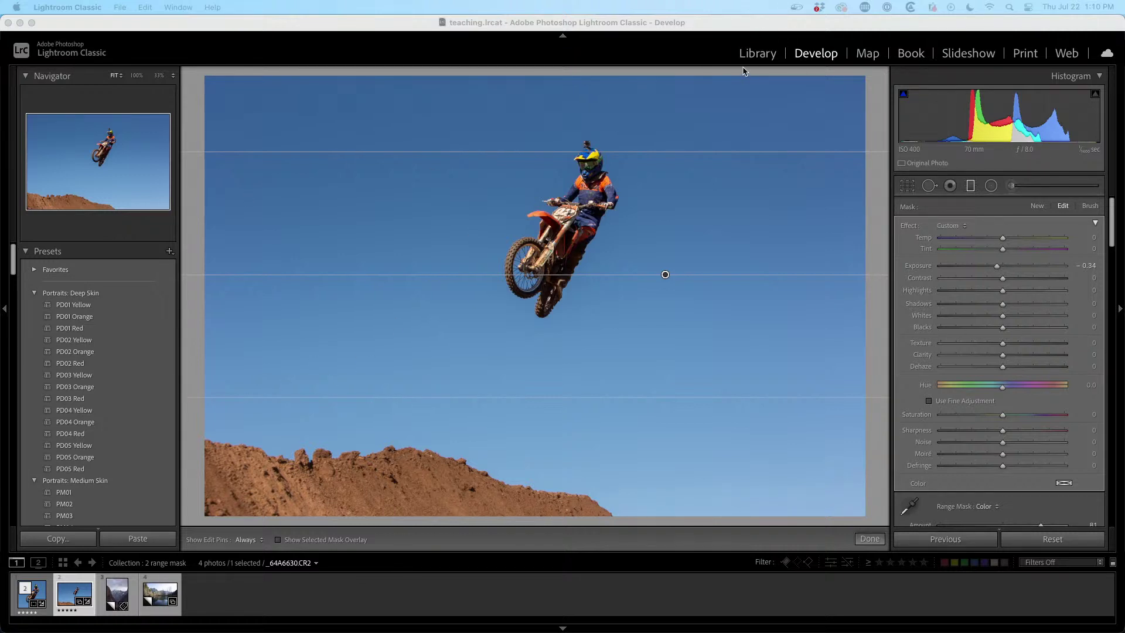
- Open the vertical mountain valley photo from the 2 range mask collection for editing in the Develop module
left_click(771, 59)
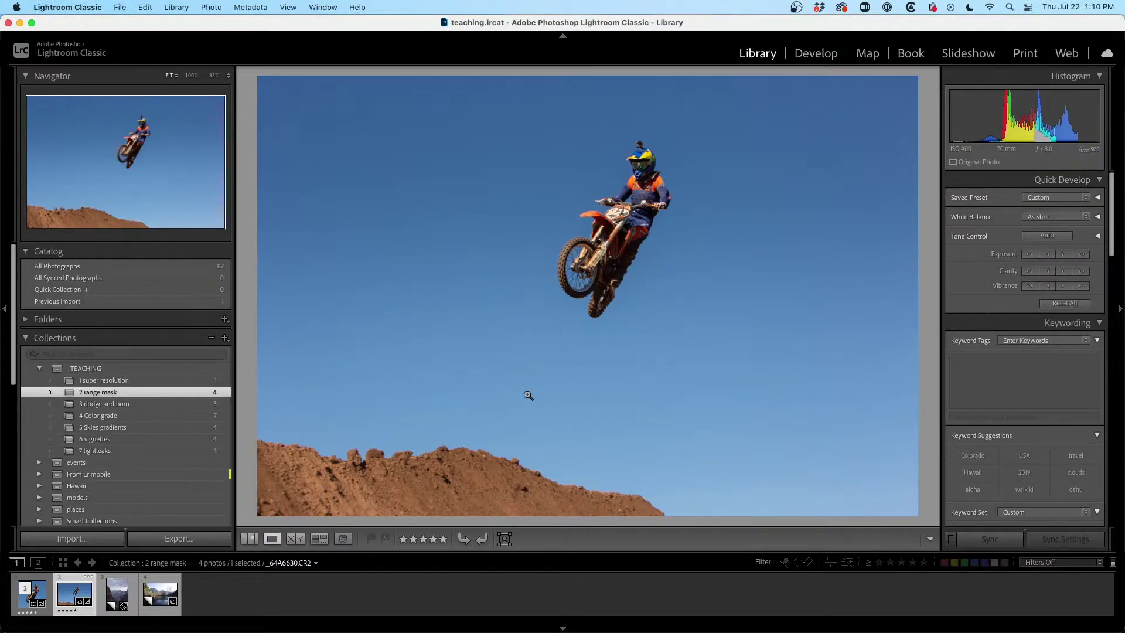
key("g")
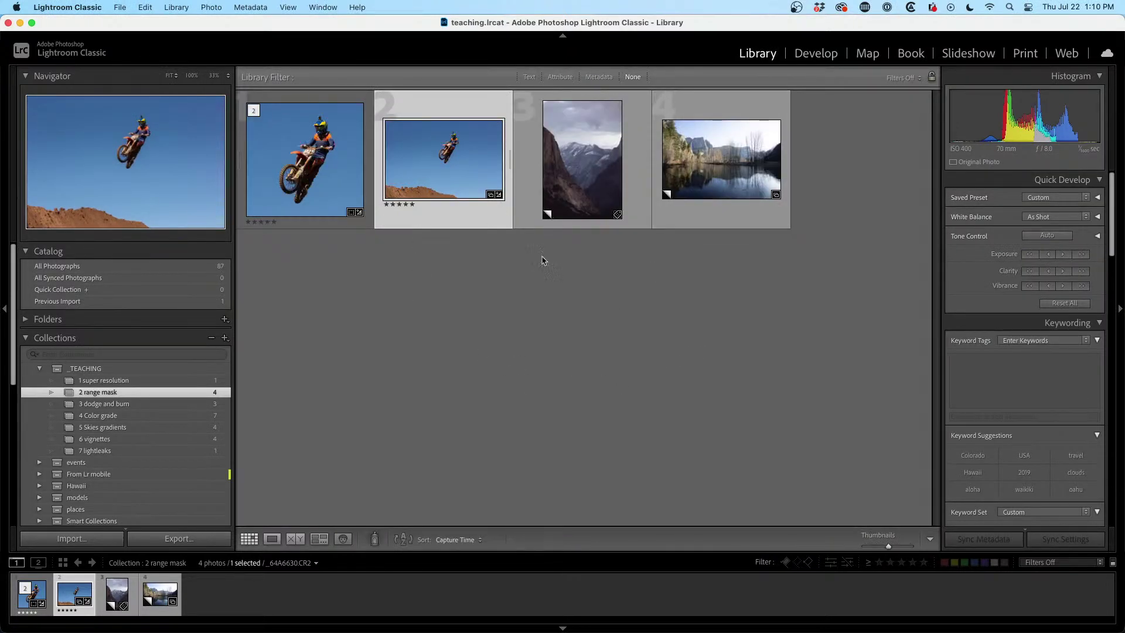
double_click(598, 147)
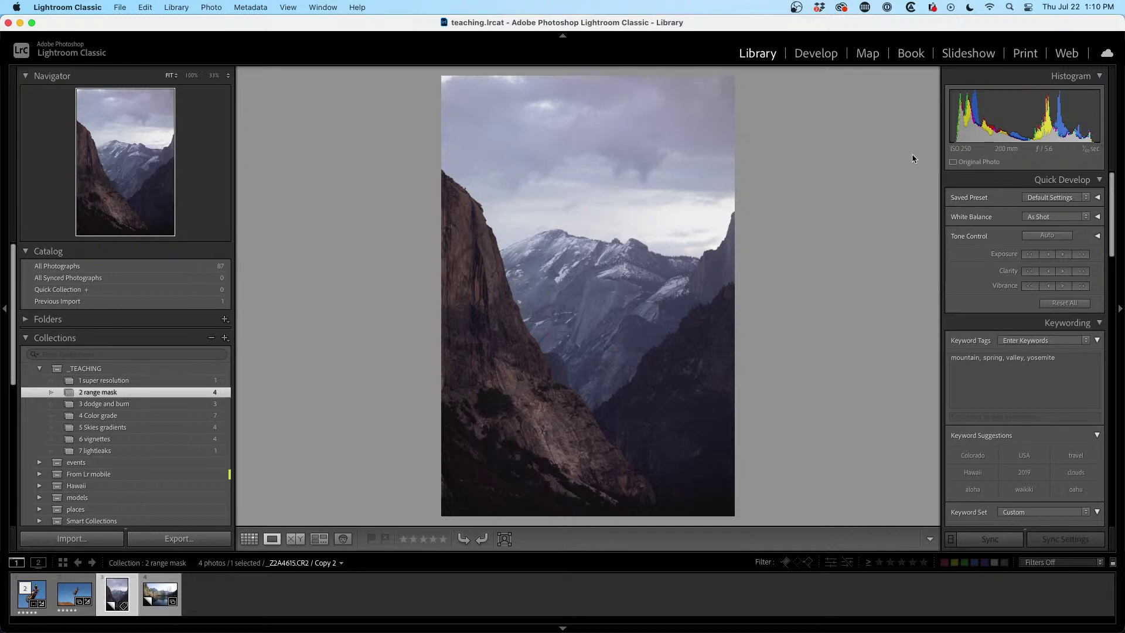
left_click(815, 53)
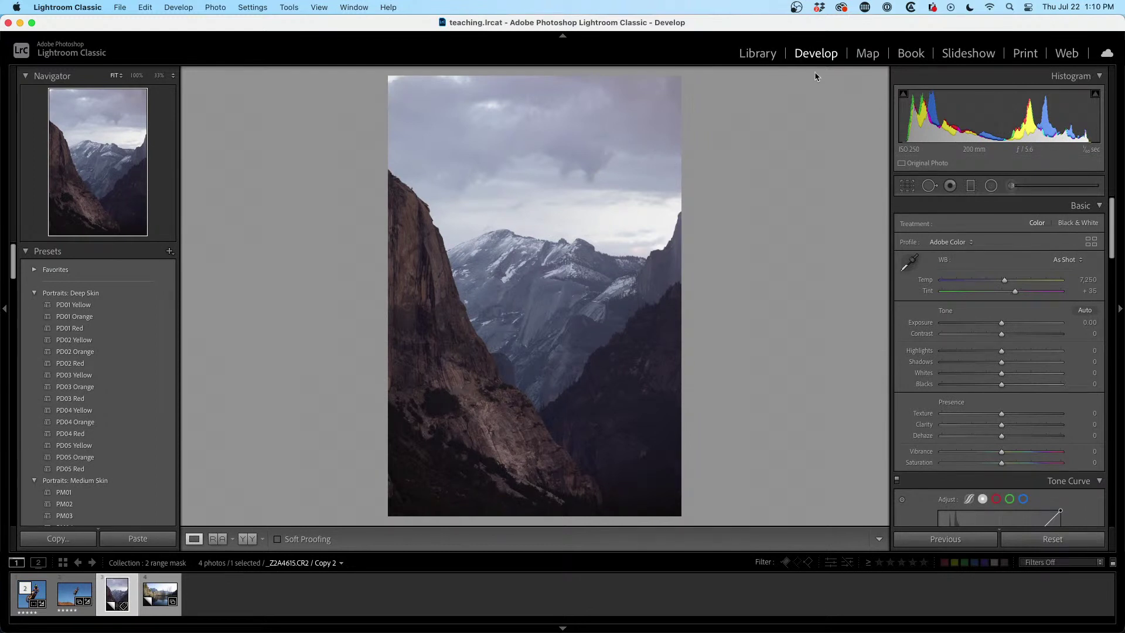
- Draw a graduated filter down from the cloudy sky to the distant peaks and set its dehaze to 56
left_click(970, 186)
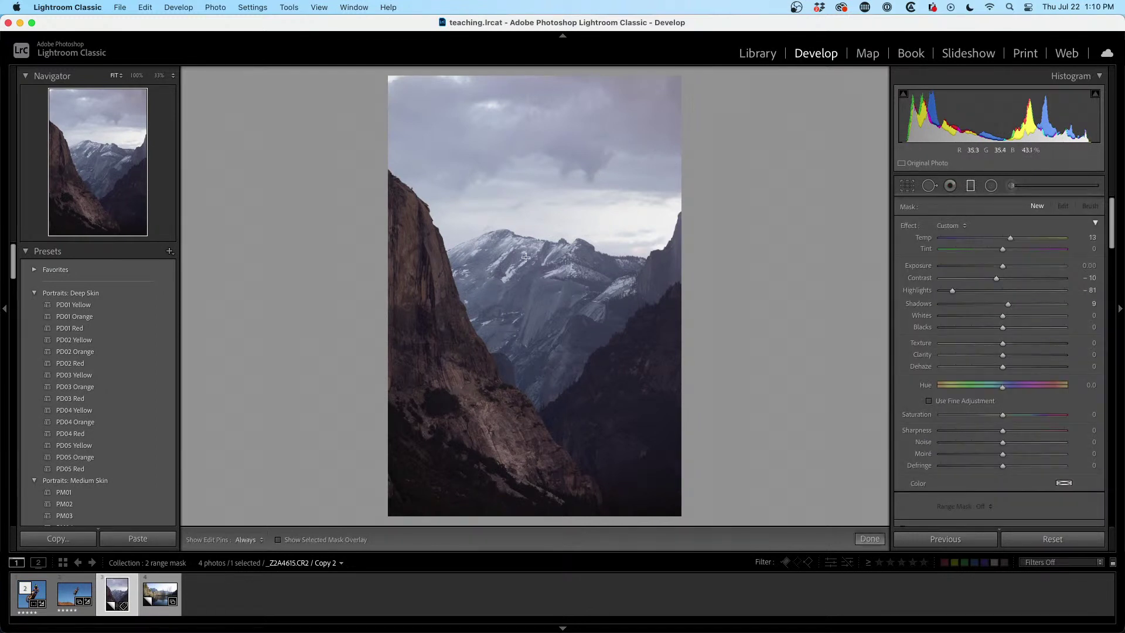
left_click_drag(547, 174, 543, 279)
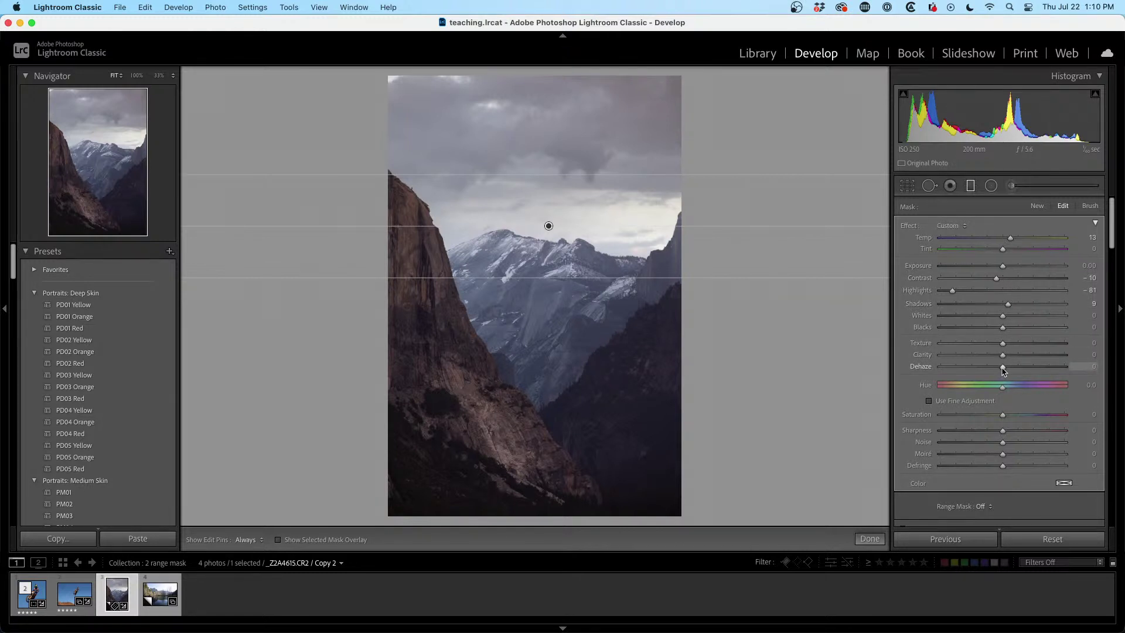
left_click_drag(1003, 367, 1037, 368)
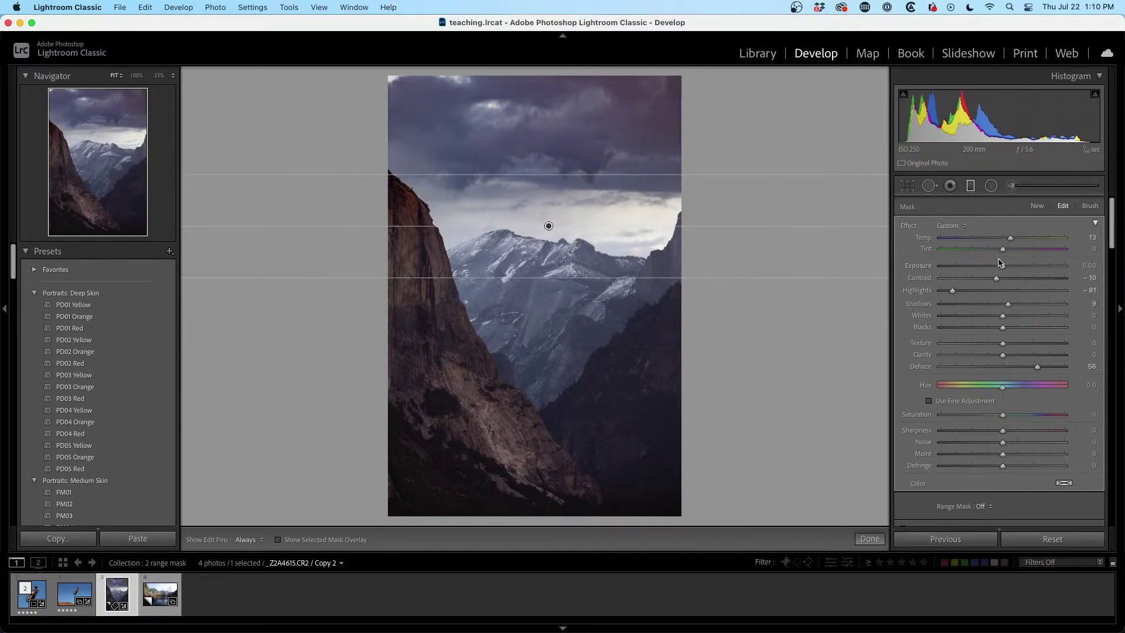
- Set the graduated filter's exposure to -1.12 and highlights to -5, widen its transition, and recentre it just above the peaks
left_click_drag(1003, 267, 999, 290)
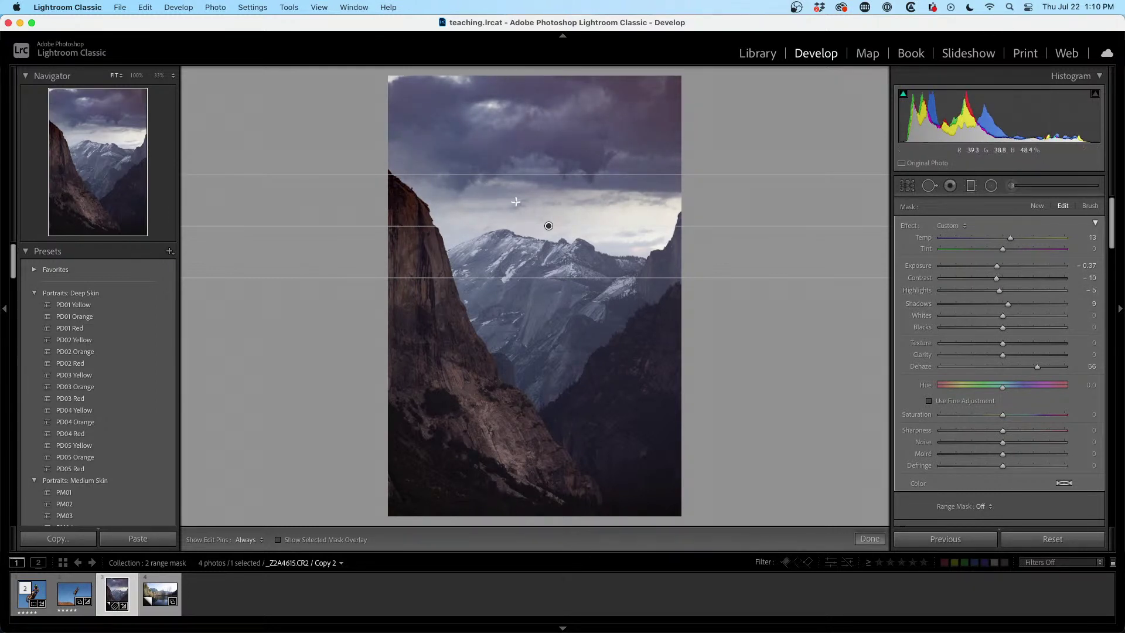
left_click_drag(998, 265, 1002, 265)
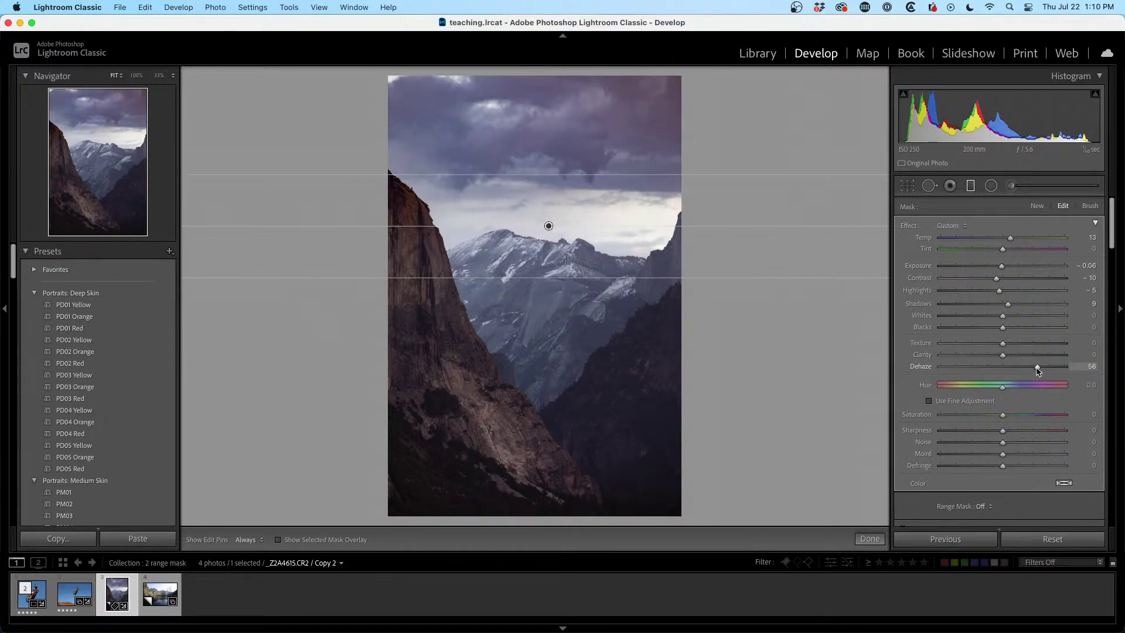
left_click_drag(1001, 269, 986, 268)
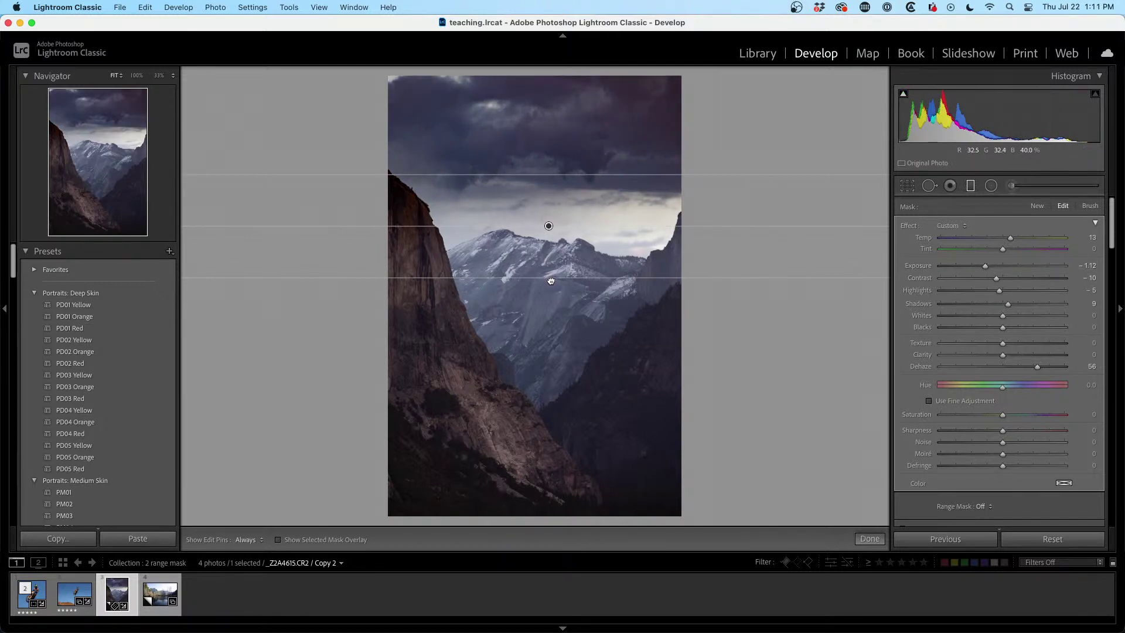
left_click_drag(551, 280, 542, 314)
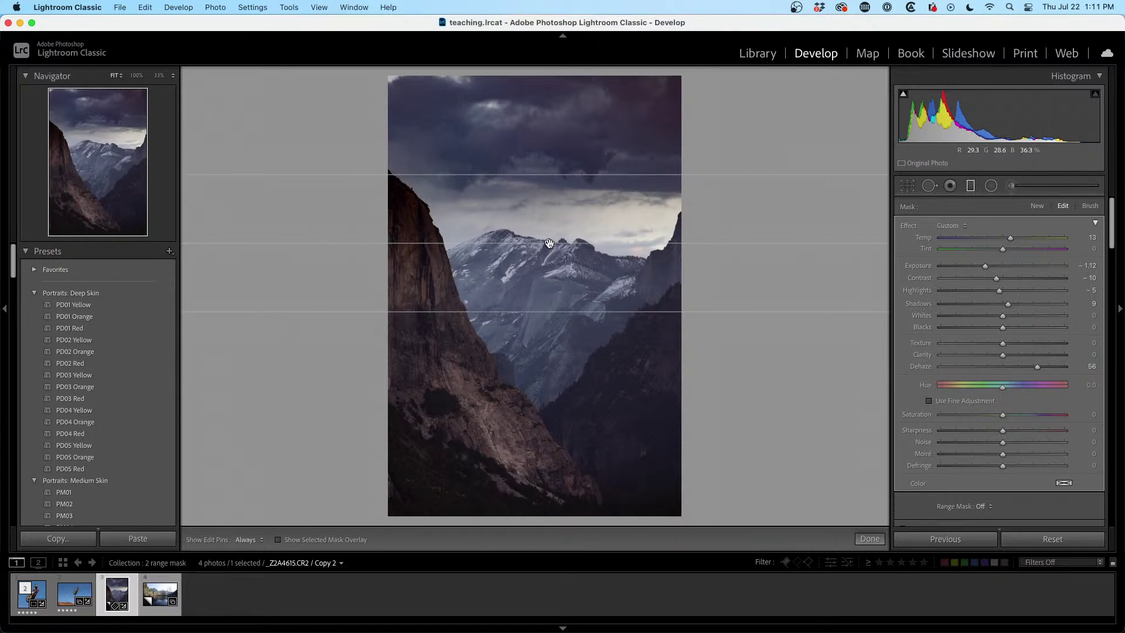
left_click_drag(548, 243, 549, 225)
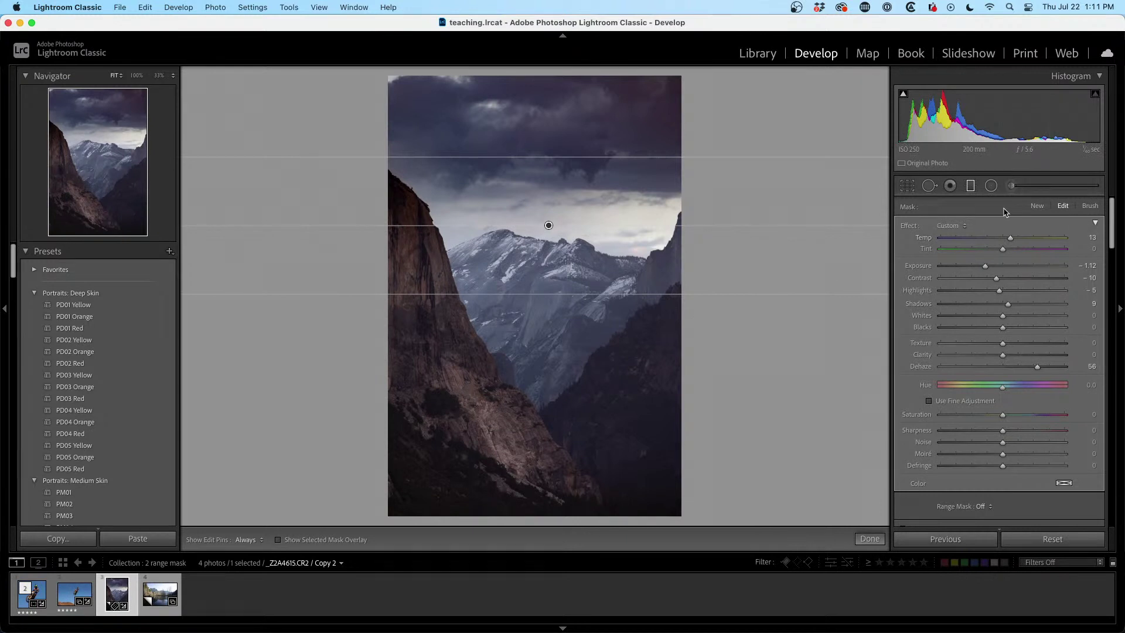
- Paint the cliff on the photo's left side with the Adjustment Brush at size 11, using only temperature 60 and exposure 0.74
left_click(1010, 185)
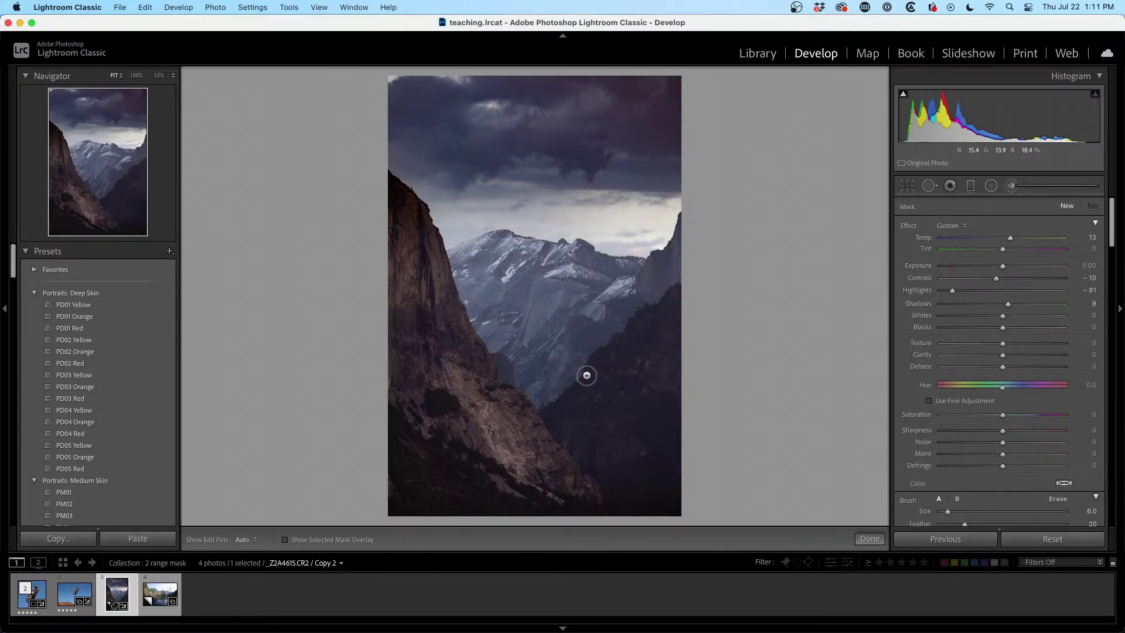
scroll(592, 366, "up", 5)
key("h")
key("h")
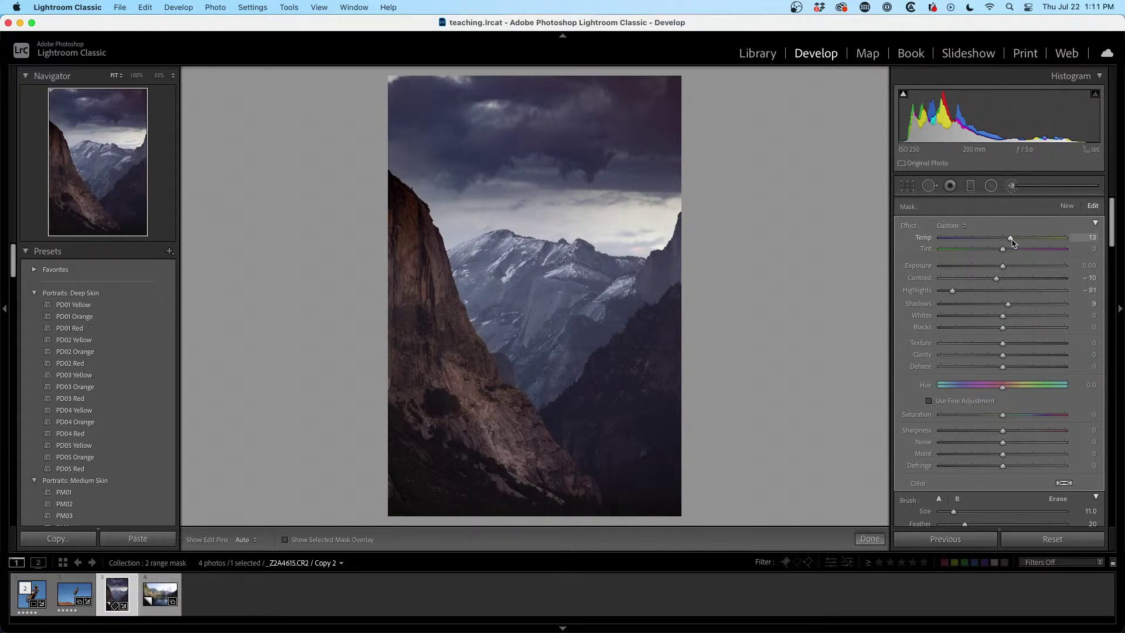
double_click(909, 225)
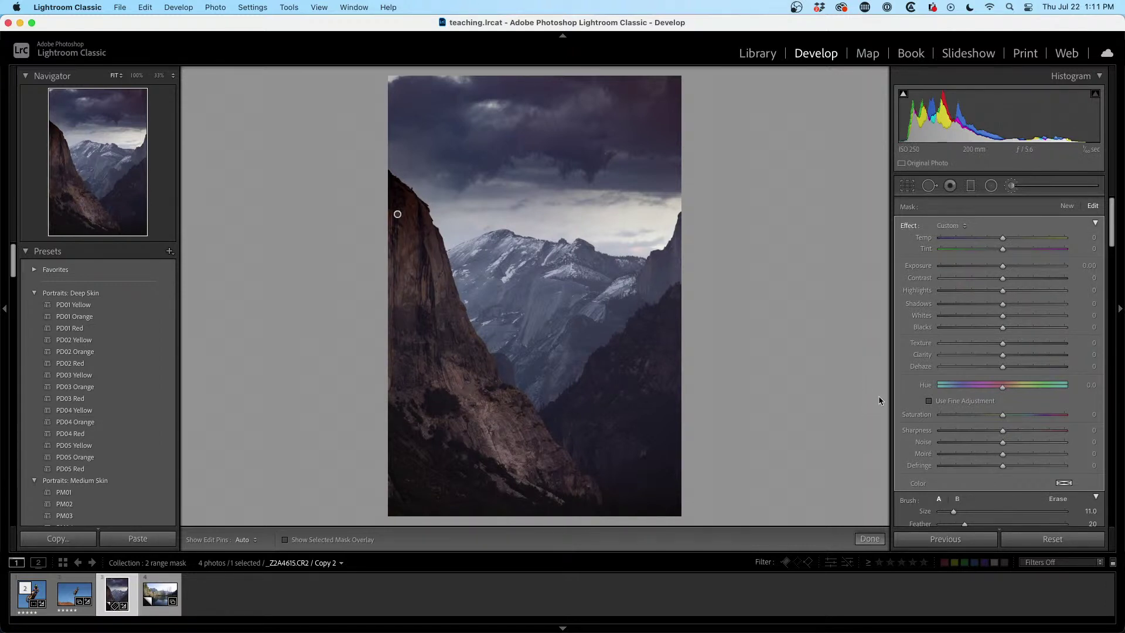
left_click_drag(1003, 237, 1016, 270)
mouse_move(393, 211)
left_mouse_down()
mouse_move(410, 202)
mouse_move(468, 362)
mouse_move(545, 468)
mouse_move(477, 465)
mouse_move(395, 412)
mouse_move(421, 477)
mouse_move(480, 495)
mouse_move(435, 489)
mouse_move(454, 425)
mouse_move(486, 451)
mouse_move(399, 490)
mouse_move(454, 506)
mouse_move(530, 477)
mouse_move(508, 401)
mouse_move(588, 501)
left_mouse_up()
key("h")
key("h")
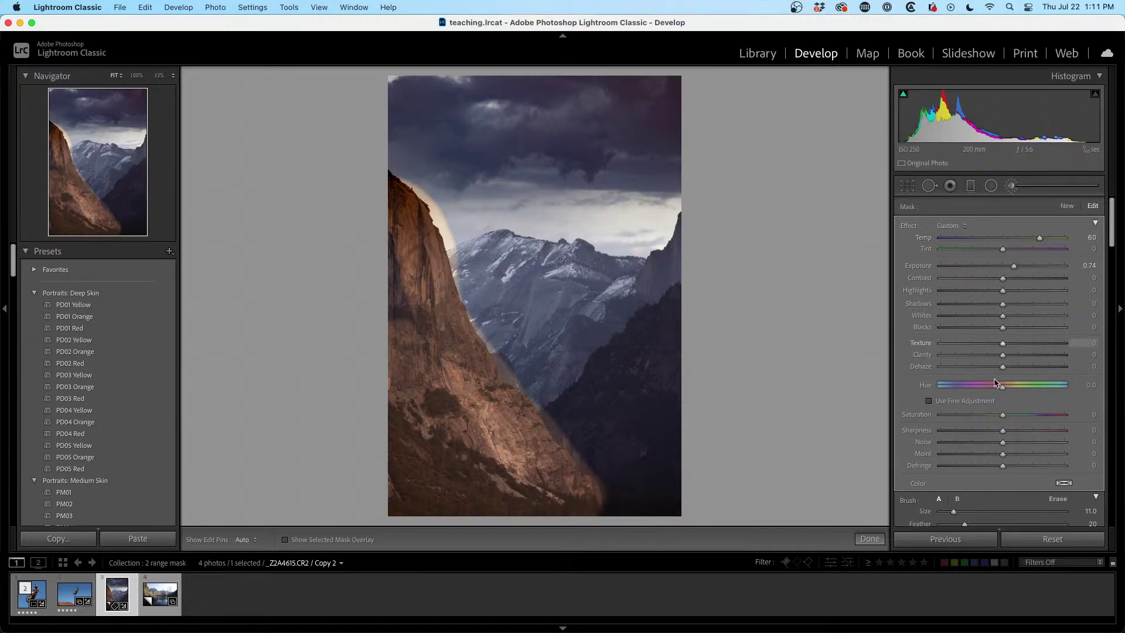
- Erase the brush spill along the cliff's edge with Auto Mask on, from the sky down to the valley floor
left_click_drag(1112, 231, 1112, 255)
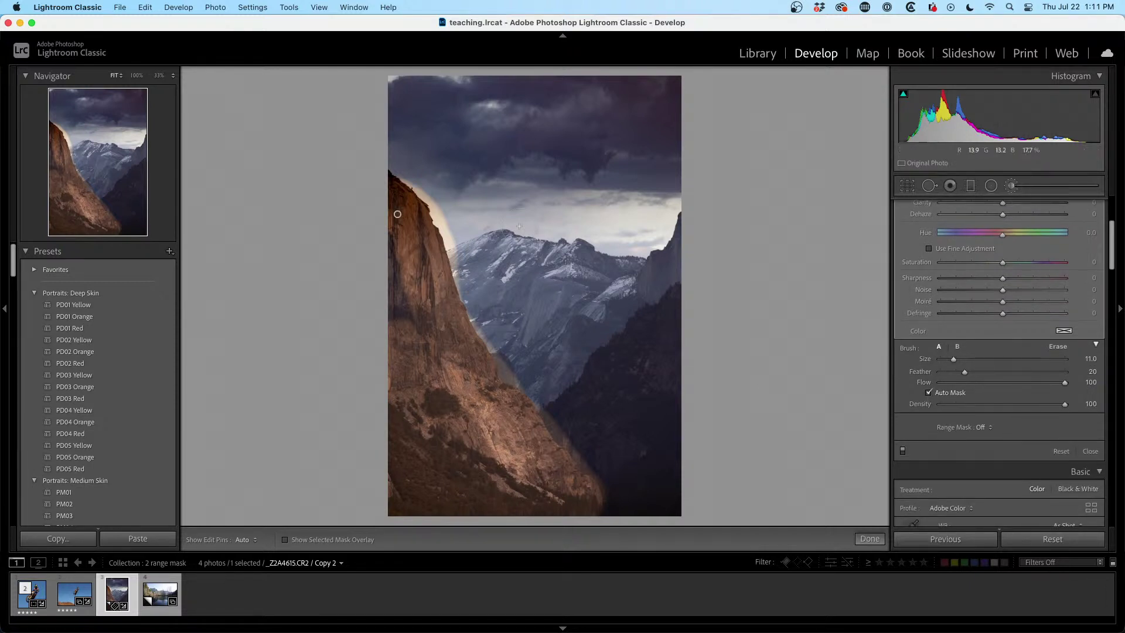
key("alt")
key("h")
mouse_move(450, 245)
left_mouse_down()
mouse_move(411, 173)
mouse_move(441, 213)
mouse_move(486, 343)
mouse_move(619, 506)
left_mouse_up()
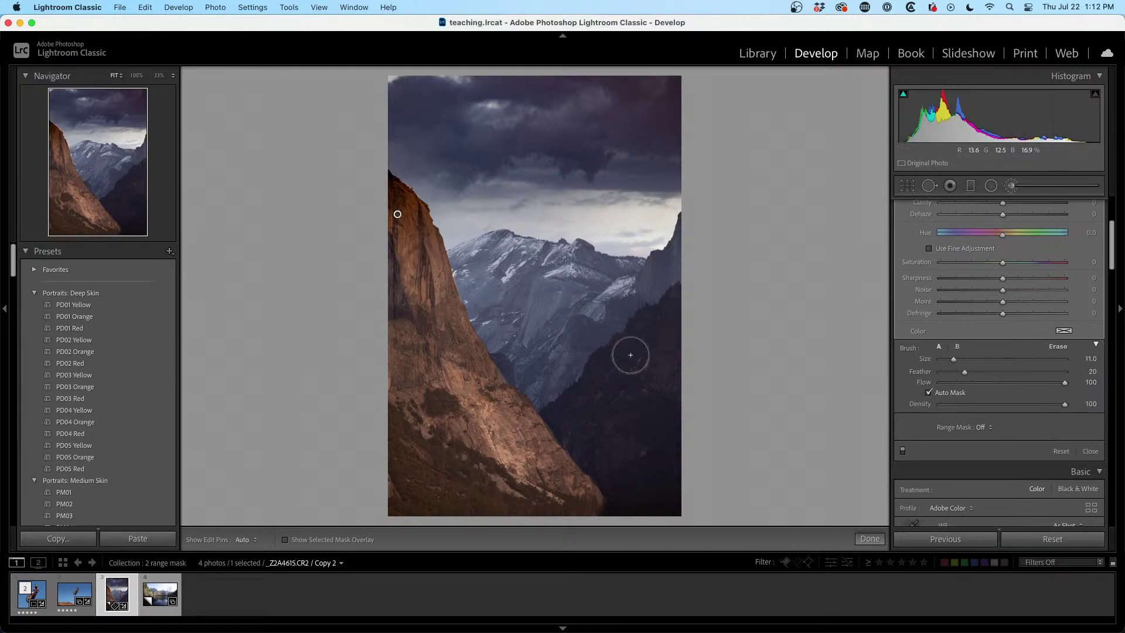
- Paint the brush adjustment loosely past the cliff's edge, over a strip of the sky and distant mountains
left_click_drag(463, 320, 536, 439)
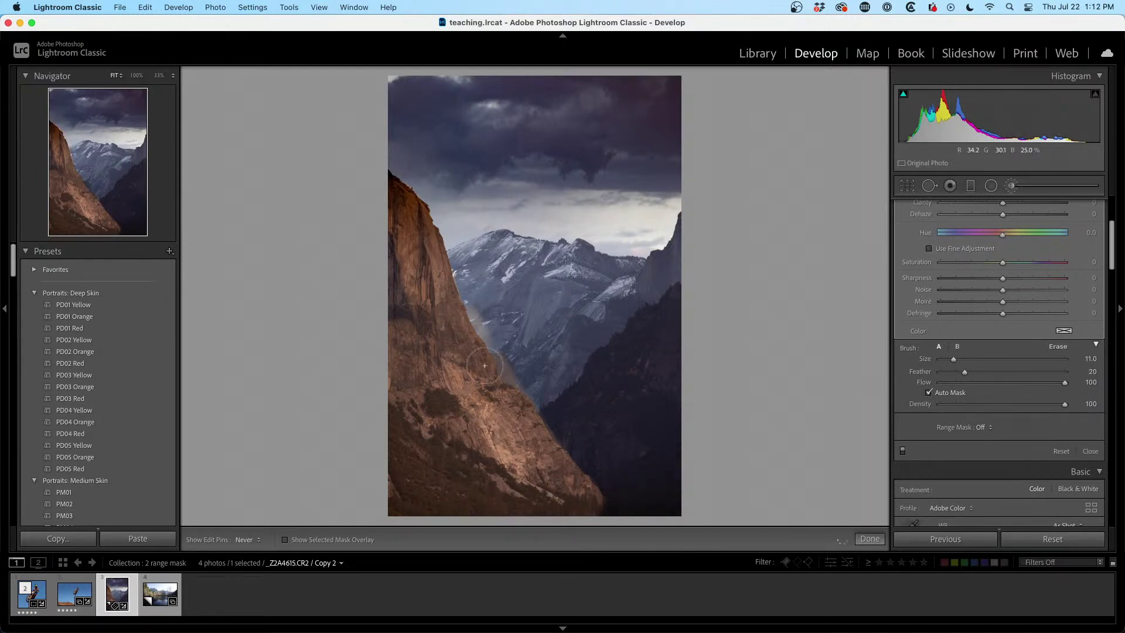
mouse_move(436, 205)
left_mouse_down()
mouse_move(433, 281)
mouse_move(474, 342)
mouse_move(484, 323)
left_mouse_up()
key("h")
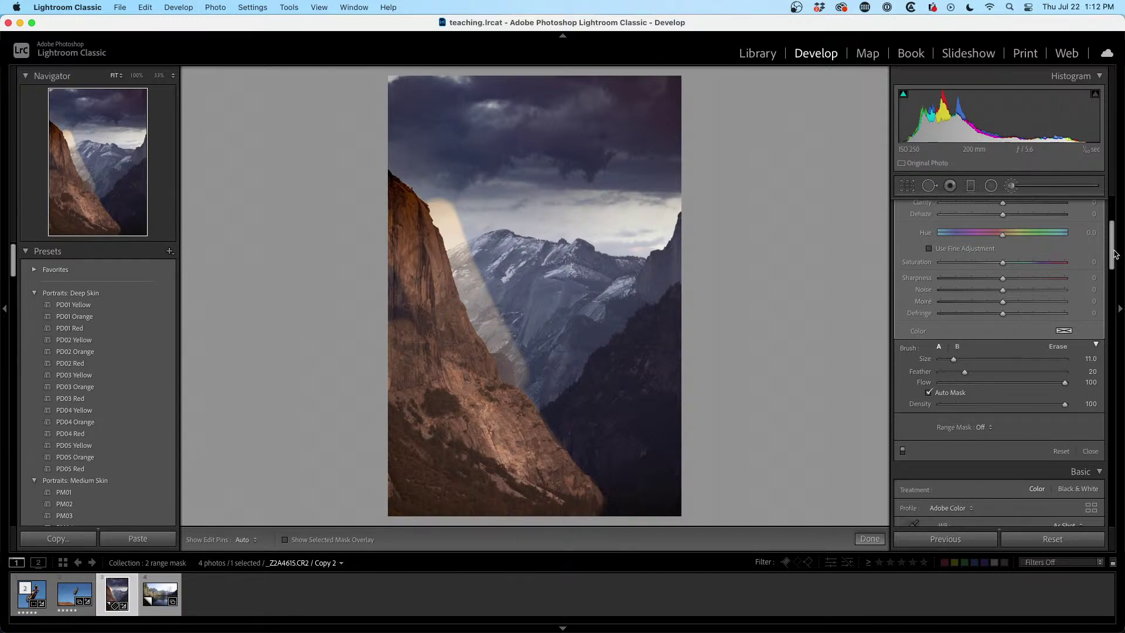
- Apply a Luminance range mask to the brush adjustment, show the mask, and narrow its range to 0/28
left_click_drag(1114, 254, 1114, 267)
left_click(981, 339)
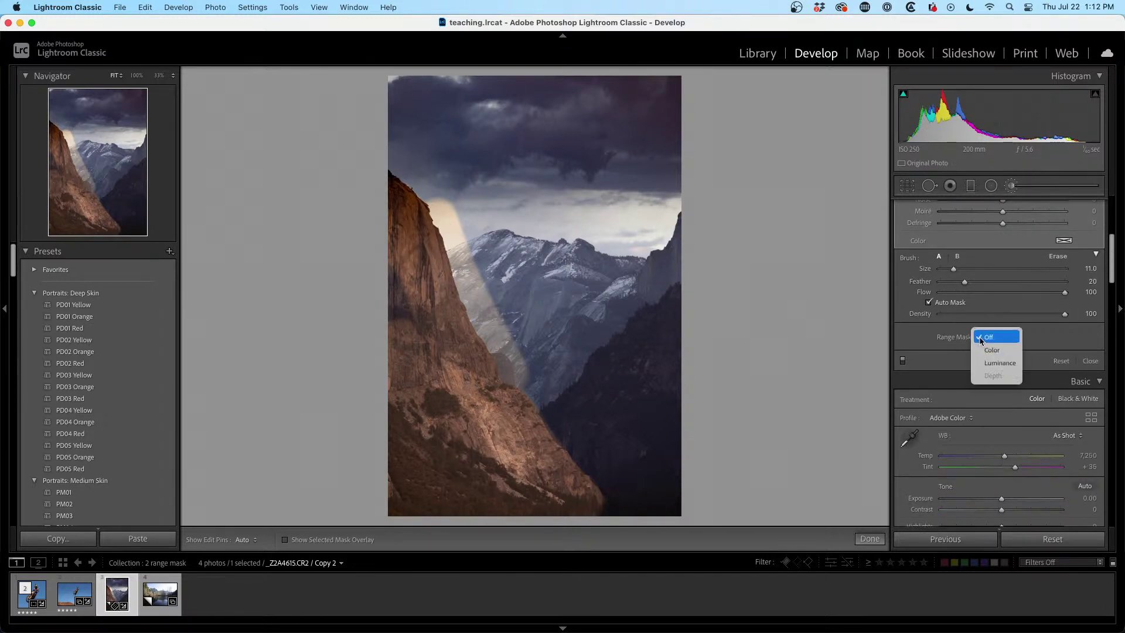
left_click(991, 364)
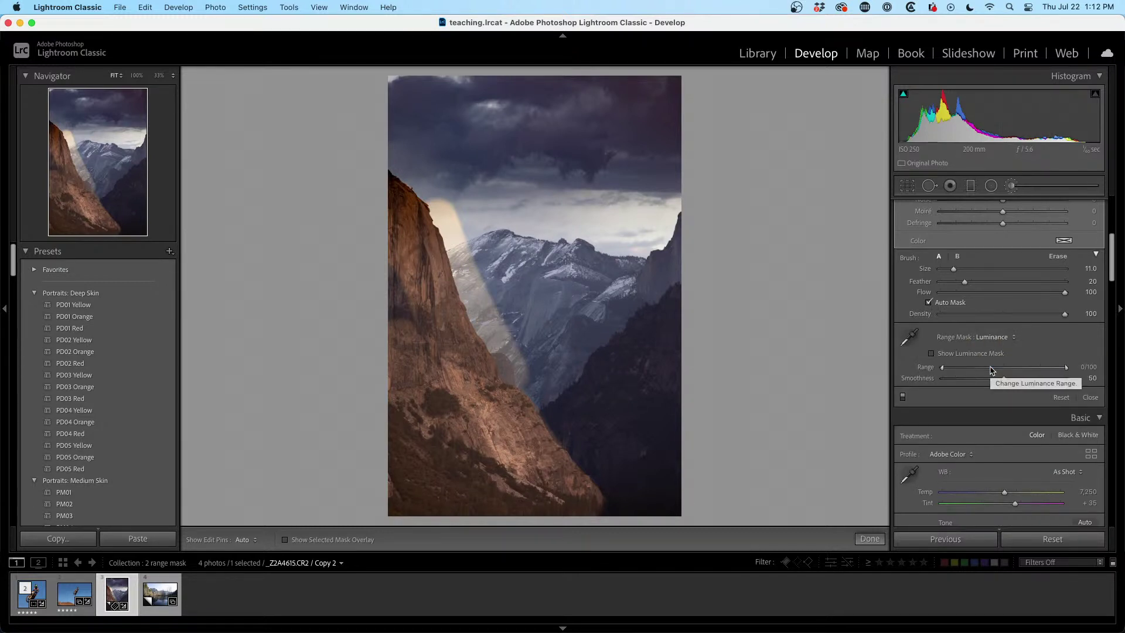
left_click(975, 354)
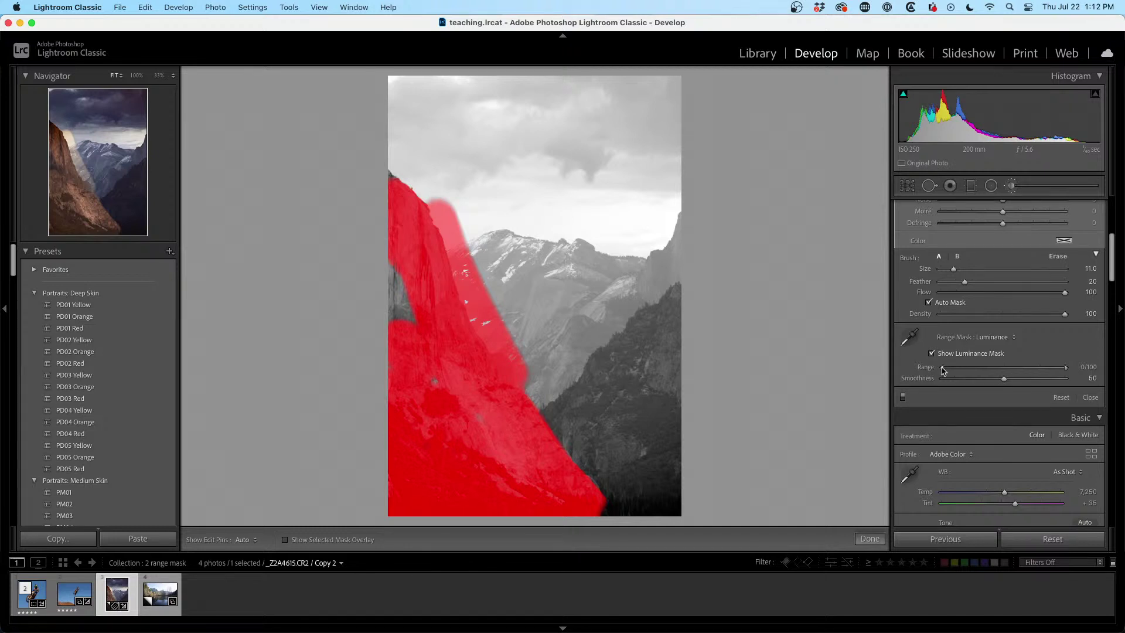
left_click_drag(942, 369, 918, 377)
left_click_drag(1066, 369, 977, 371)
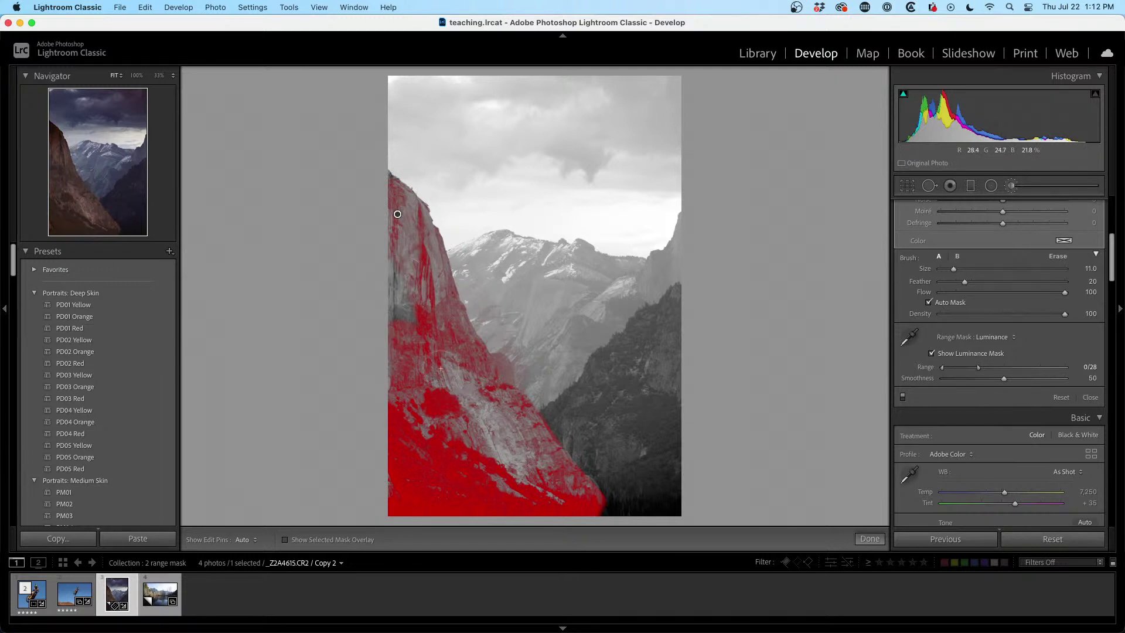
- Refine the luminance mask with smoothness 53 and range 0/23, hide the mask display, and readjust the range's upper limit
mouse_move(1005, 379)
left_mouse_down()
mouse_move(1063, 379)
mouse_move(943, 380)
mouse_move(1016, 389)
mouse_move(989, 377)
left_mouse_up()
left_click_drag(994, 368, 971, 368)
left_click(932, 354)
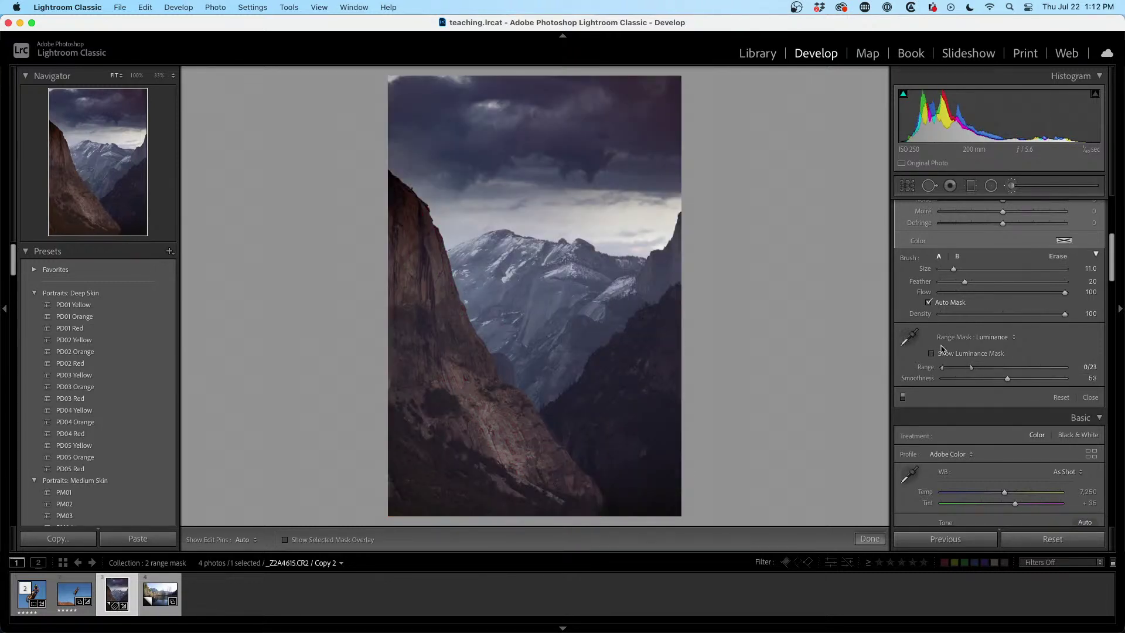
mouse_move(971, 368)
left_mouse_down()
mouse_move(1075, 381)
mouse_move(971, 389)
left_mouse_up()
- Reopen the Adjustment Brush and delete the brush adjustment on the cliff
left_click(1009, 184)
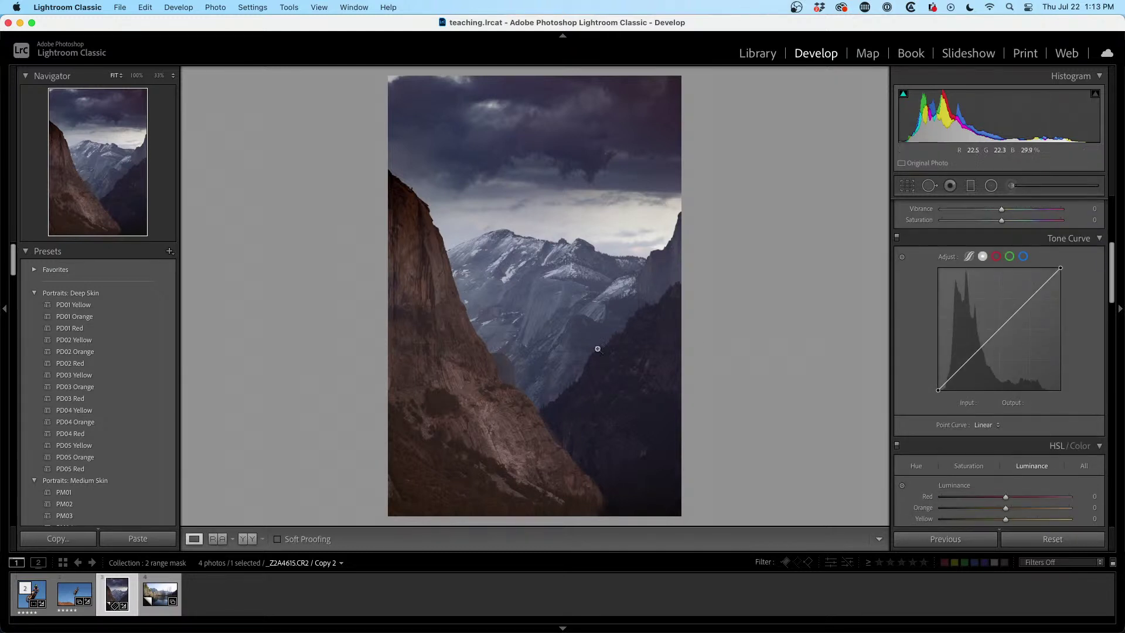
left_click(1011, 185)
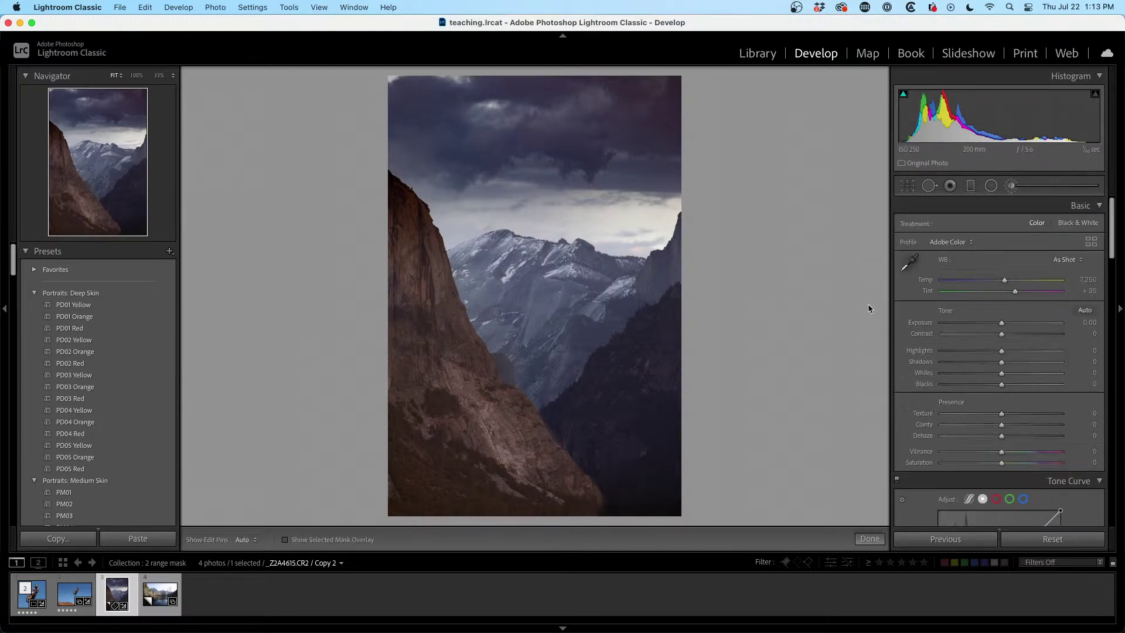
left_click(398, 215)
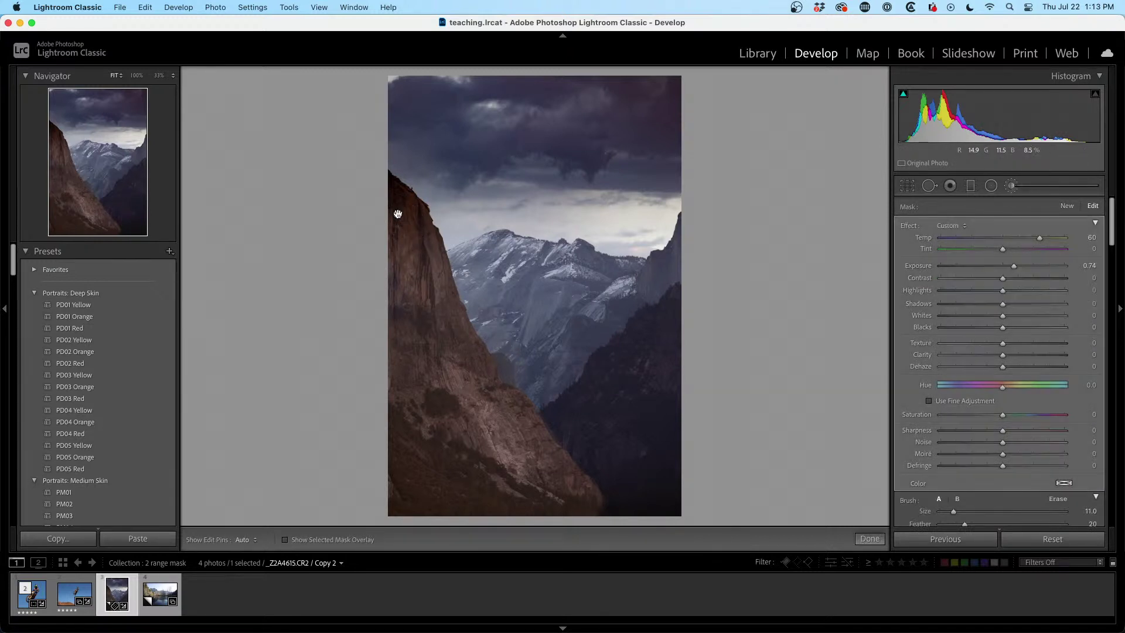
left_click(397, 213)
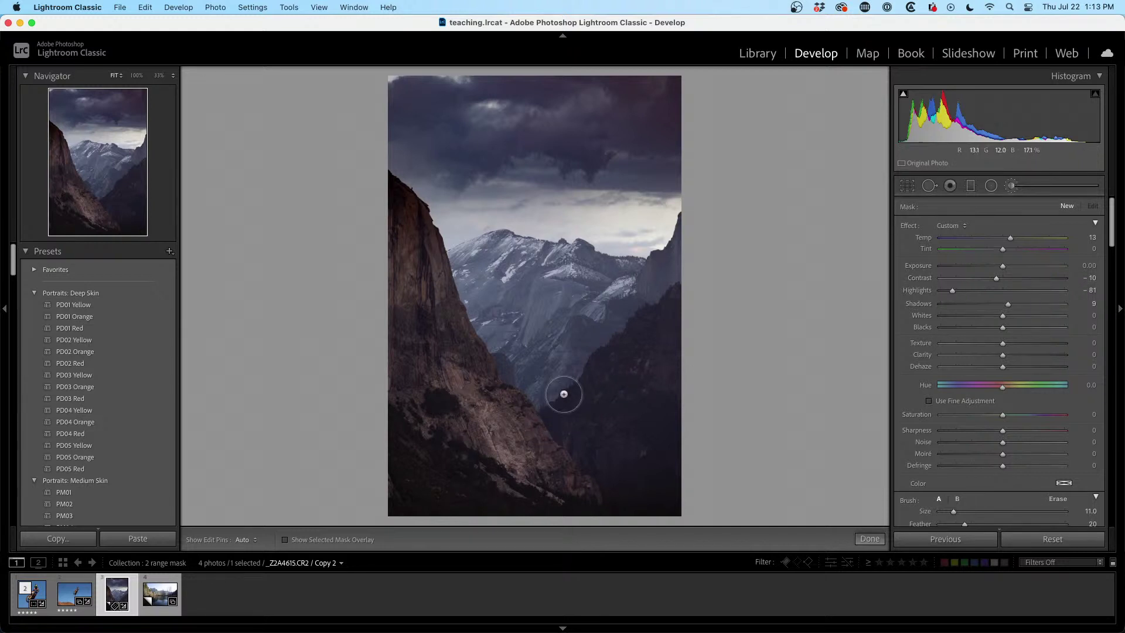
- Reset the brush settings, set exposure to 2.47, and paint over the dark slope on the photo's right side, past its edges
double_click(904, 229)
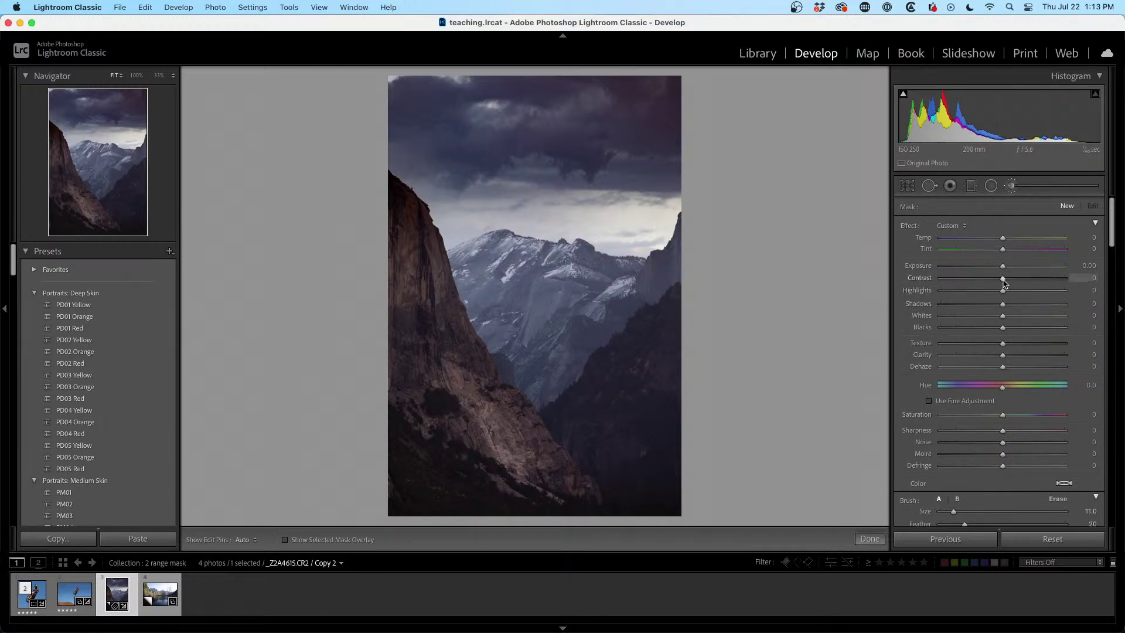
left_click_drag(1002, 266, 1041, 267)
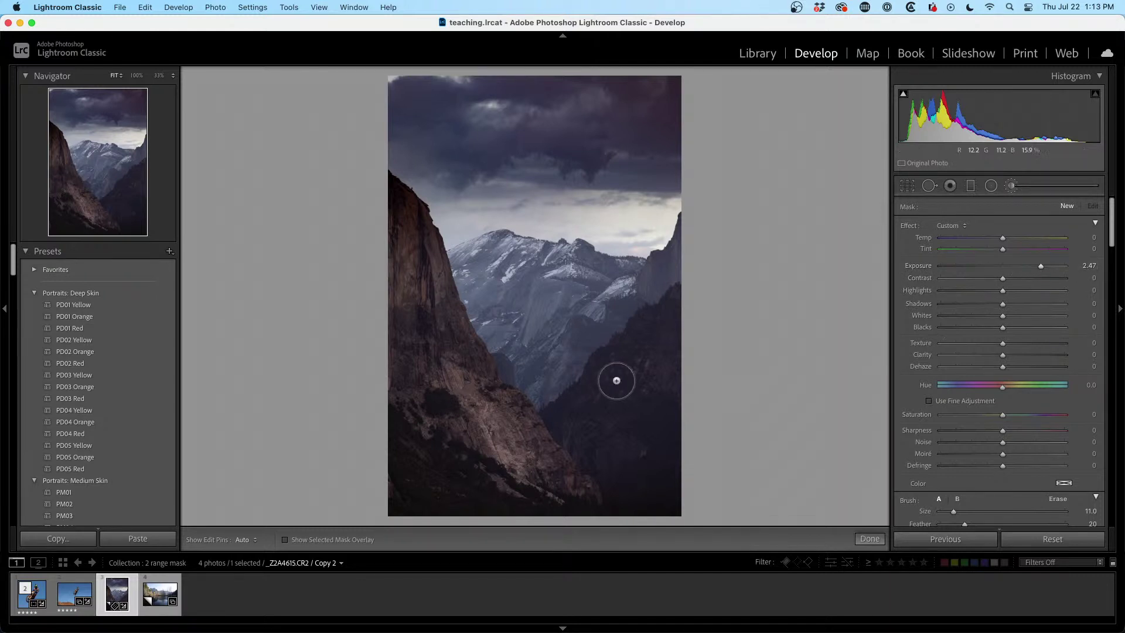
mouse_move(615, 379)
left_mouse_down()
mouse_move(595, 392)
mouse_move(653, 331)
mouse_move(560, 401)
mouse_move(602, 464)
mouse_move(567, 431)
mouse_move(631, 504)
mouse_move(621, 354)
mouse_move(639, 421)
mouse_move(654, 300)
mouse_move(667, 361)
mouse_move(668, 300)
mouse_move(673, 401)
left_mouse_up()
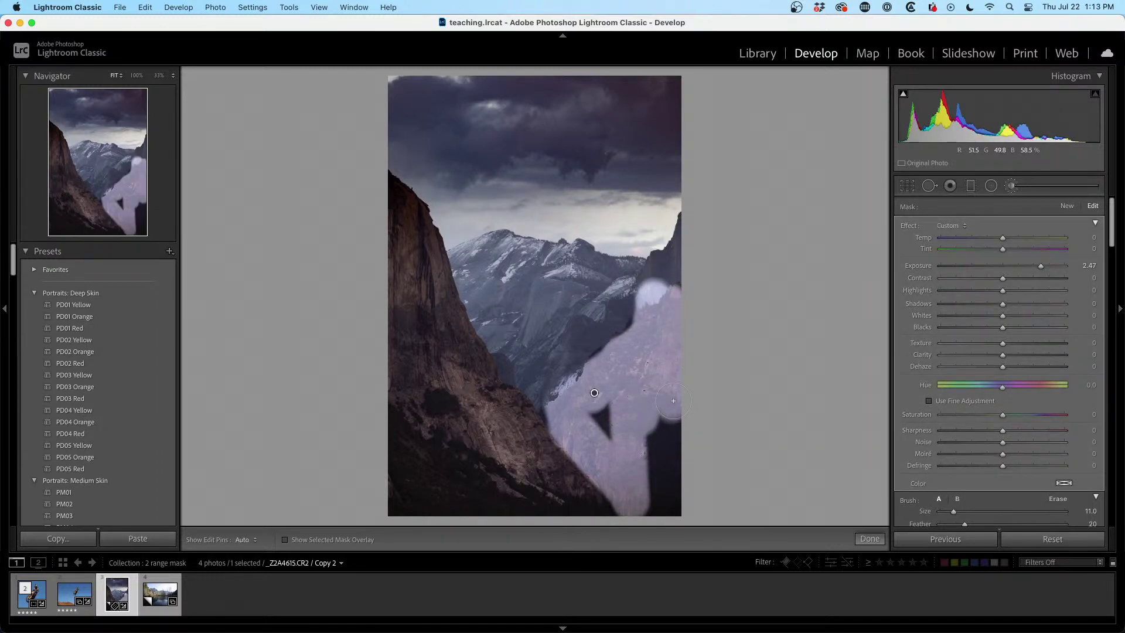
key("h")
mouse_move(662, 427)
left_mouse_down()
mouse_move(593, 437)
mouse_move(646, 413)
mouse_move(626, 521)
mouse_move(674, 472)
mouse_move(663, 524)
left_mouse_up()
mouse_move(646, 330)
left_mouse_down()
mouse_move(614, 394)
mouse_move(604, 367)
mouse_move(549, 417)
mouse_move(590, 360)
mouse_move(577, 377)
mouse_move(648, 334)
mouse_move(577, 463)
left_mouse_up()
key("h")
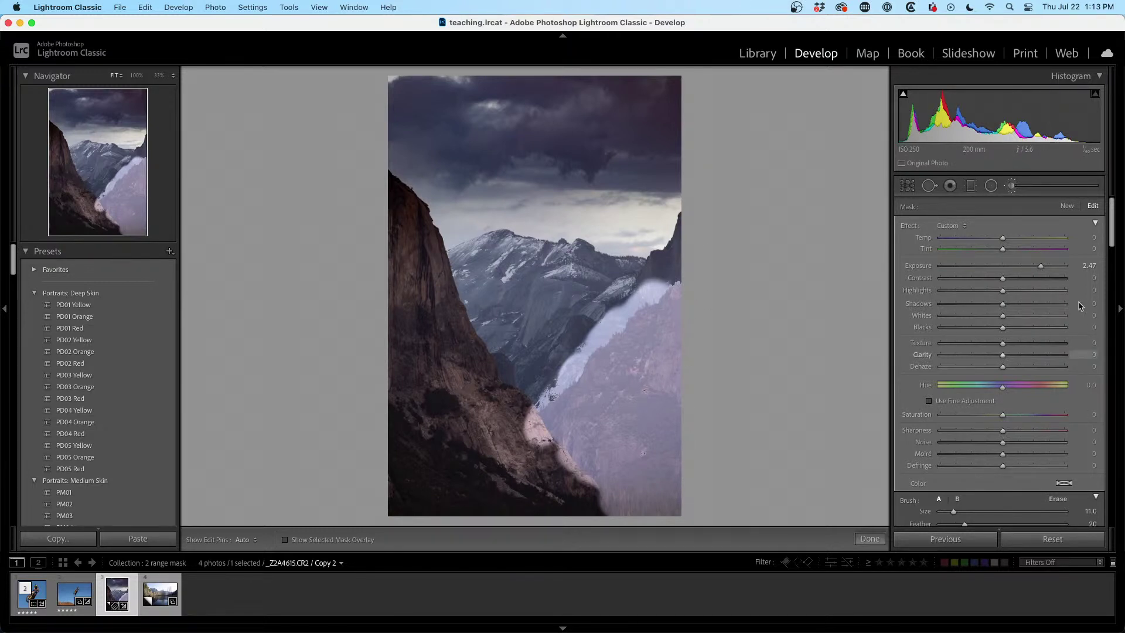
- Apply a Luminance range mask to the slope's brush adjustment, test both range limits, and set the range to 29/100
scroll(1111, 240, "down", 5)
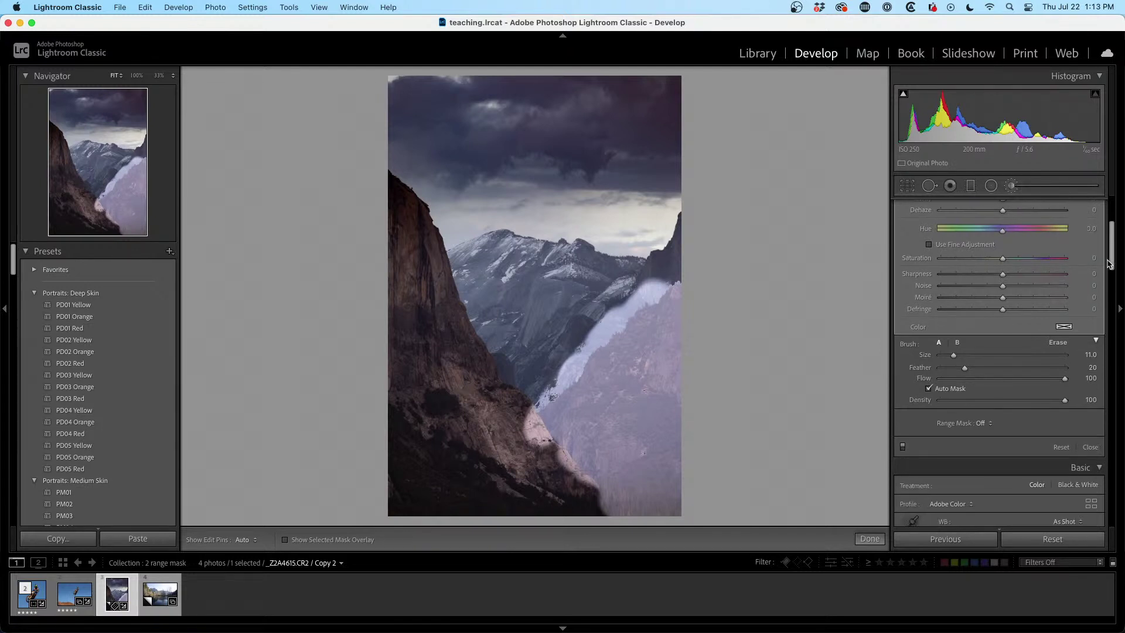
left_click(990, 429)
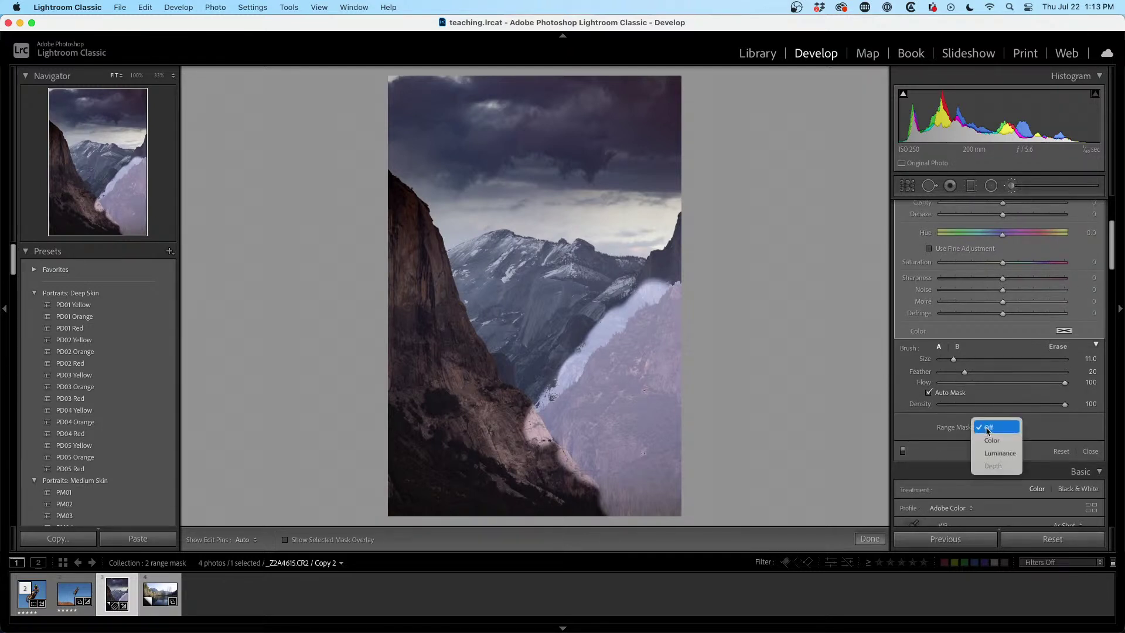
left_click(994, 451)
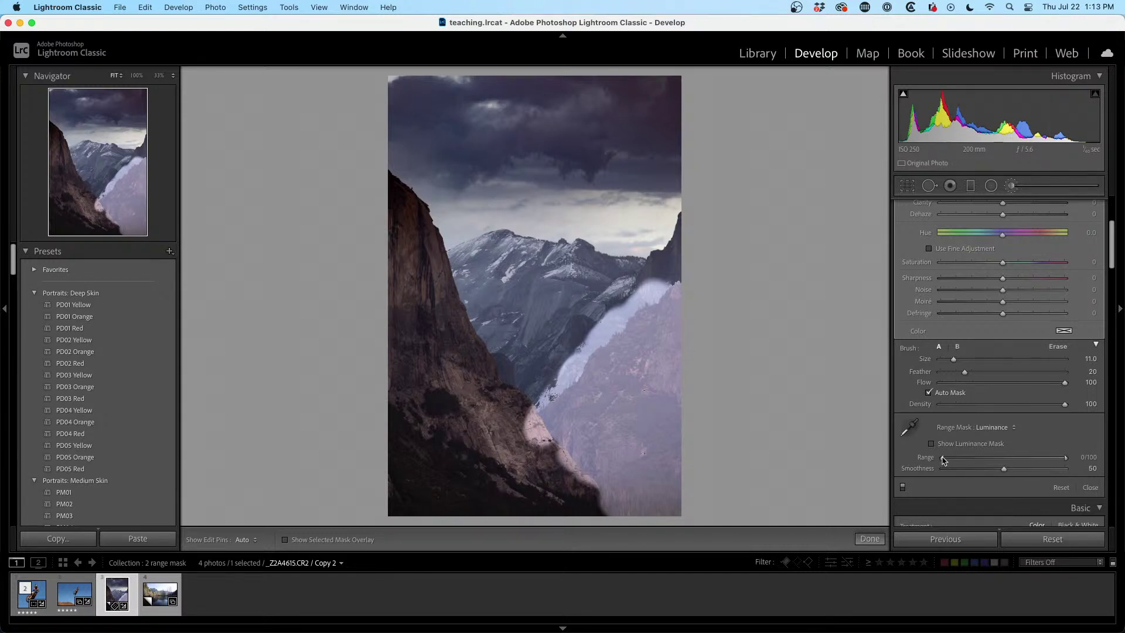
left_click_drag(944, 461, 992, 467)
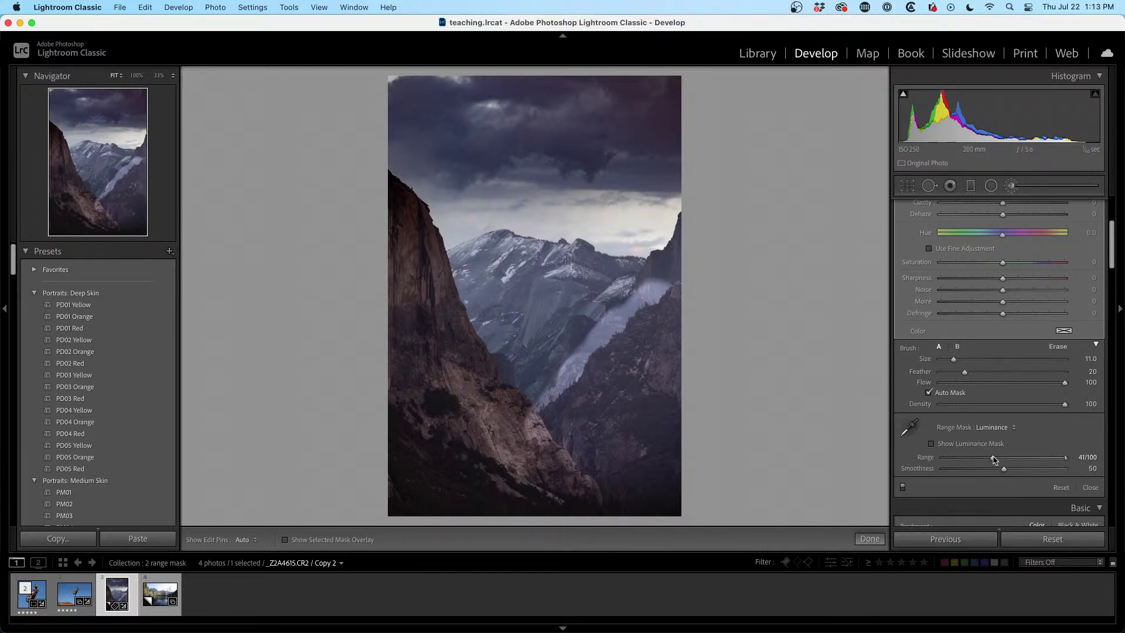
double_click(994, 459)
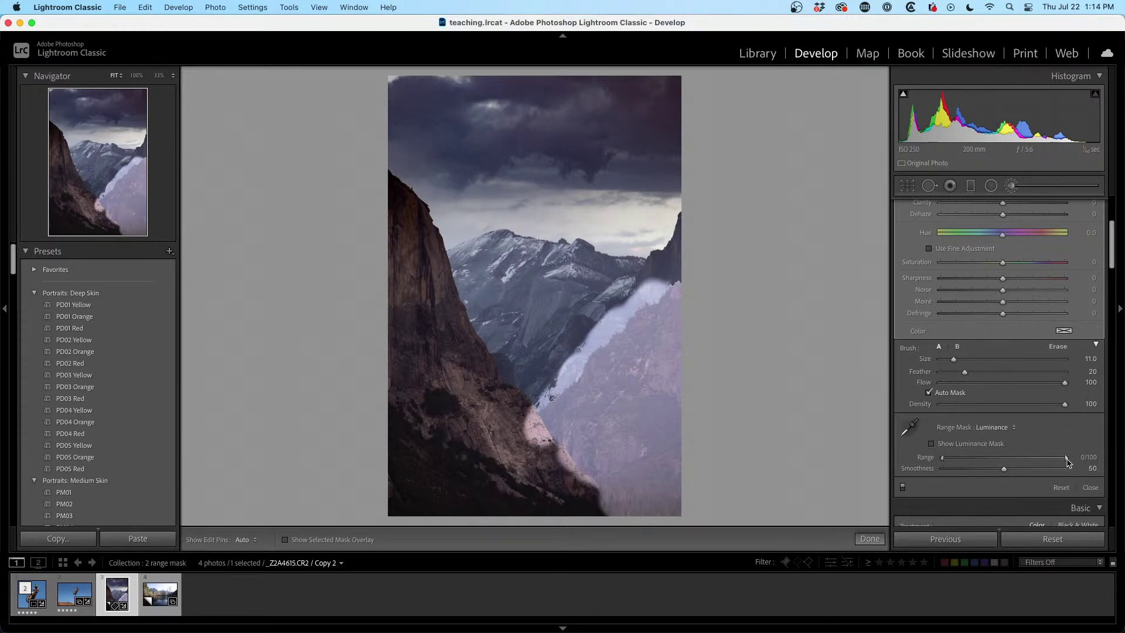
left_click_drag(1064, 461, 949, 461)
double_click(948, 461)
left_click_drag(945, 458, 983, 457)
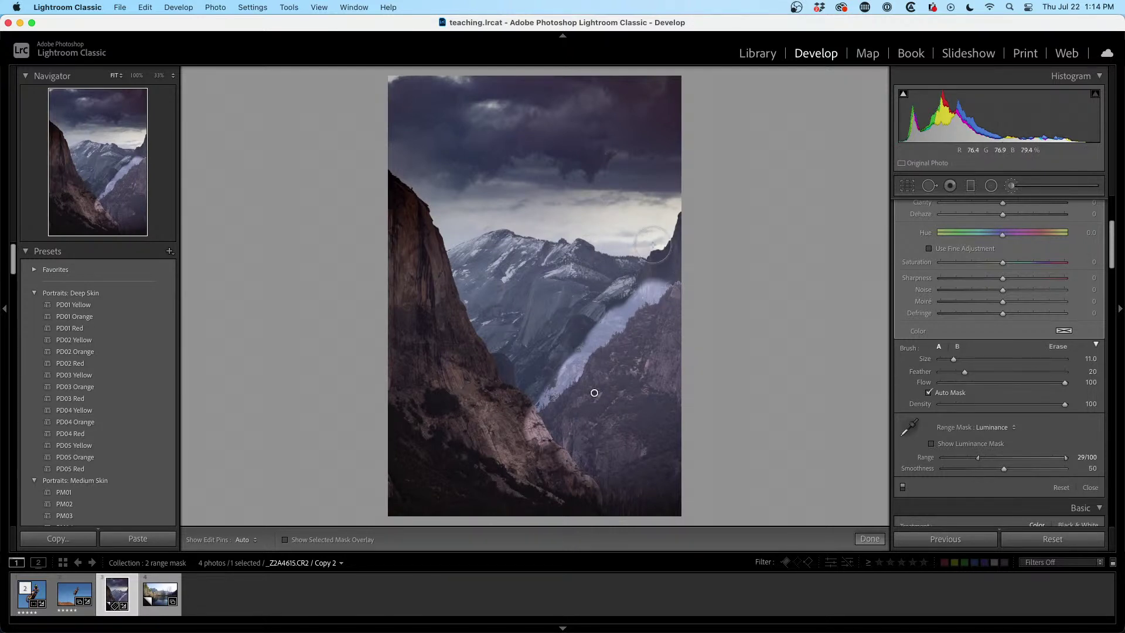
- Extend the brush adjustment over the distant snowy mountains and narrow its luminance range to 50/71
mouse_move(650, 270)
left_mouse_down()
mouse_move(681, 239)
mouse_move(638, 313)
mouse_move(627, 304)
mouse_move(586, 336)
mouse_move(556, 379)
mouse_move(595, 325)
mouse_move(543, 368)
mouse_move(572, 267)
mouse_move(535, 330)
mouse_move(597, 268)
mouse_move(519, 319)
mouse_move(490, 311)
mouse_move(480, 280)
mouse_move(491, 253)
mouse_move(457, 259)
mouse_move(490, 332)
mouse_move(549, 413)
left_mouse_up()
mouse_move(486, 300)
left_mouse_down()
mouse_move(489, 249)
mouse_move(515, 240)
mouse_move(629, 282)
mouse_move(642, 270)
left_mouse_up()
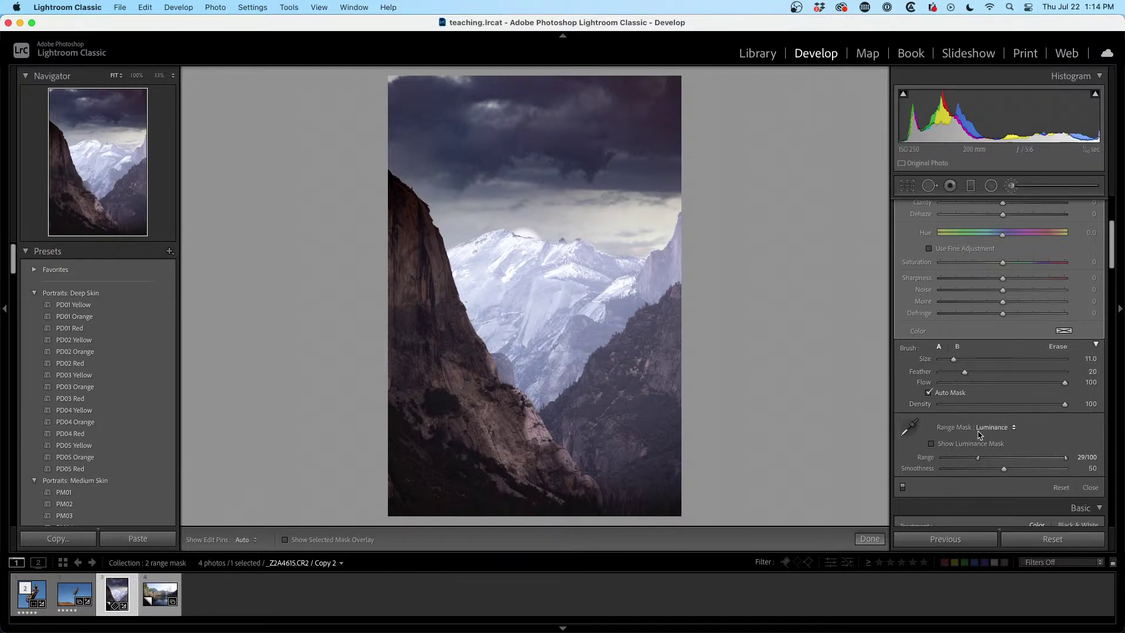
left_click_drag(977, 459, 1033, 463)
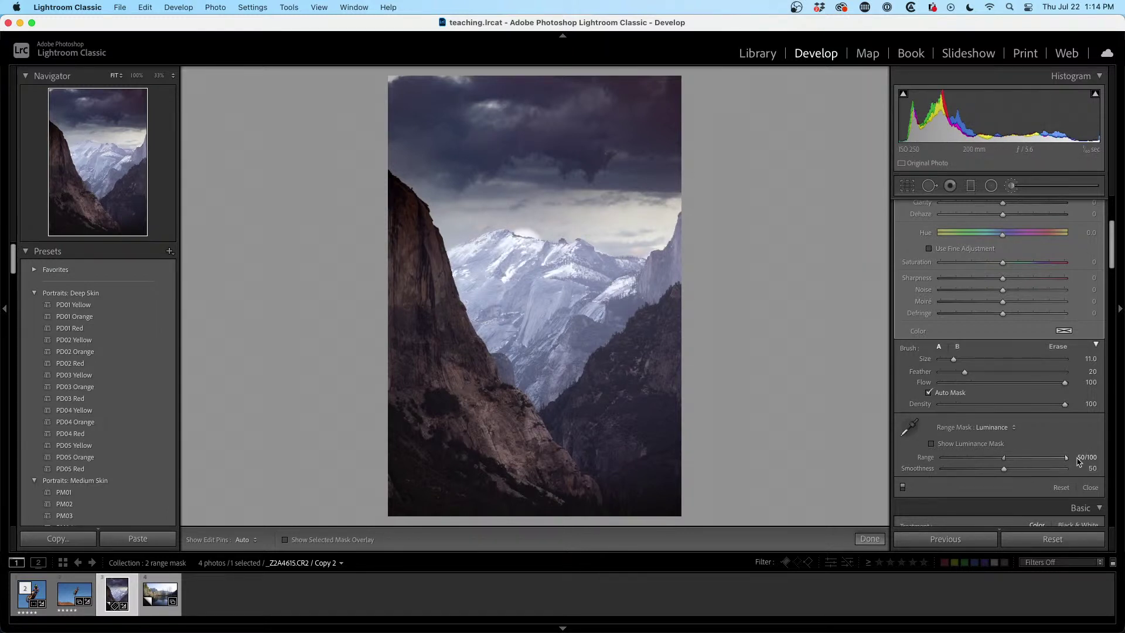
left_click_drag(1036, 458, 1031, 458)
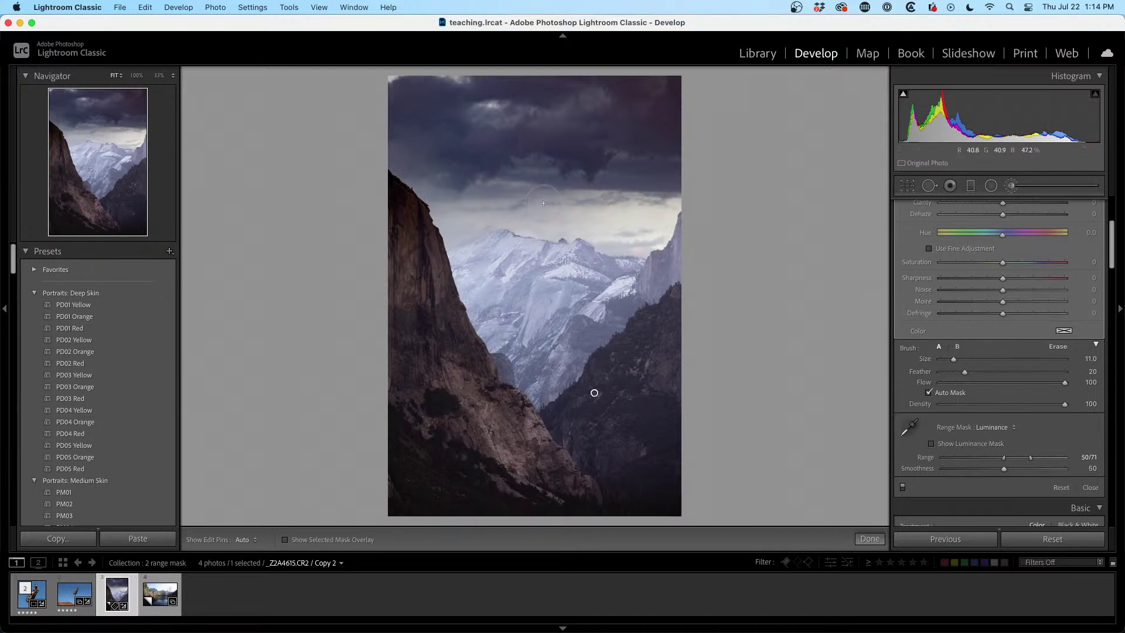
- Try saturation 85, temperature 49 and exposure 1.62 on the distant mountains' brush adjustment
left_click_drag(1002, 262, 1099, 268)
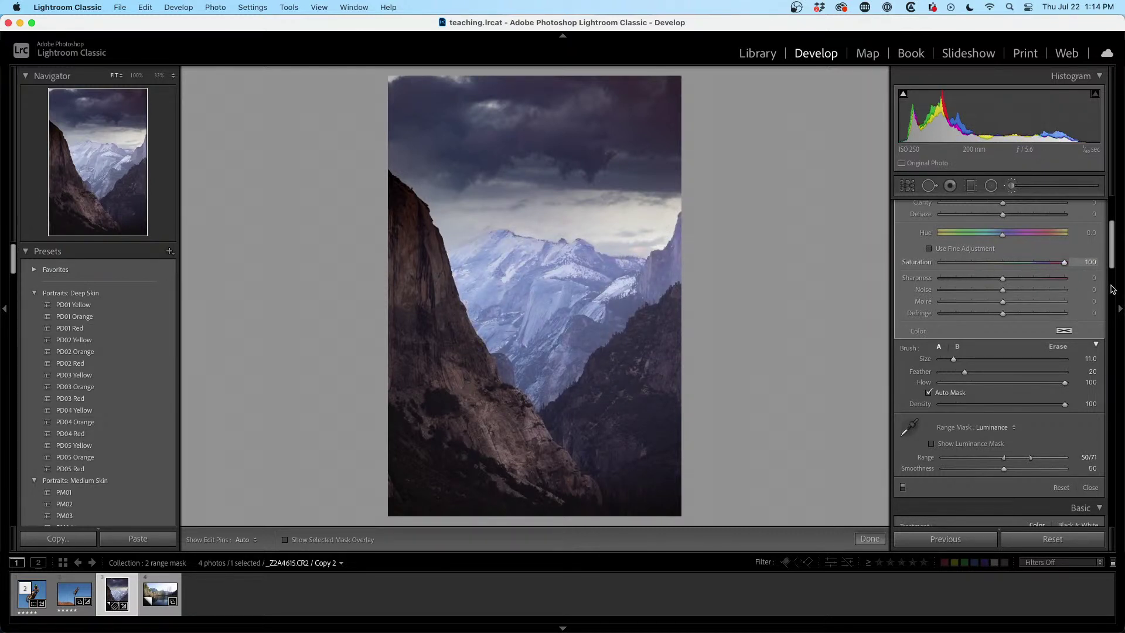
left_click_drag(1064, 262, 1116, 228)
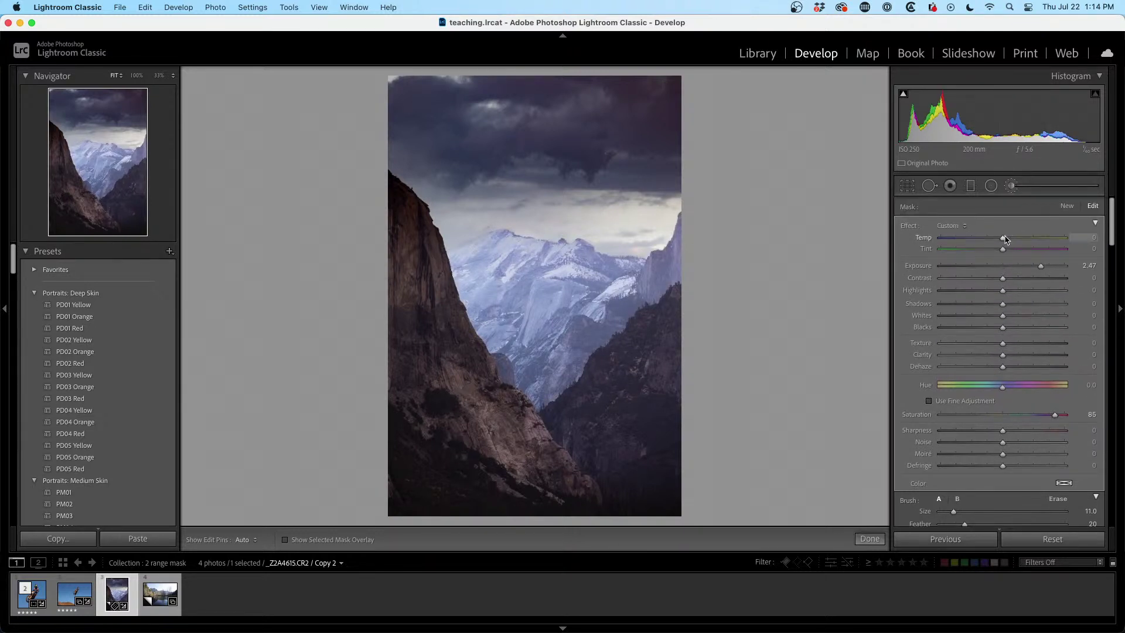
mouse_move(1020, 241)
left_mouse_down()
mouse_move(1069, 239)
mouse_move(972, 240)
mouse_move(1123, 253)
mouse_move(937, 239)
mouse_move(1035, 239)
mouse_move(995, 266)
mouse_move(1027, 267)
left_mouse_up()
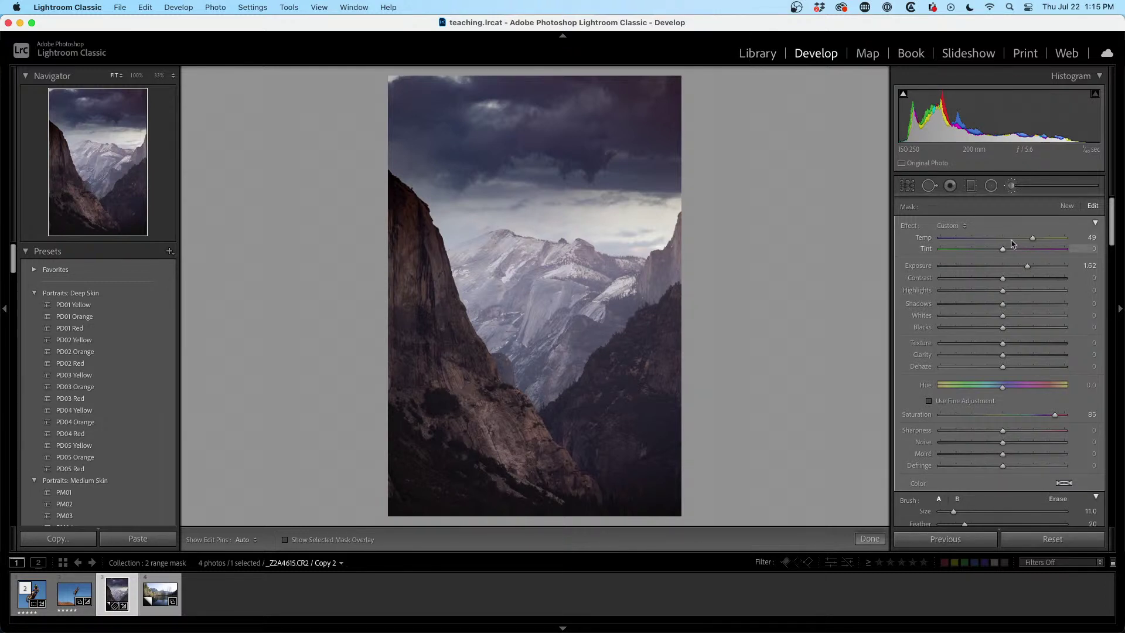
- Reset the mountain adjustment's sliders, and set temperature to -47, exposure to 0.51 and contrast to 45
double_click(906, 227)
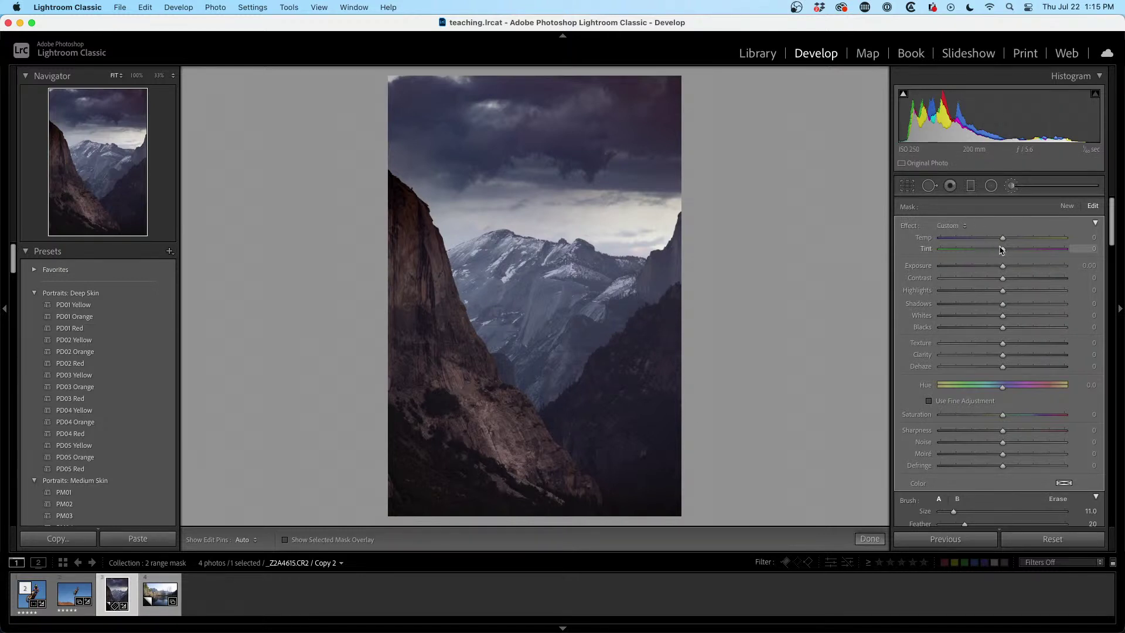
left_click_drag(979, 242, 974, 238)
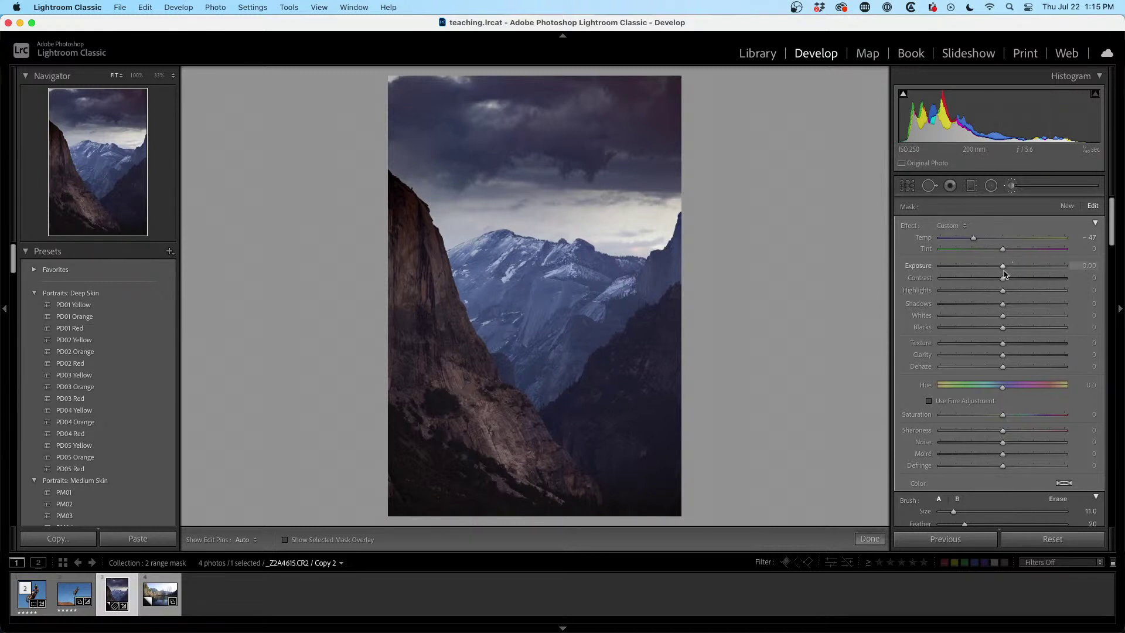
mouse_move(1004, 280)
left_mouse_down()
mouse_move(1030, 280)
mouse_move(1010, 267)
left_mouse_up()
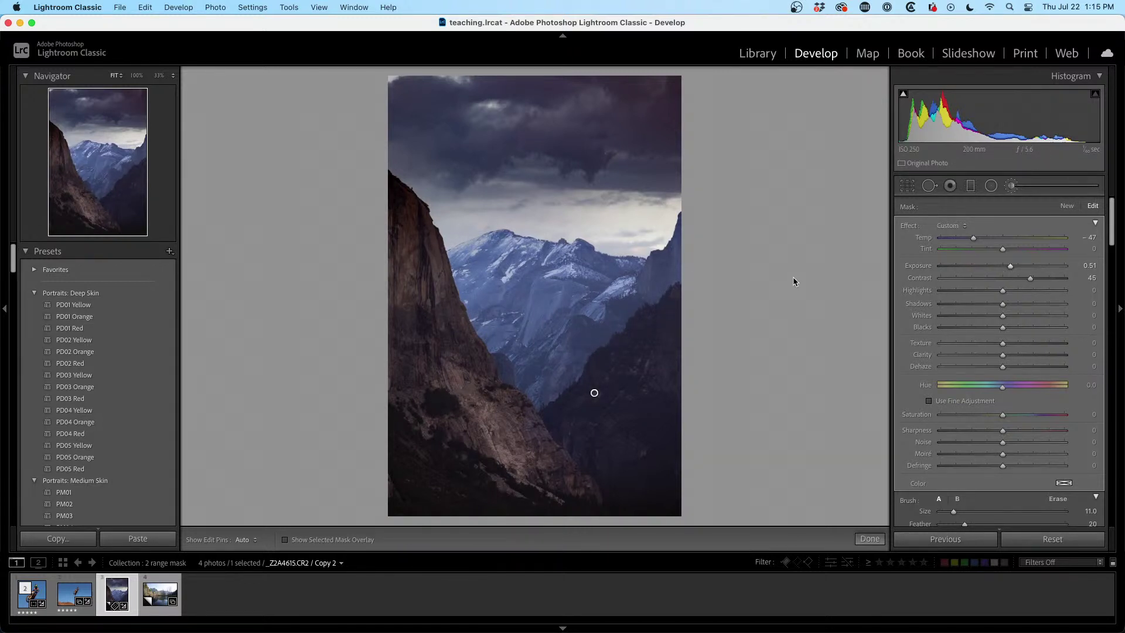
- Open the "3 dodge and burn" collection in the library and show its photos as a grid
left_click(759, 53)
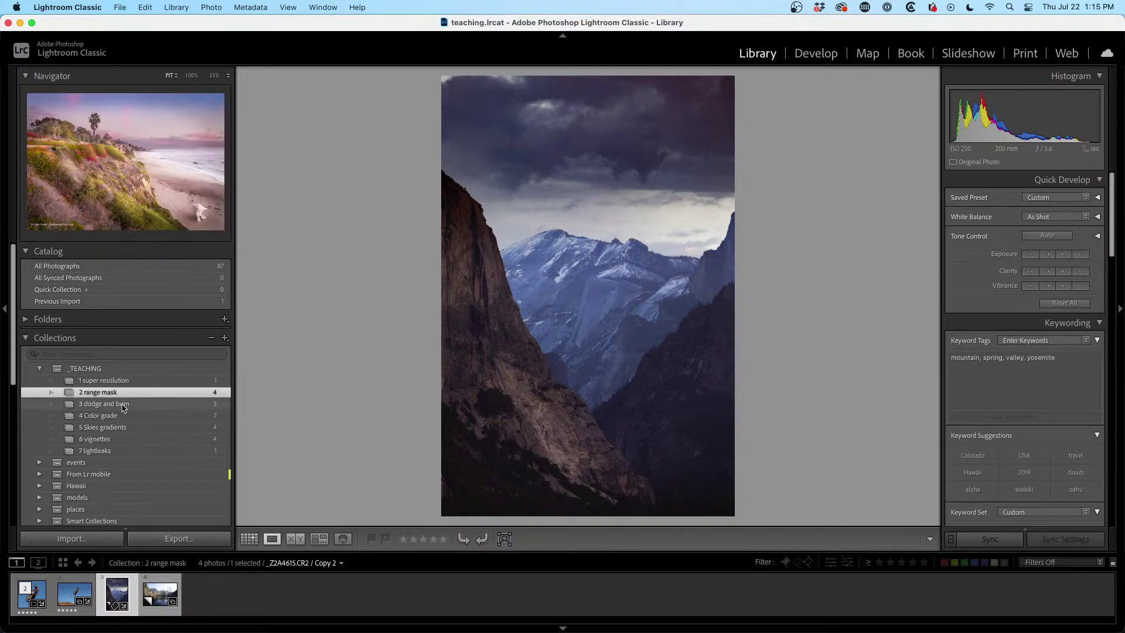
left_click(126, 408)
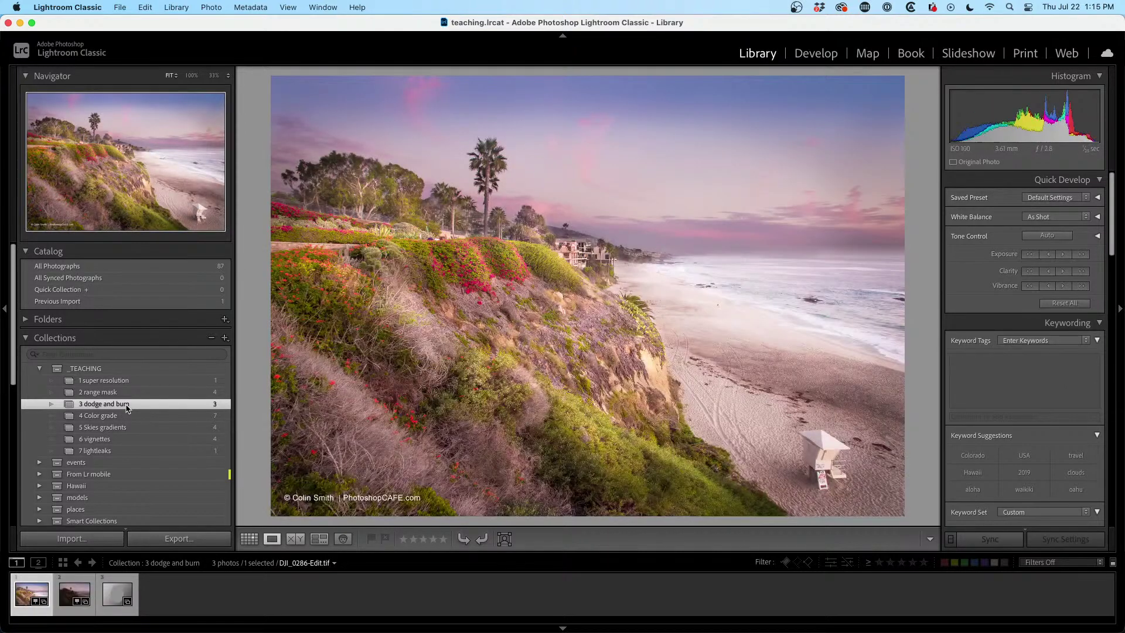
left_click(809, 57)
left_click(762, 52)
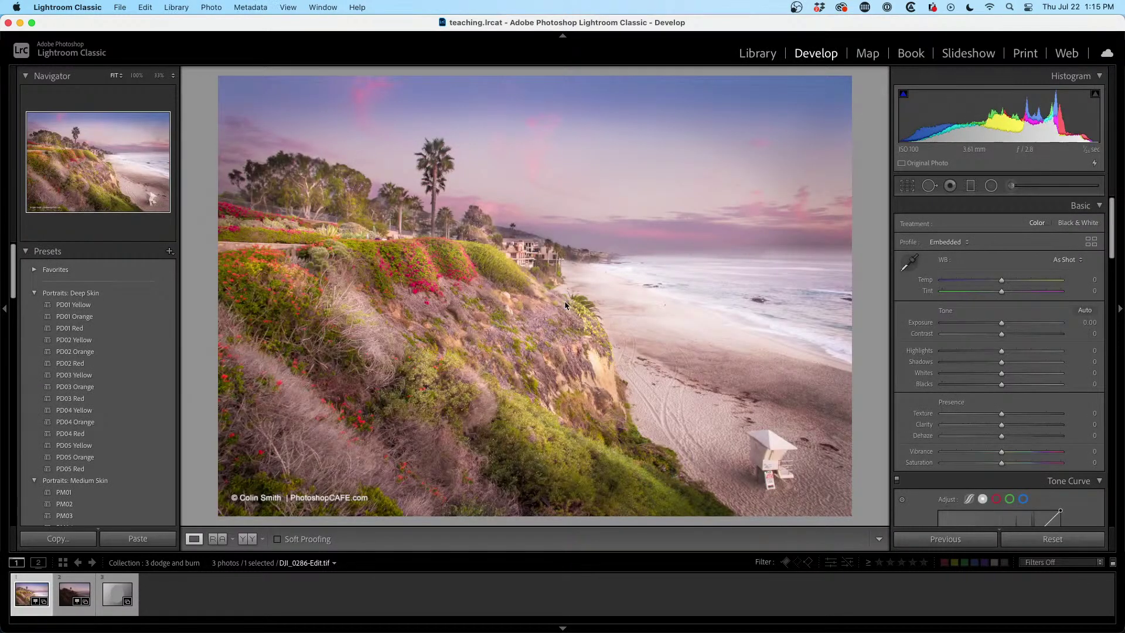
key("g")
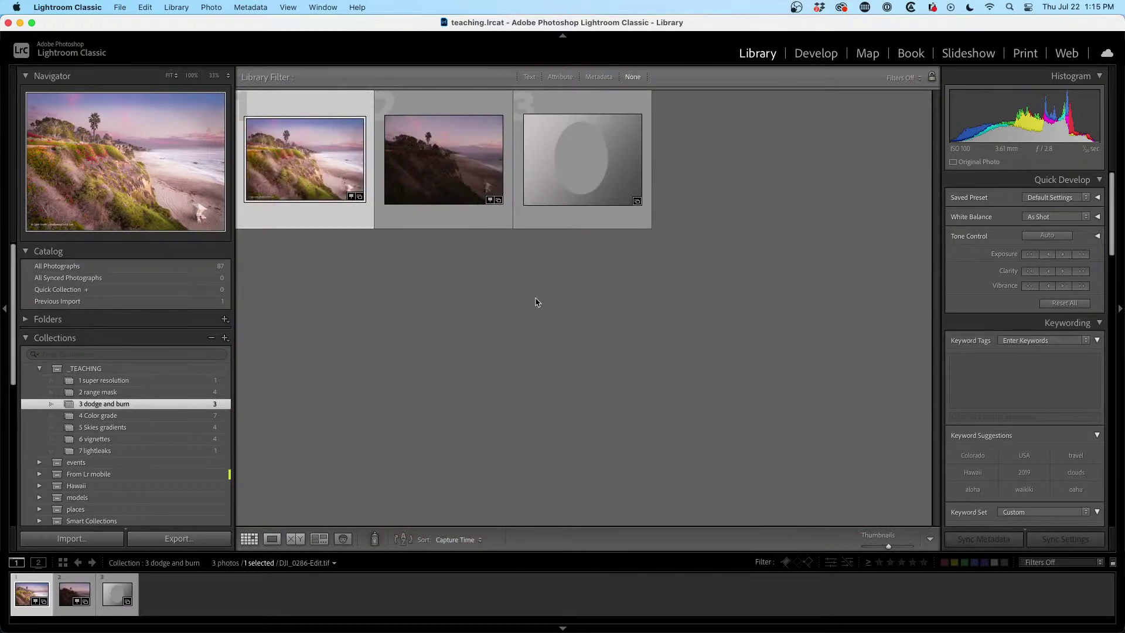
- View the dark beach photo DJI_0286.DNG, and open the grey oval image sharing-before.jpg for developing
double_click(428, 164)
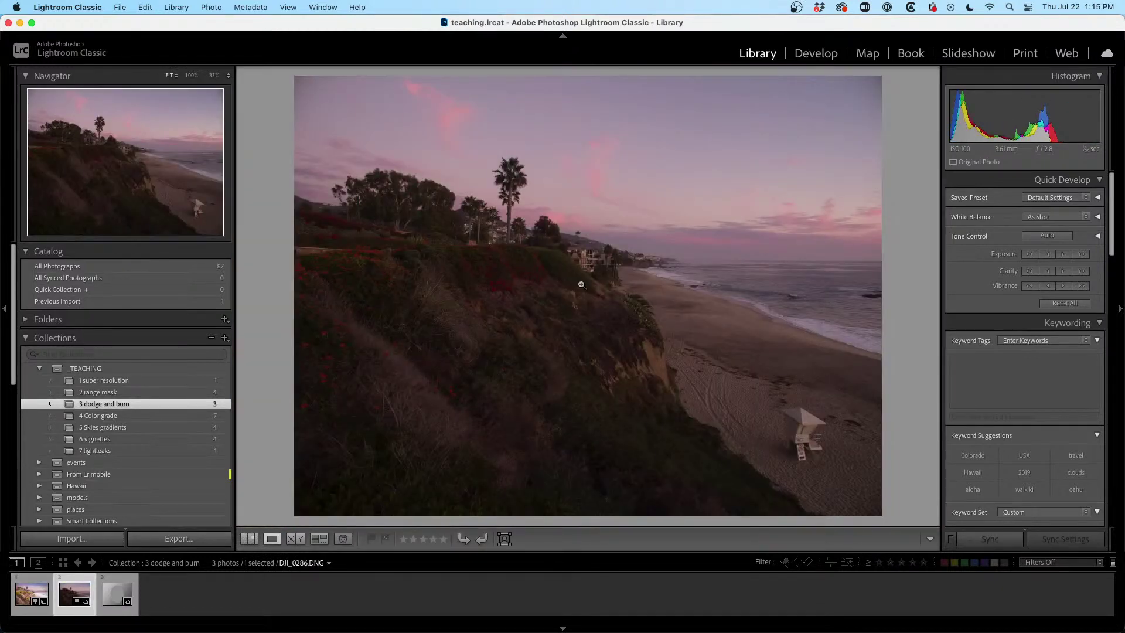
key("g")
double_click(582, 166)
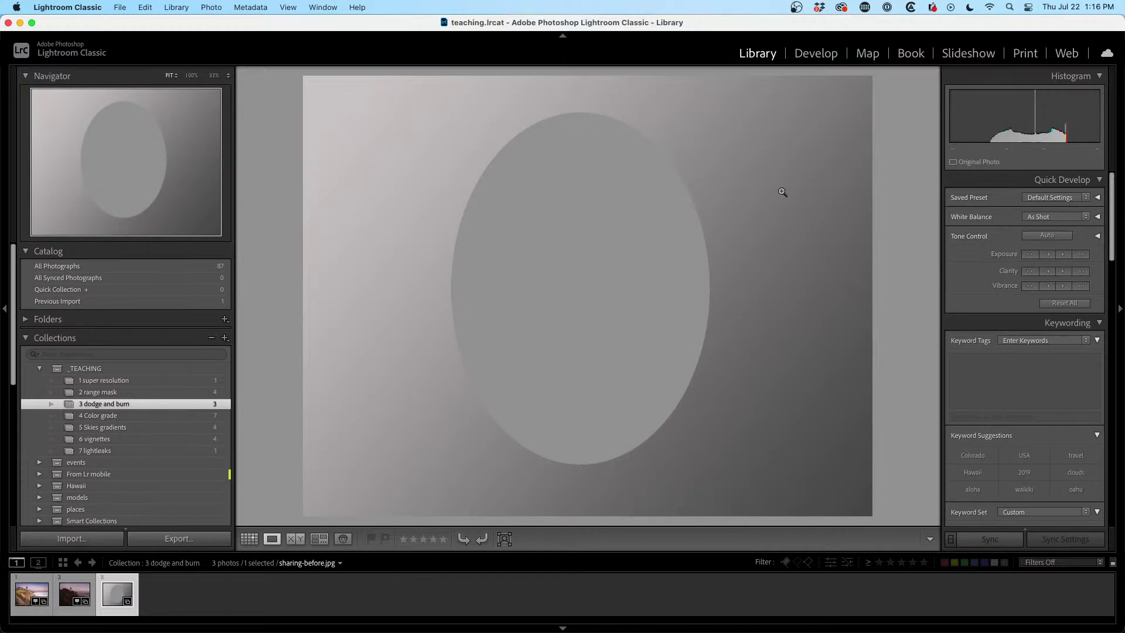
left_click(810, 56)
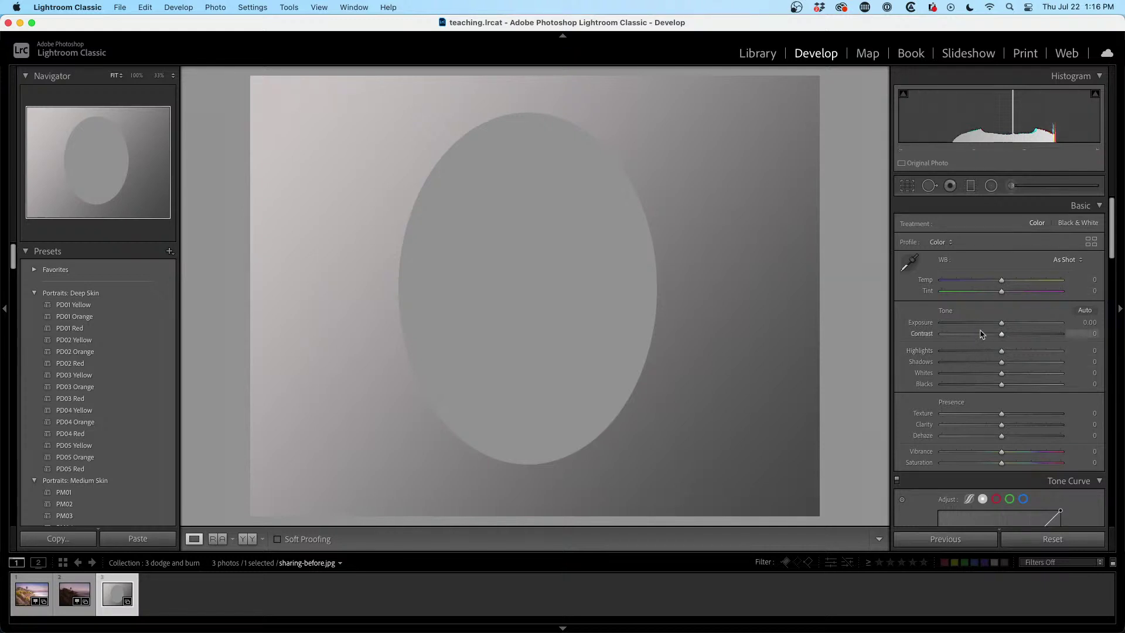
- Start an Adjustment Brush with exposure -4.00 and feather 100
left_click(1010, 186)
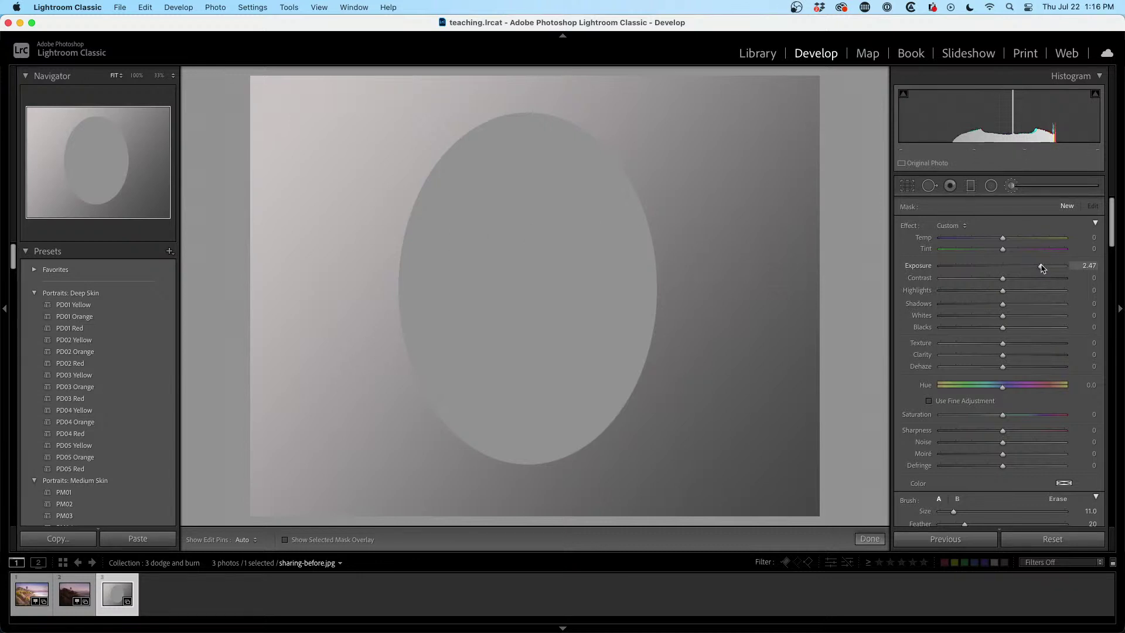
left_click_drag(1030, 268, 940, 270)
left_click_drag(1108, 224, 1109, 243)
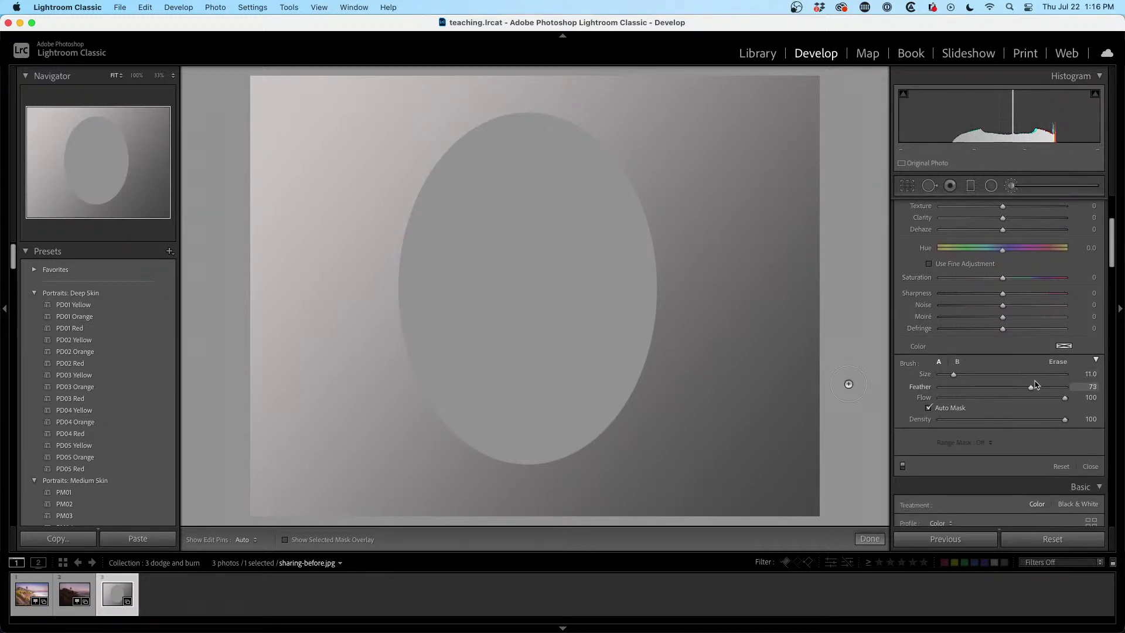
- Paint two dark test strokes, one beside the oval and one across it, and undo both
mouse_move(664, 158)
left_mouse_down()
mouse_move(688, 248)
mouse_move(740, 415)
mouse_move(733, 436)
left_mouse_up()
mouse_move(467, 347)
left_mouse_down()
mouse_move(468, 337)
mouse_move(705, 369)
left_mouse_up()
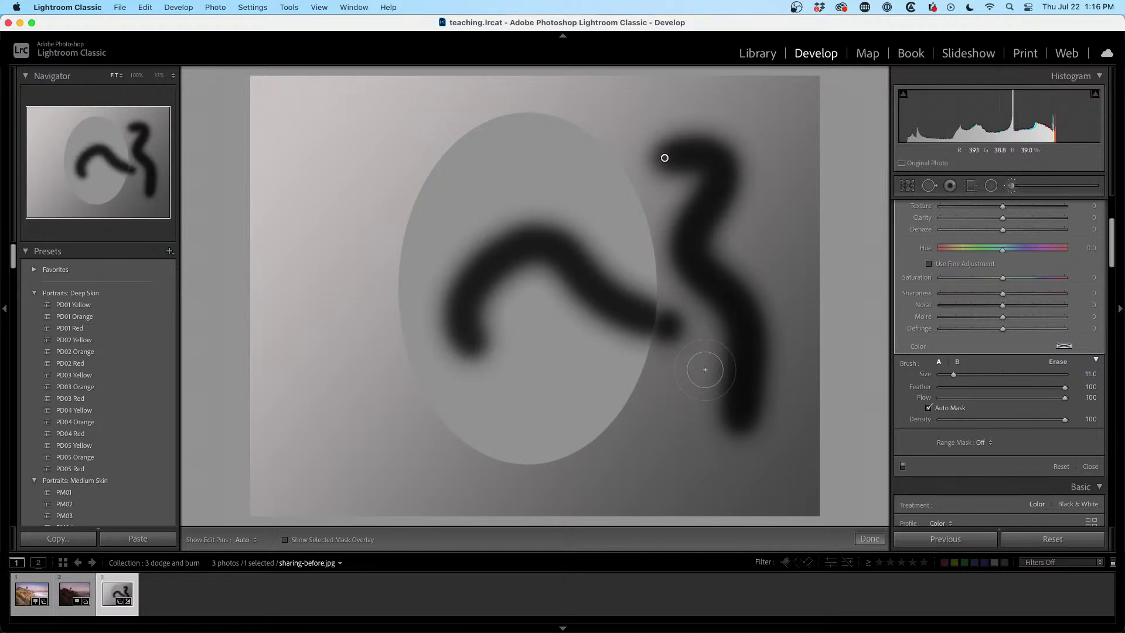
key("cmd+z")
key("super+z")
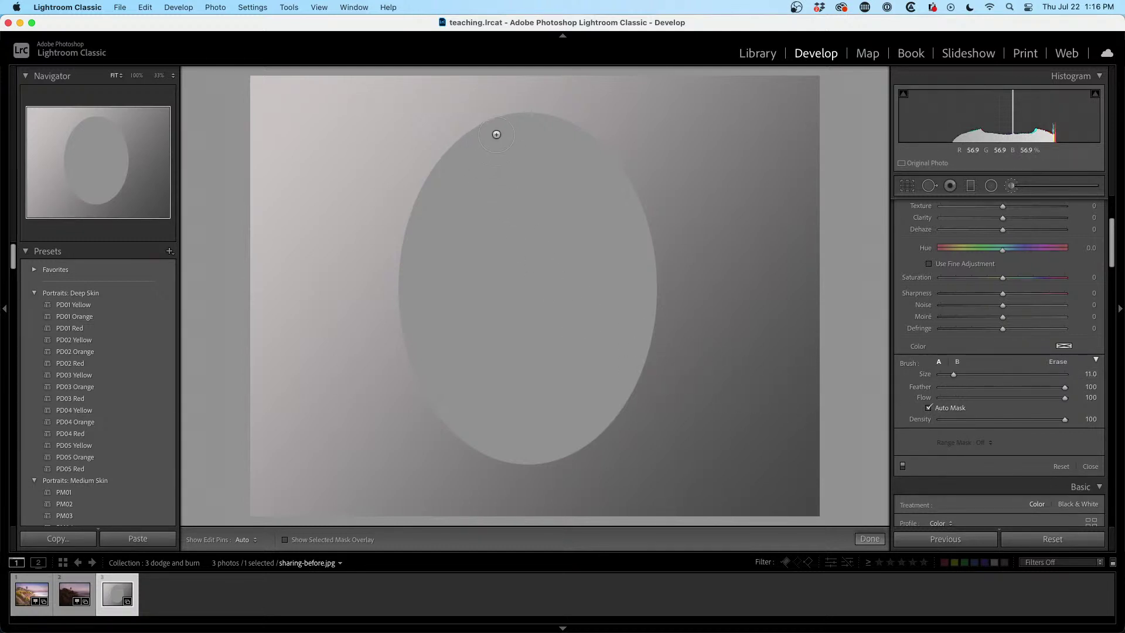
- Paint a dark shadow along the inside of the oval's lower-right edge, close that adjustment, and start a new brush adjustment
mouse_move(638, 280)
left_mouse_down()
mouse_move(642, 331)
mouse_move(609, 413)
mouse_move(567, 446)
mouse_move(486, 457)
mouse_move(548, 421)
mouse_move(595, 363)
mouse_move(615, 325)
mouse_move(629, 235)
mouse_move(645, 300)
mouse_move(628, 362)
mouse_move(560, 430)
mouse_move(578, 409)
mouse_move(629, 255)
mouse_move(577, 434)
left_mouse_up()
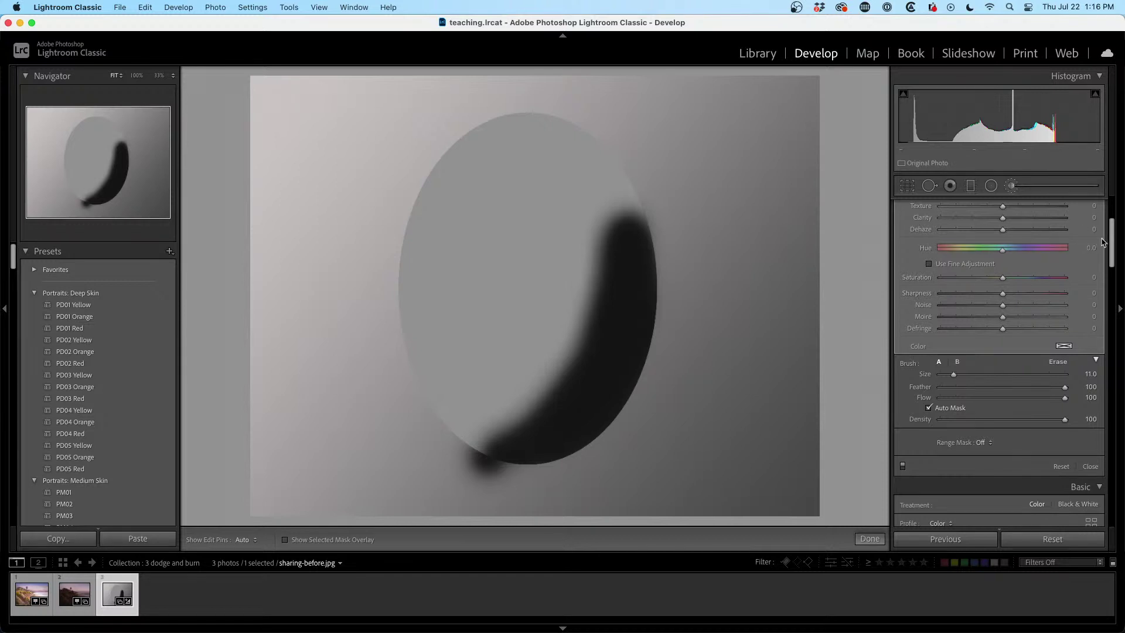
left_click_drag(1112, 240, 1109, 210)
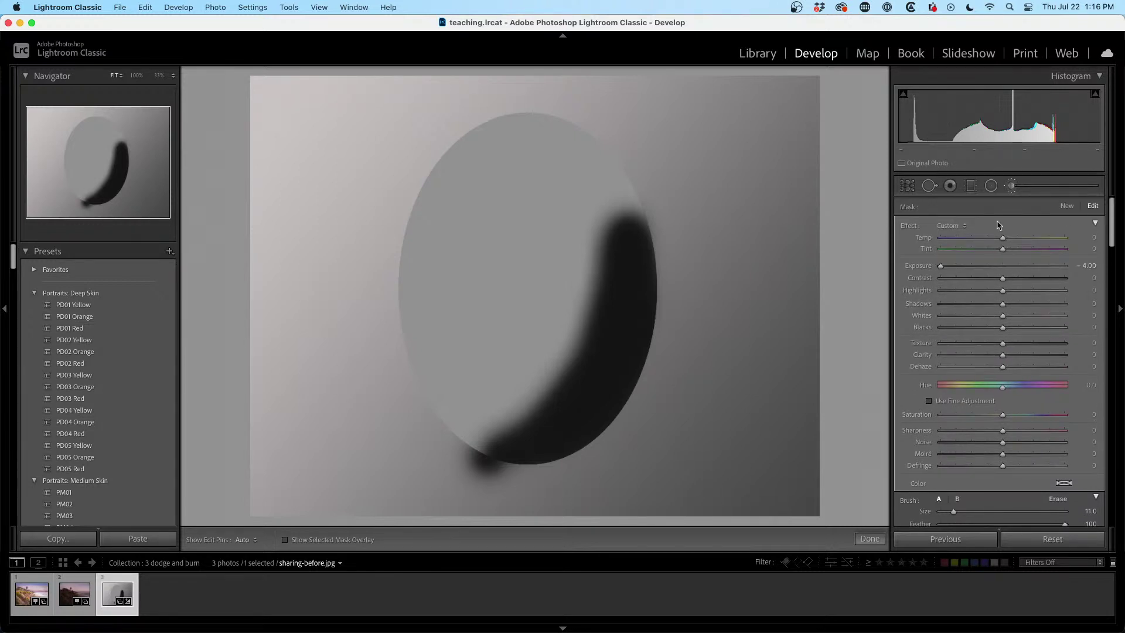
left_click(1010, 186)
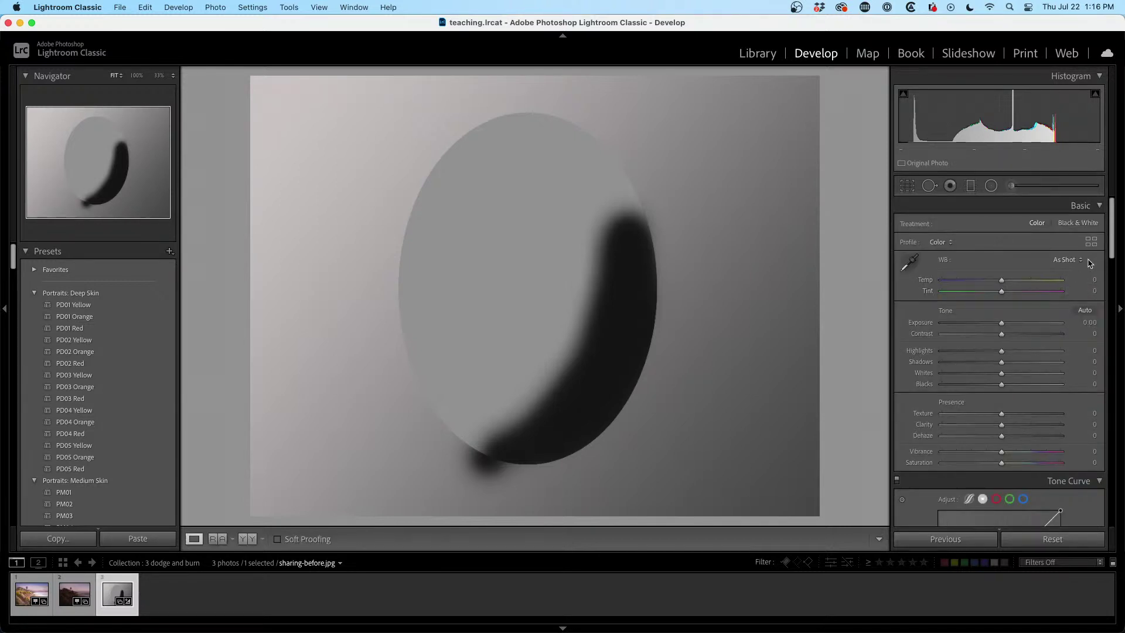
mouse_move(1112, 227)
left_mouse_down()
mouse_move(1107, 288)
mouse_move(1096, 223)
left_mouse_up()
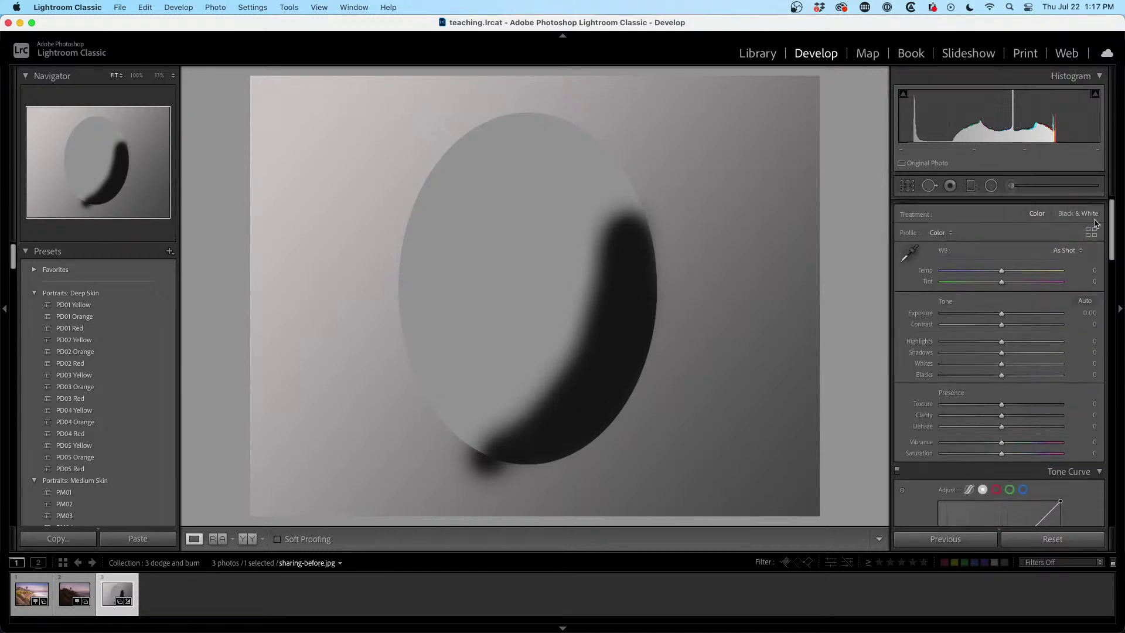
left_click(1014, 187)
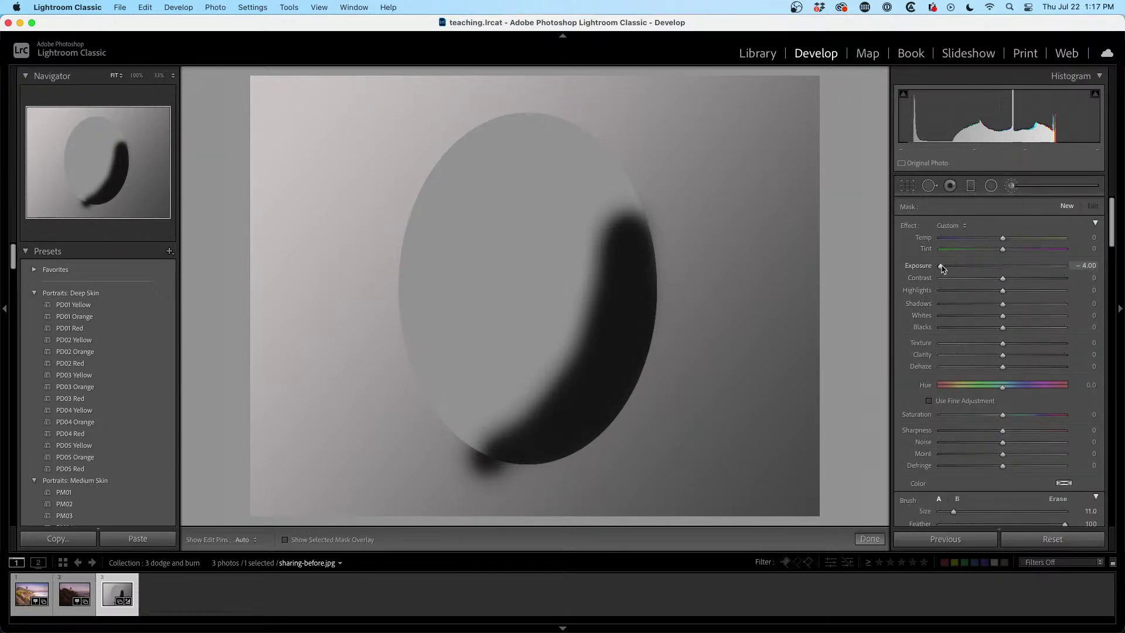
- Paint a bright highlight along the oval's left side, and delete both the highlight and the dark shadow adjustments
left_click_drag(1112, 230, 1116, 271)
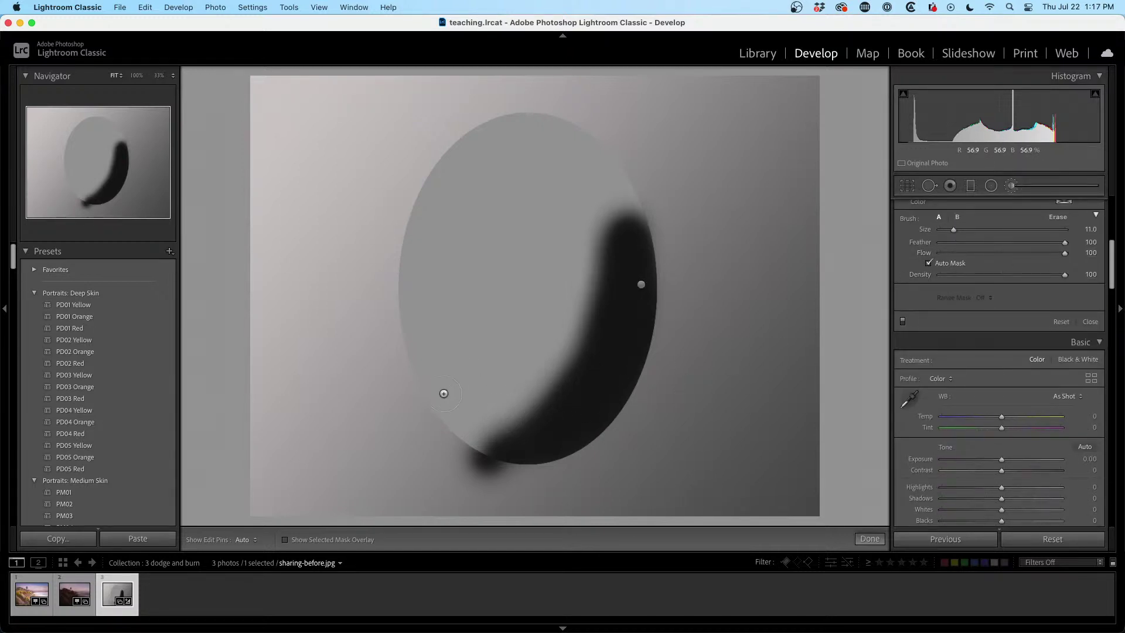
mouse_move(465, 405)
left_mouse_down()
mouse_move(420, 364)
mouse_move(401, 296)
mouse_move(408, 215)
mouse_move(509, 130)
mouse_move(433, 232)
mouse_move(430, 317)
mouse_move(468, 187)
mouse_move(549, 137)
mouse_move(529, 130)
mouse_move(452, 235)
mouse_move(454, 263)
mouse_move(543, 160)
mouse_move(449, 371)
mouse_move(469, 394)
left_mouse_up()
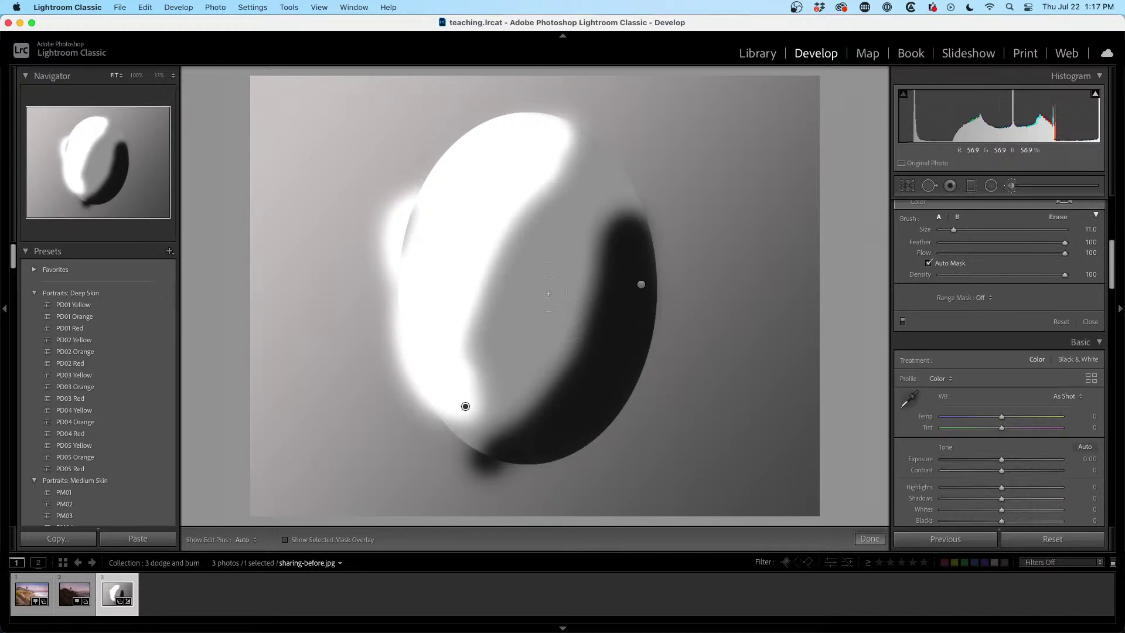
key("Delete")
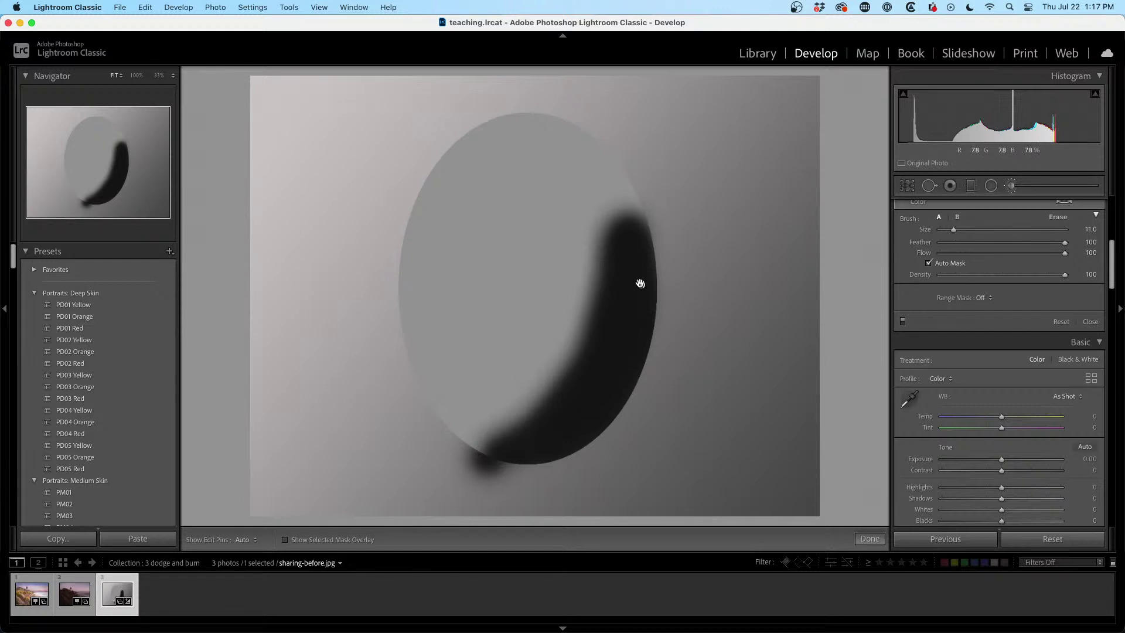
key("Delete")
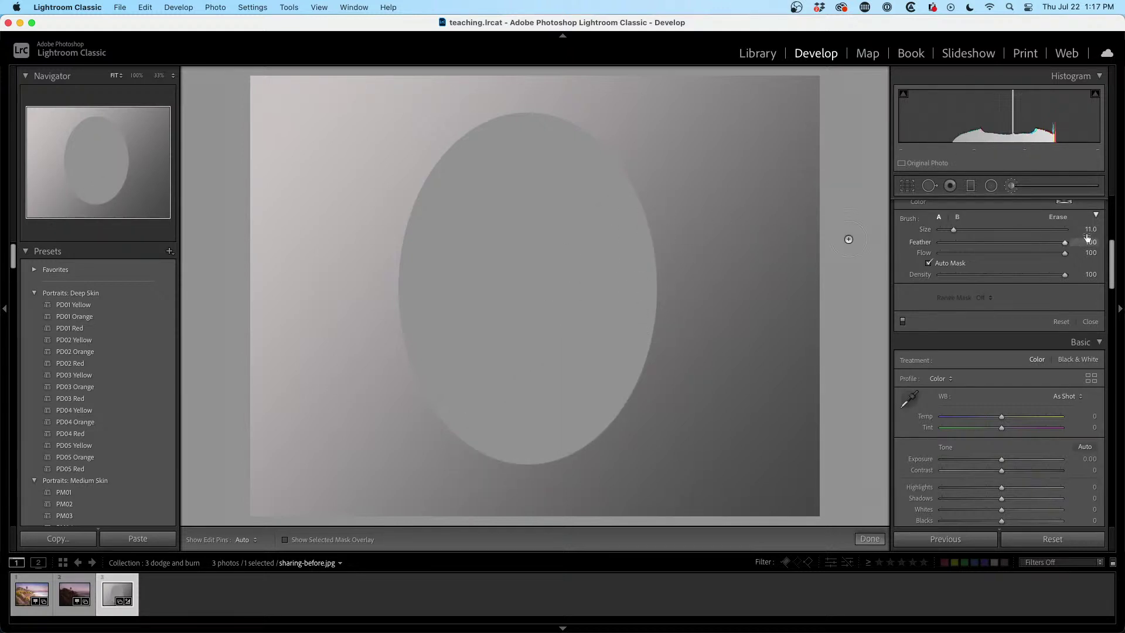
- Set the brush exposure to -4.00, paint one test stroke with feather 100 and one with feather 0 right of the oval, and undo both
left_click_drag(1108, 250, 1108, 205)
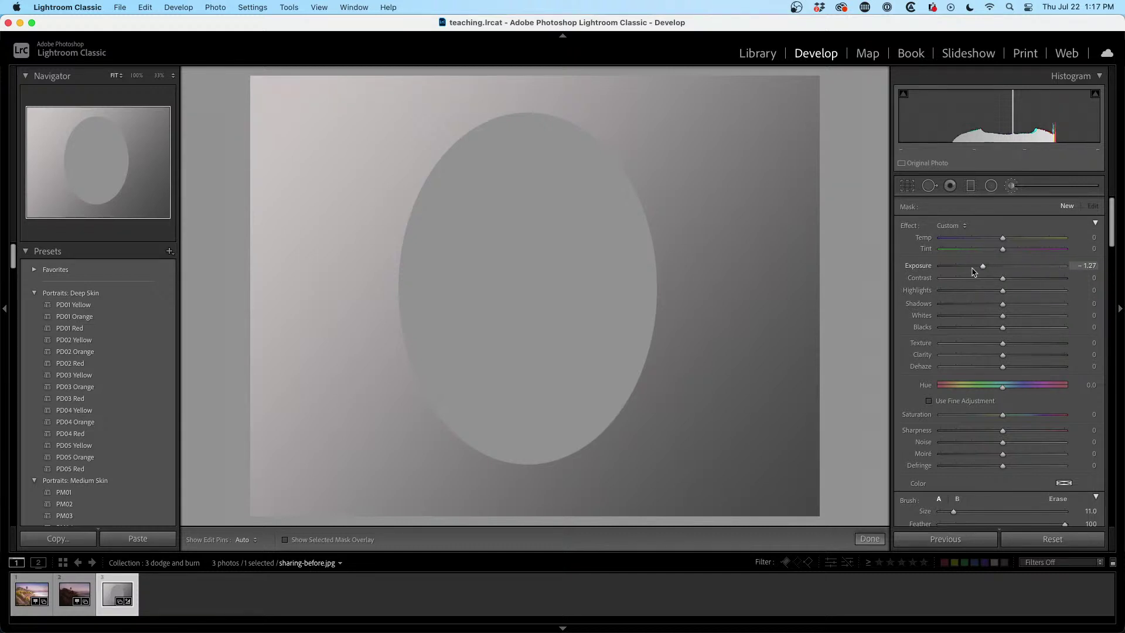
left_click_drag(1113, 217, 1113, 251)
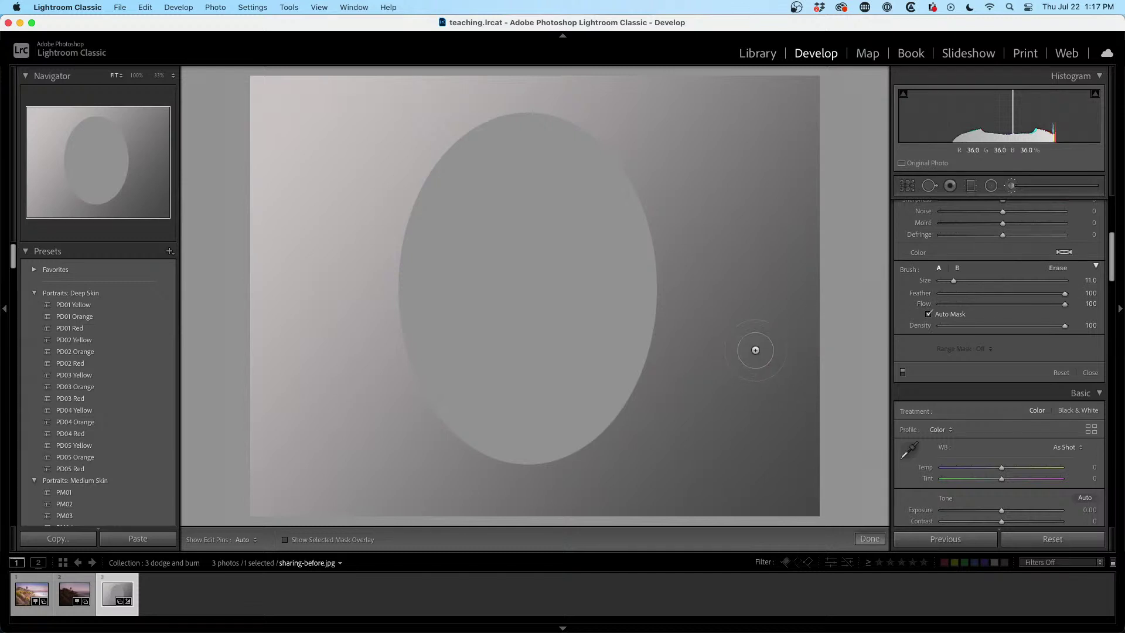
left_click_drag(725, 161, 738, 407)
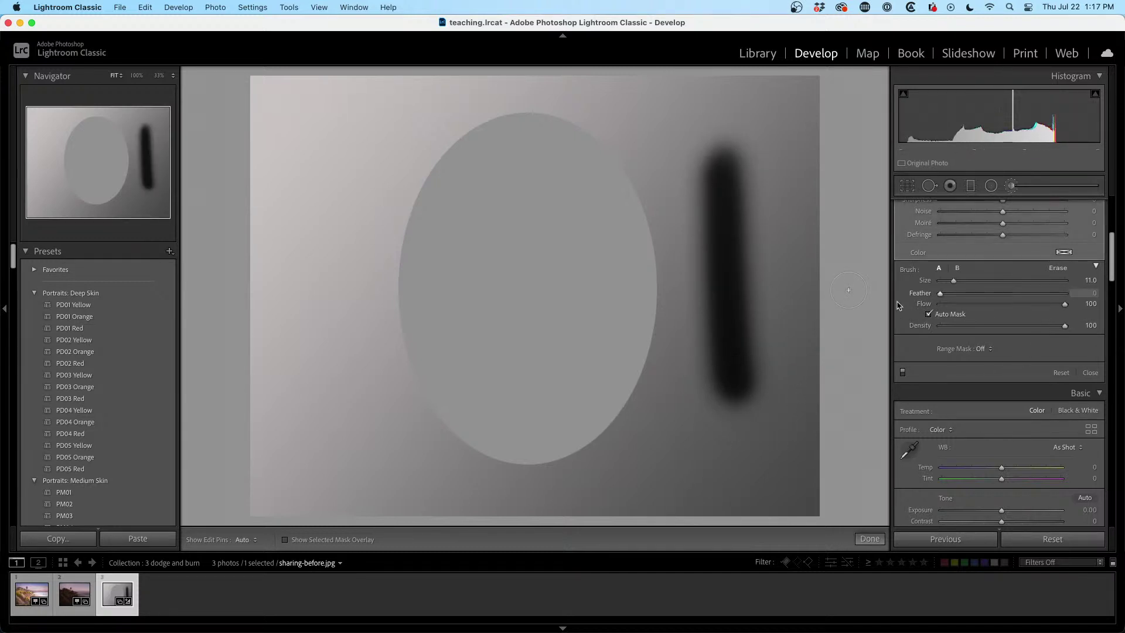
left_click_drag(646, 173, 699, 384)
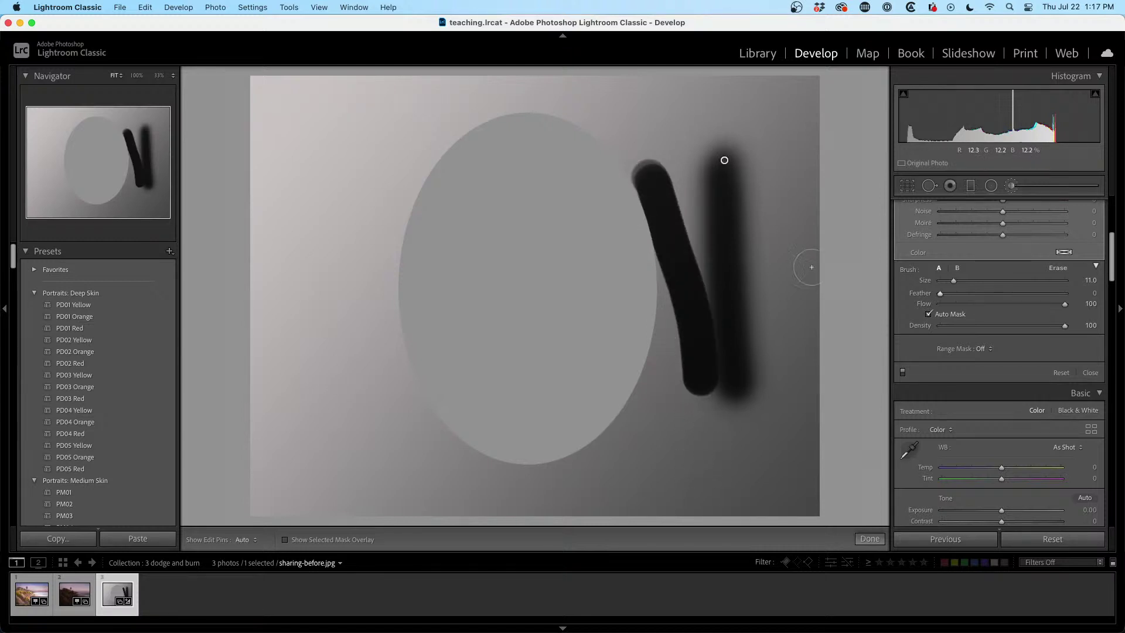
key("super+z")
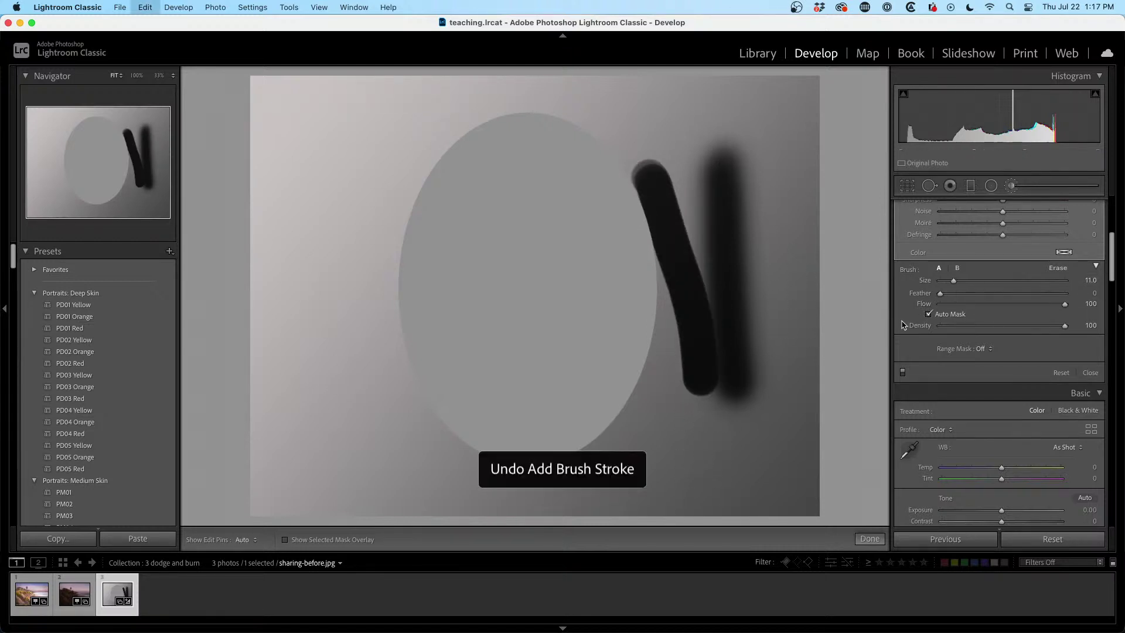
key("super+z")
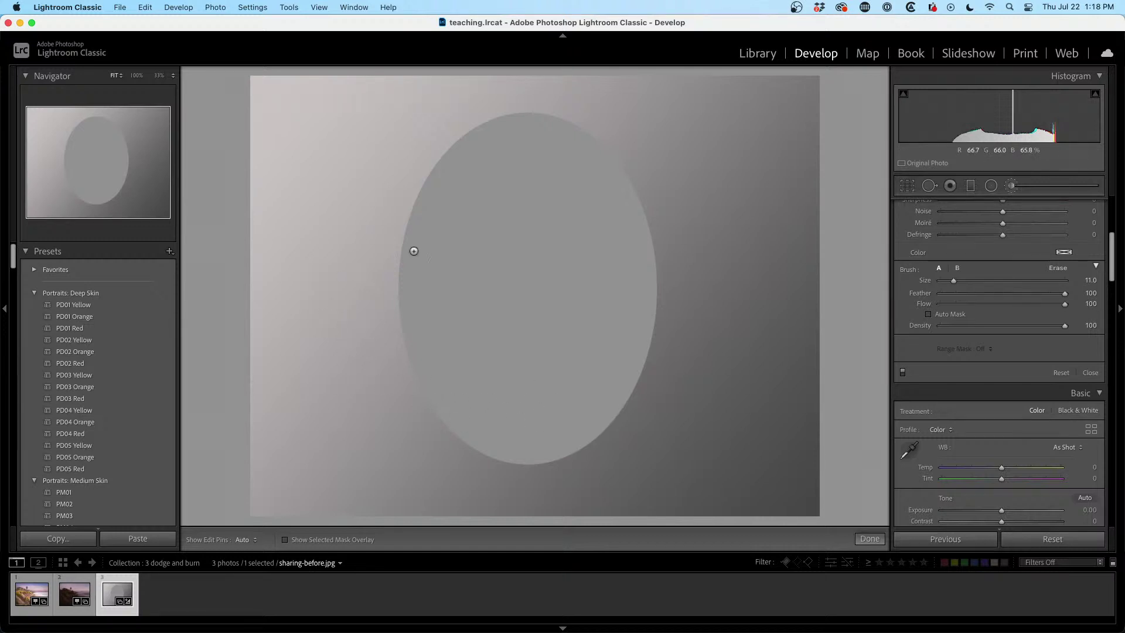
- With Auto Mask off and feather 100, paint and undo one flow 100 stroke, and build up flow 6 strokes around the oval's right edge
mouse_move(695, 149)
left_mouse_down()
mouse_move(720, 189)
mouse_move(739, 315)
mouse_move(687, 430)
left_mouse_up()
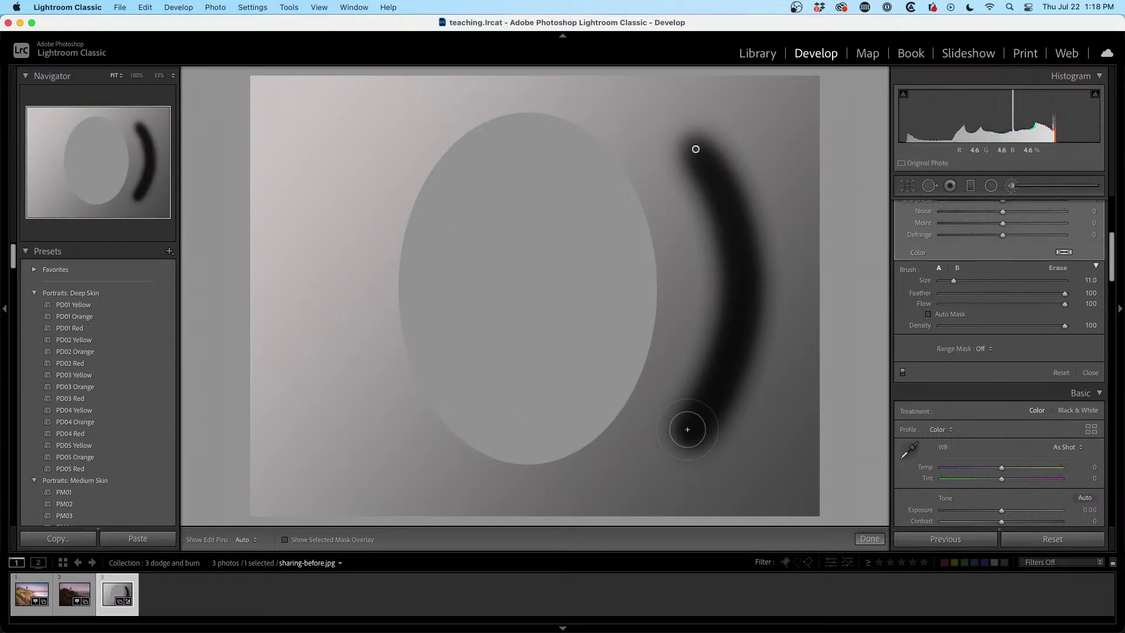
key("super+z")
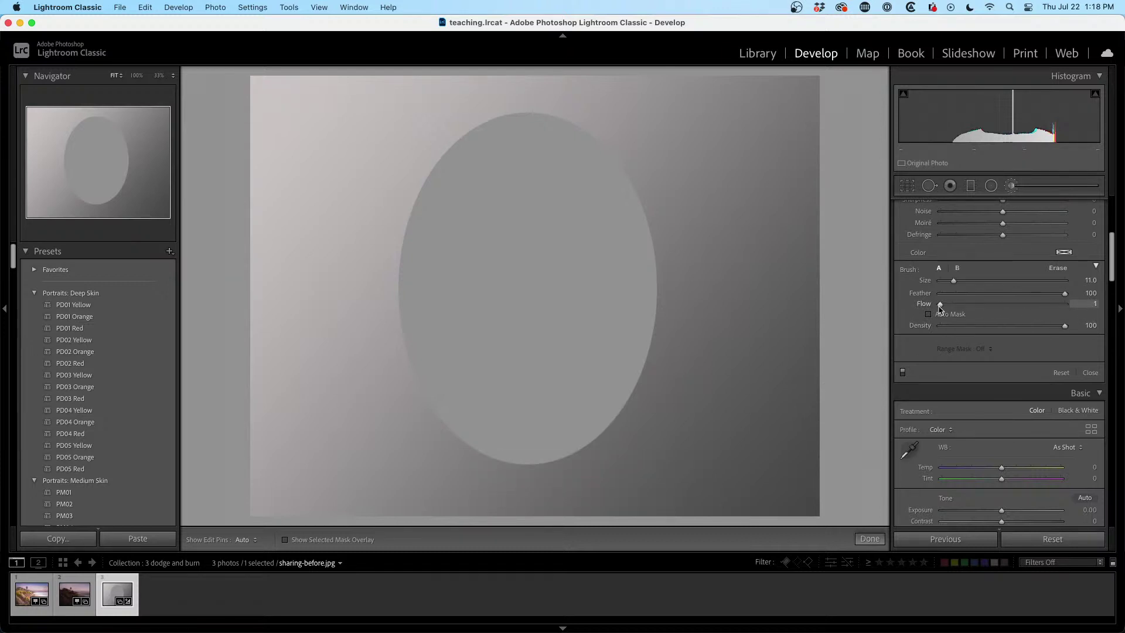
key("h")
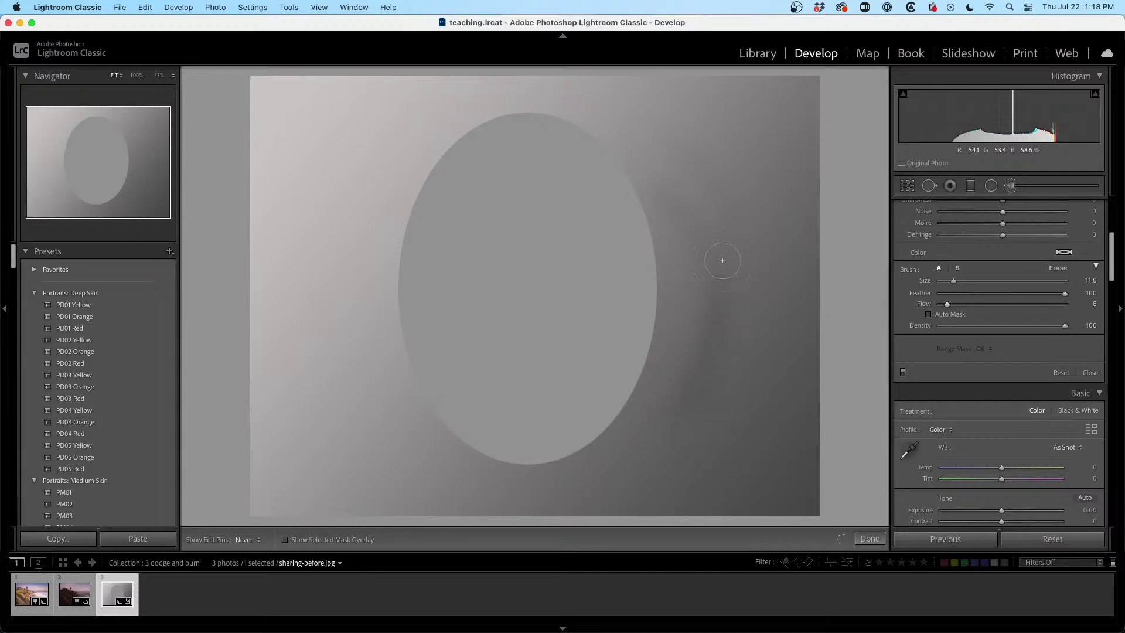
mouse_move(736, 355)
left_mouse_down()
mouse_move(693, 280)
mouse_move(726, 245)
left_mouse_up()
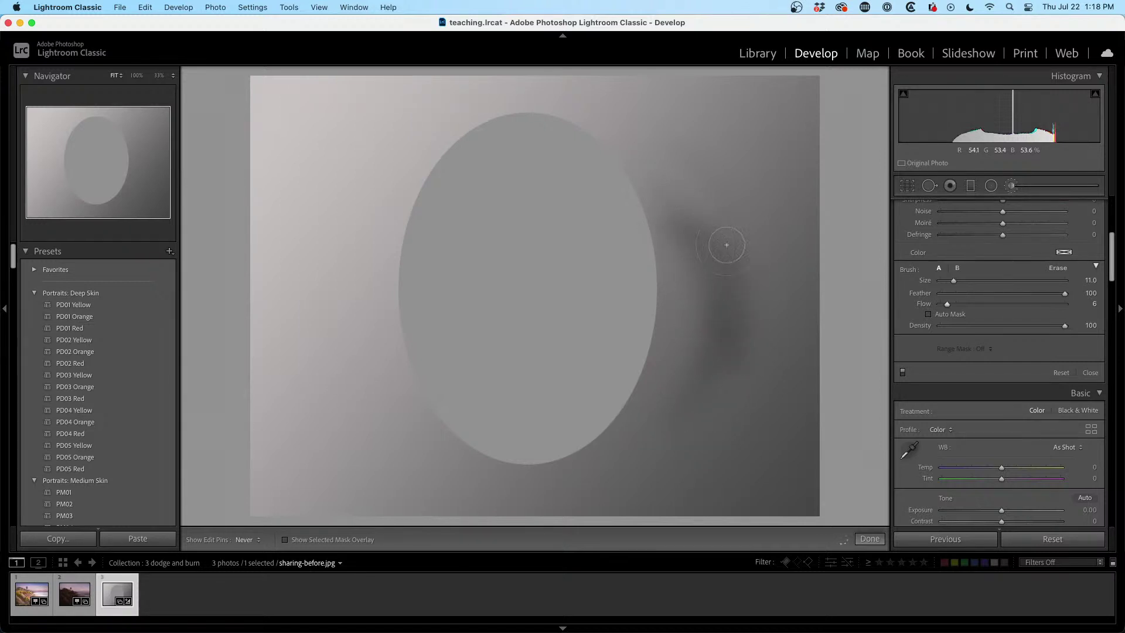
mouse_move(704, 282)
left_mouse_down()
mouse_move(689, 335)
mouse_move(740, 319)
mouse_move(750, 286)
mouse_move(692, 298)
mouse_move(684, 331)
mouse_move(732, 293)
mouse_move(708, 294)
mouse_move(680, 366)
mouse_move(717, 367)
mouse_move(688, 388)
mouse_move(708, 303)
mouse_move(686, 370)
mouse_move(727, 294)
mouse_move(673, 400)
mouse_move(714, 353)
mouse_move(669, 432)
mouse_move(643, 395)
mouse_move(654, 359)
mouse_move(666, 418)
left_mouse_up()
mouse_move(630, 362)
left_mouse_down()
mouse_move(707, 221)
mouse_move(750, 287)
mouse_move(699, 366)
mouse_move(712, 273)
mouse_move(677, 423)
mouse_move(761, 289)
mouse_move(733, 452)
mouse_move(684, 346)
mouse_move(706, 257)
mouse_move(586, 405)
mouse_move(576, 380)
mouse_move(635, 316)
mouse_move(685, 305)
mouse_move(655, 357)
left_mouse_up()
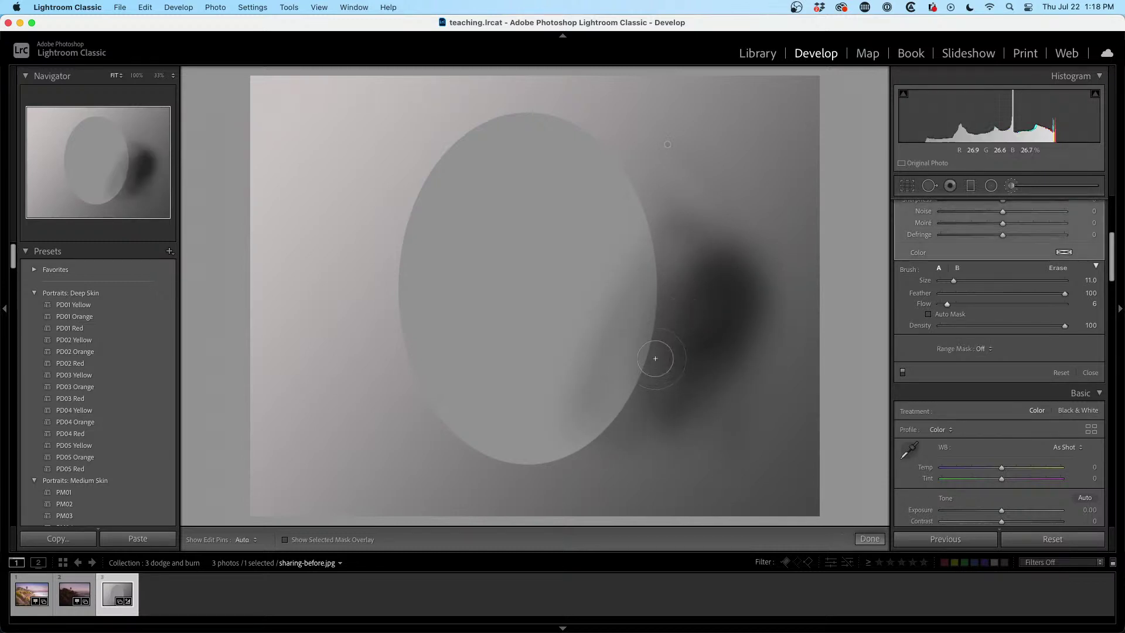
mouse_move(701, 420)
left_mouse_down()
mouse_move(711, 299)
mouse_move(645, 423)
mouse_move(712, 306)
mouse_move(686, 389)
left_mouse_up()
key("h")
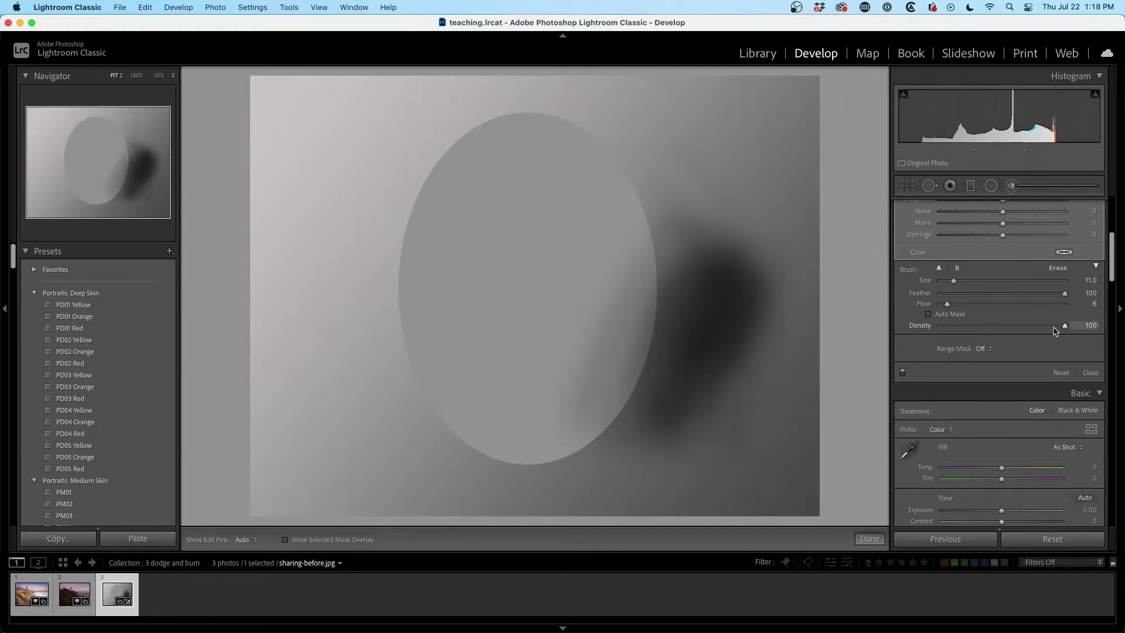
- Paint heavier dark strokes with a higher flow over the oval's lower-right side, and add a faint stroke across its upper right
left_click(1030, 304)
key("h")
mouse_move(705, 278)
left_mouse_down()
mouse_move(648, 346)
mouse_move(715, 411)
mouse_move(743, 322)
mouse_move(572, 351)
mouse_move(598, 373)
mouse_move(705, 314)
left_mouse_up()
left_click_drag(1031, 305, 1019, 307)
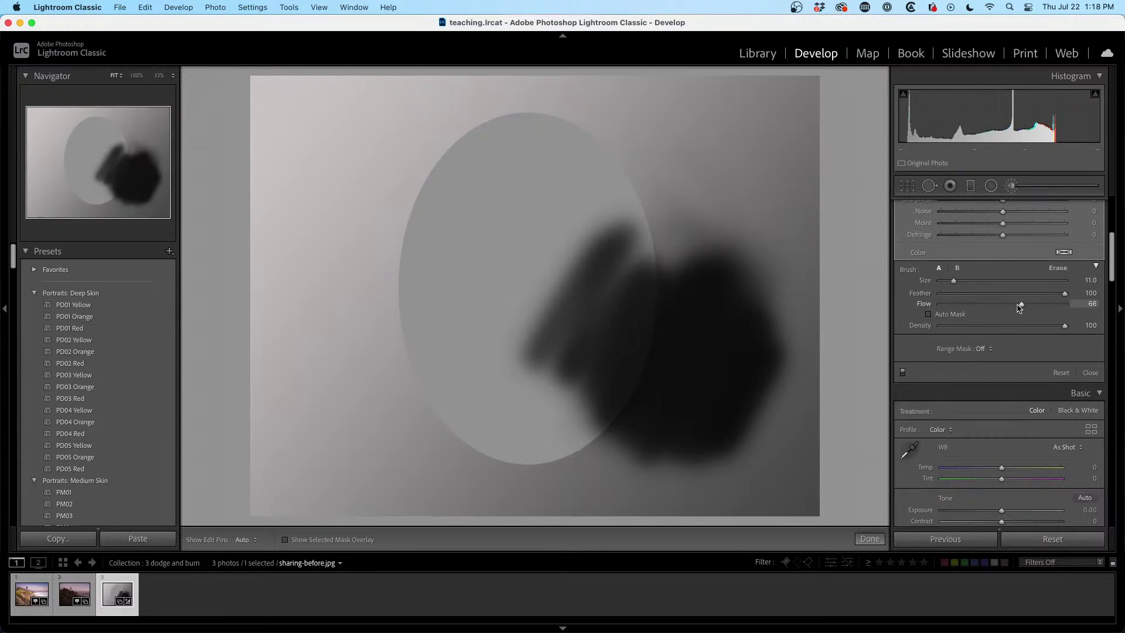
key("h")
mouse_move(527, 176)
left_mouse_down()
mouse_move(595, 175)
mouse_move(546, 264)
mouse_move(644, 205)
left_mouse_up()
key("h")
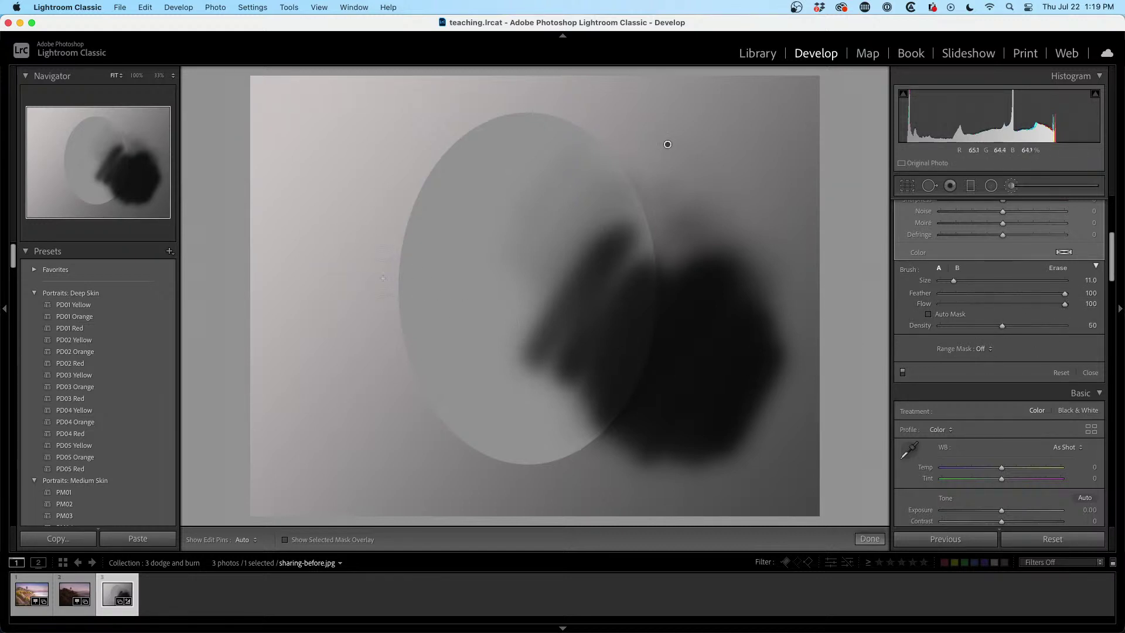
- With flow 100 and density 50, paint a patch over the oval's left edge and background, and paint over the dark area on its right
key("h")
mouse_move(339, 199)
left_mouse_down()
mouse_move(323, 248)
mouse_move(310, 186)
mouse_move(294, 304)
mouse_move(344, 172)
mouse_move(360, 161)
mouse_move(352, 269)
left_mouse_up()
key("h")
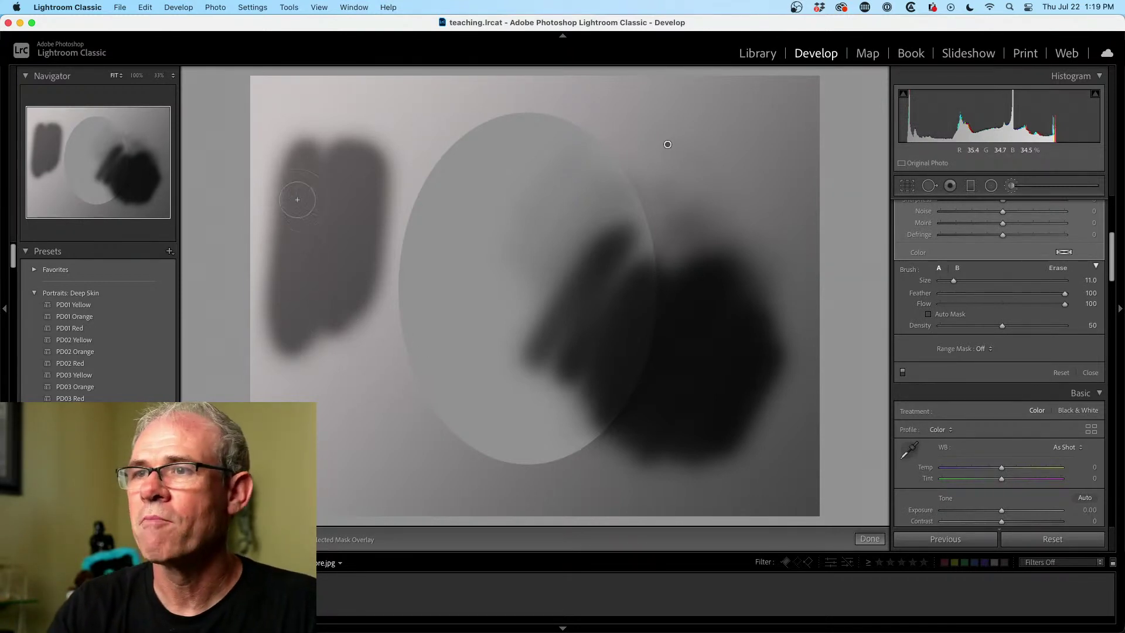
mouse_move(296, 196)
left_mouse_down()
mouse_move(322, 265)
mouse_move(355, 197)
mouse_move(341, 336)
mouse_move(337, 213)
mouse_move(331, 266)
mouse_move(414, 161)
mouse_move(362, 324)
left_mouse_up()
left_click_drag(401, 225, 390, 275)
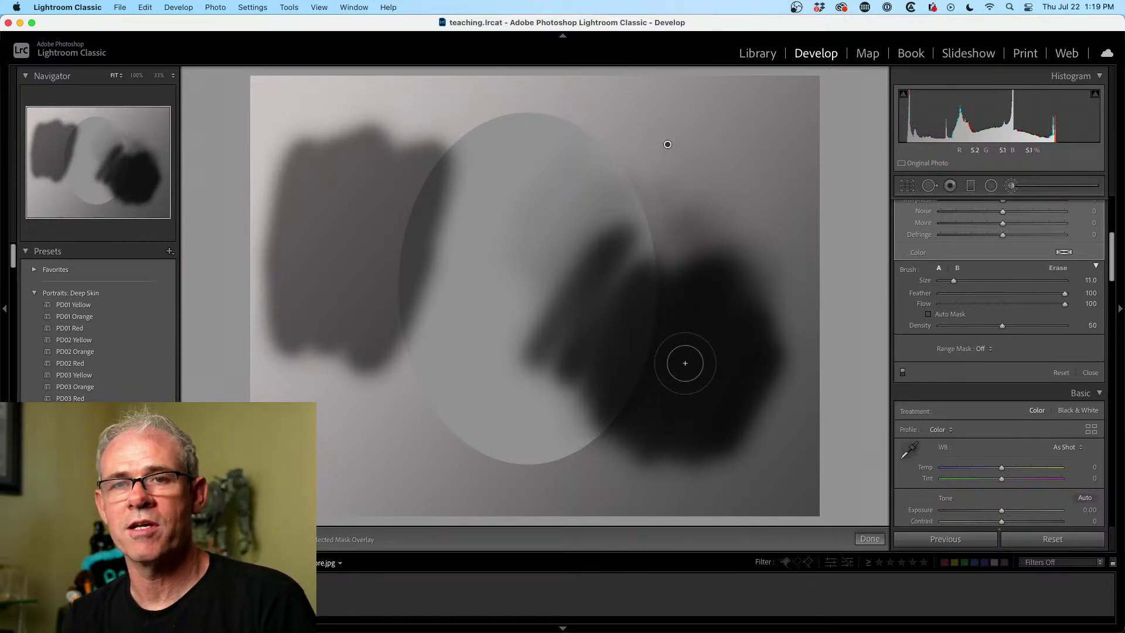
mouse_move(684, 363)
left_mouse_down()
mouse_move(666, 361)
mouse_move(701, 311)
mouse_move(678, 344)
mouse_move(604, 371)
mouse_move(568, 364)
mouse_move(705, 339)
mouse_move(699, 253)
mouse_move(601, 398)
left_mouse_up()
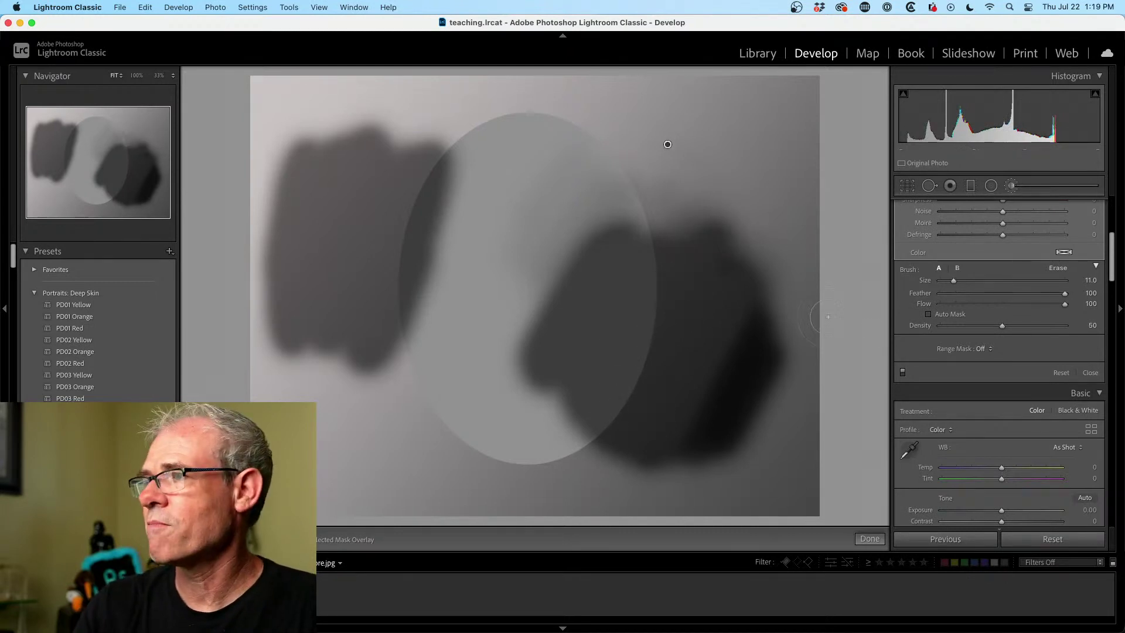
- Paint over the dark patch's lower-right part with flow 7, and delete the whole brush adjustment
left_click_drag(1063, 304, 947, 304)
mouse_move(714, 451)
left_mouse_down()
mouse_move(707, 361)
mouse_move(741, 323)
mouse_move(703, 427)
mouse_move(747, 326)
mouse_move(703, 456)
mouse_move(744, 318)
mouse_move(722, 389)
mouse_move(743, 339)
mouse_move(722, 417)
mouse_move(742, 306)
mouse_move(658, 515)
mouse_move(734, 321)
mouse_move(693, 484)
mouse_move(748, 303)
mouse_move(690, 496)
mouse_move(679, 505)
mouse_move(780, 269)
mouse_move(716, 393)
mouse_move(747, 371)
mouse_move(748, 346)
mouse_move(722, 438)
left_mouse_up()
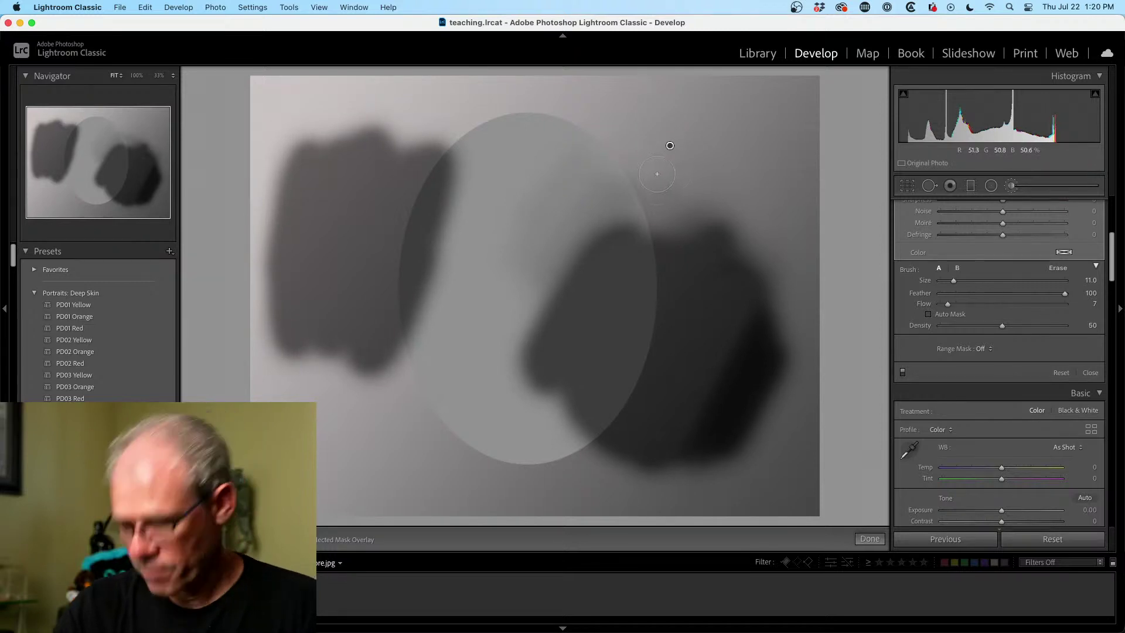
key("Delete")
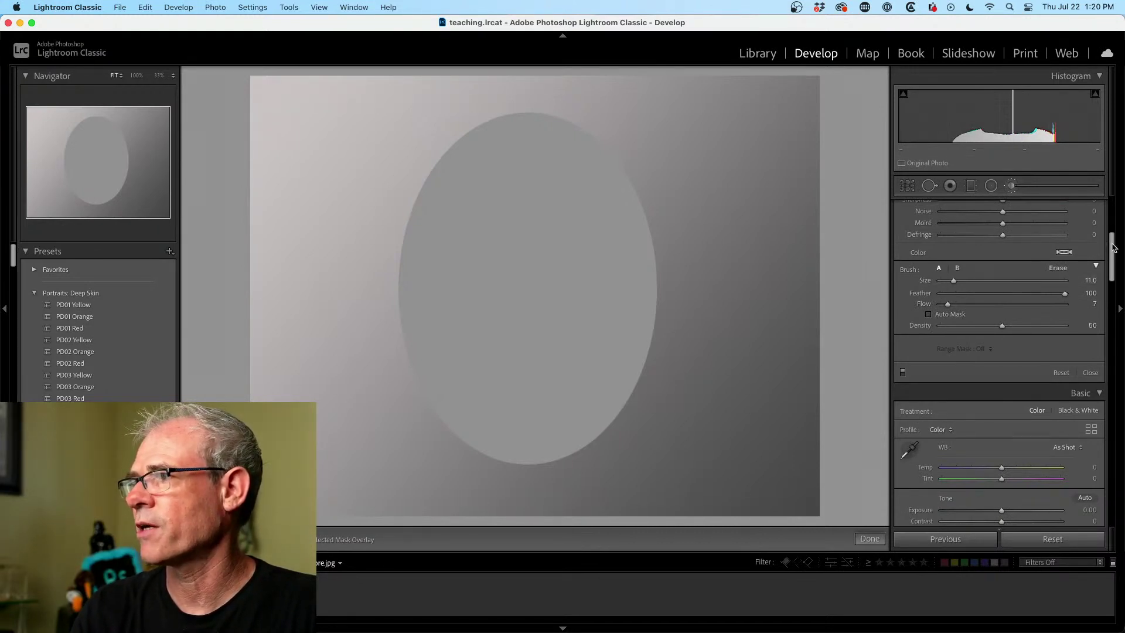
- Place a new brush adjustment in the image's upper-left corner with exposure -4.00, density 69, flow 10 and Auto Mask on
left_click_drag(1113, 248, 1113, 213)
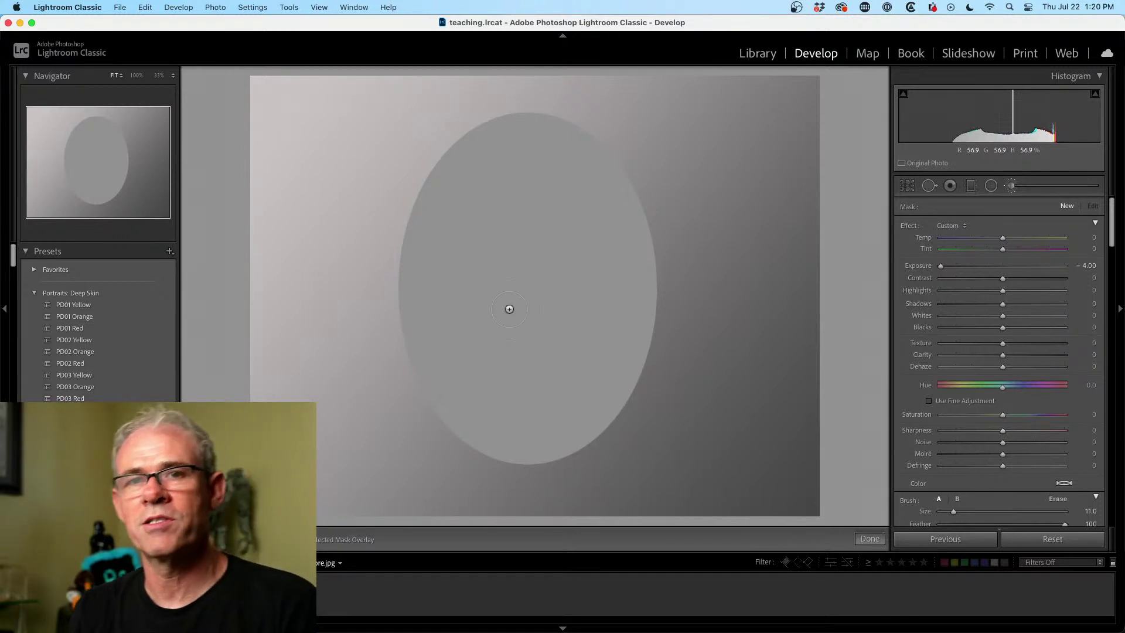
left_click(280, 94)
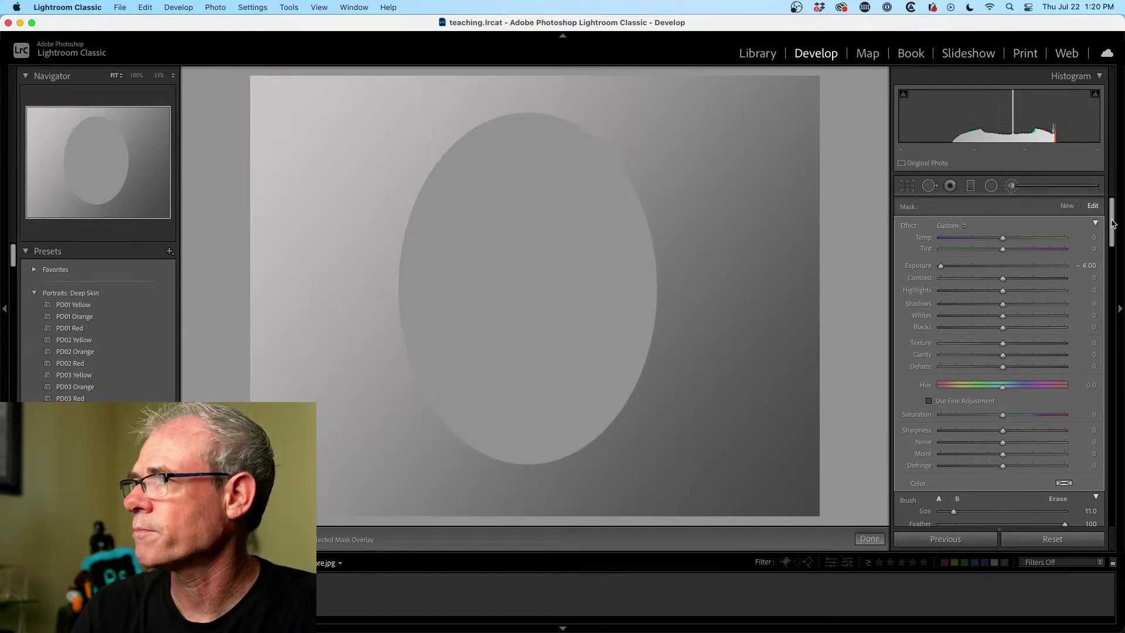
scroll(1026, 326, "down", 10)
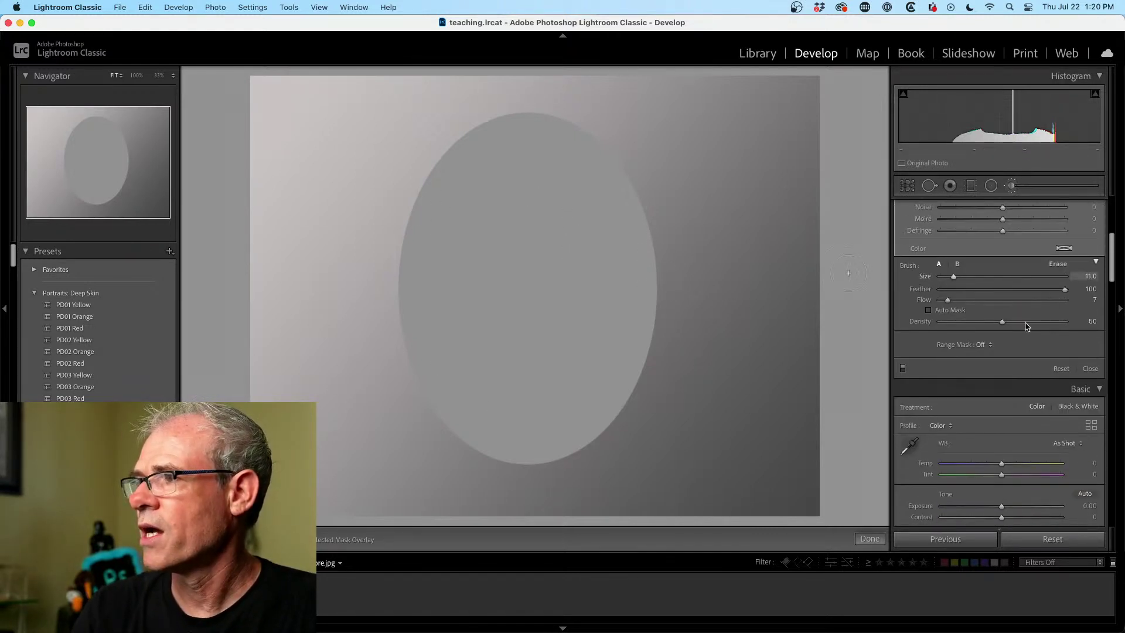
left_click_drag(1002, 322, 1030, 325)
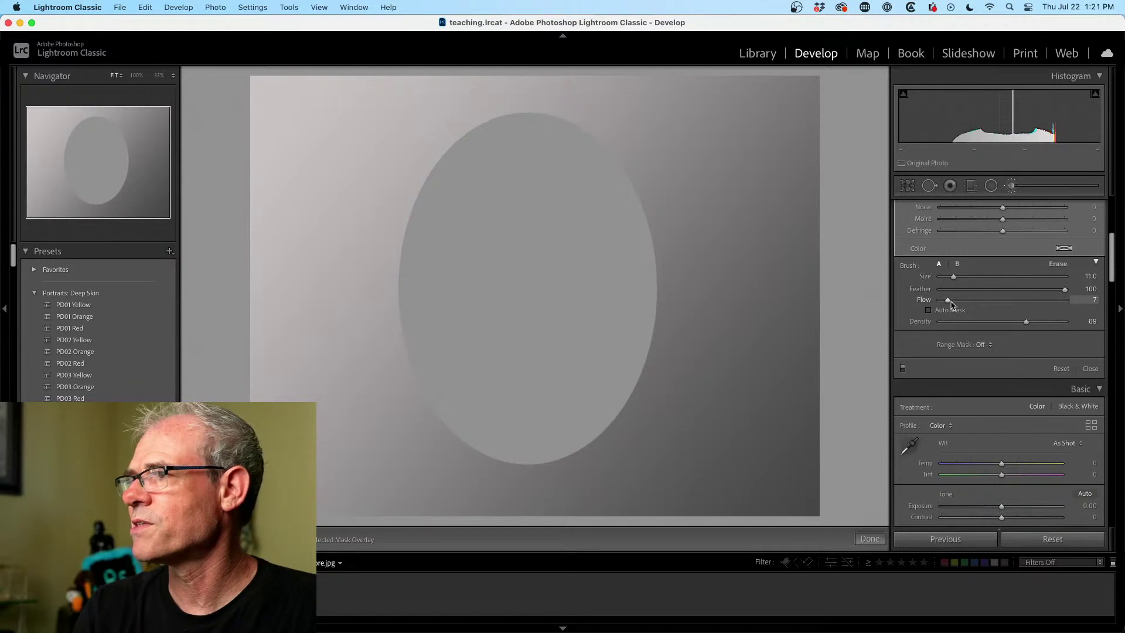
left_click_drag(951, 304, 958, 304)
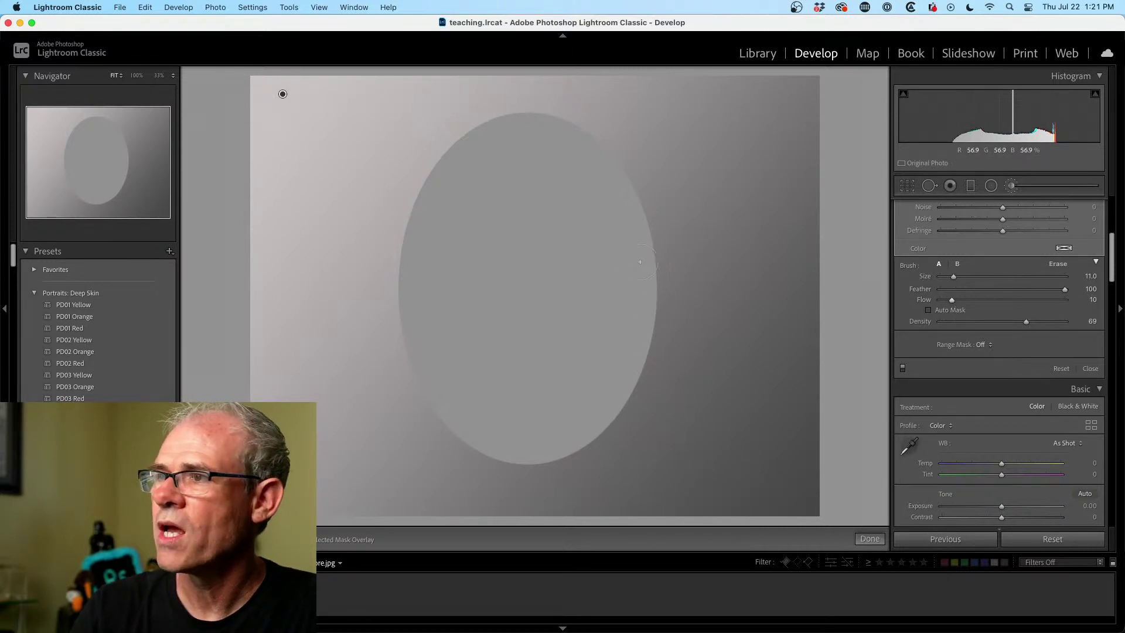
left_click(936, 310)
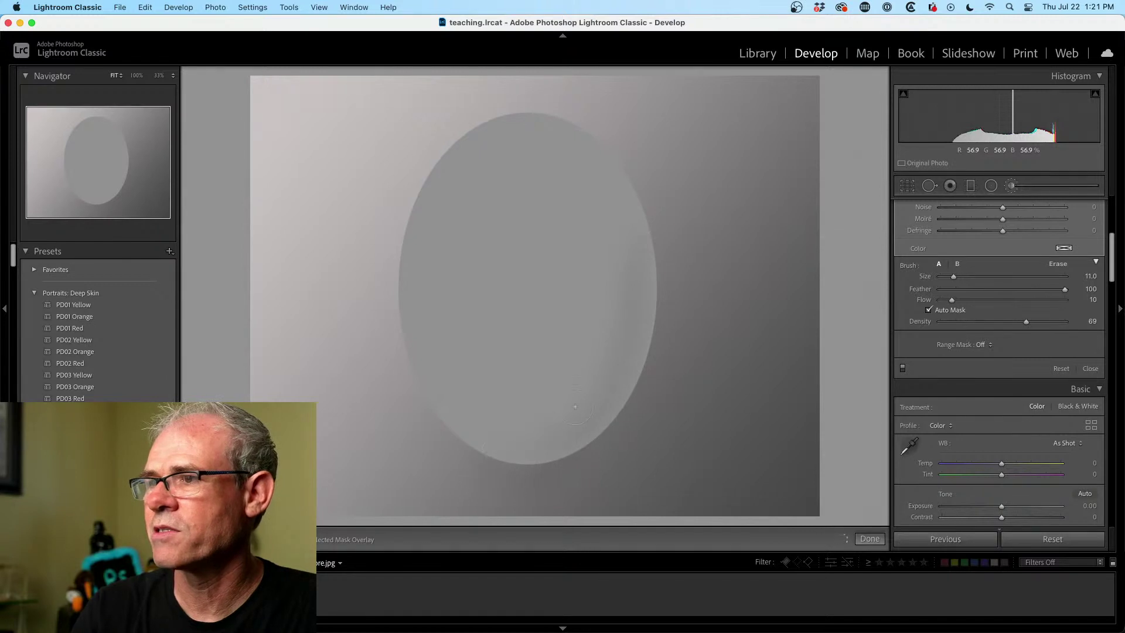
- Build up shading inside the oval's right and lower edges and a soft shadow just outside them, enlarging the brush to 16.0
left_click_drag(574, 406, 519, 441)
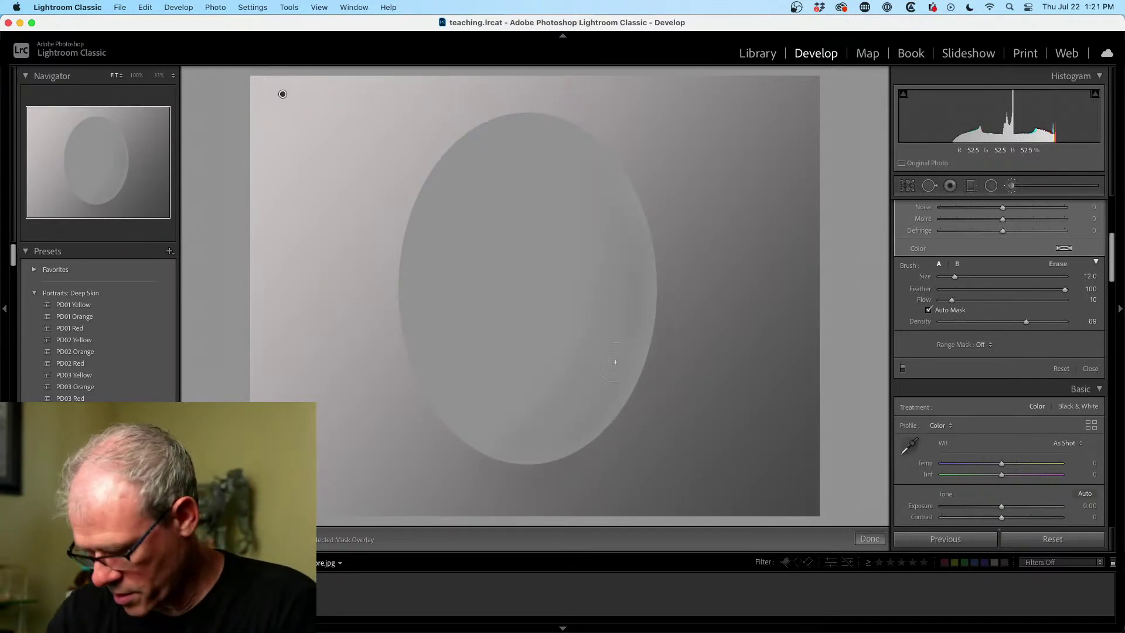
scroll(635, 219, "up", 3)
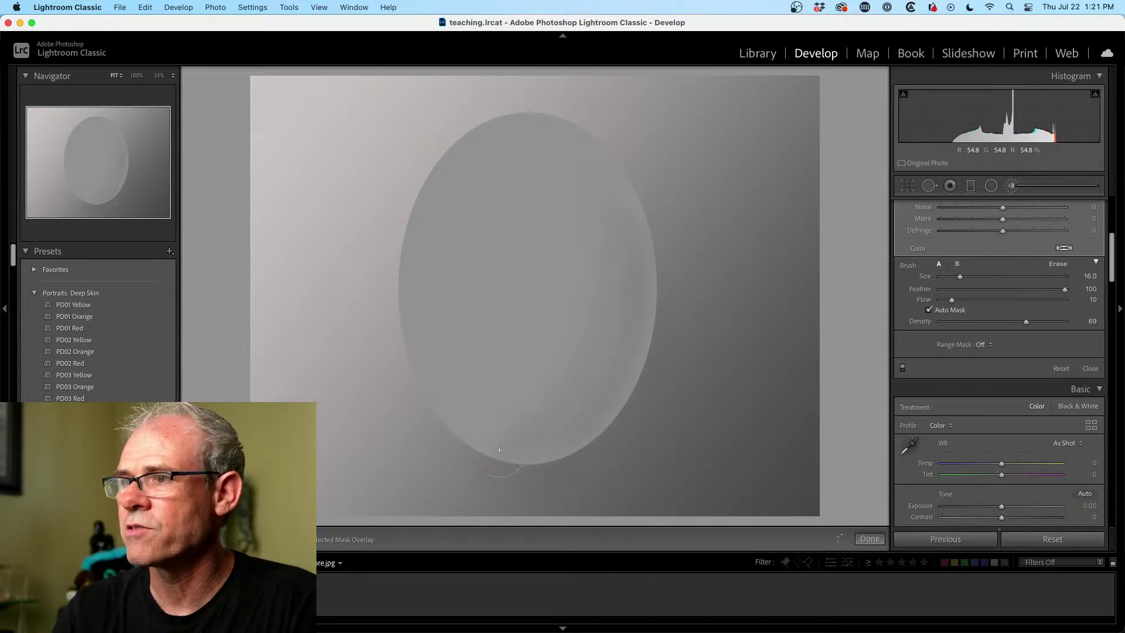
scroll(656, 294, "up", 2)
mouse_move(656, 294)
left_mouse_down()
mouse_move(599, 331)
mouse_move(610, 210)
left_mouse_up()
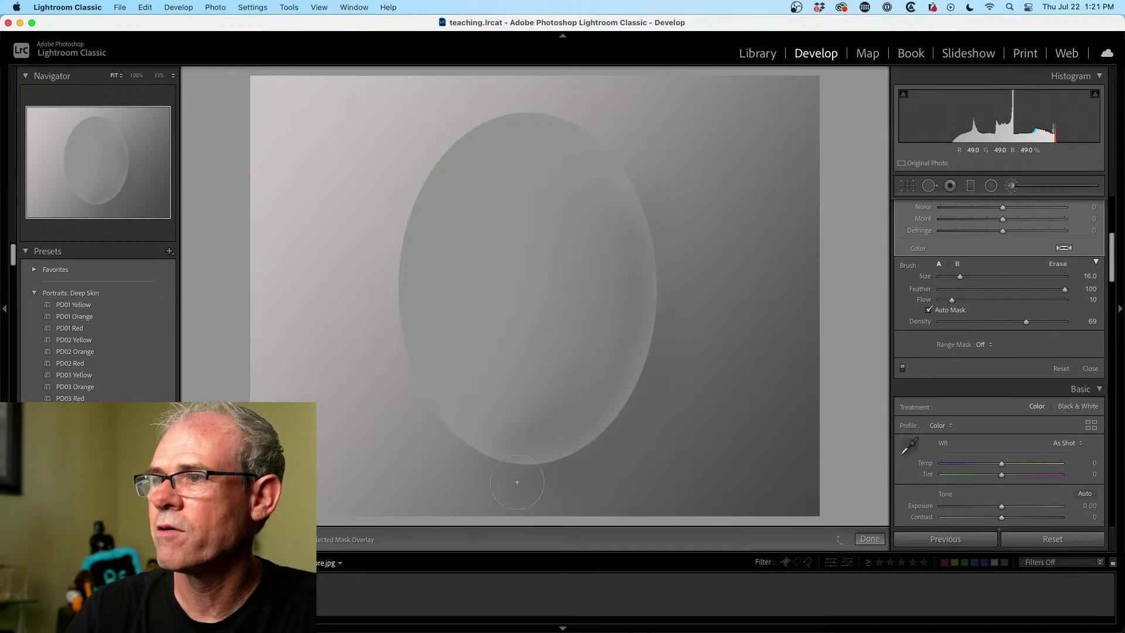
left_click_drag(594, 376, 581, 425)
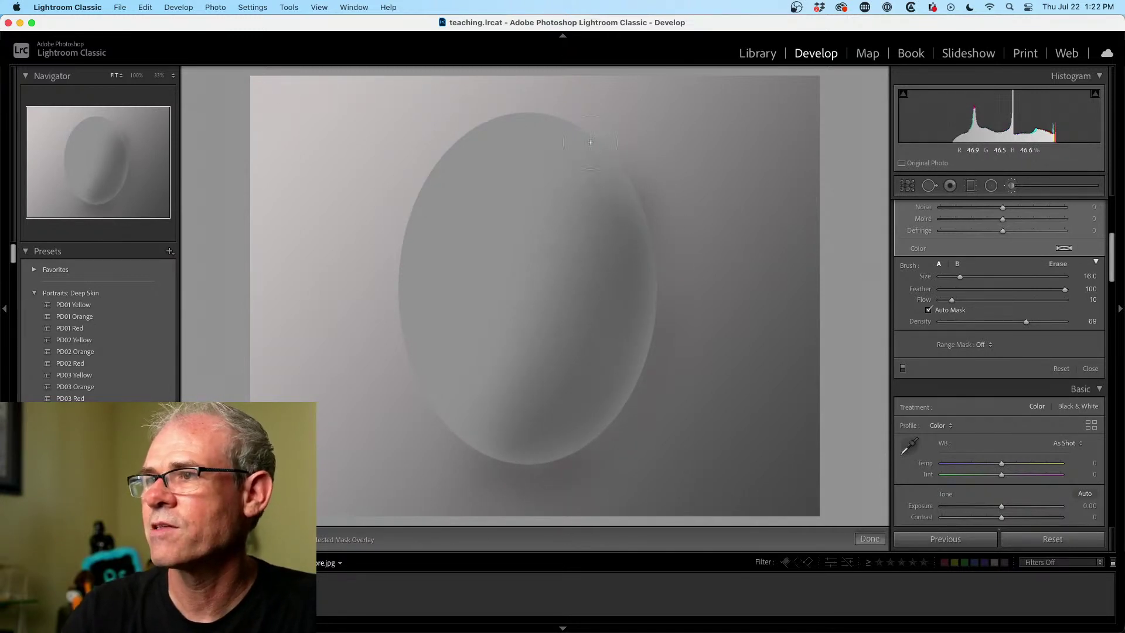
mouse_move(515, 477)
left_mouse_down()
mouse_move(651, 185)
mouse_move(635, 306)
mouse_move(561, 464)
mouse_move(623, 291)
mouse_move(536, 451)
mouse_move(649, 188)
mouse_move(602, 349)
mouse_move(499, 463)
mouse_move(615, 332)
mouse_move(639, 184)
mouse_move(585, 434)
mouse_move(477, 475)
mouse_move(526, 450)
mouse_move(513, 437)
mouse_move(606, 378)
mouse_move(545, 442)
mouse_move(641, 201)
mouse_move(581, 352)
mouse_move(462, 448)
mouse_move(596, 282)
mouse_move(620, 283)
mouse_move(496, 465)
left_mouse_up()
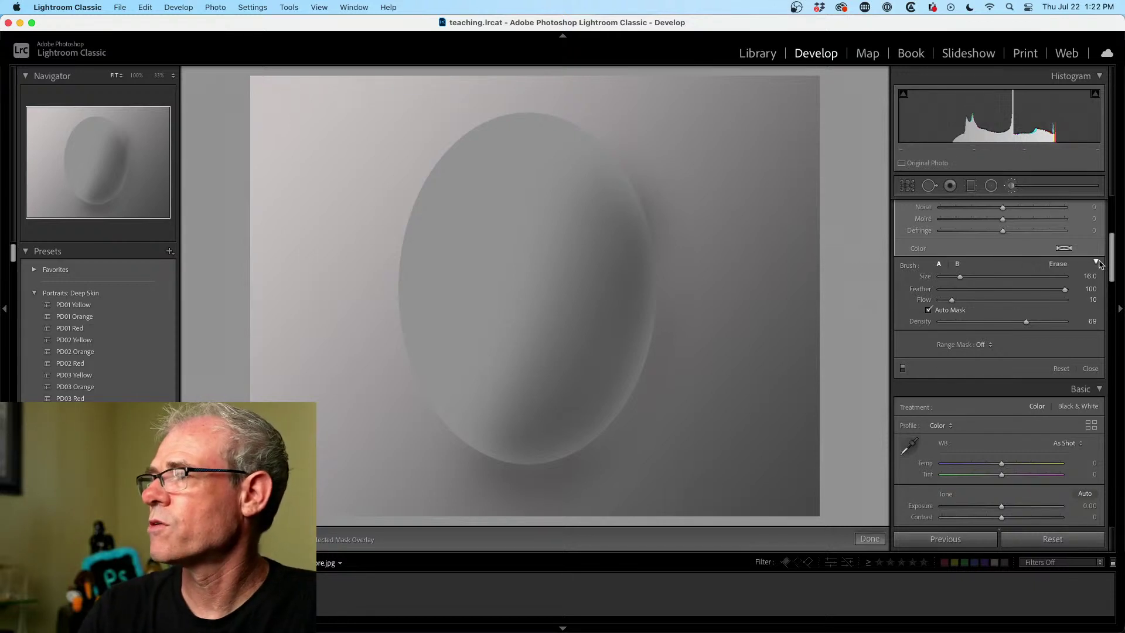
left_click_drag(1112, 253, 1112, 214)
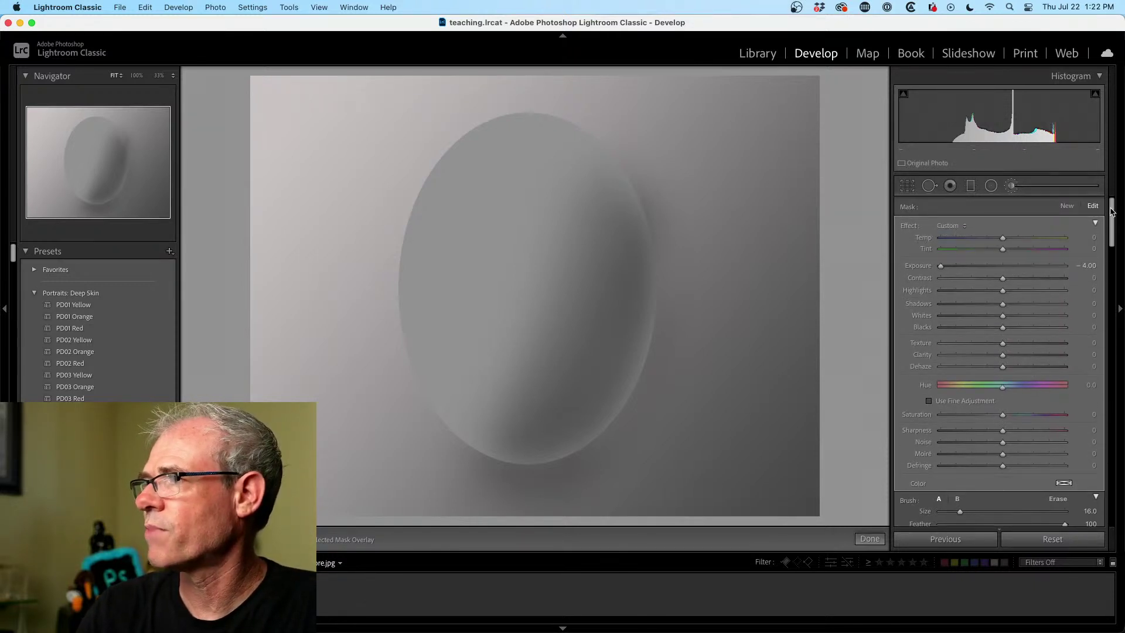
- Start a new brush adjustment pinned in the image's upper-right corner and set its exposure to 4.00
left_click(1066, 206)
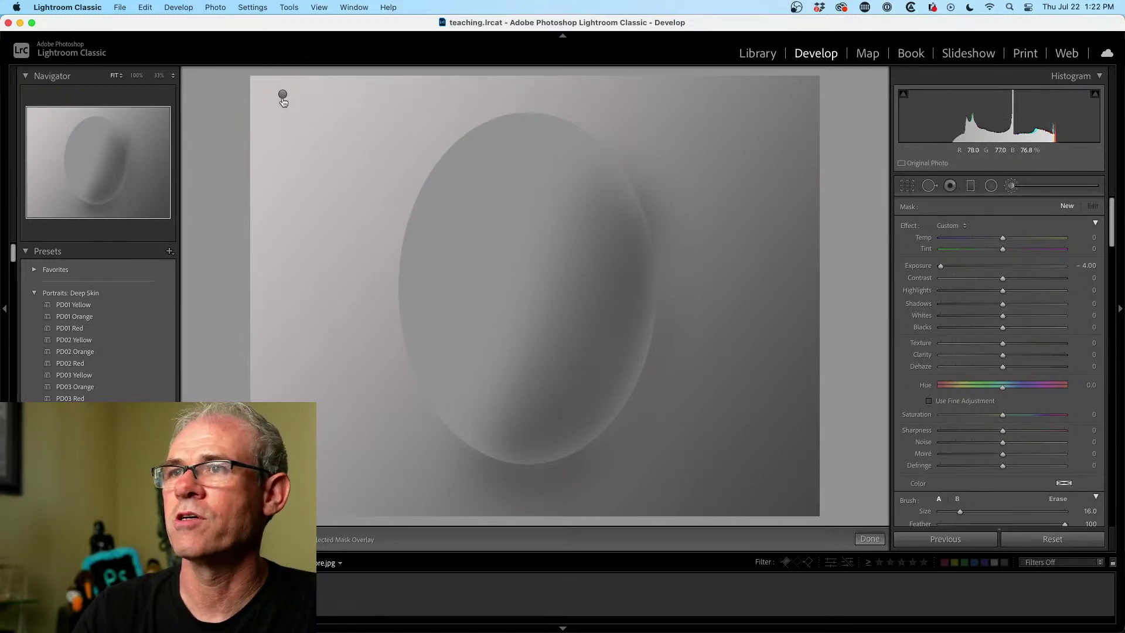
left_click(283, 94)
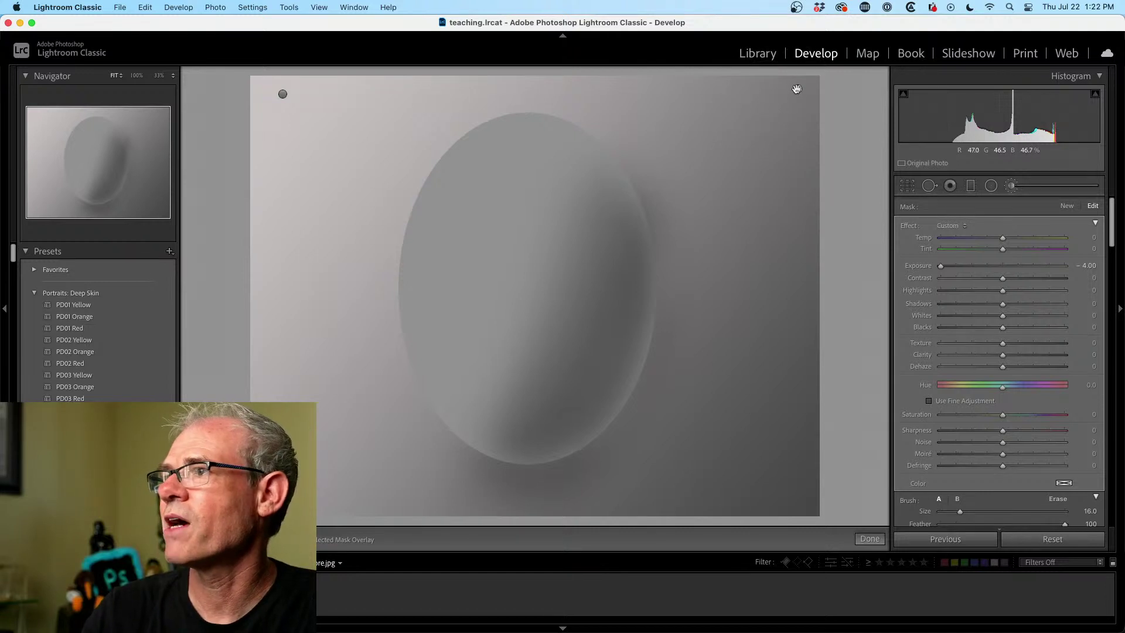
left_click_drag(944, 268, 1089, 268)
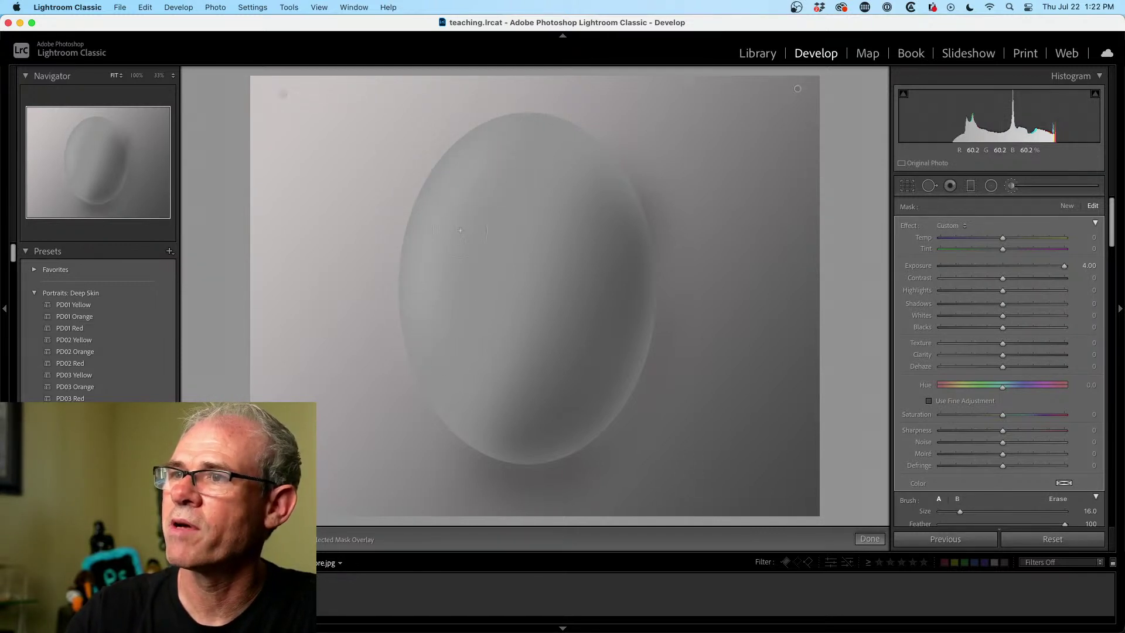
- Paint a soft highlight inside the oval's upper and left edges, building it up with repeated strokes
left_click_drag(444, 241, 426, 342)
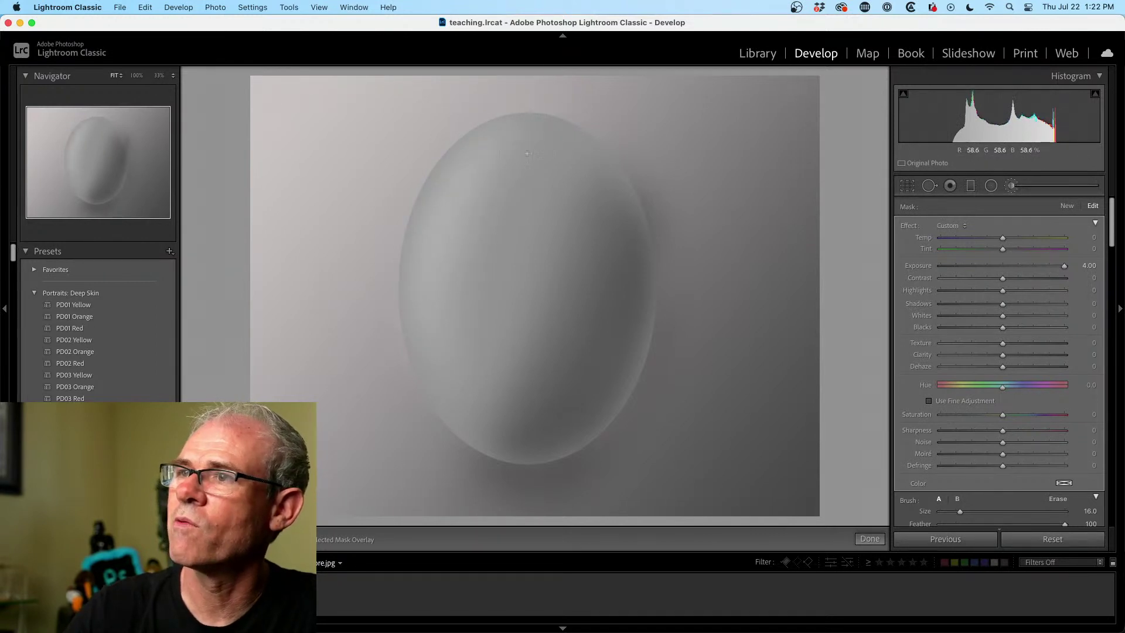
mouse_move(528, 153)
left_mouse_down()
mouse_move(483, 196)
mouse_move(457, 251)
left_mouse_up()
mouse_move(495, 181)
left_mouse_down()
mouse_move(464, 262)
mouse_move(438, 244)
left_mouse_up()
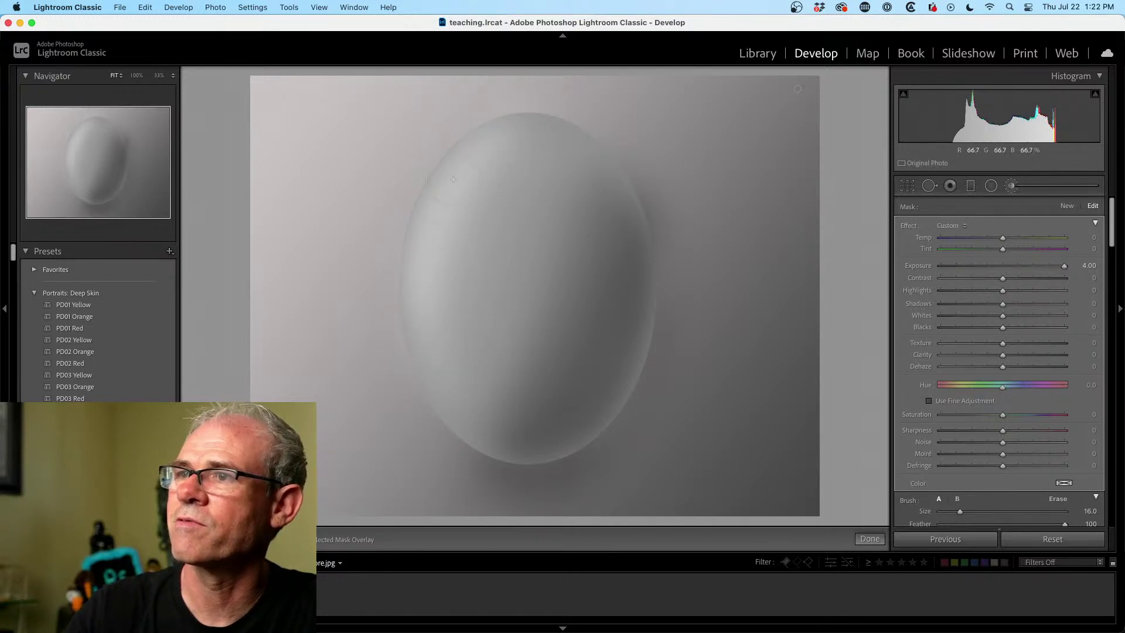
left_click_drag(557, 135, 352, 147)
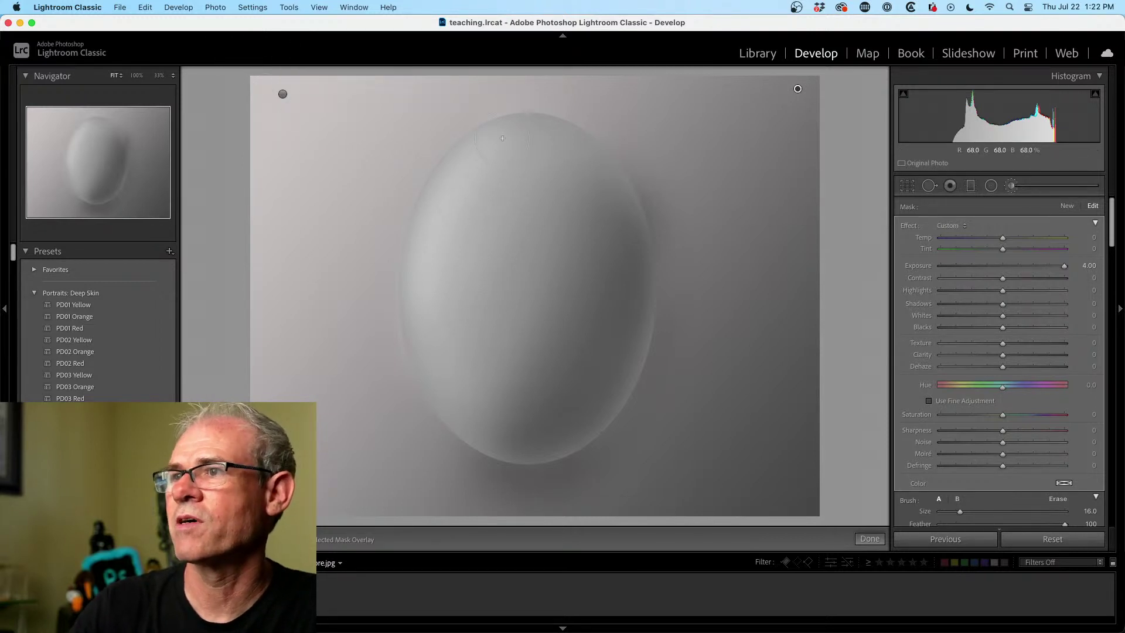
left_click_drag(502, 138, 411, 271)
mouse_move(518, 158)
left_mouse_down()
mouse_move(449, 212)
mouse_move(478, 168)
mouse_move(444, 210)
mouse_move(552, 126)
mouse_move(460, 261)
mouse_move(434, 371)
left_mouse_up()
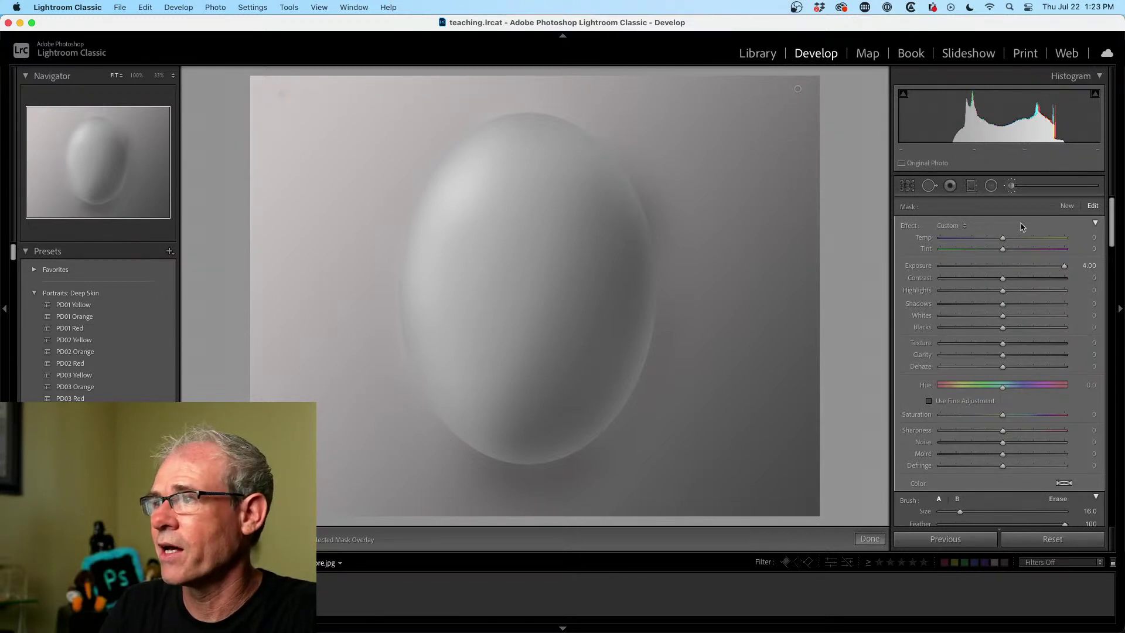
- Try the highlight adjustment's exposure near zero, check the shadow adjustment, and set the highlight exposure to 3.39
left_click_drag(1063, 267, 1002, 268)
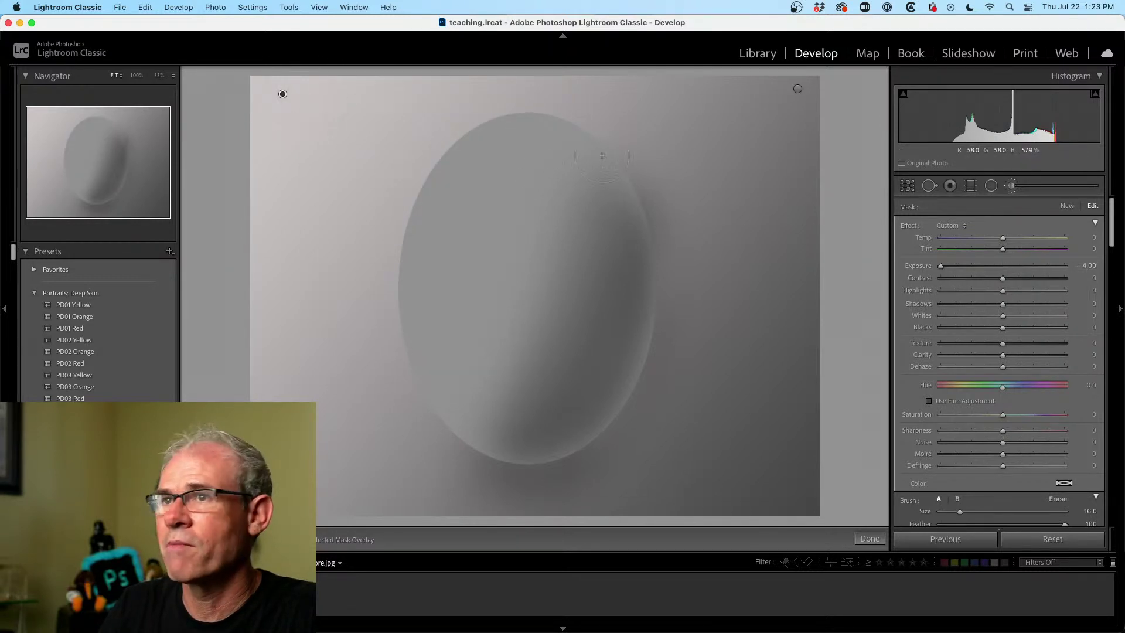
left_click_drag(1002, 266, 897, 260)
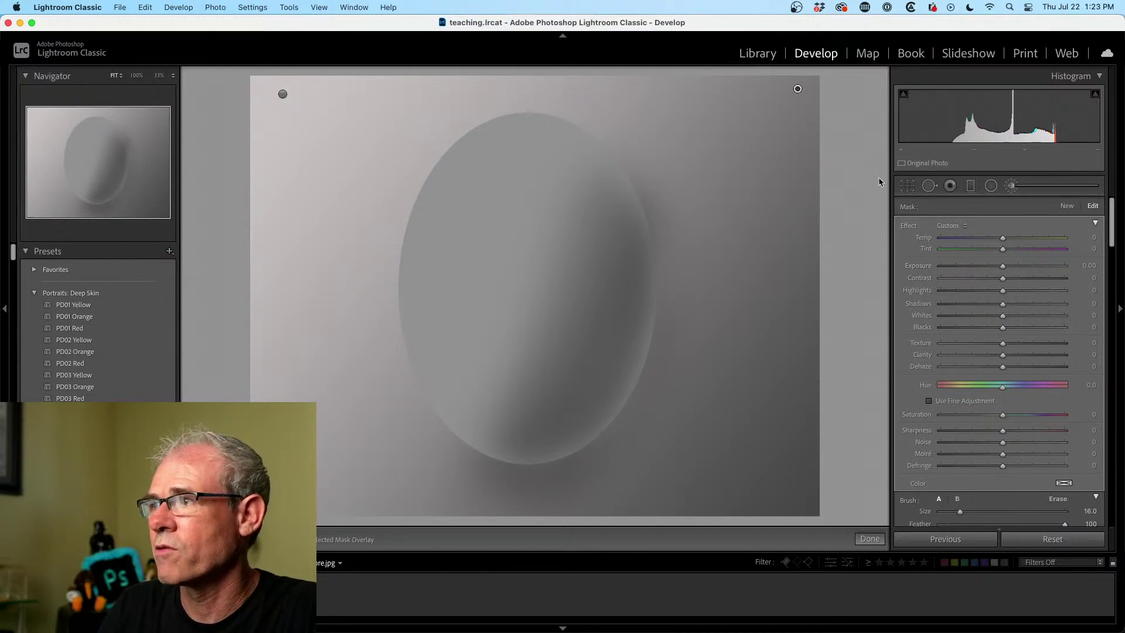
double_click(1002, 267)
mouse_move(1001, 266)
left_mouse_down()
mouse_move(1071, 276)
mouse_move(1054, 274)
left_mouse_up()
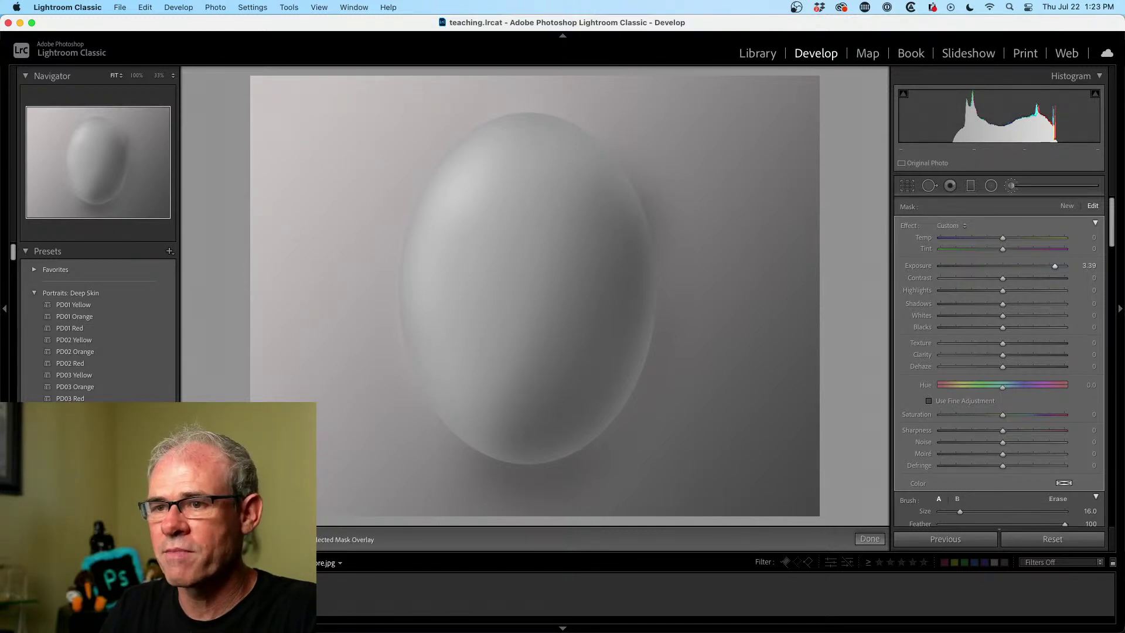
- Examine the mask overlays of the highlight and shadow brush adjustments, and hide the overlay again
key("o")
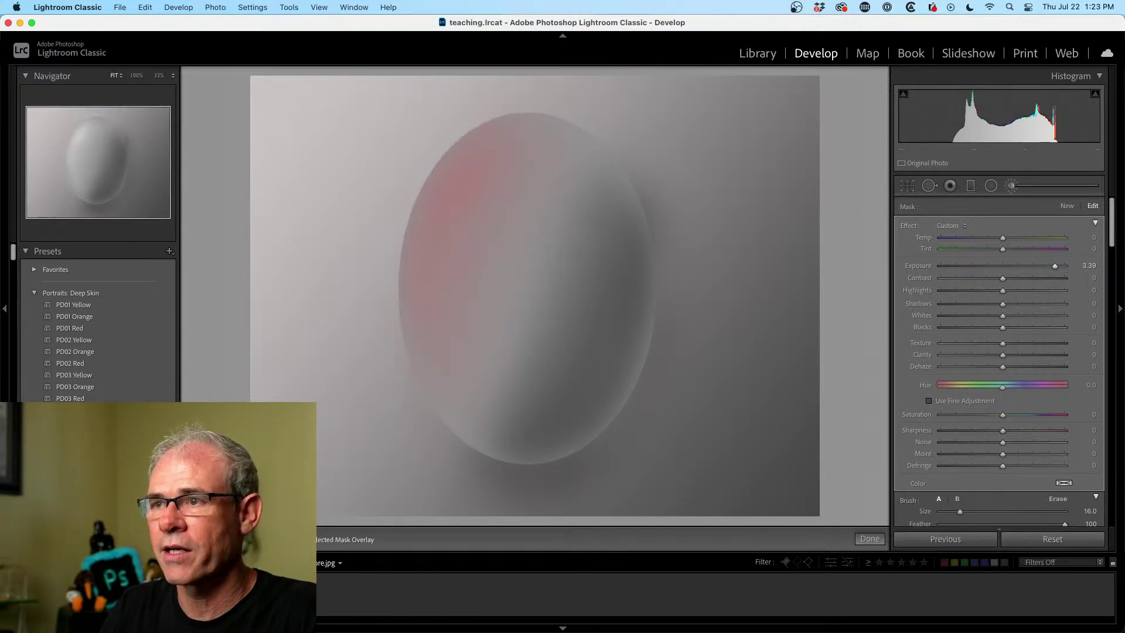
left_click(282, 94)
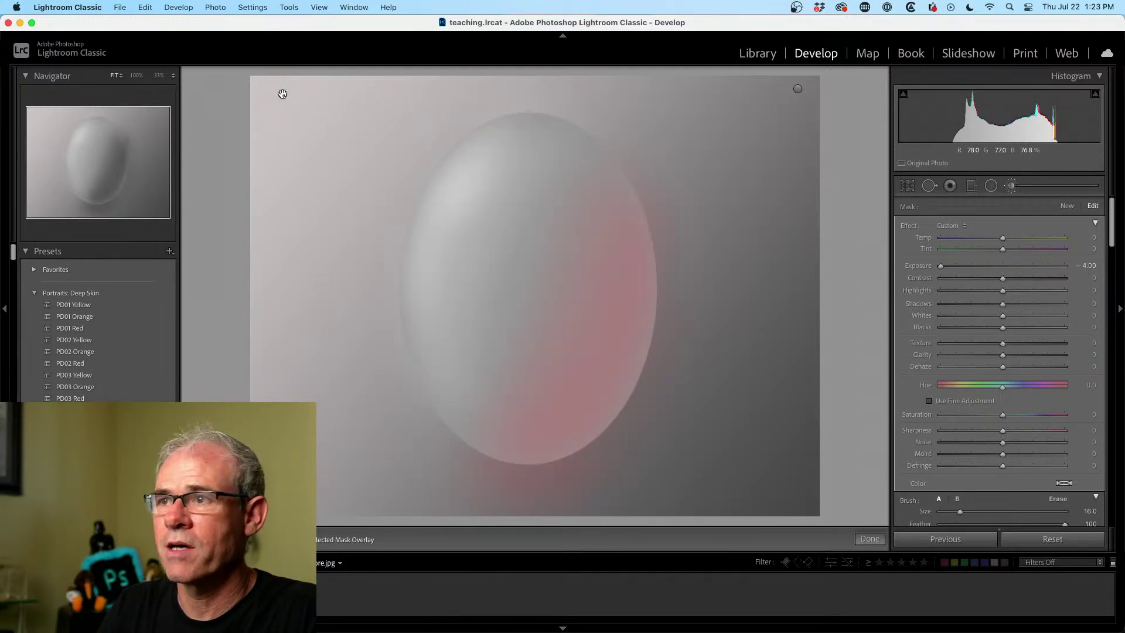
left_click(797, 89)
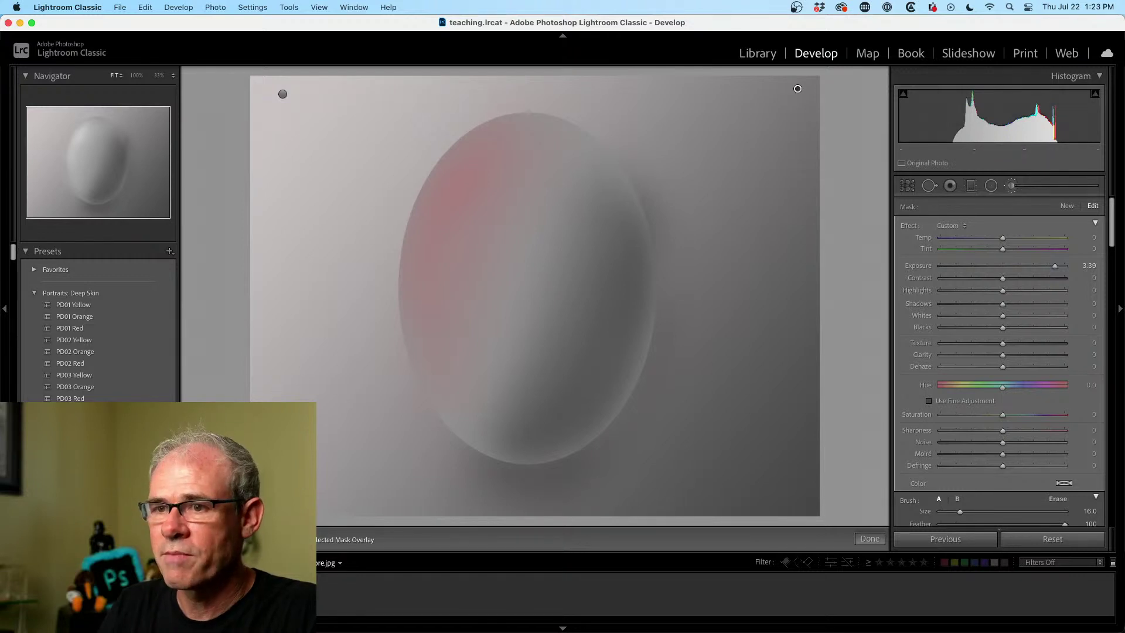
key("o")
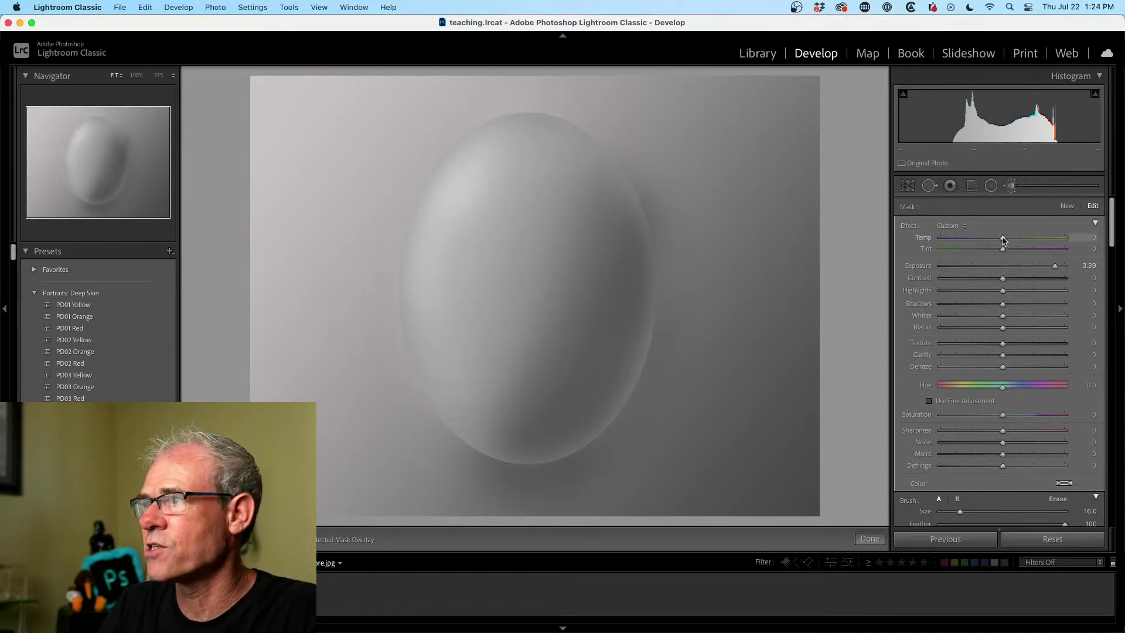
- Warm the highlight adjustment to Temp 53 and cool the shadow adjustment to Temp -32
left_click_drag(1002, 239, 1030, 239)
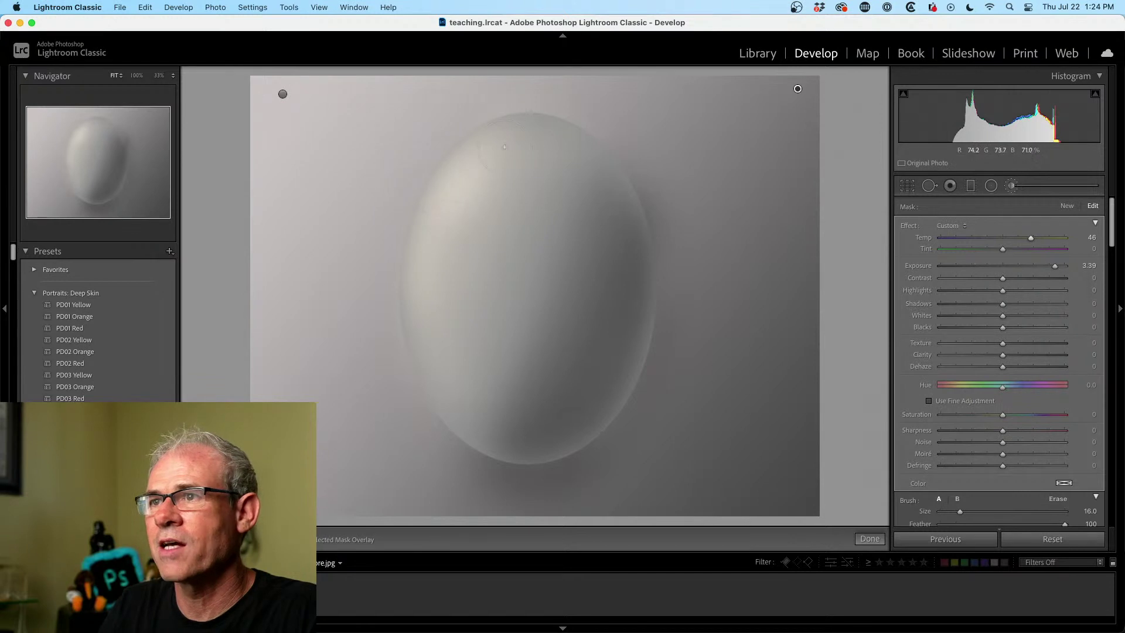
mouse_move(1031, 239)
left_mouse_down()
mouse_move(1059, 240)
mouse_move(1036, 239)
left_mouse_up()
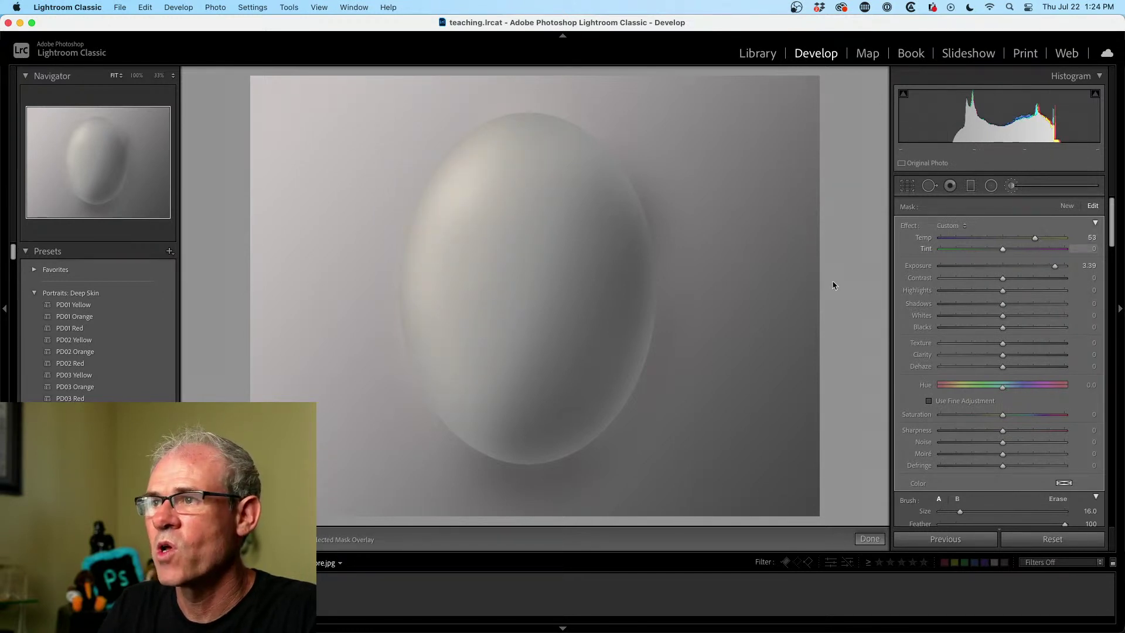
left_click(282, 96)
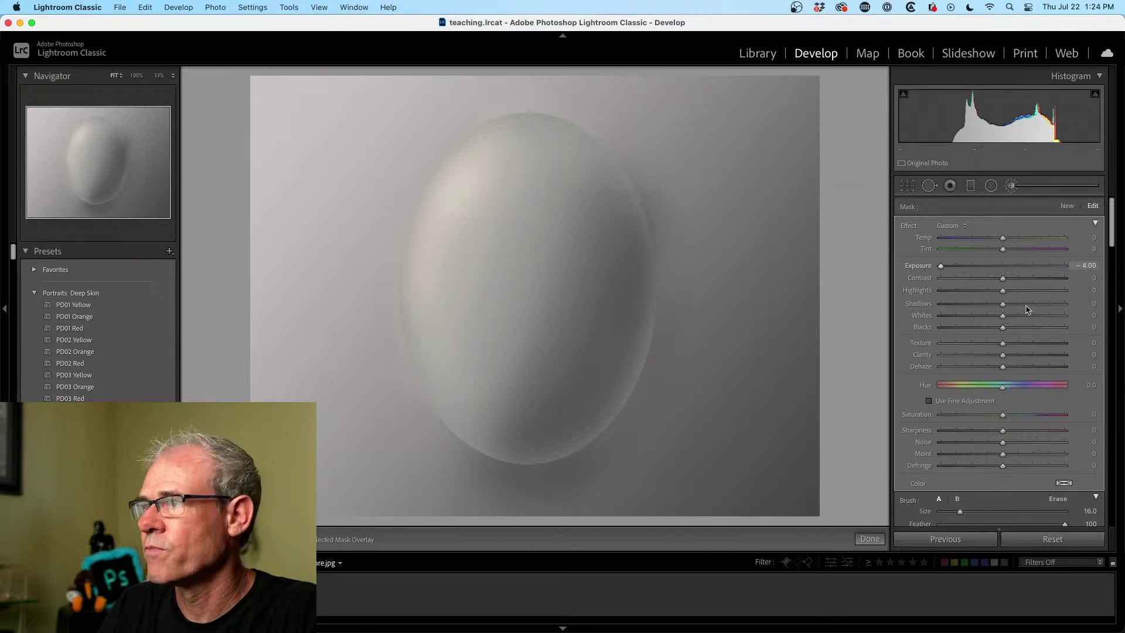
mouse_move(1002, 237)
left_mouse_down()
mouse_move(972, 239)
mouse_move(982, 238)
left_mouse_up()
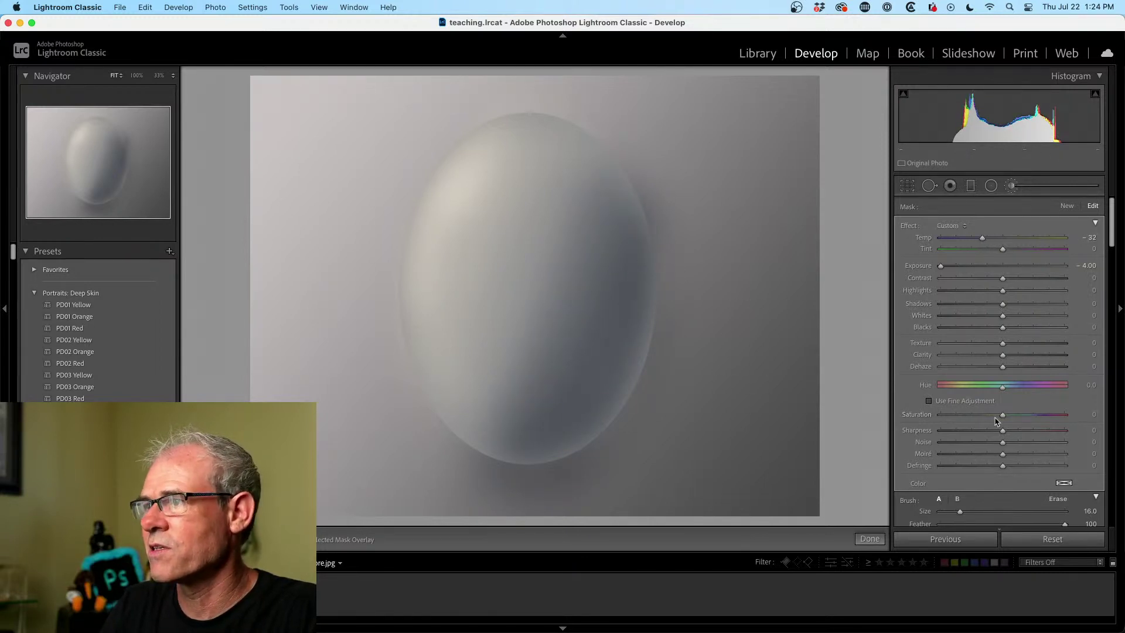
scroll(1112, 235, "down", 1)
scroll(1112, 229, "up", 1)
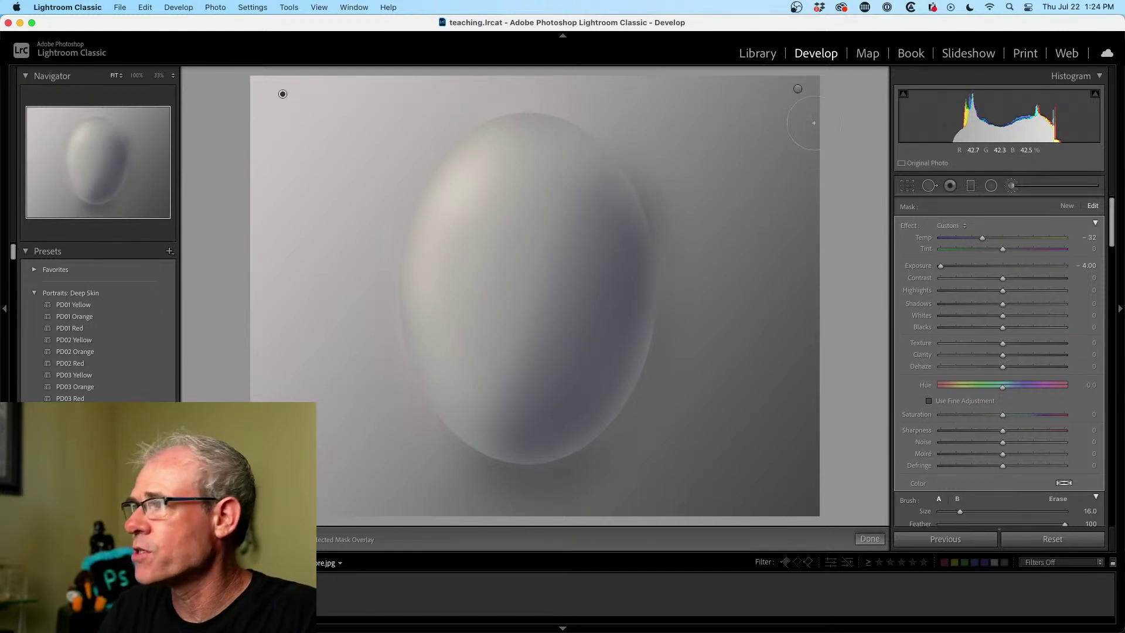
- Bring up the beach cliff photo in Develop and set its exposure to +2.20 and highlights to -82
left_click(760, 64)
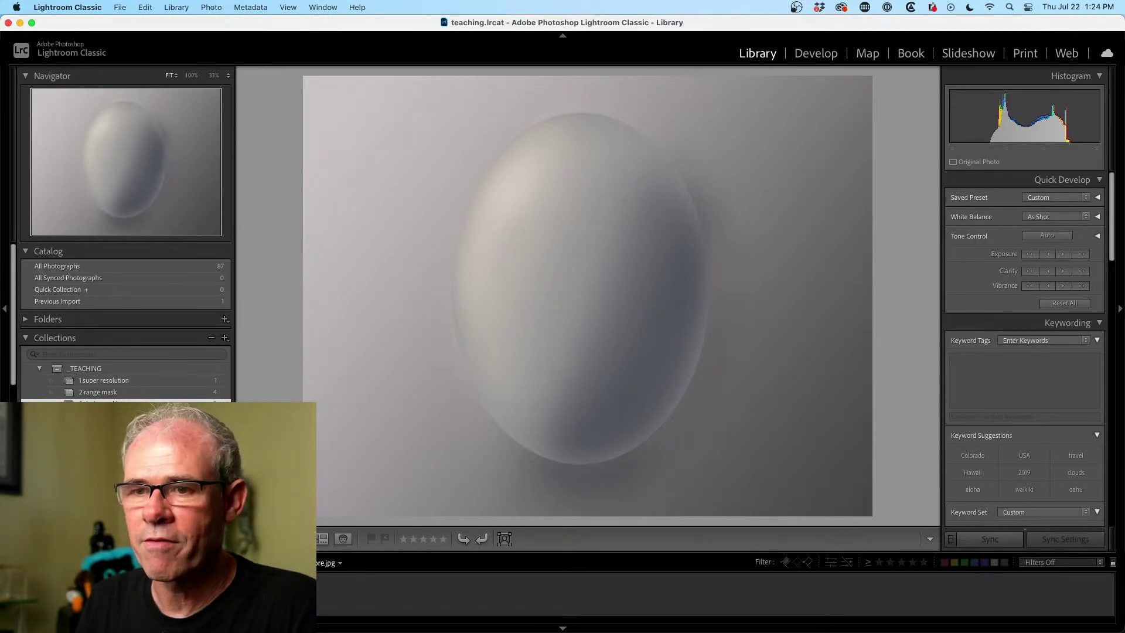
key("Right")
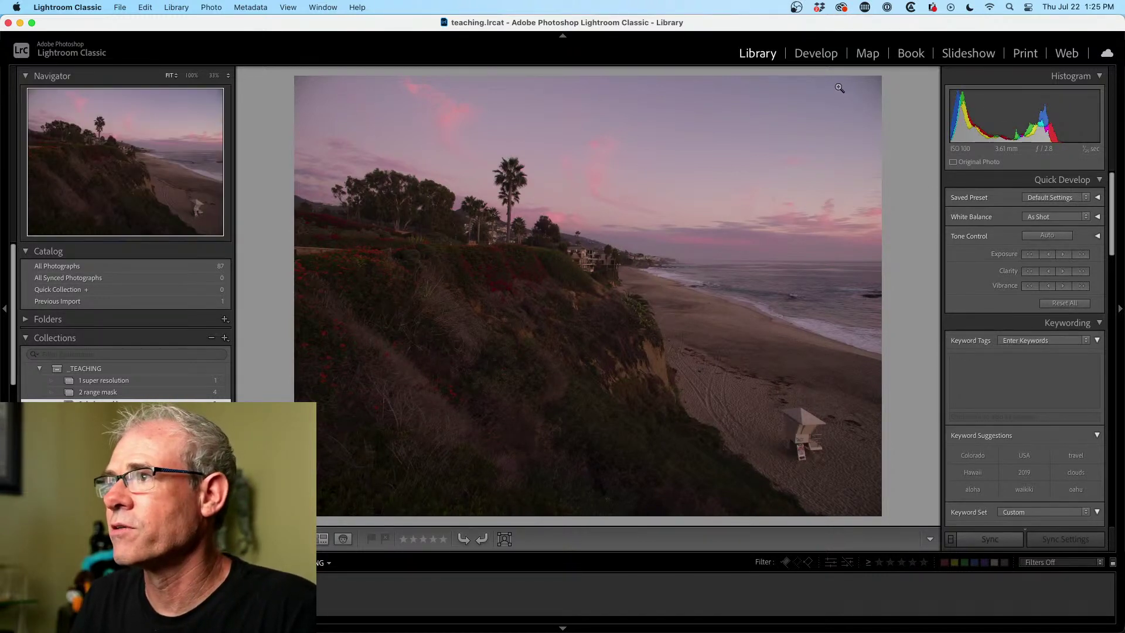
left_click(822, 54)
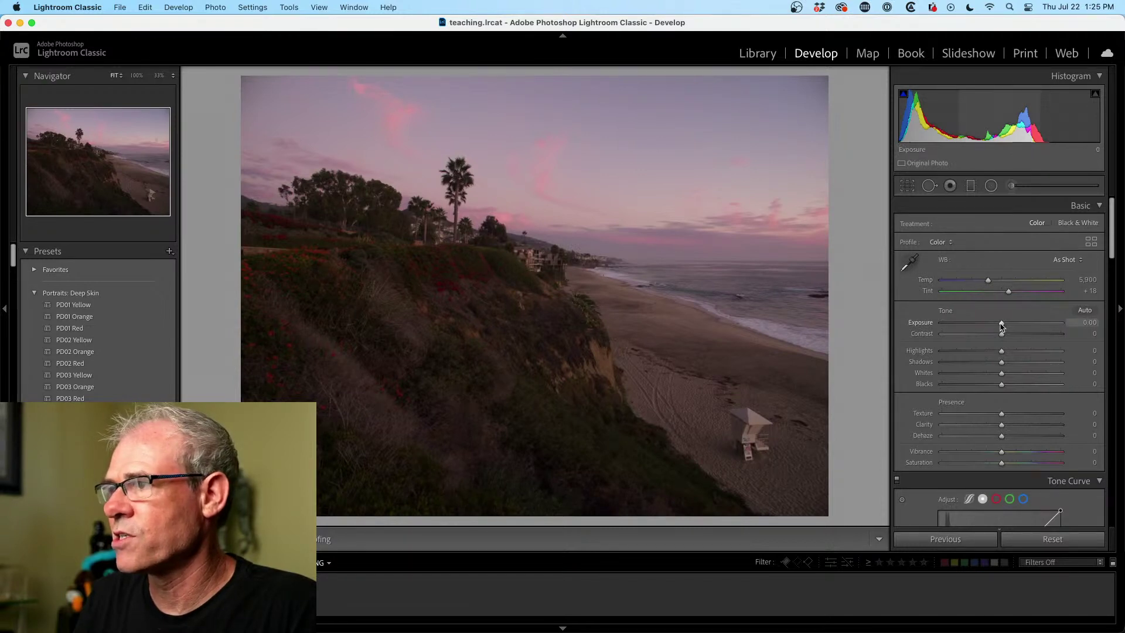
left_click_drag(1002, 326, 953, 350)
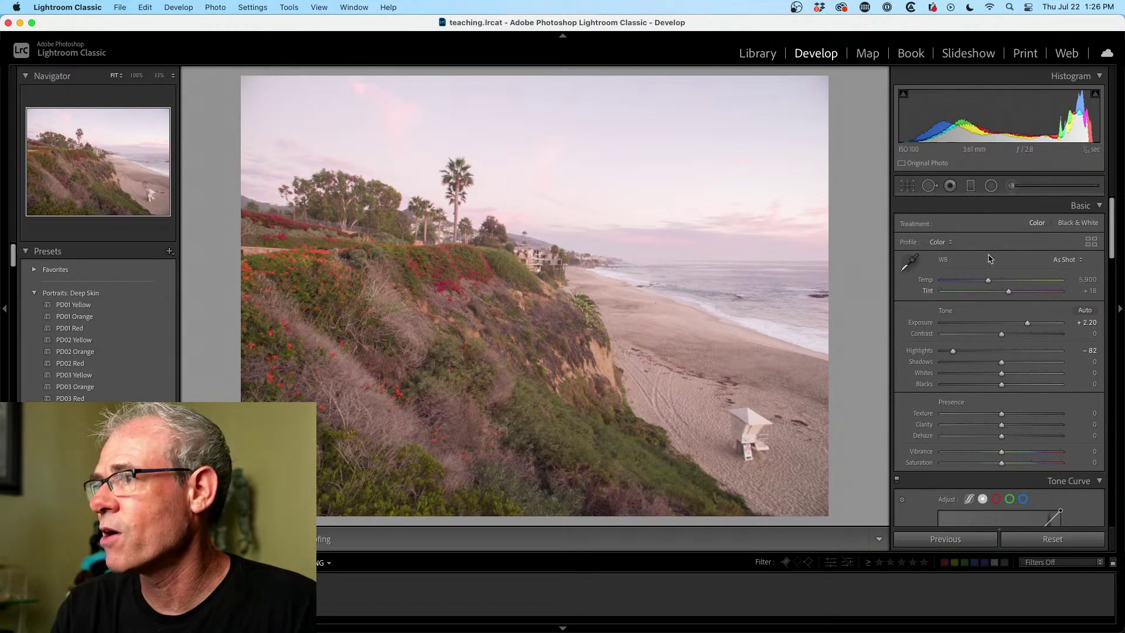
- Place a new Adjustment Brush pin with exposure -4.00 in the upper-left sky of the beach photo
left_click(1010, 185)
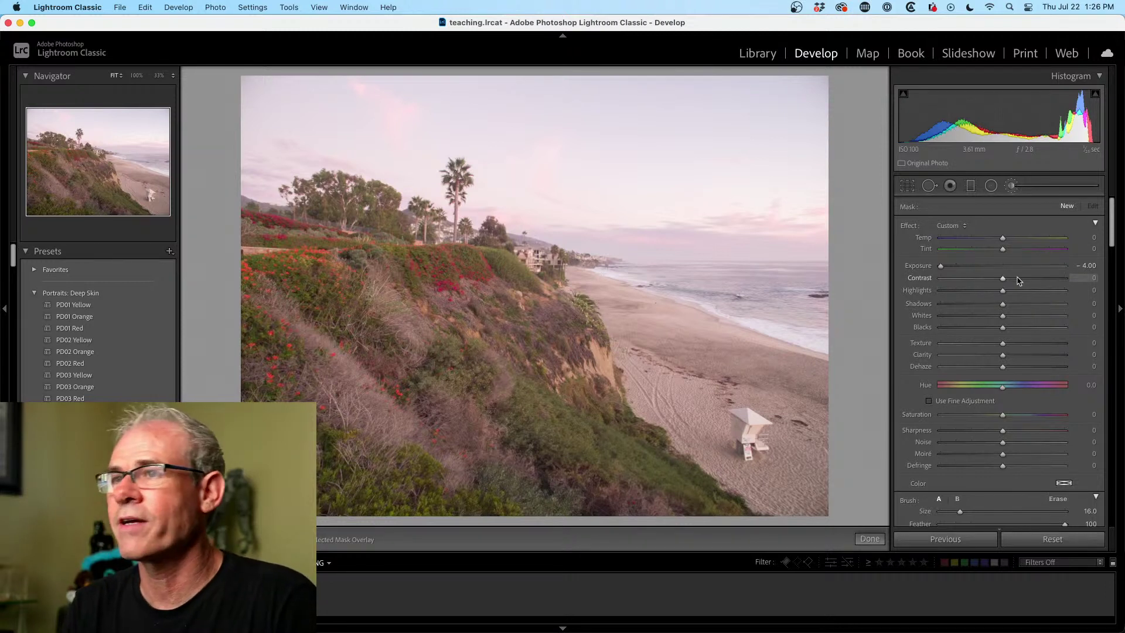
left_click_drag(275, 95, 271, 112)
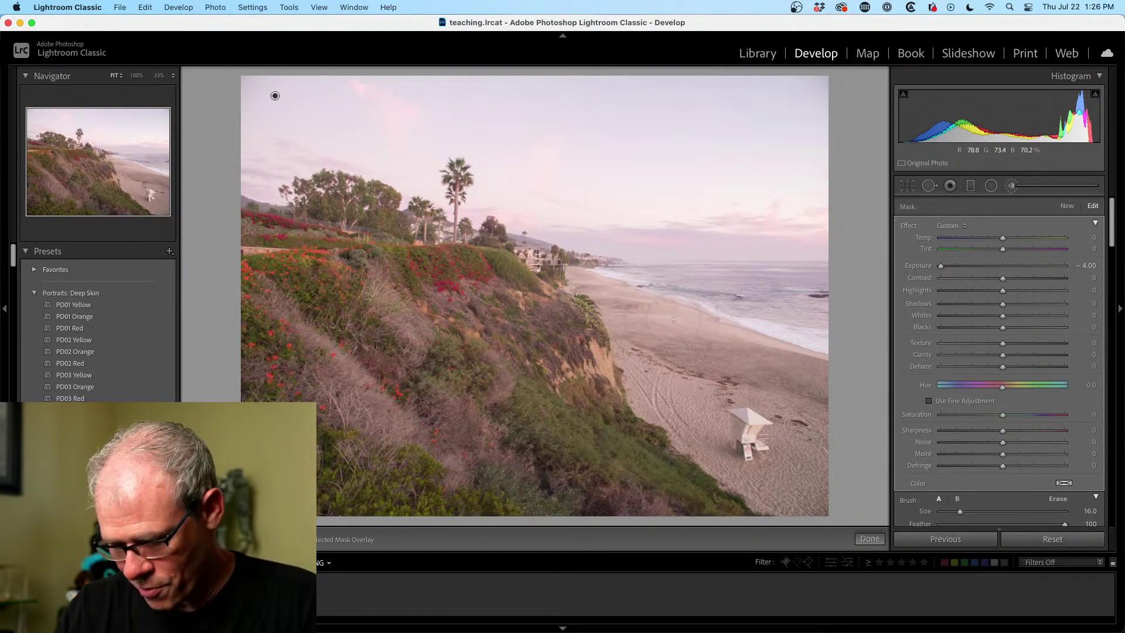
- Reopen the oval image's shadow brush adjustment, try moving its pin to the right, and undo the move
key("g")
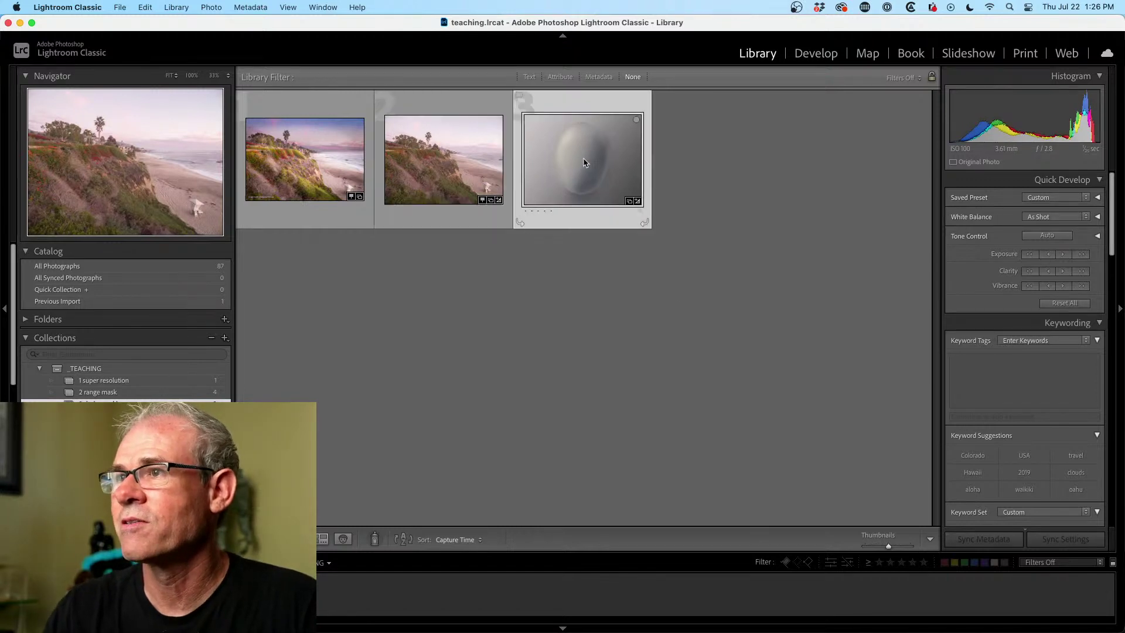
double_click(584, 162)
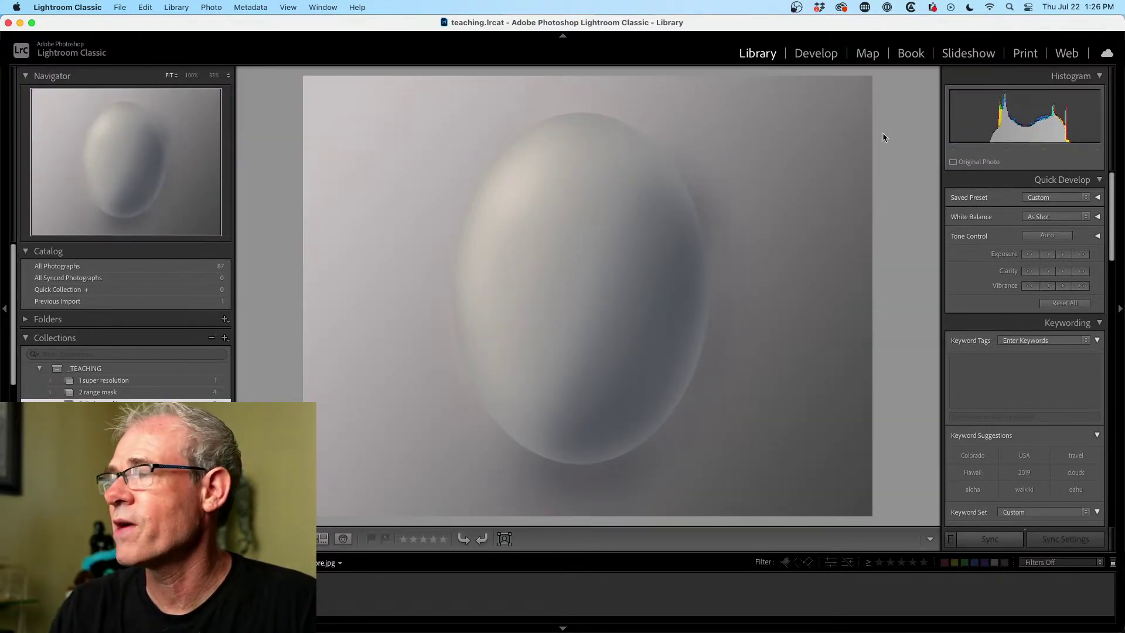
left_click(814, 54)
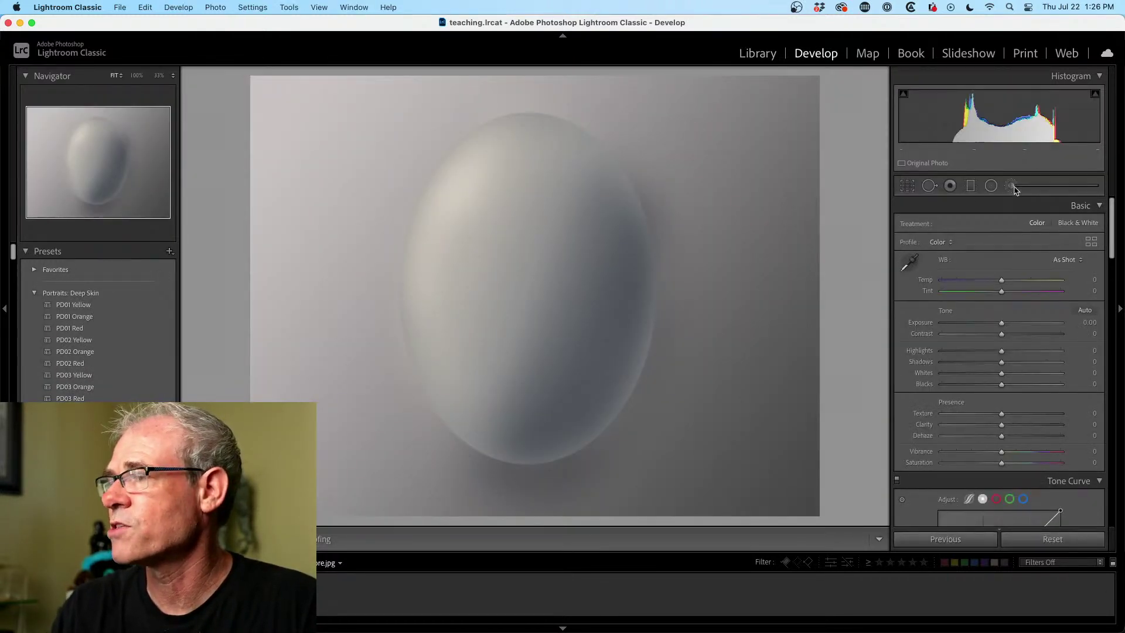
left_click(1011, 186)
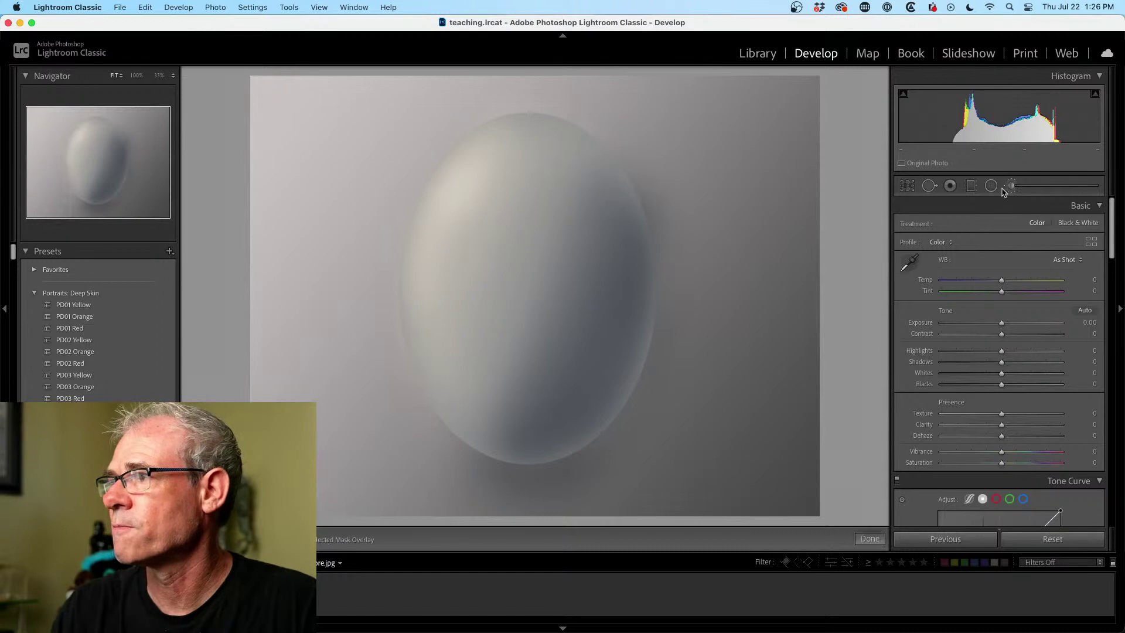
left_click(283, 94)
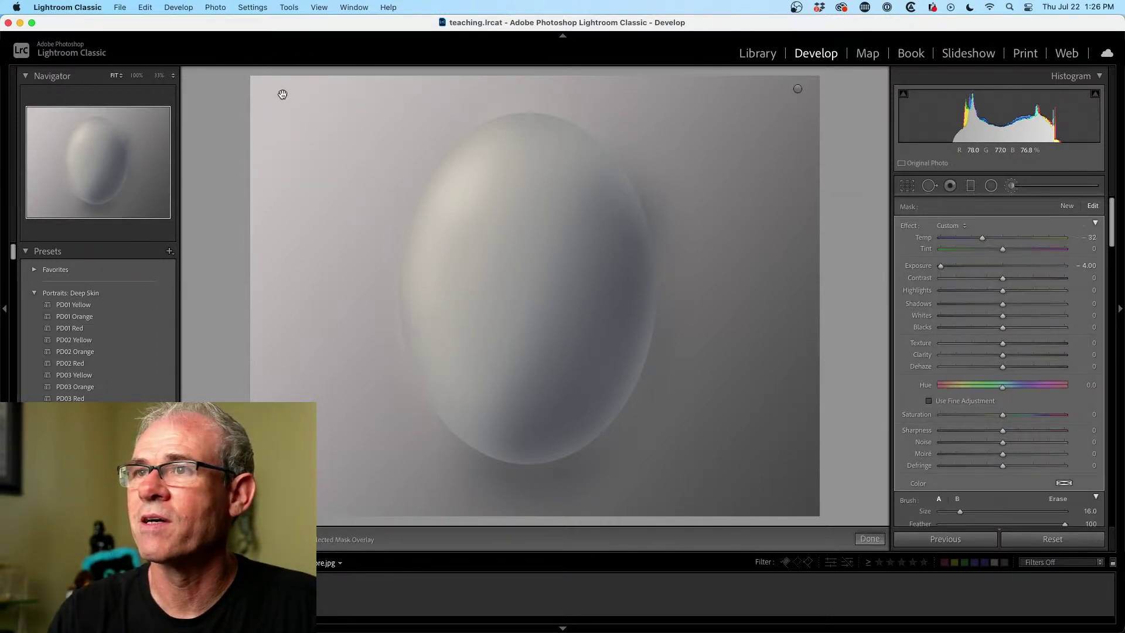
mouse_move(282, 94)
left_mouse_down()
mouse_move(301, 114)
mouse_move(367, 130)
mouse_move(364, 105)
left_mouse_up()
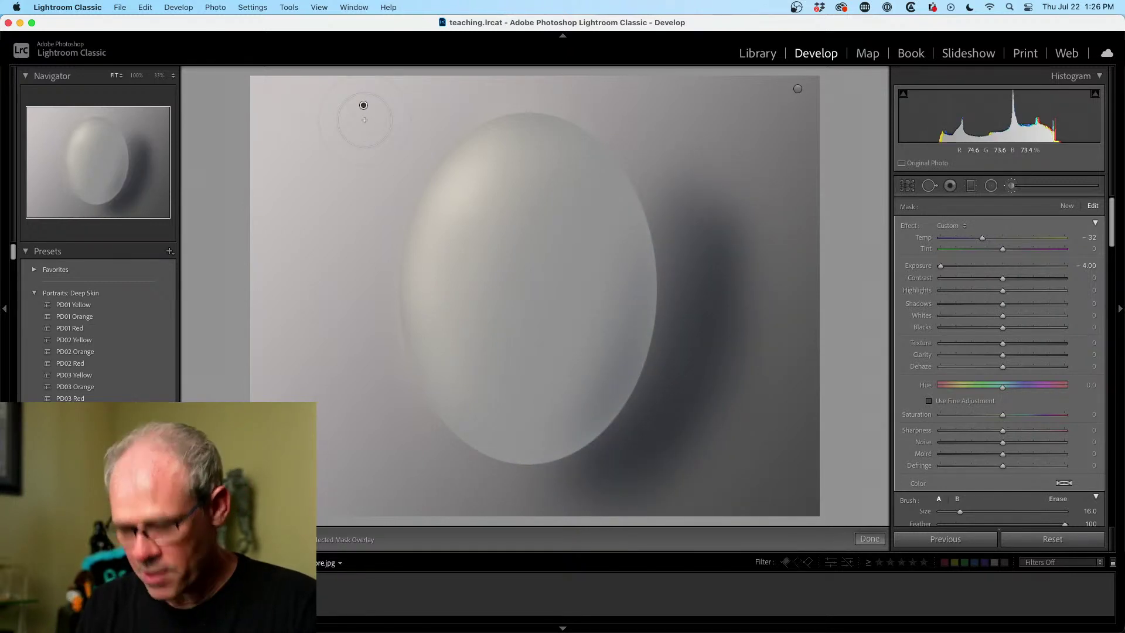
key("super+z")
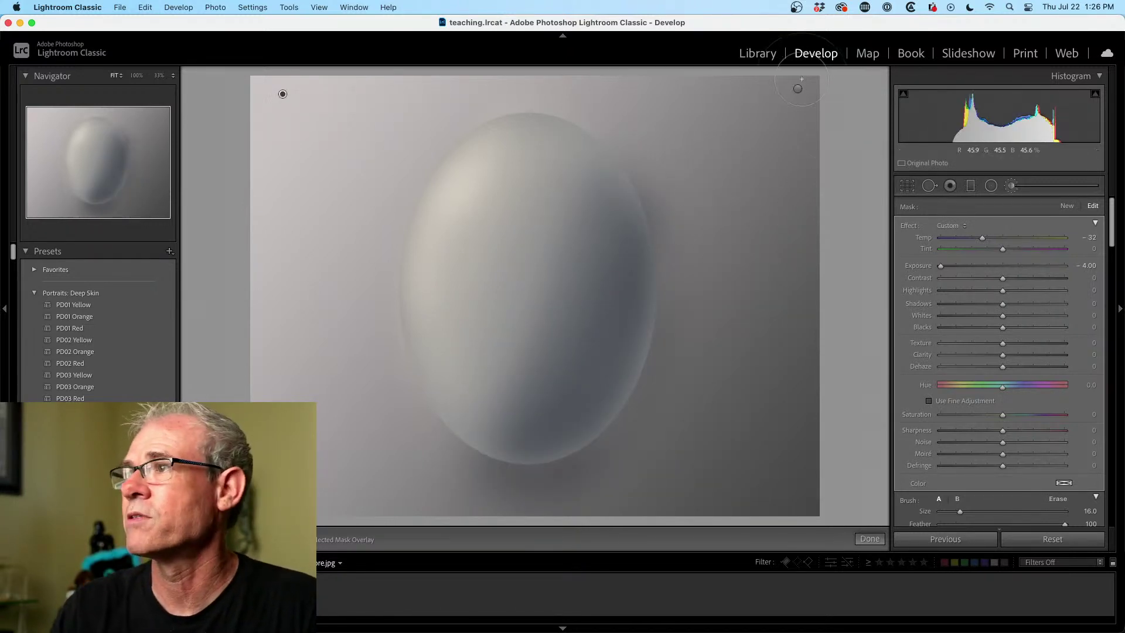
- Return to the brightened beach cliff photo and open it in Develop
key("g")
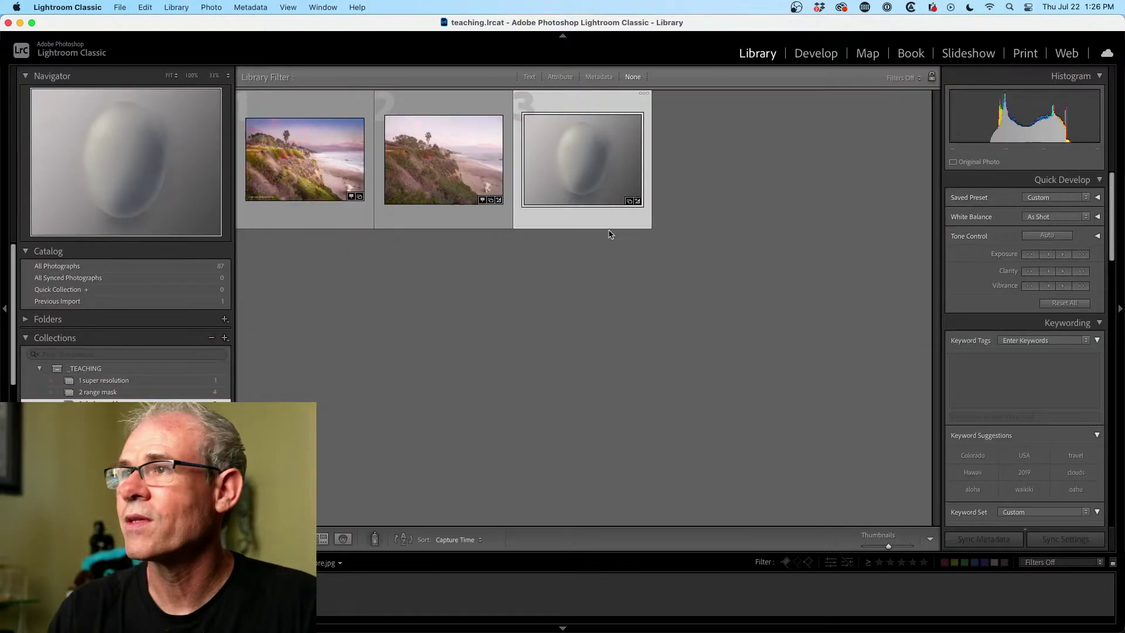
double_click(462, 160)
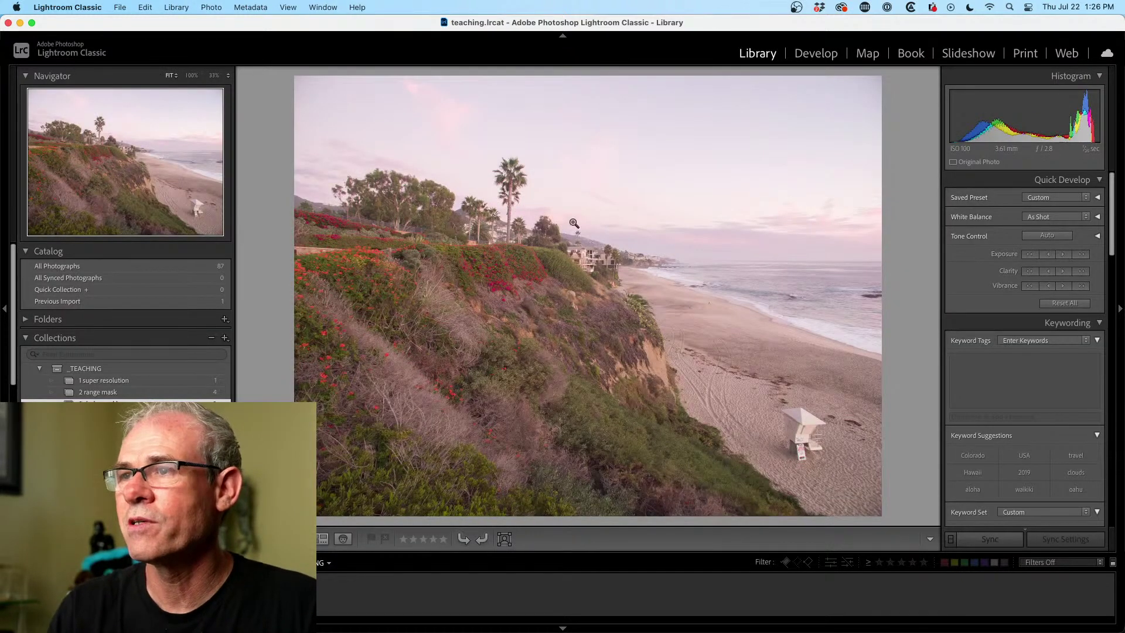
left_click(815, 54)
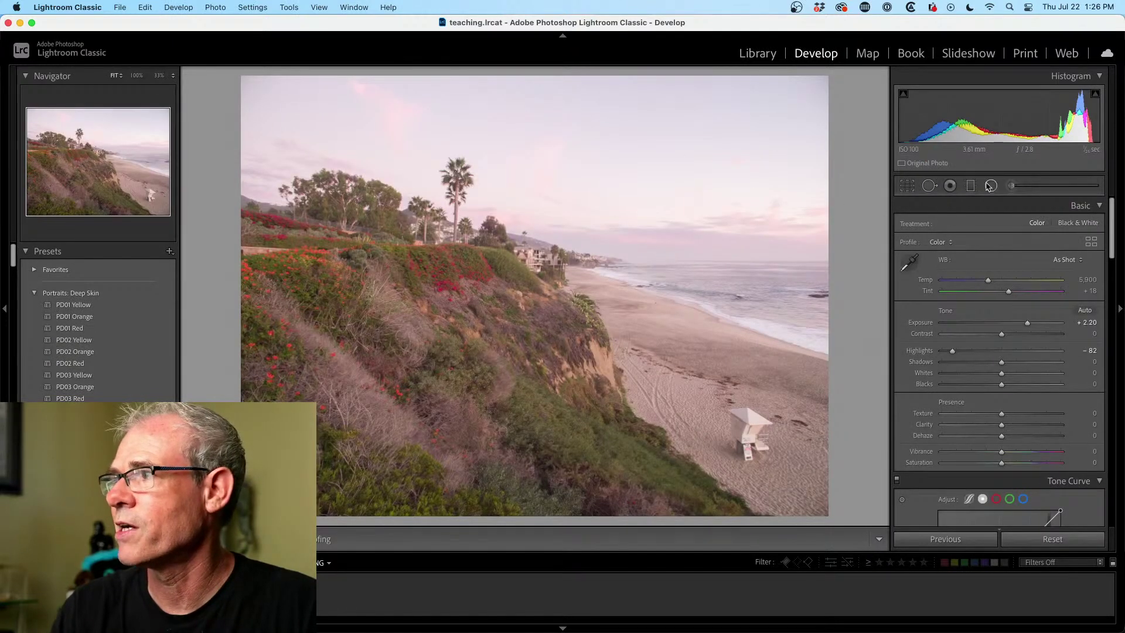
- Activate the Adjustment Brush and reselect the darkening pin in the upper-left sky of the beach photo
left_click(1011, 185)
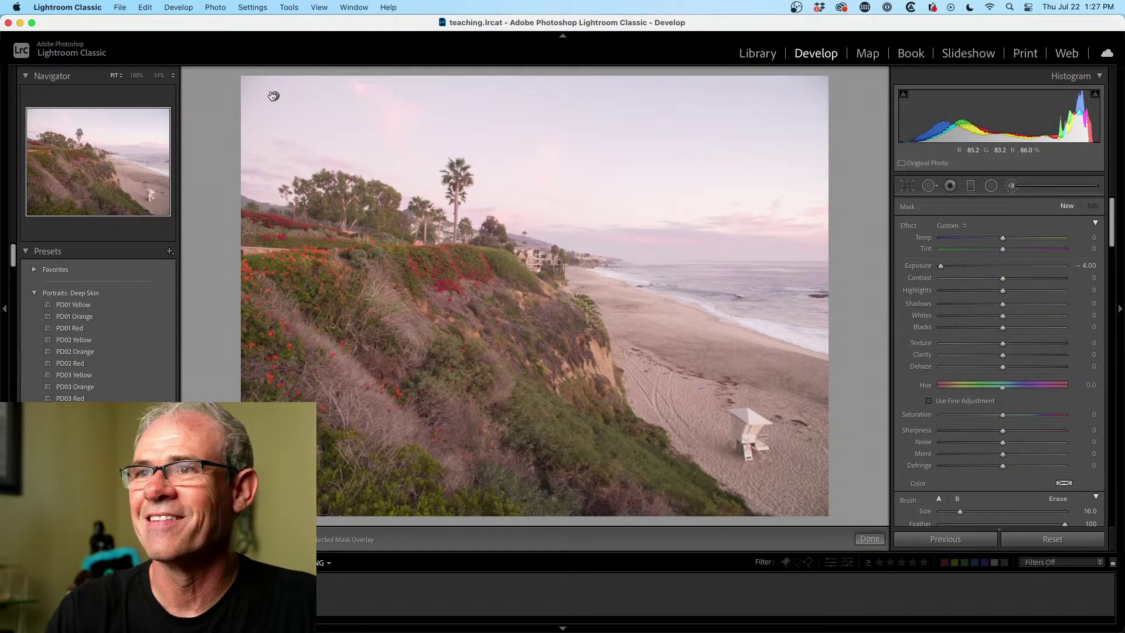
left_click(273, 96)
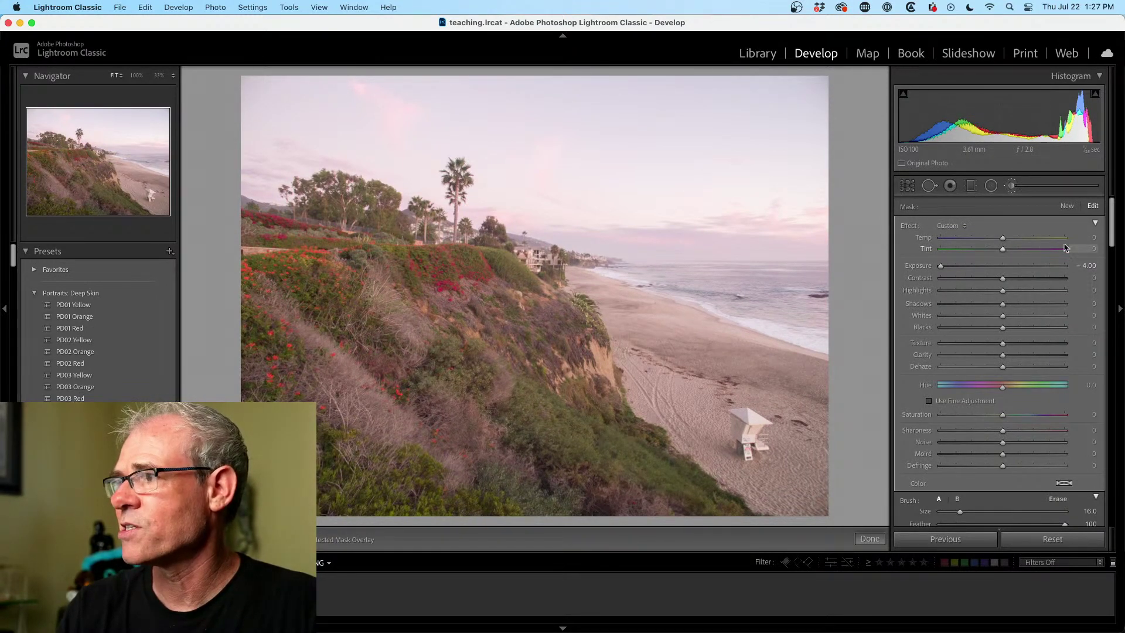
left_click_drag(1111, 235, 1111, 256)
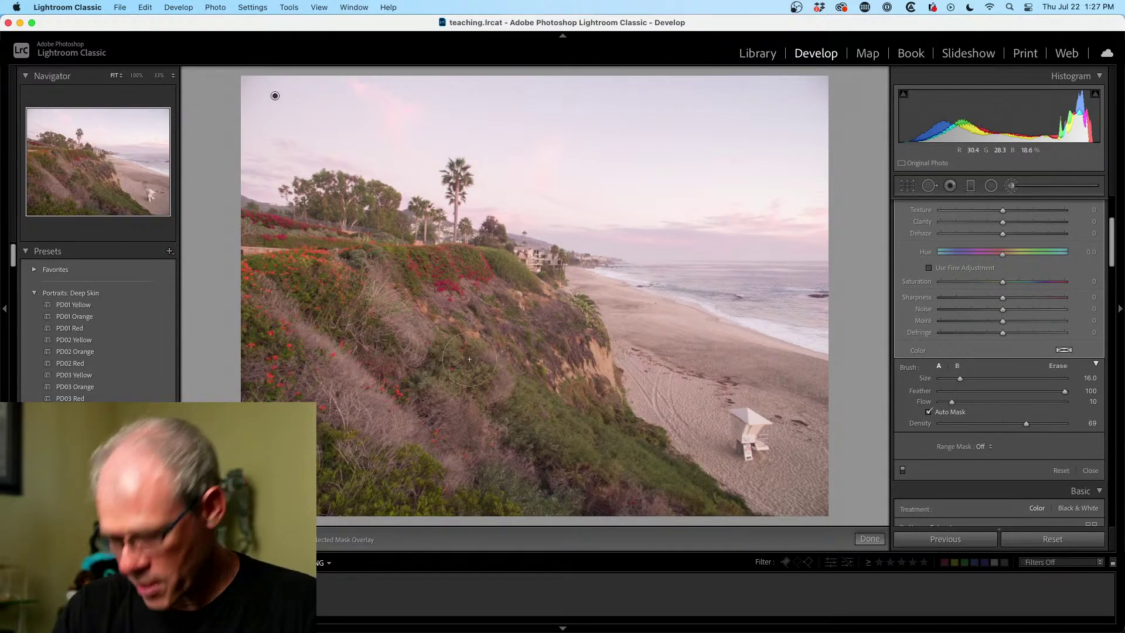
- Reduce the brush size to 3.0 and burn the shadows among the shrubs along the cliff's upper edge
key("bracketleft")
key("bracketleft")
key("bracketleft")
key("bracketleft")
key("bracketleft")
key("bracketleft")
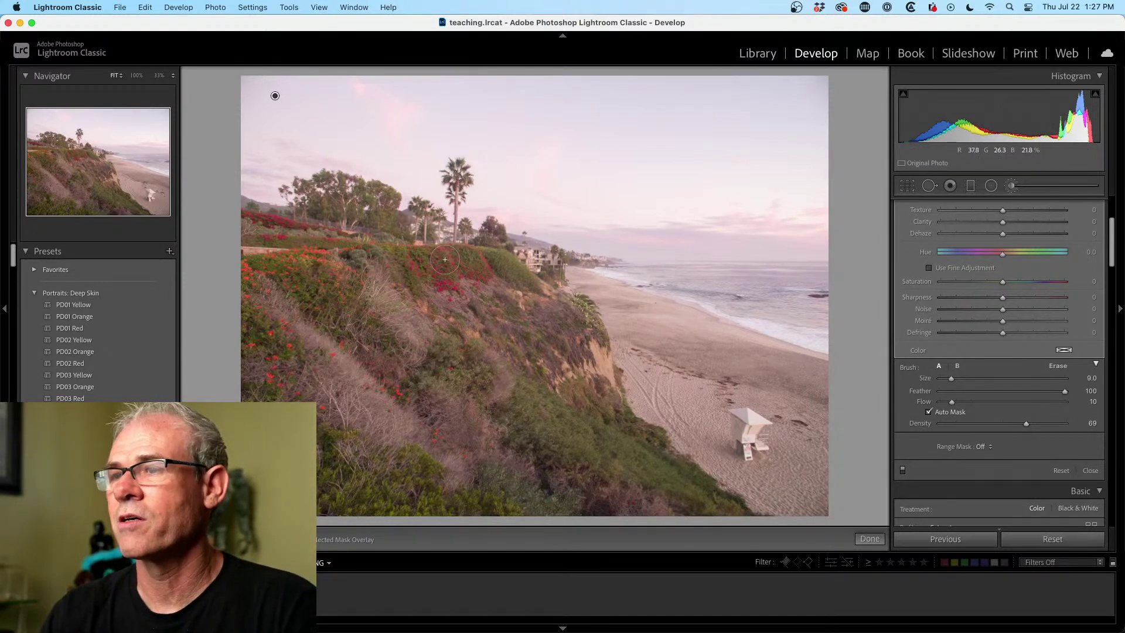
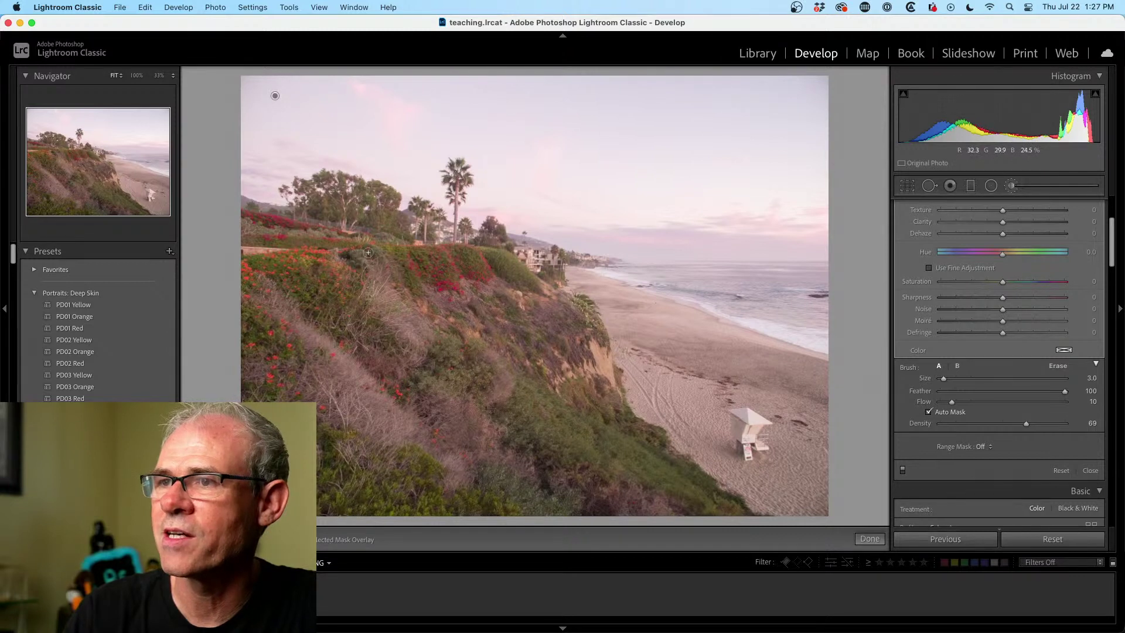
left_click_drag(367, 252, 369, 261)
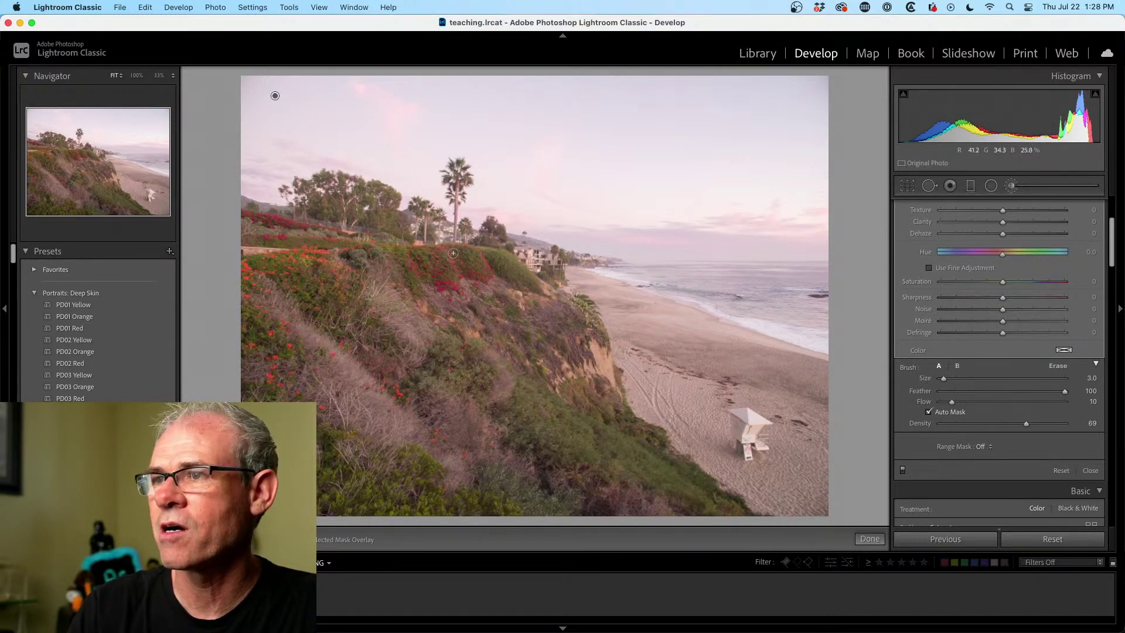
left_click_drag(453, 253, 465, 259)
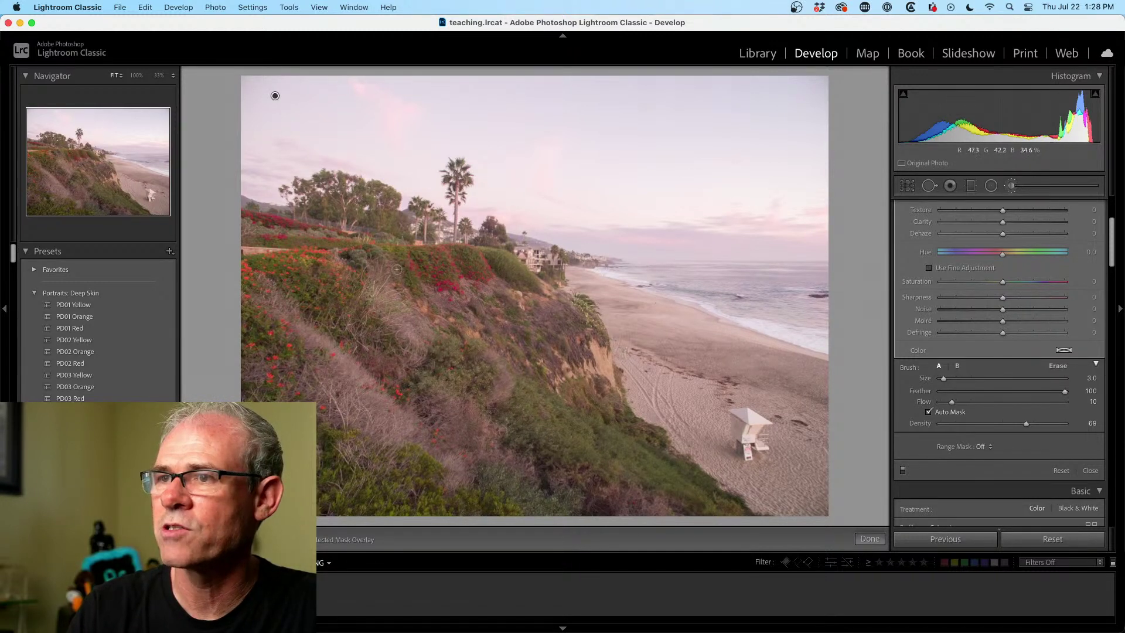
- Continue burning the shadows in the lower hillside vegetation, using brush sizes of 7.0 and 4.0
key("bracketright")
key("bracketright")
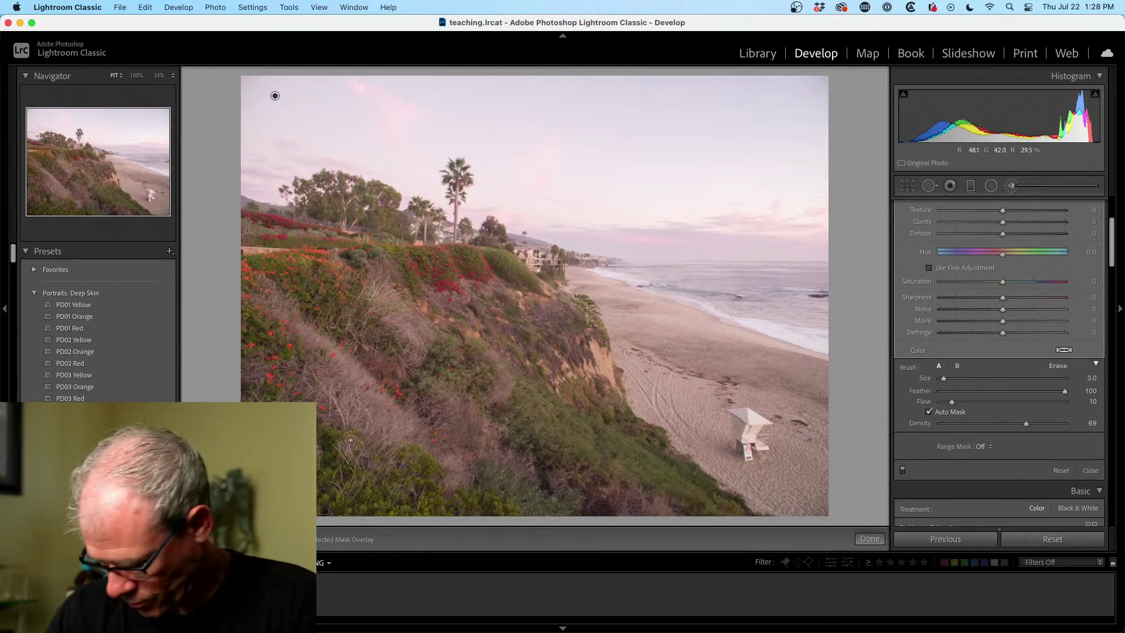
key("bracketright")
key("bracketright")
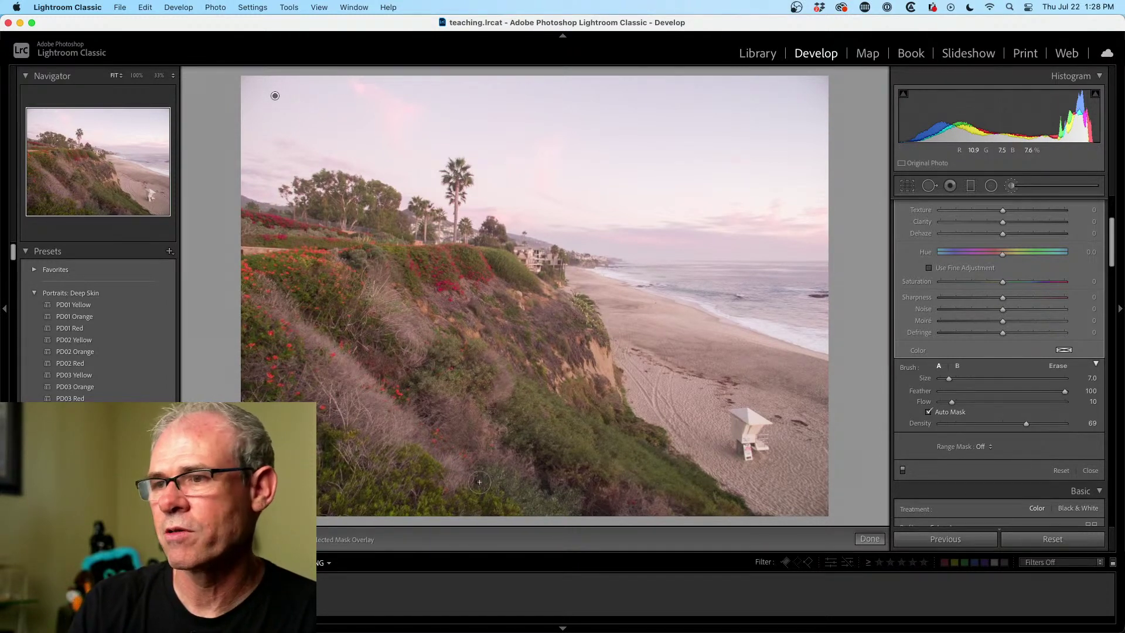
key("bracketleft")
key("bracketleft")
key("bracketleft")
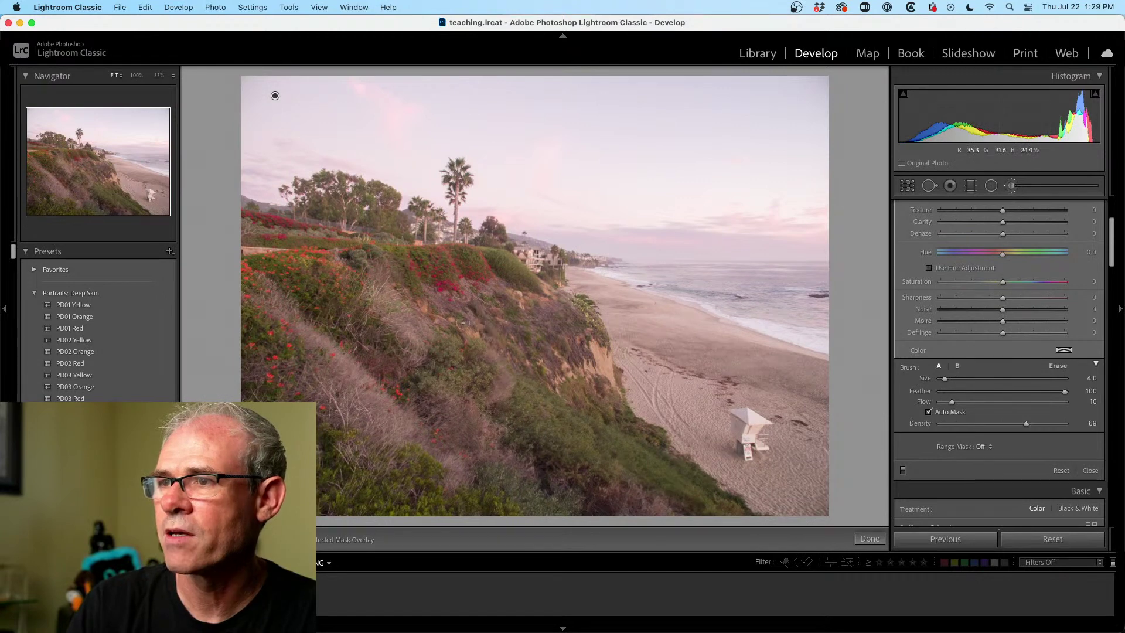
key("h")
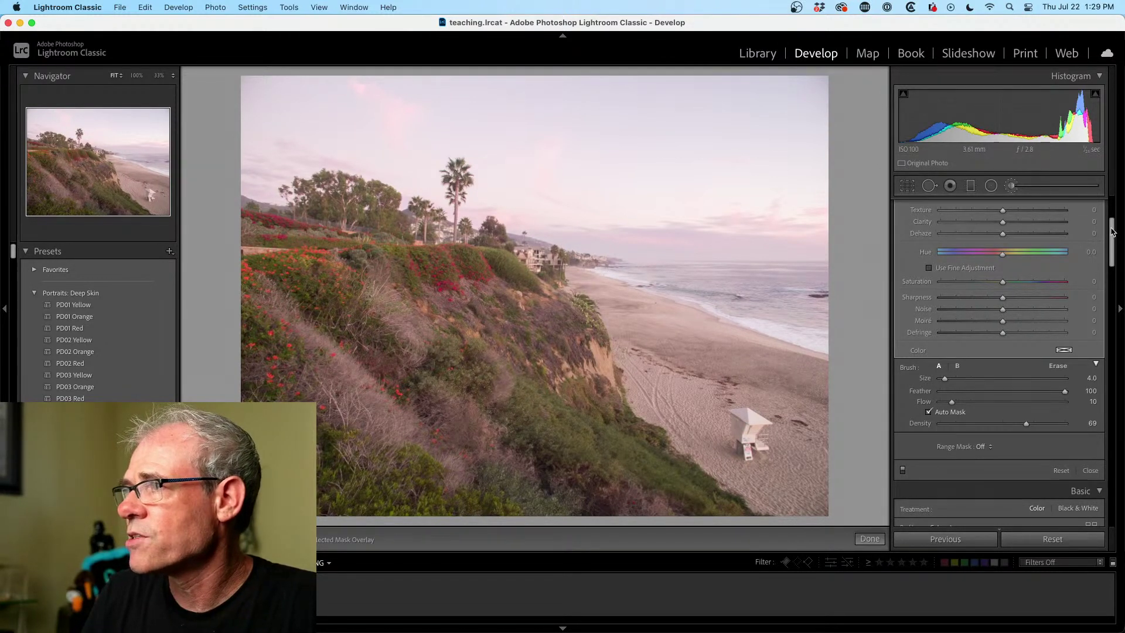
- Try a weaker exposure on the darkening pin to compare the effect, and restore it to -4.00
left_click_drag(1112, 231, 1112, 212)
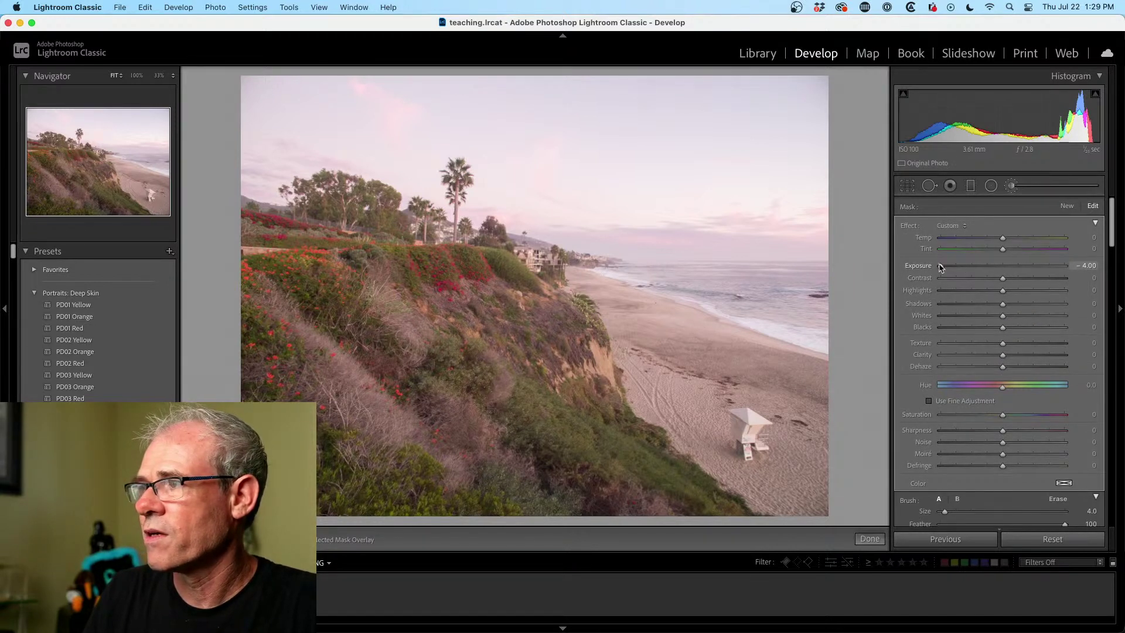
left_click_drag(940, 267, 962, 267)
left_click_drag(989, 267, 409, 399)
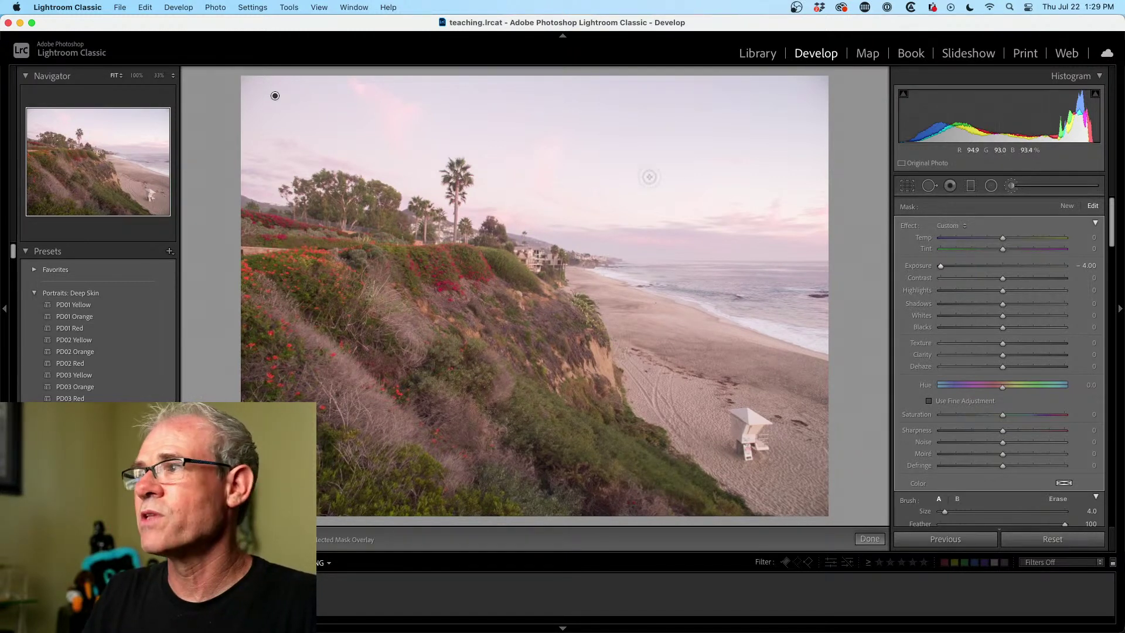
- Start a new Adjustment Brush mask with its pin in the upper-right sky
left_click(1069, 208)
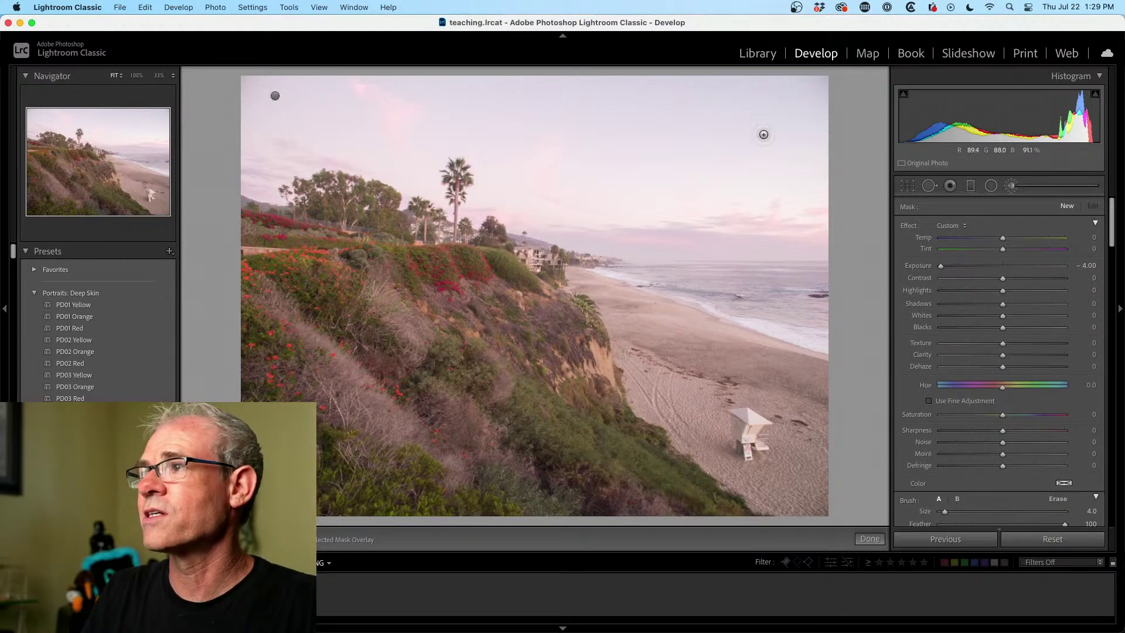
left_click(796, 102)
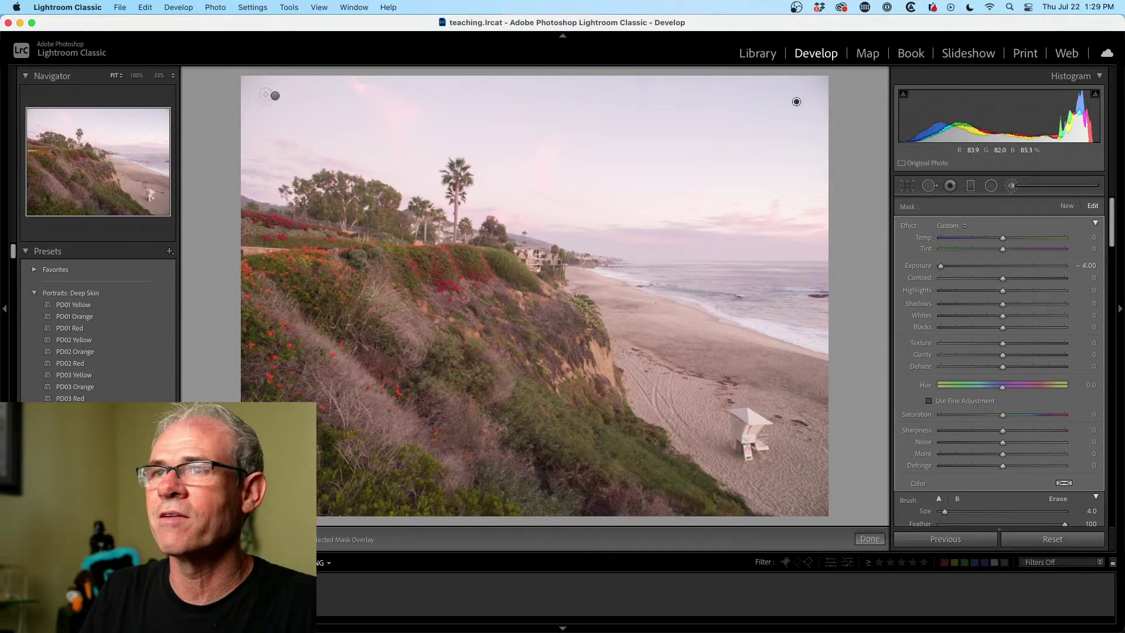
- Try moving the upper-left darkening pin toward the middle of the sky, and undo the move
left_click(275, 99)
left_click_drag(273, 94, 577, 149)
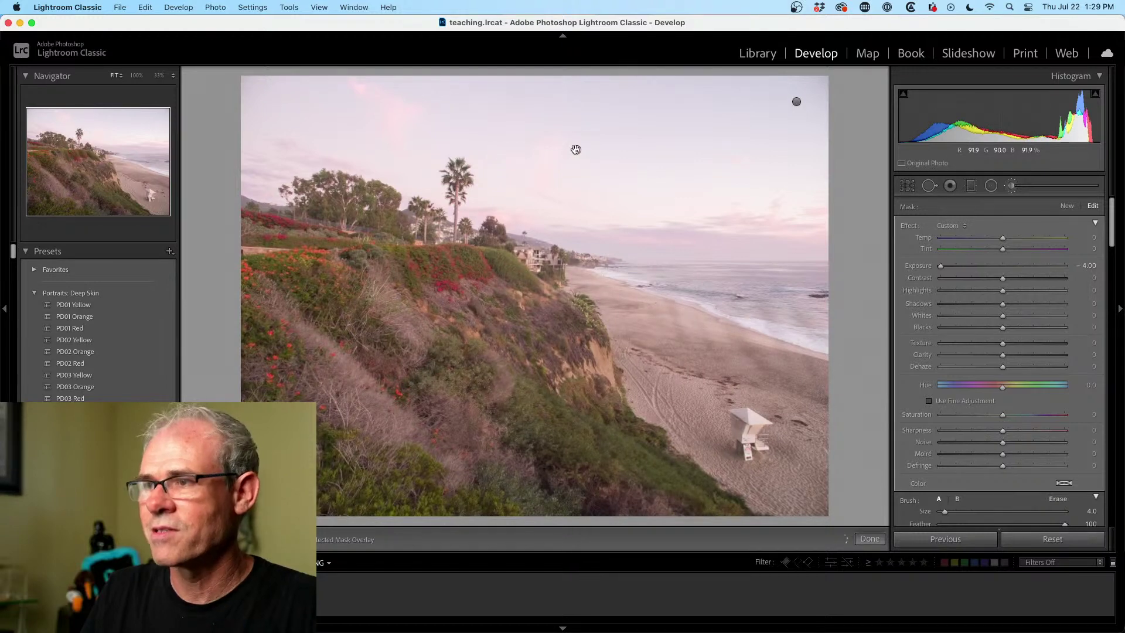
key("super+z")
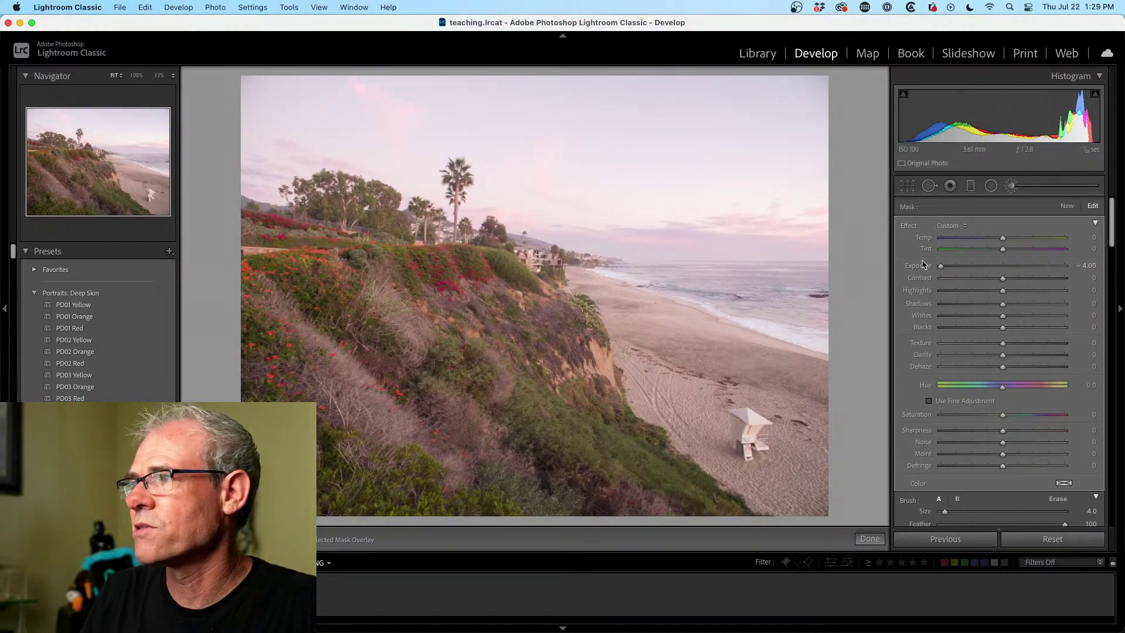
- Set the upper-right pin's exposure to 4.00 and dodge the cliff highlights with brush size 3.0 and flow 16
left_click_drag(939, 267, 1073, 263)
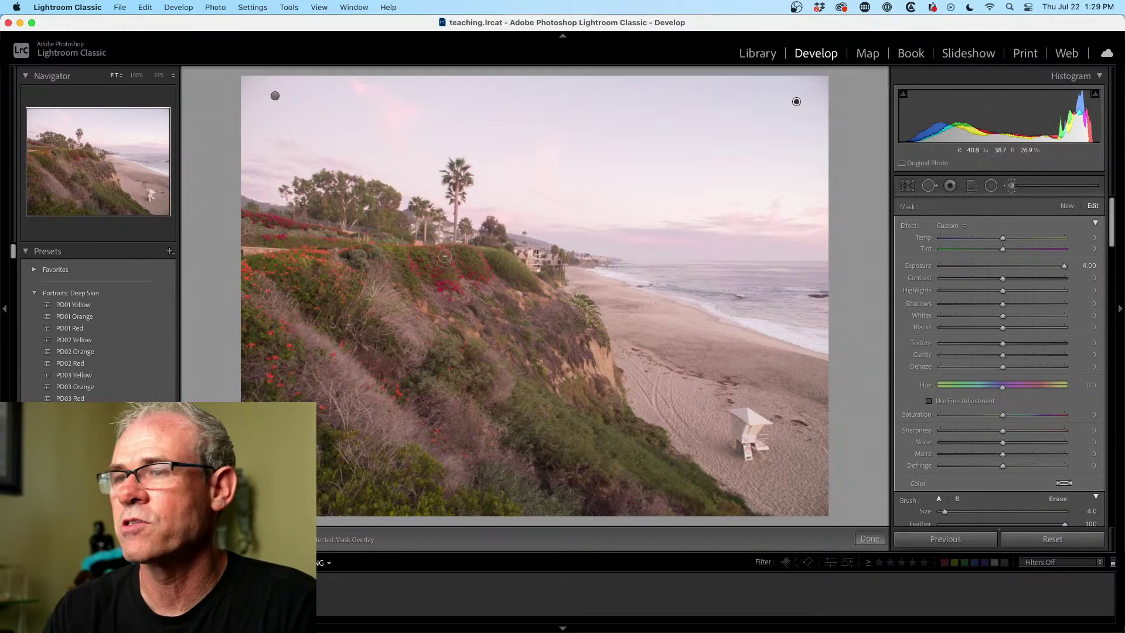
key("bracketleft")
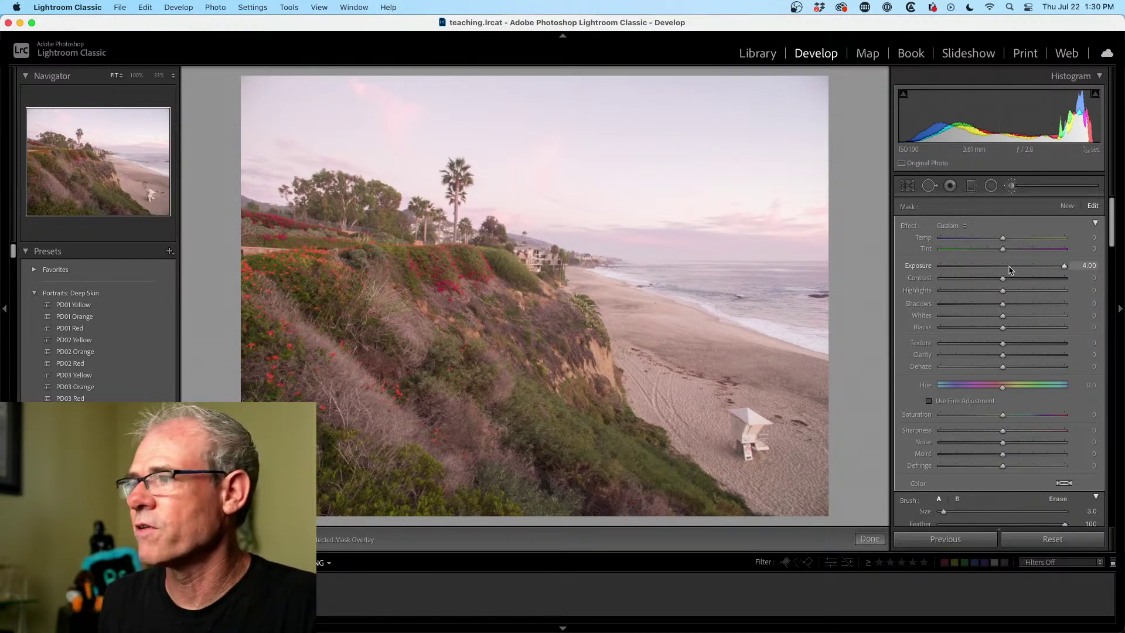
scroll(990, 328, "down", 4)
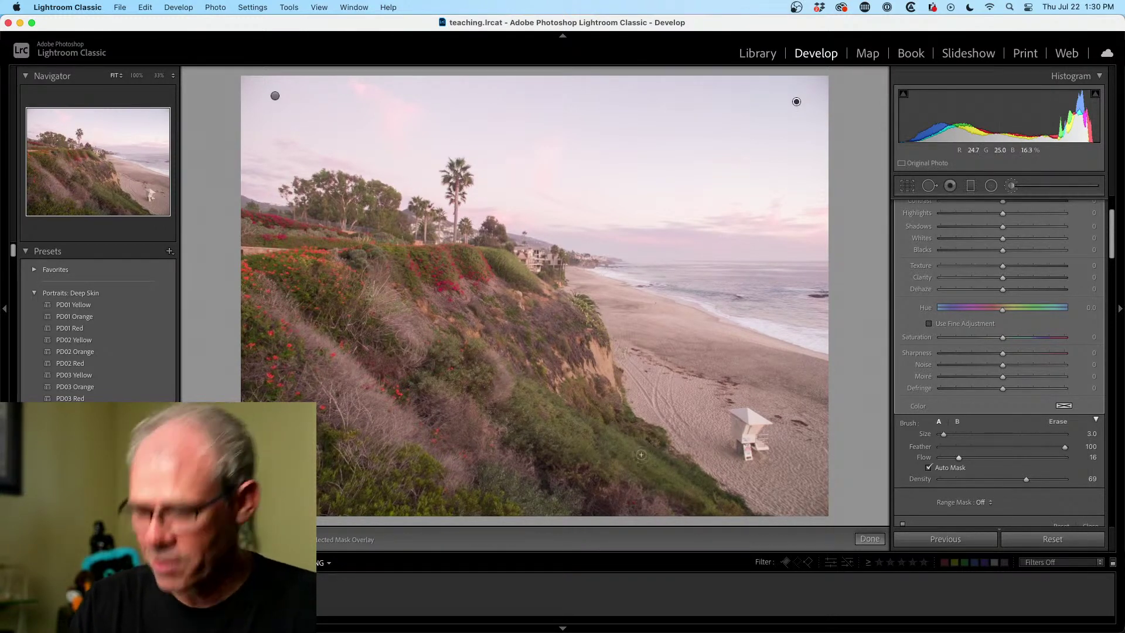
- Undo the last three dodging strokes on the hillside
key("super+z")
key("super+z")
key("super+z")
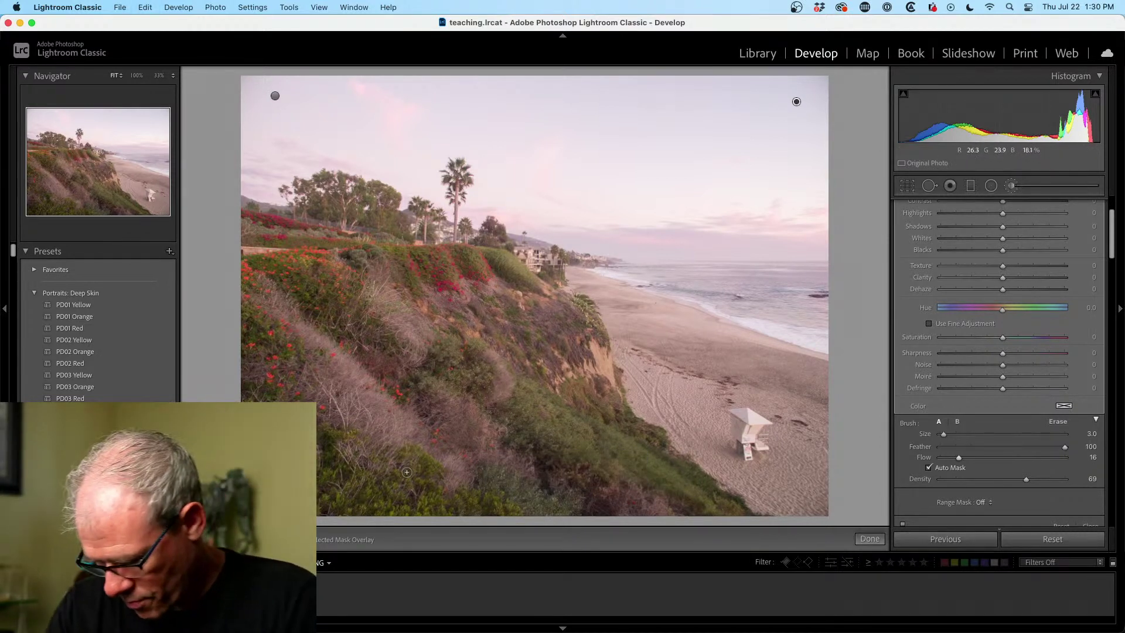
- Dodge the highlights of the lower hillside vegetation with larger brush sizes of 10.0, 9.0 and 7.0
key("bracketright")
key("bracketright")
key("bracketright")
key("bracketright")
key("bracketright")
key("bracketright")
key("bracketright")
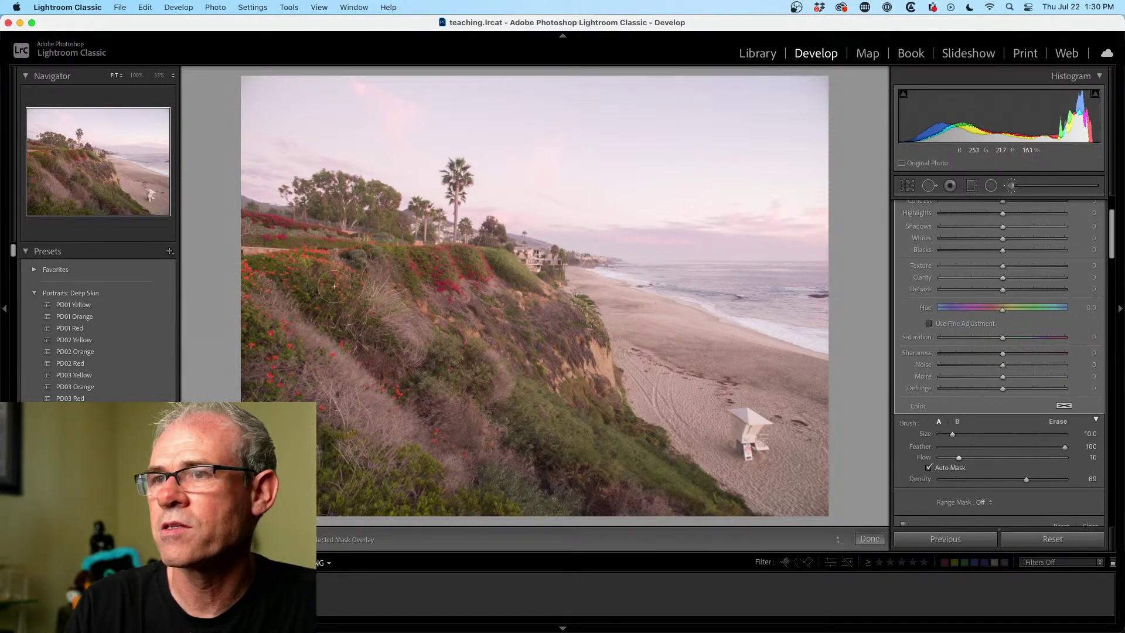
key("bracketleft")
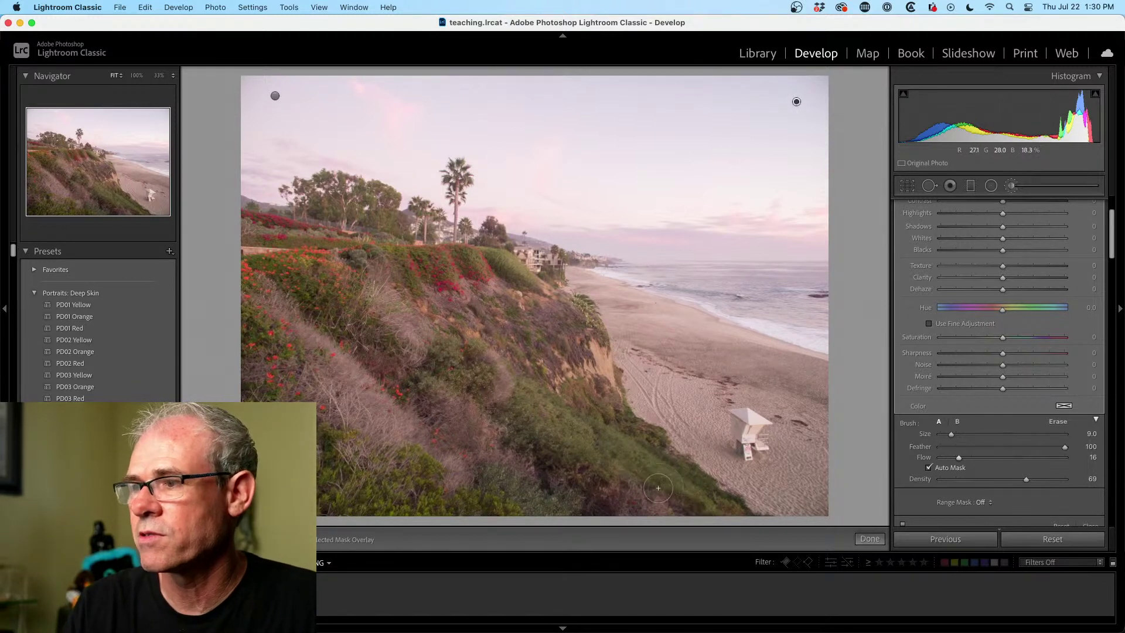
key("bracketleft")
key("bracketleft")
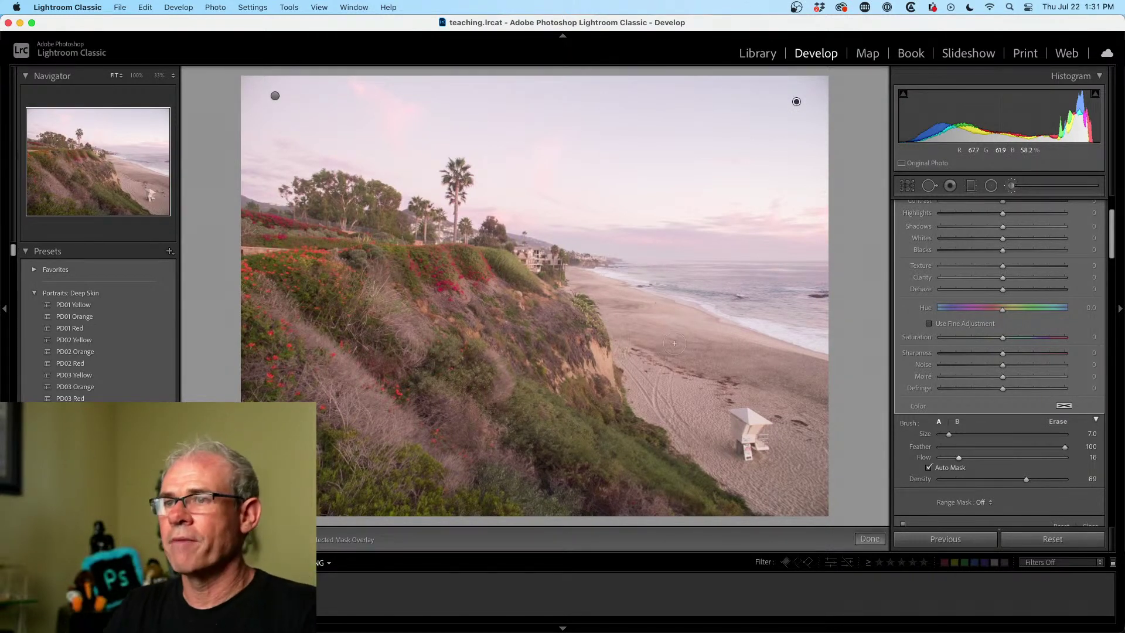
- Compare the dodged and burned beach photo with its unedited version
key("backslash")
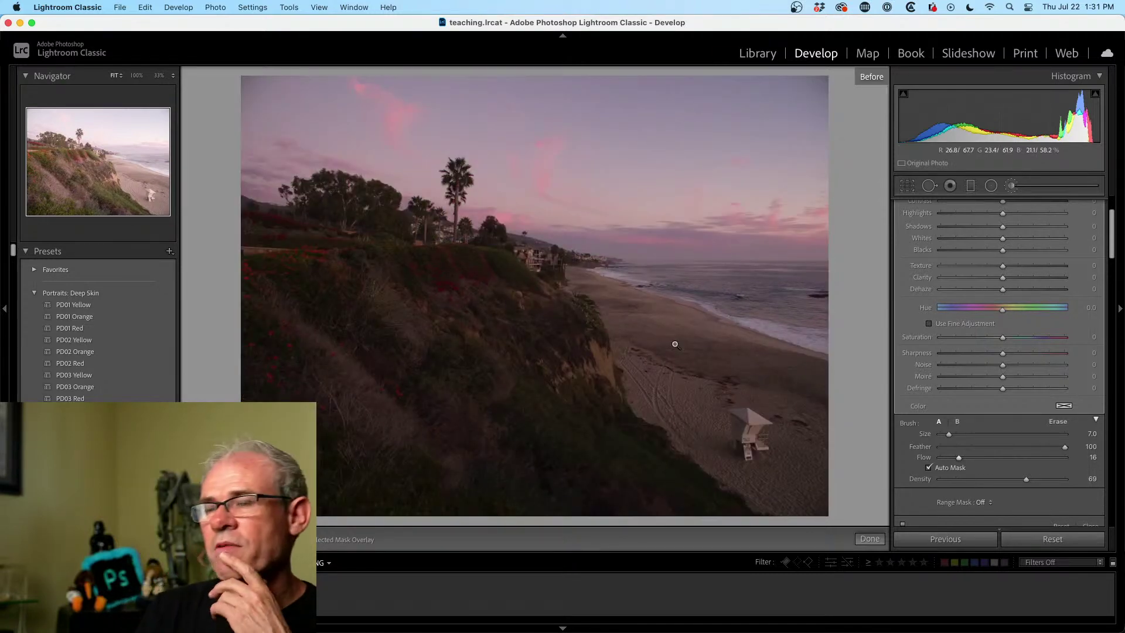
key("backslash")
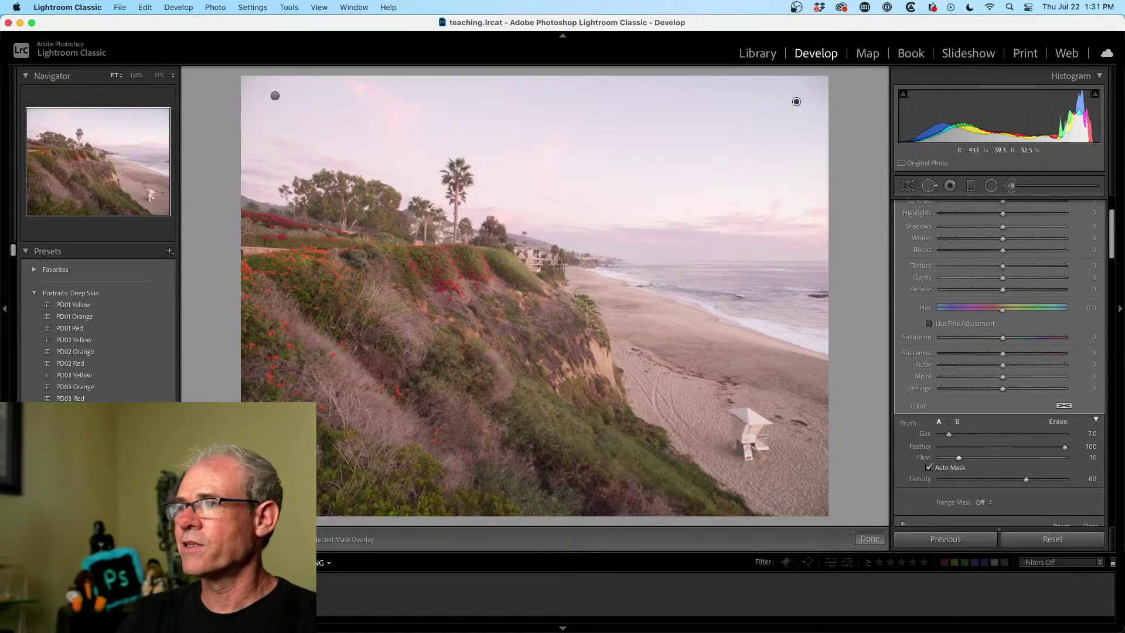
- Try lowering the dodging pin's exposure to about 0.05, and undo the change
scroll(1113, 230, "up", 3)
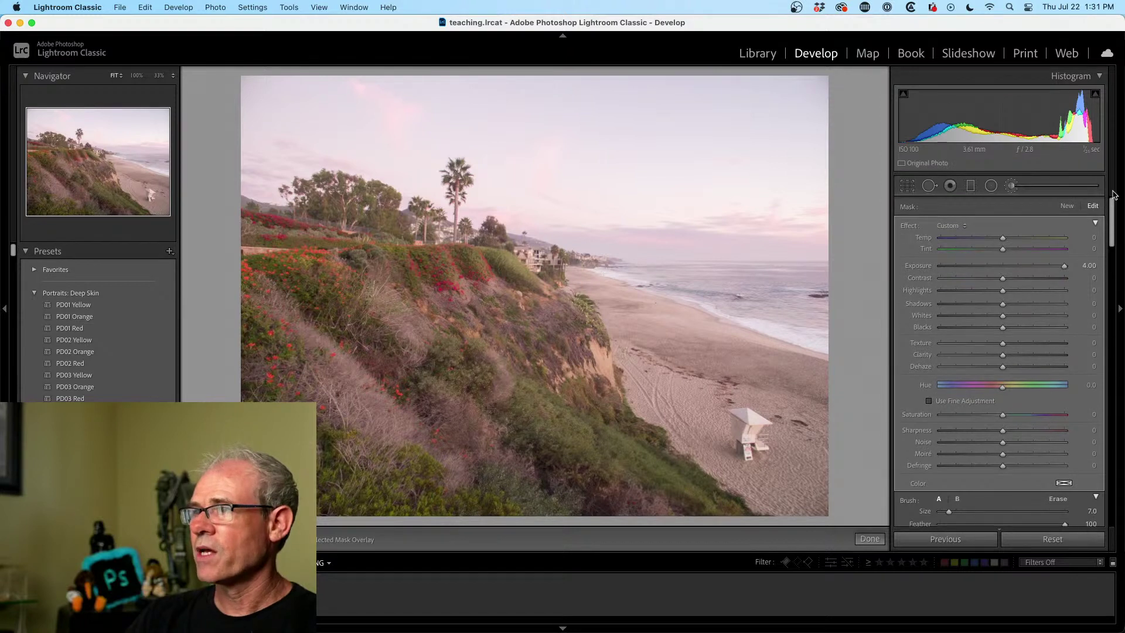
left_click_drag(1064, 266, 1001, 268)
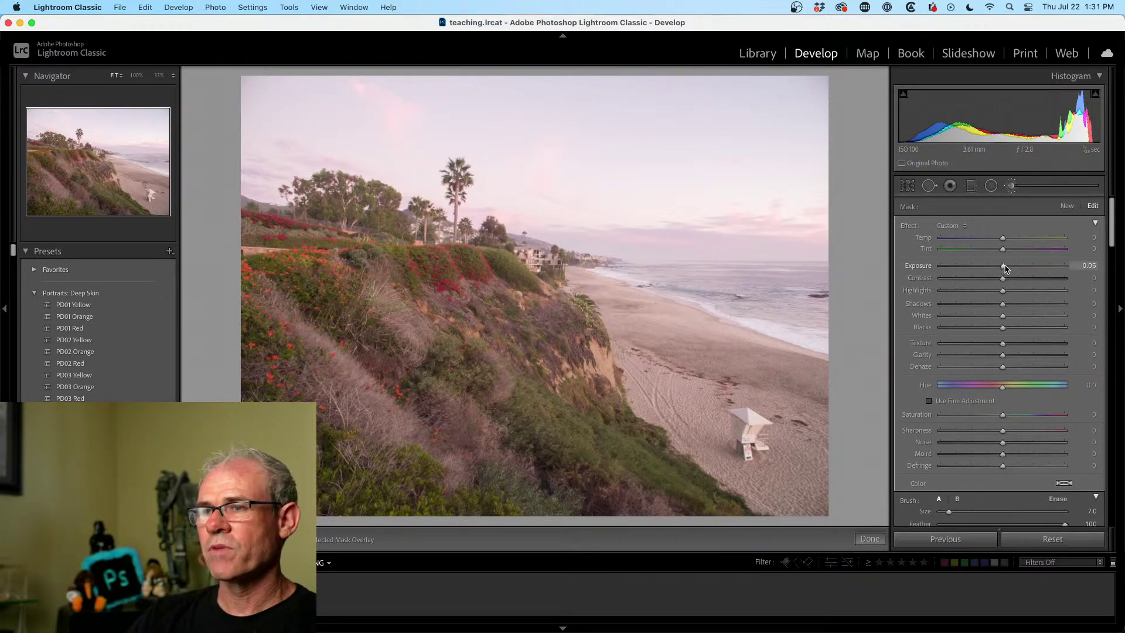
key("super+z")
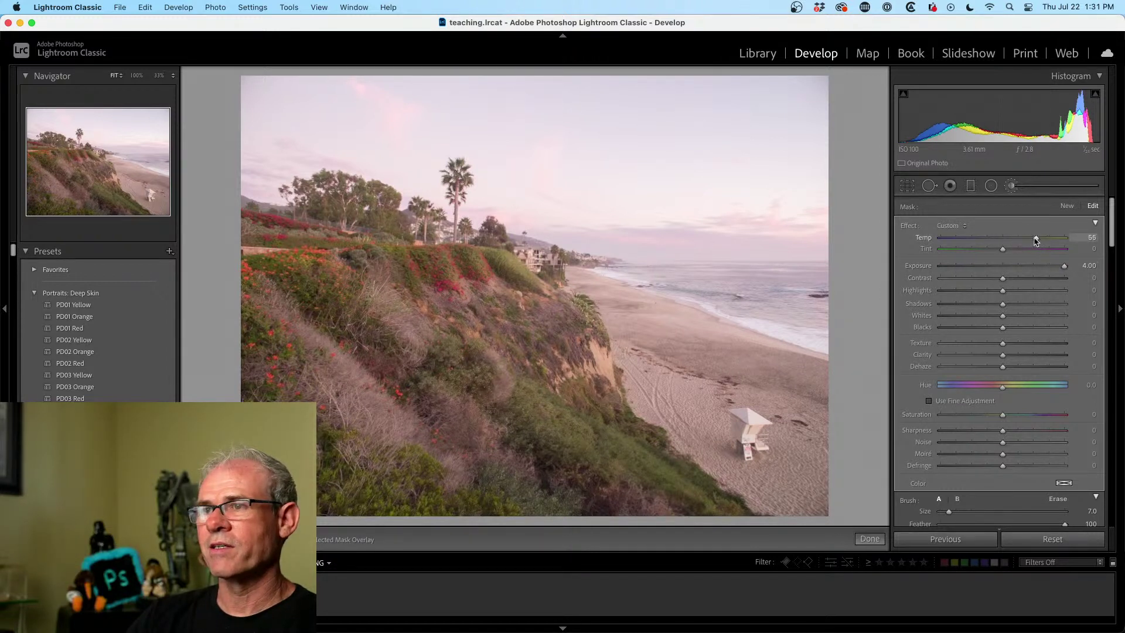
- Warm the dodged highlights by setting the upper-right pin's temperature to 41, and check the upper-left pin
left_click_drag(1035, 240, 1027, 240)
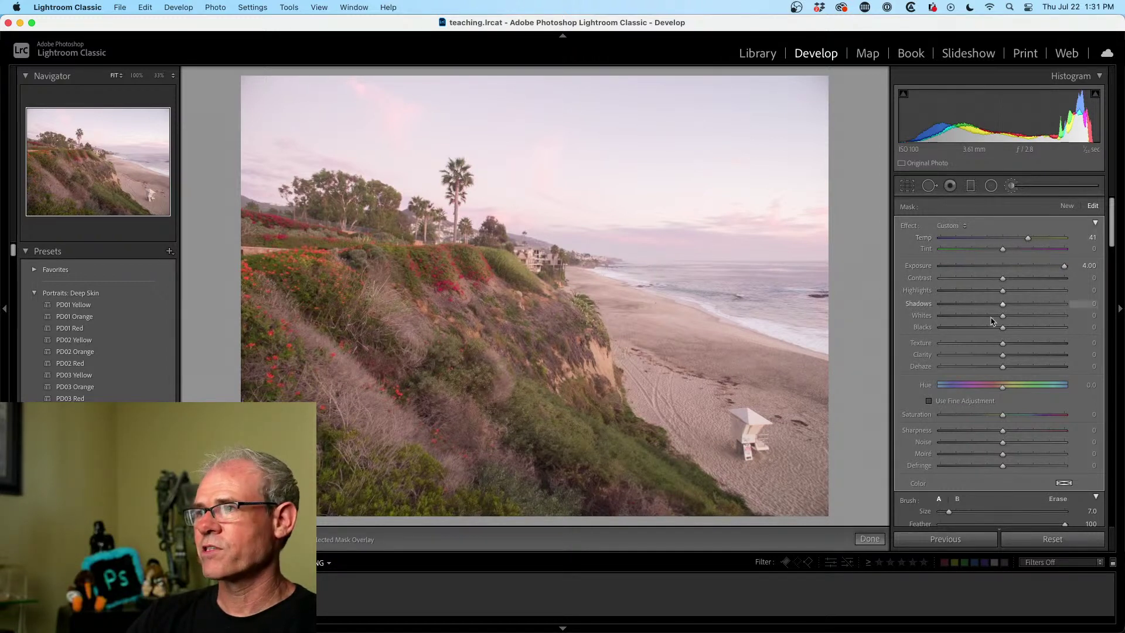
left_click(275, 96)
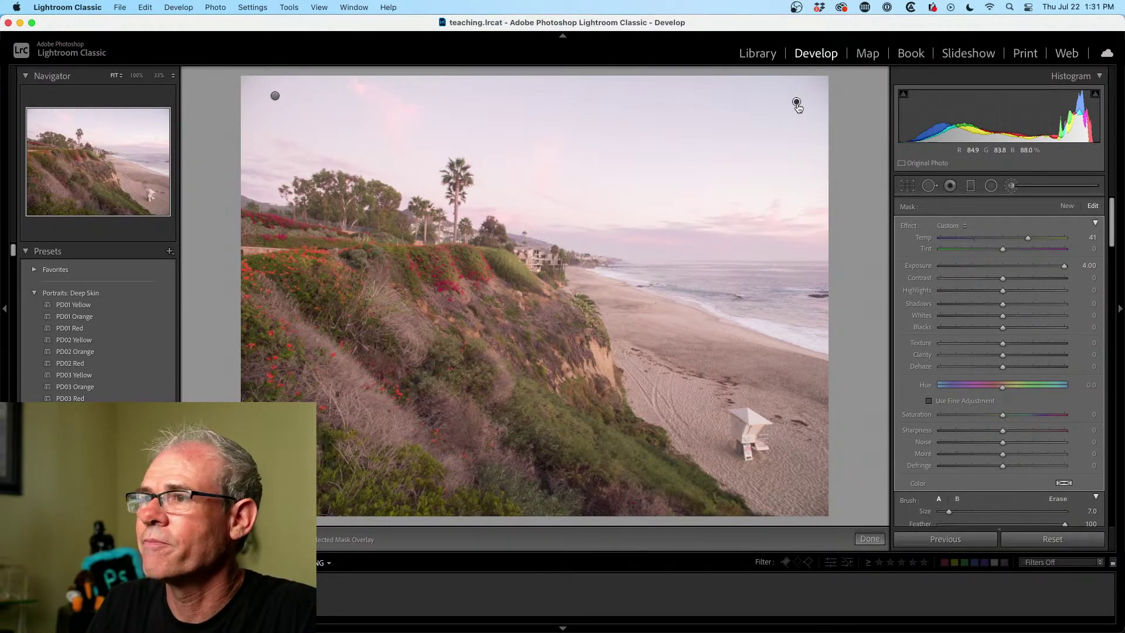
- Switch to the Library and open the teaching collection containing the red rock spire photo
left_click(759, 54)
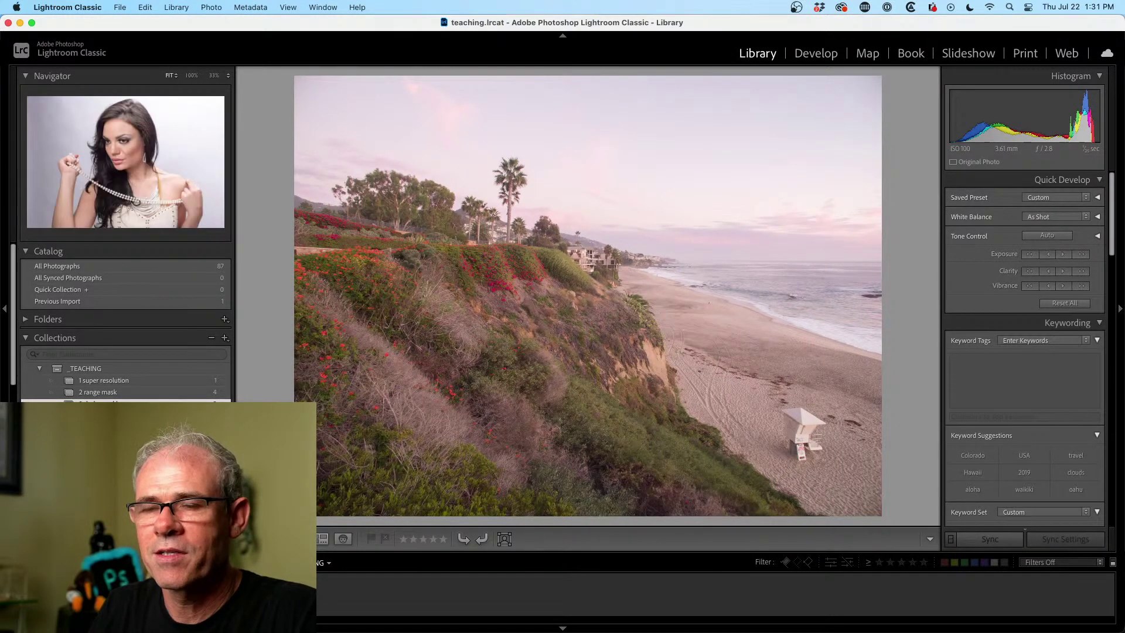
key("Right")
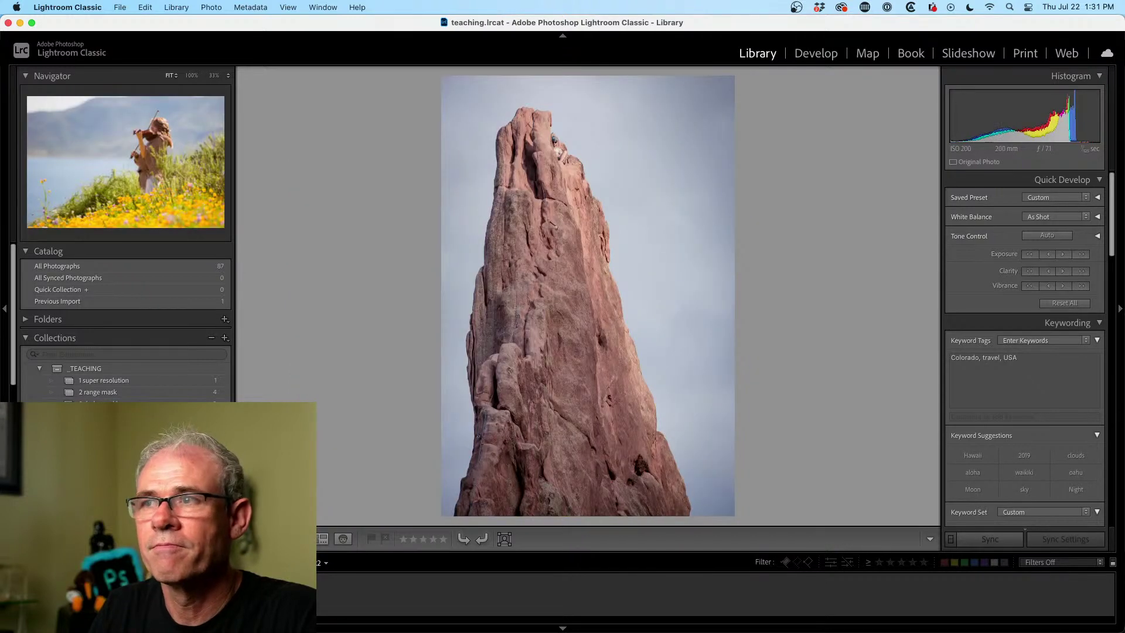
key("Right")
key("Right")
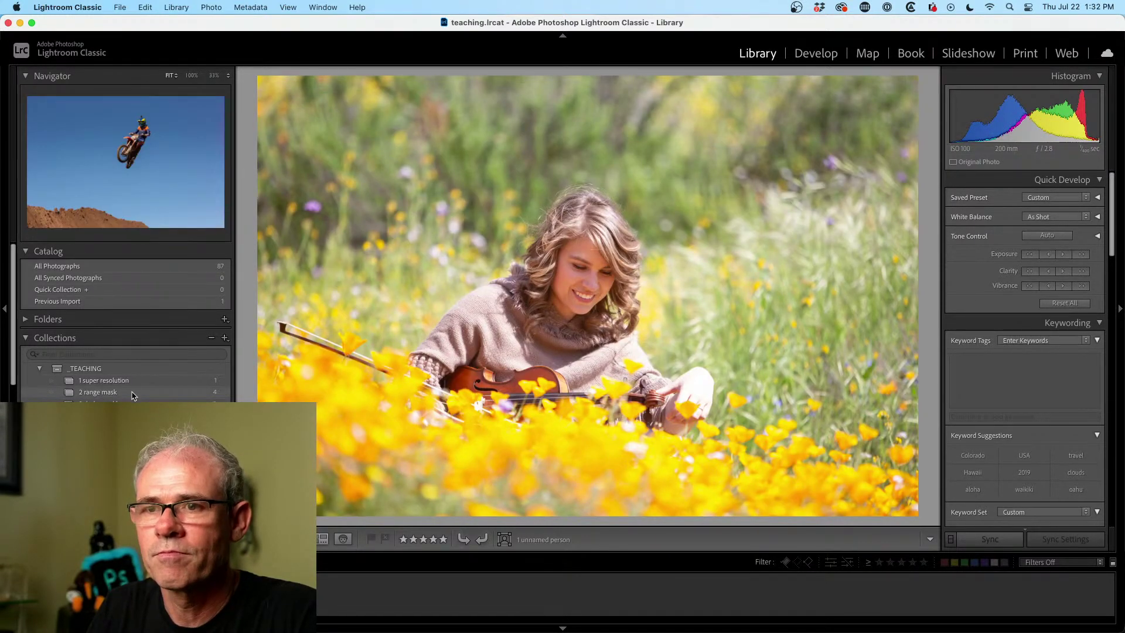
left_click(105, 416)
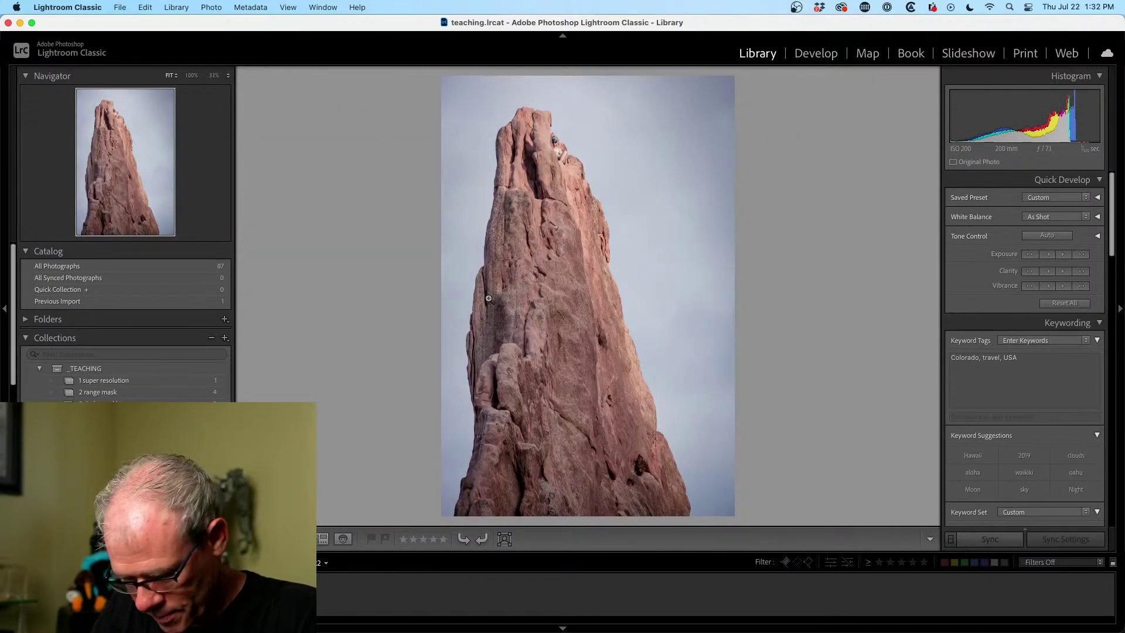
- Open the lake reflection photo from the Library grid and examine the bare tree branches at 100% for colour fringing
key("g")
left_click(713, 185)
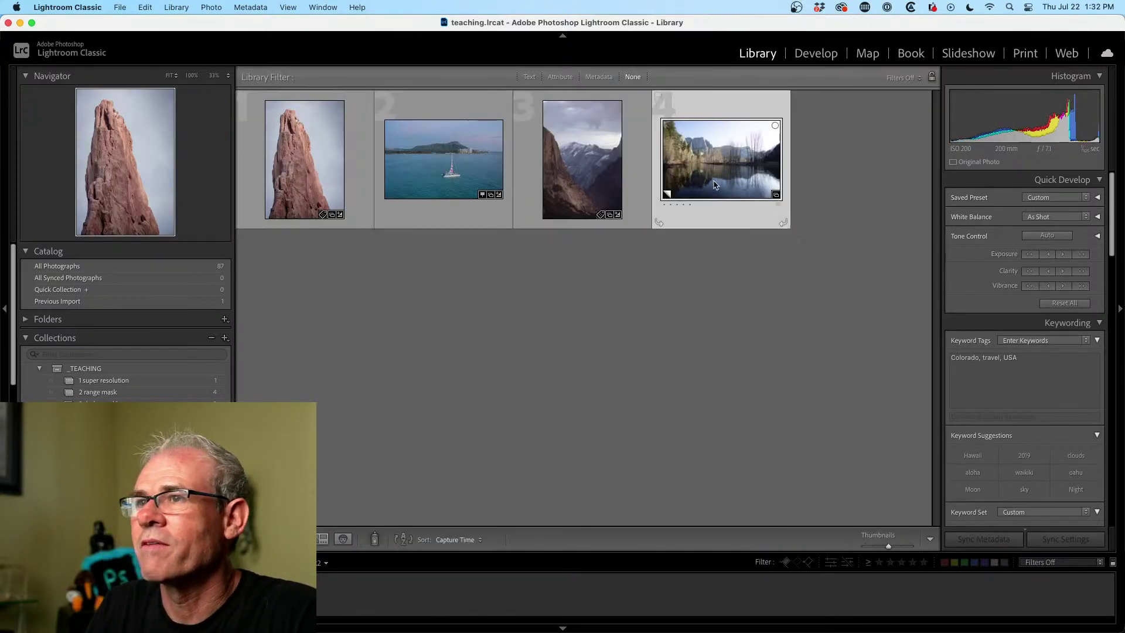
double_click(713, 185)
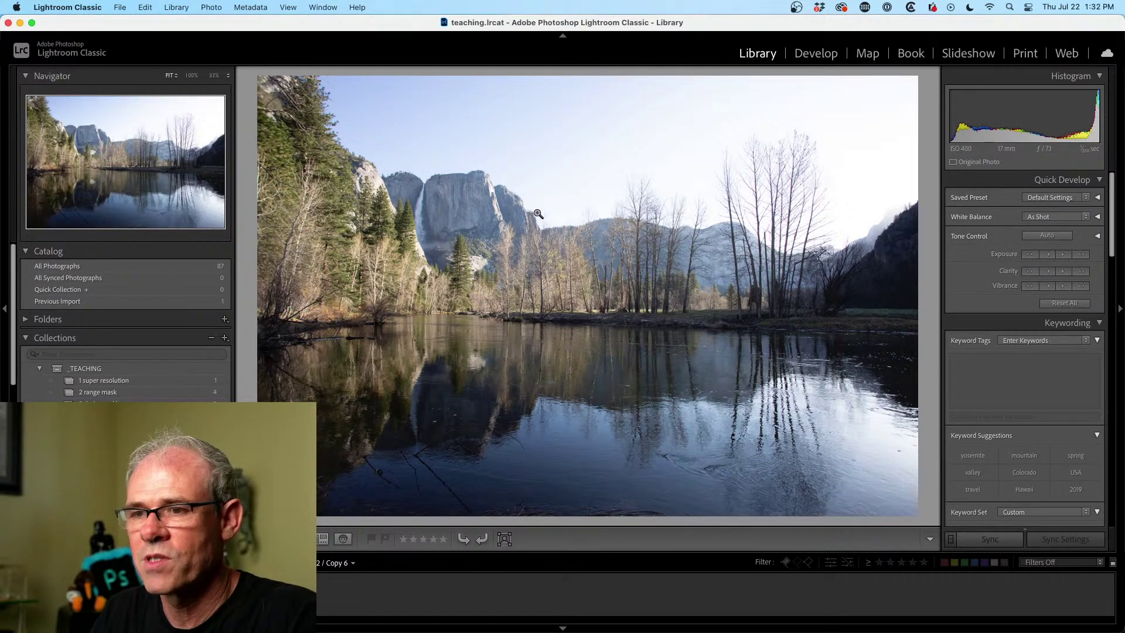
left_click(783, 197)
left_click_drag(786, 151, 712, 365)
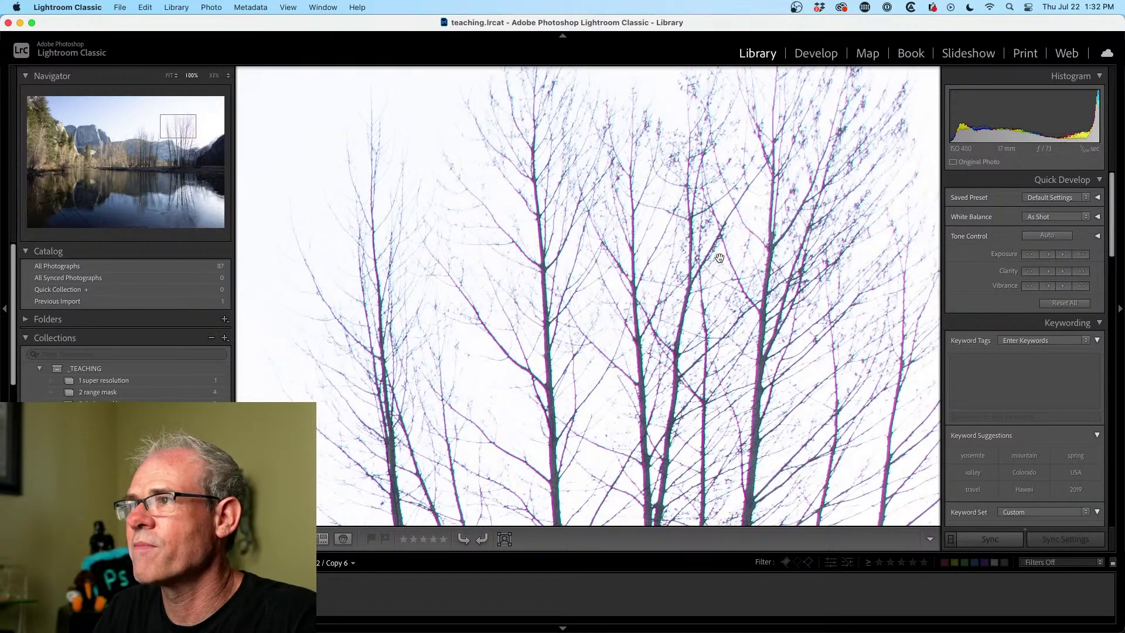
scroll(720, 258, "down", 5)
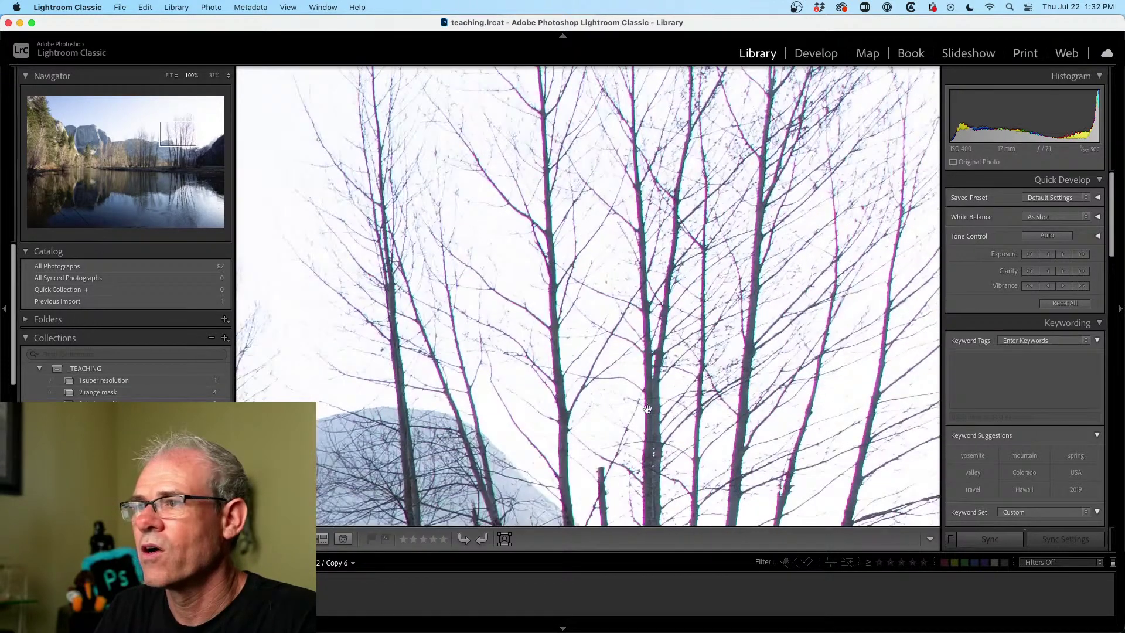
scroll(740, 263, "up", 3)
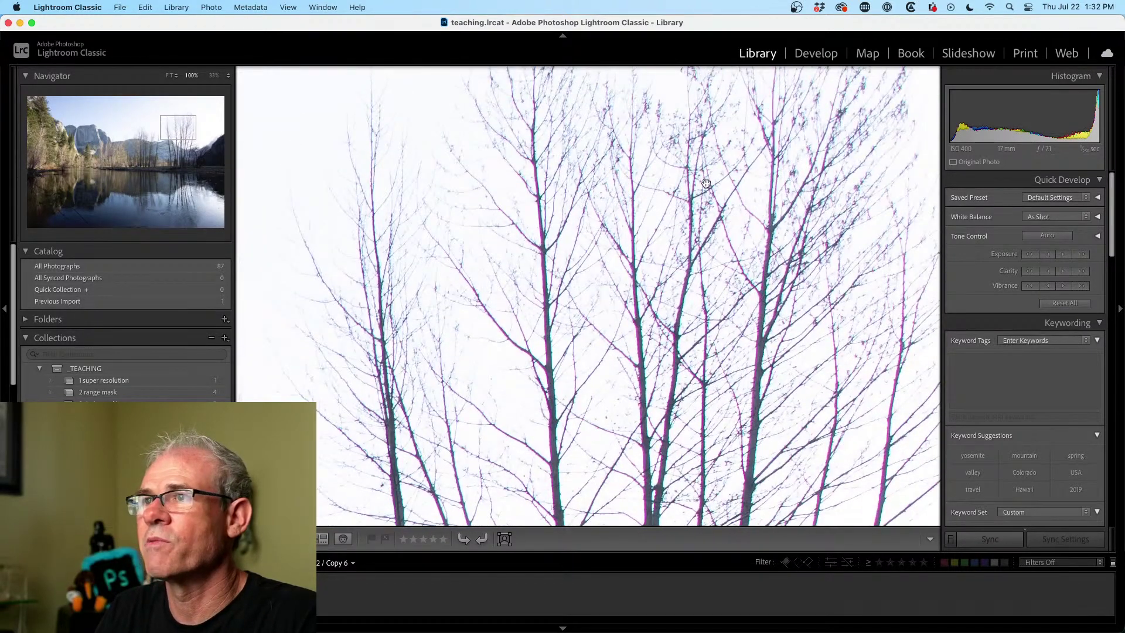
scroll(706, 182, "down", 3)
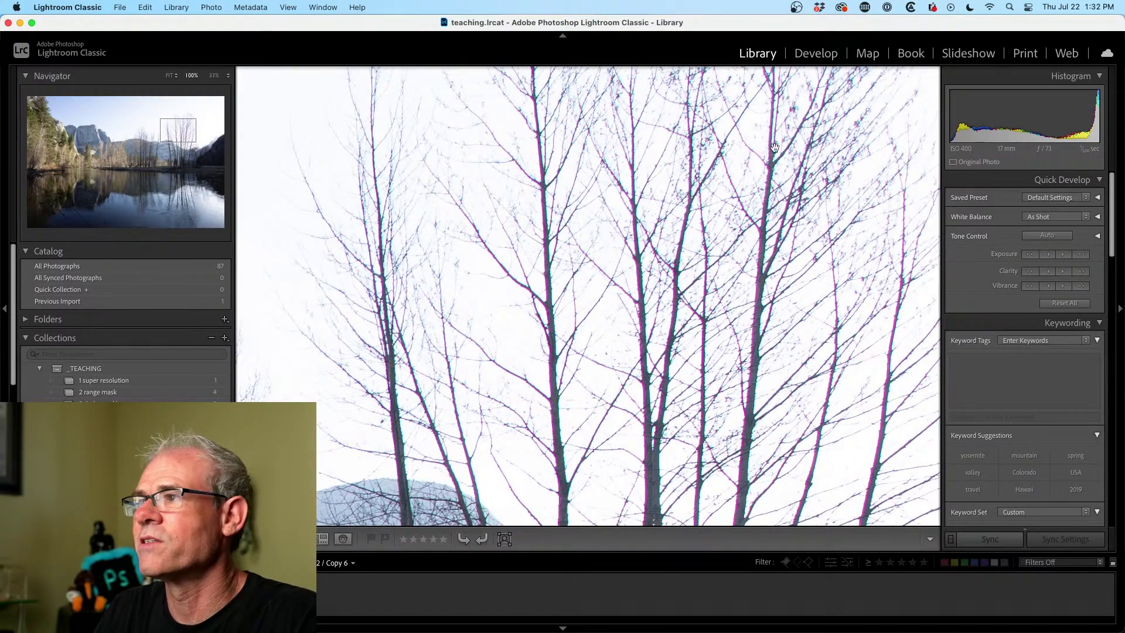
- Switch the lake photo to Develop and turn on Remove Chromatic Aberration in its lens corrections
left_click(816, 53)
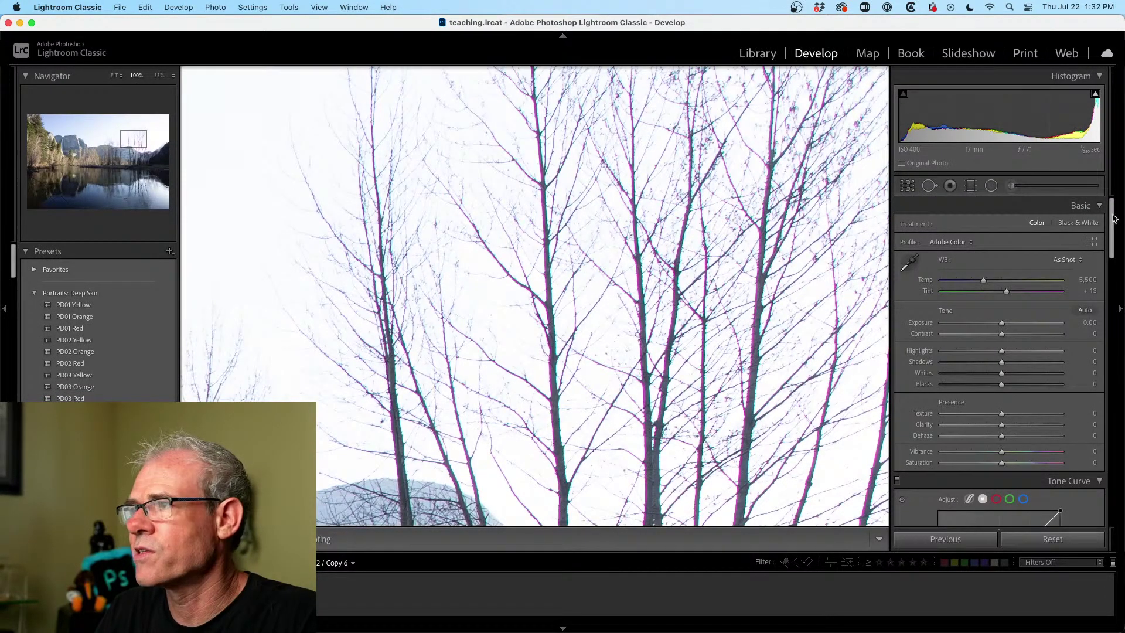
left_click_drag(1113, 218, 1120, 439)
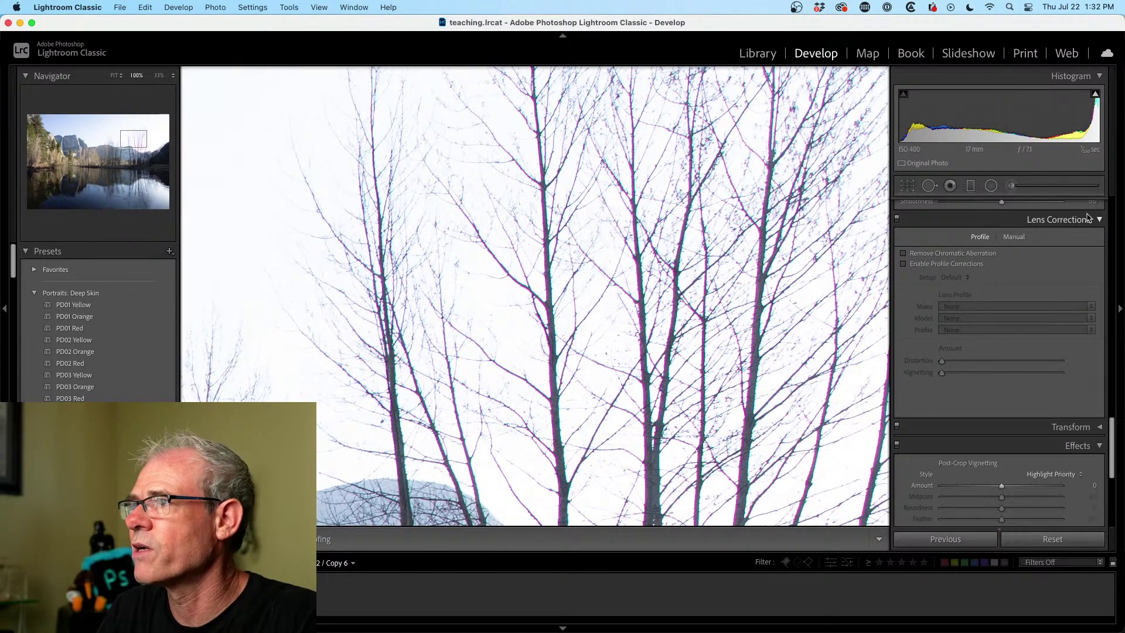
left_click(904, 253)
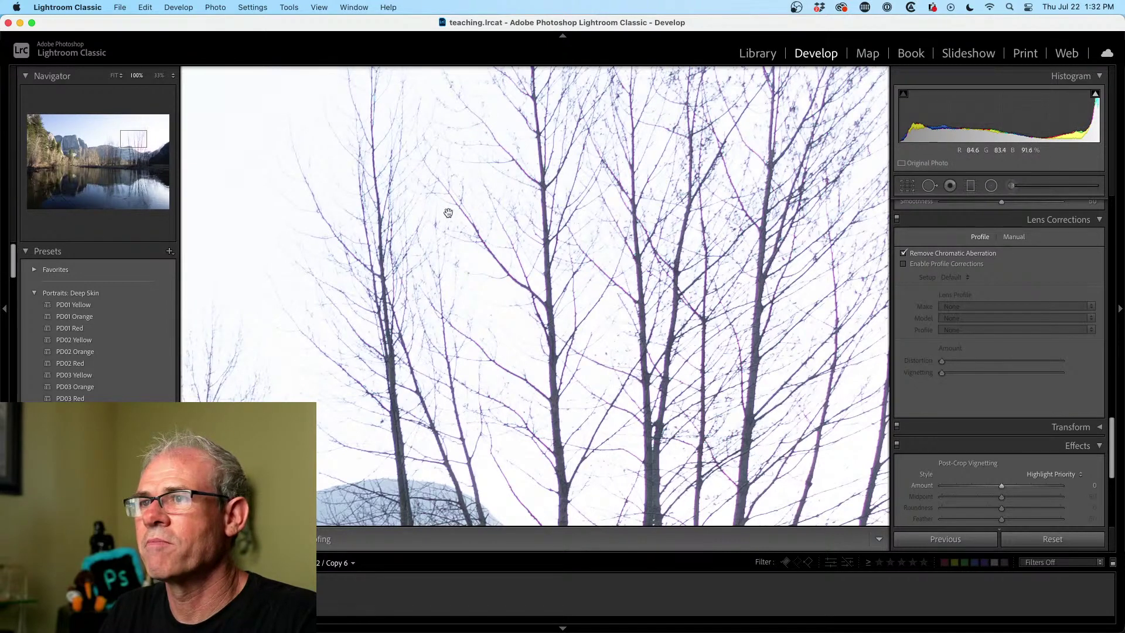
- Compare the branches with and without chromatic aberration removal, leaving the correction on, and check more of the trees
left_click(904, 254)
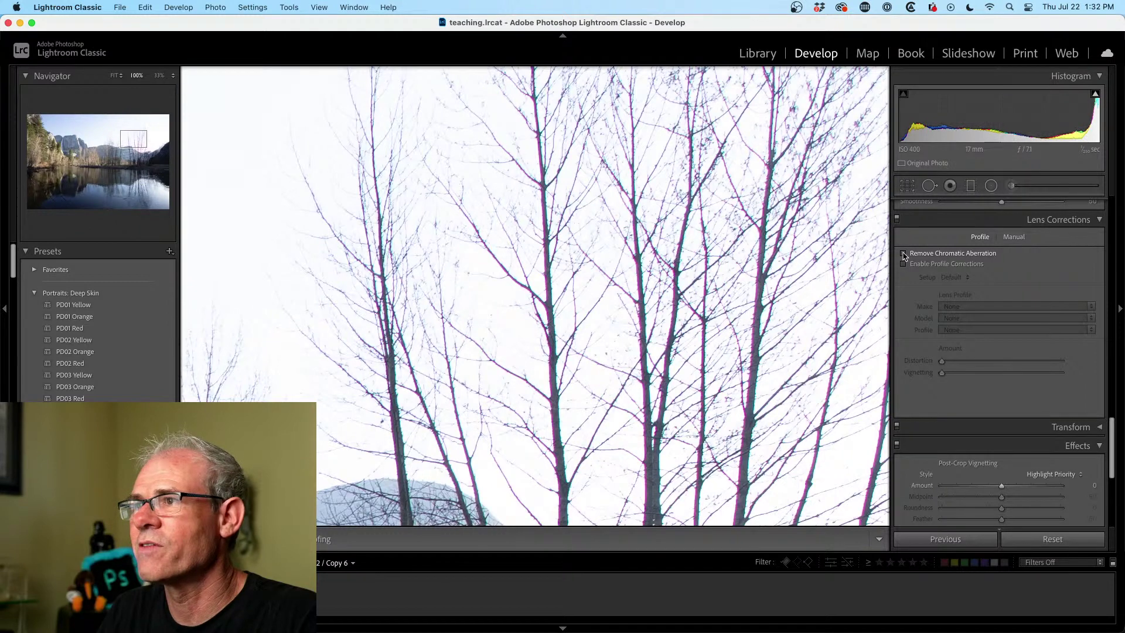
left_click(903, 253)
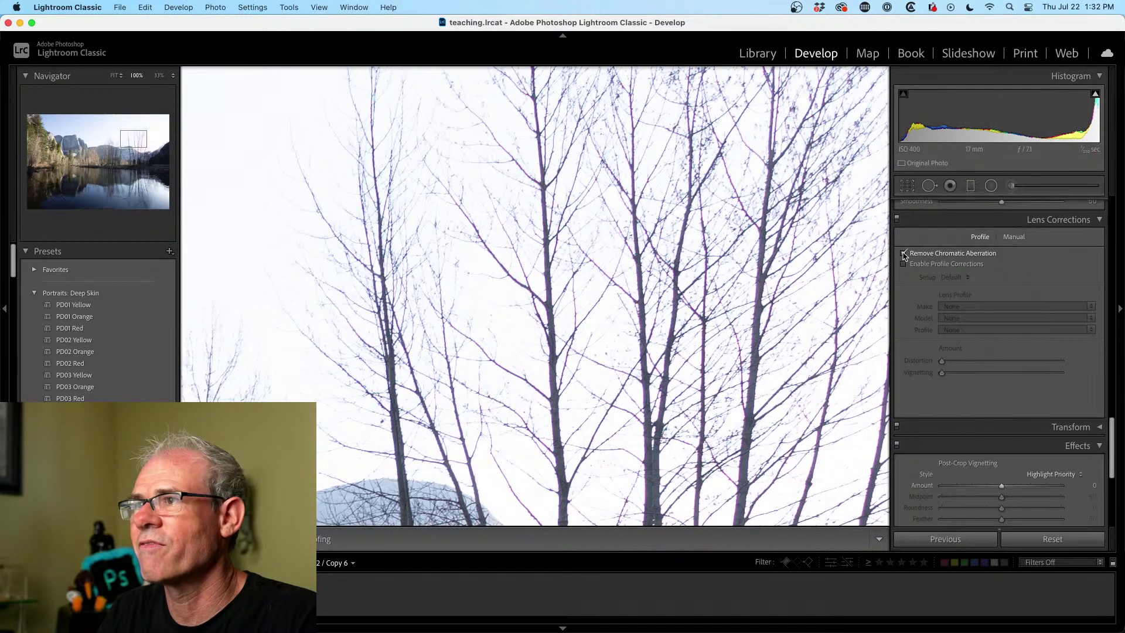
left_click(903, 254)
left_click(903, 254)
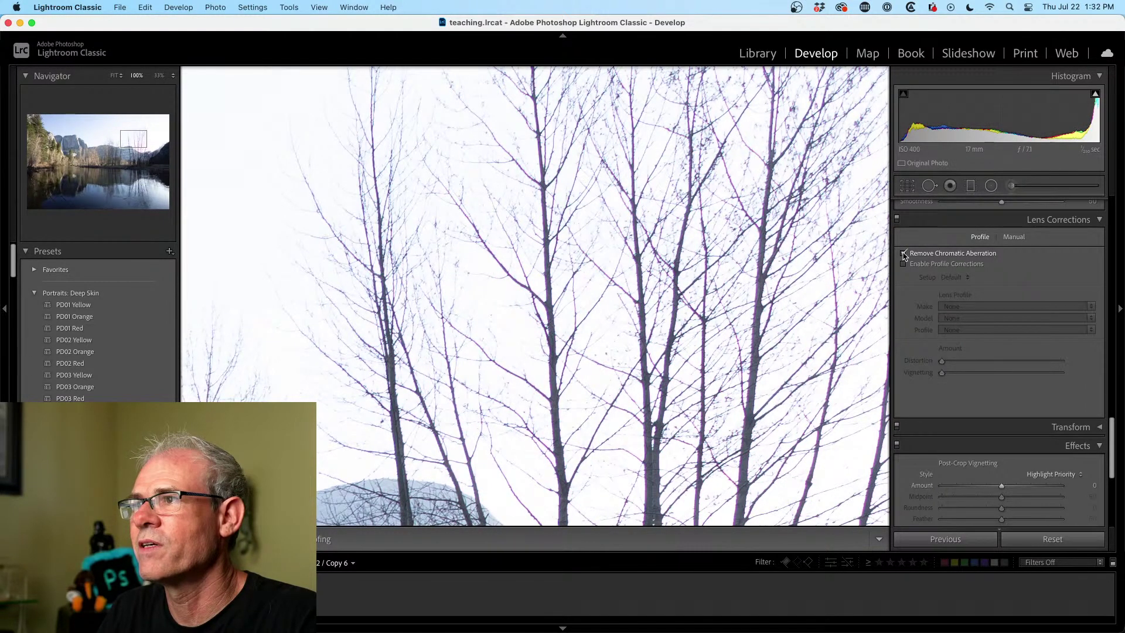
left_click(903, 254)
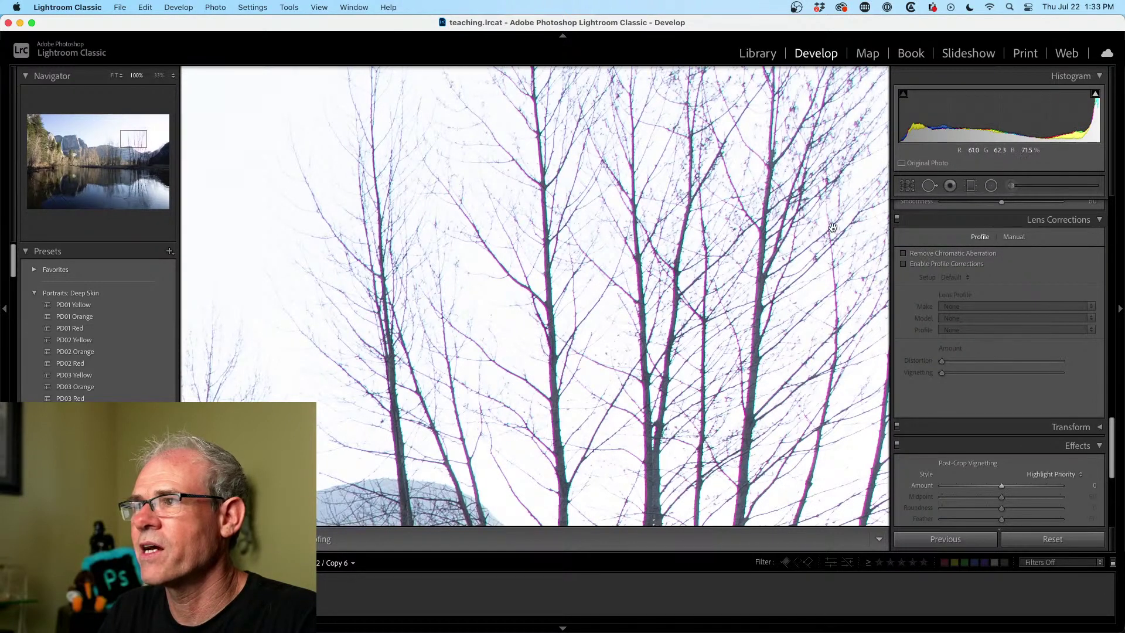
left_click(903, 253)
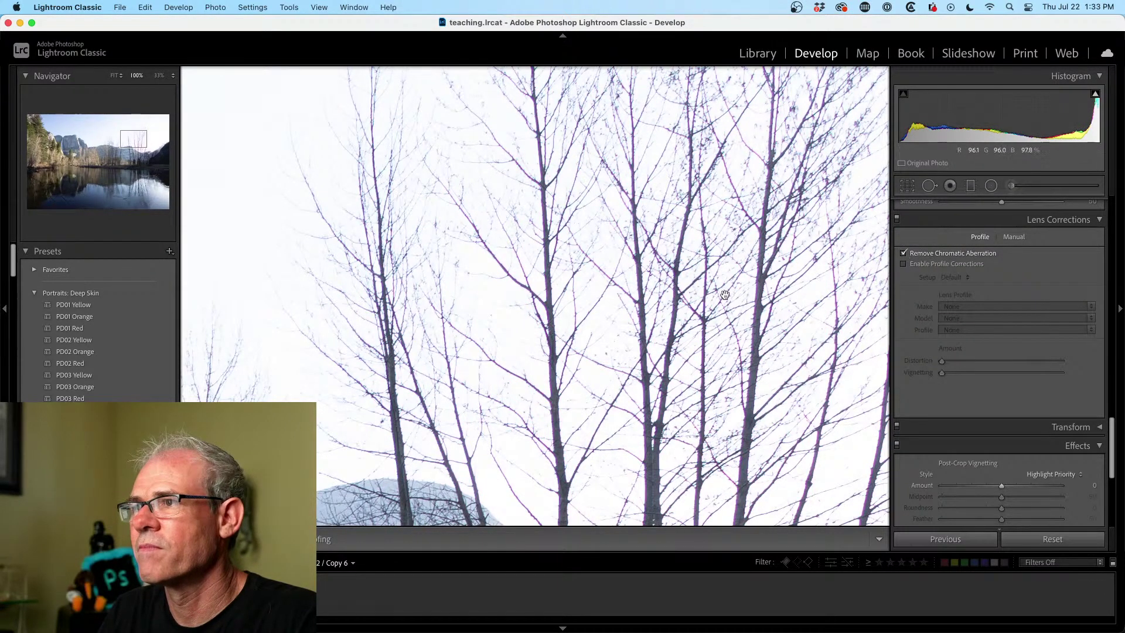
left_click(623, 250)
left_click(743, 174)
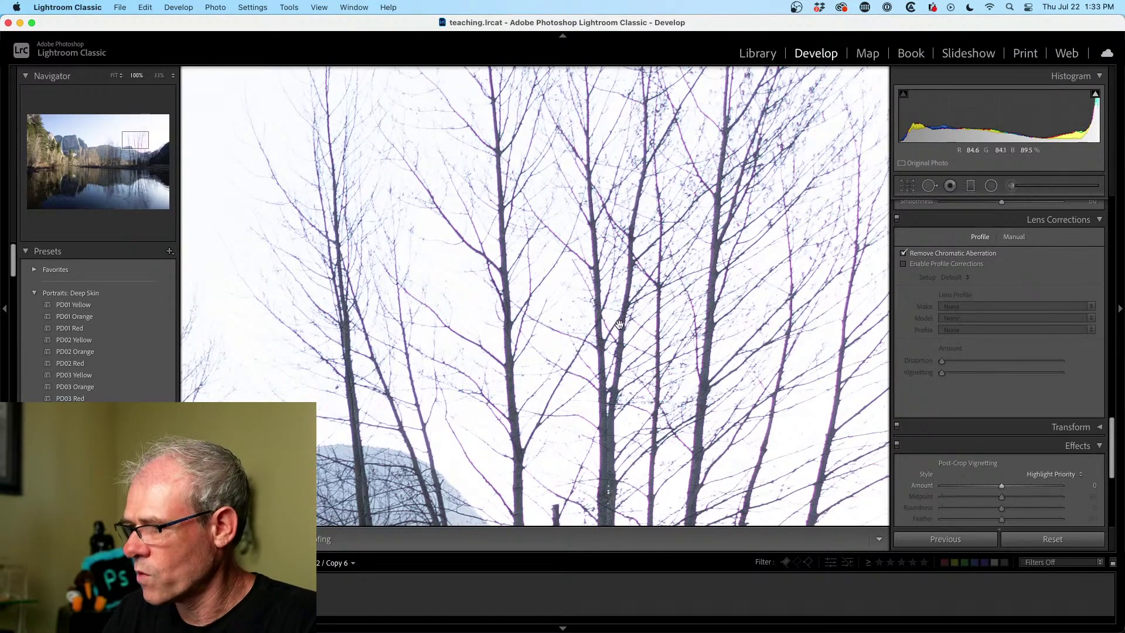
- Try a graduated filter with -4.00 exposure across the sky of the whole lake photo, and undo it
left_click(594, 255)
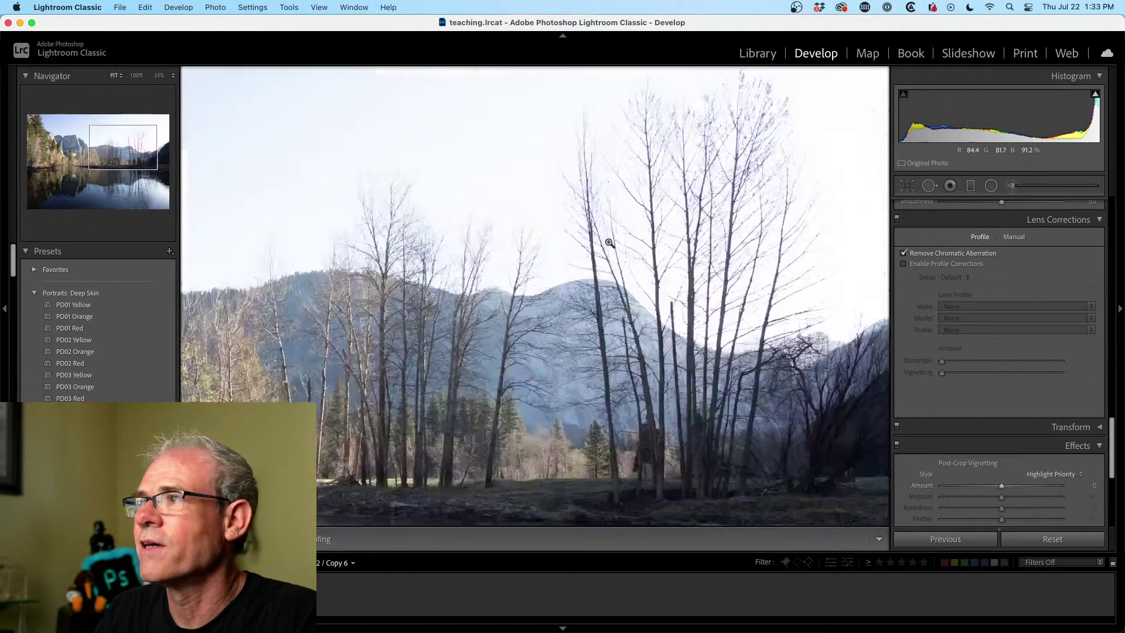
left_click(970, 185)
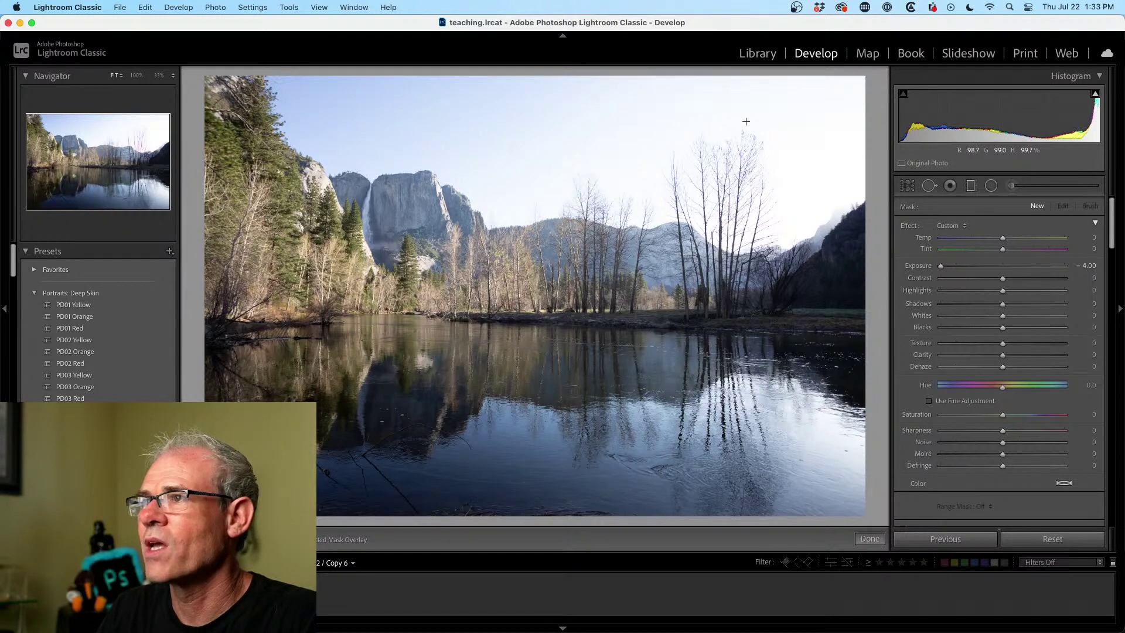
left_click_drag(745, 121, 738, 267)
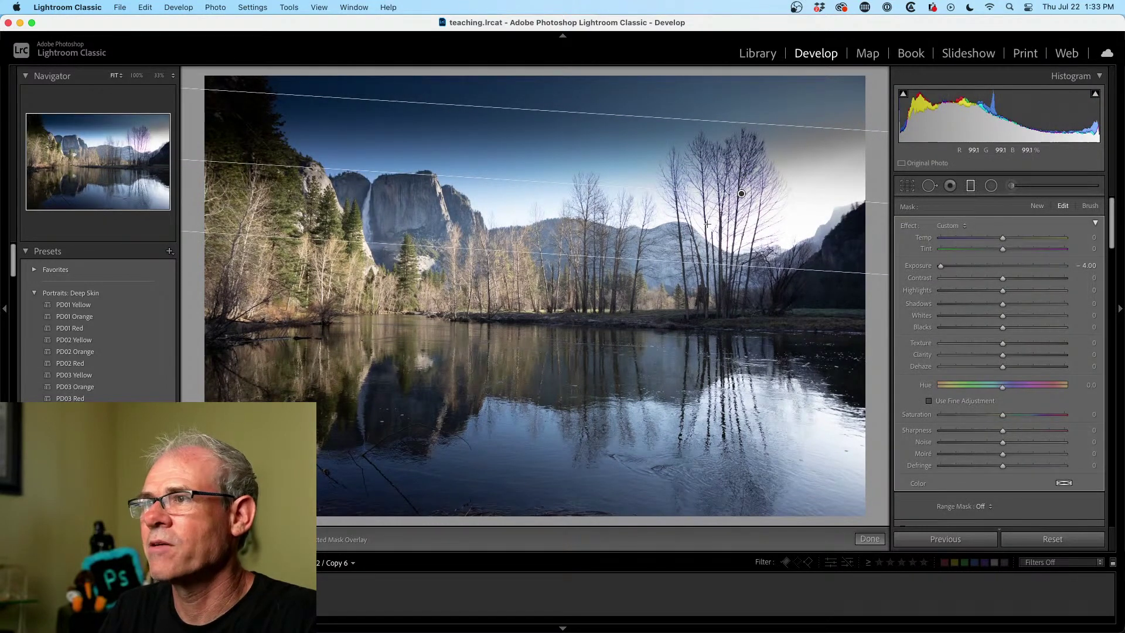
key("super+z")
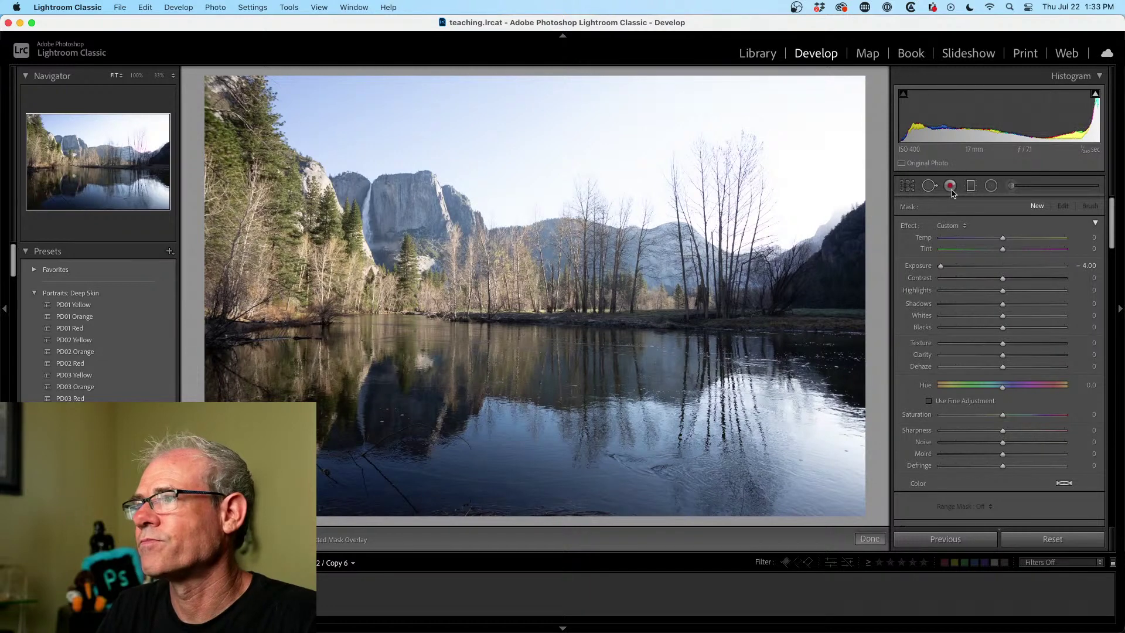
- Paint the bare trees and the sky behind them with the Adjustment Brush at -4.00 exposure, Auto Mask on and density 100
left_click(1010, 186)
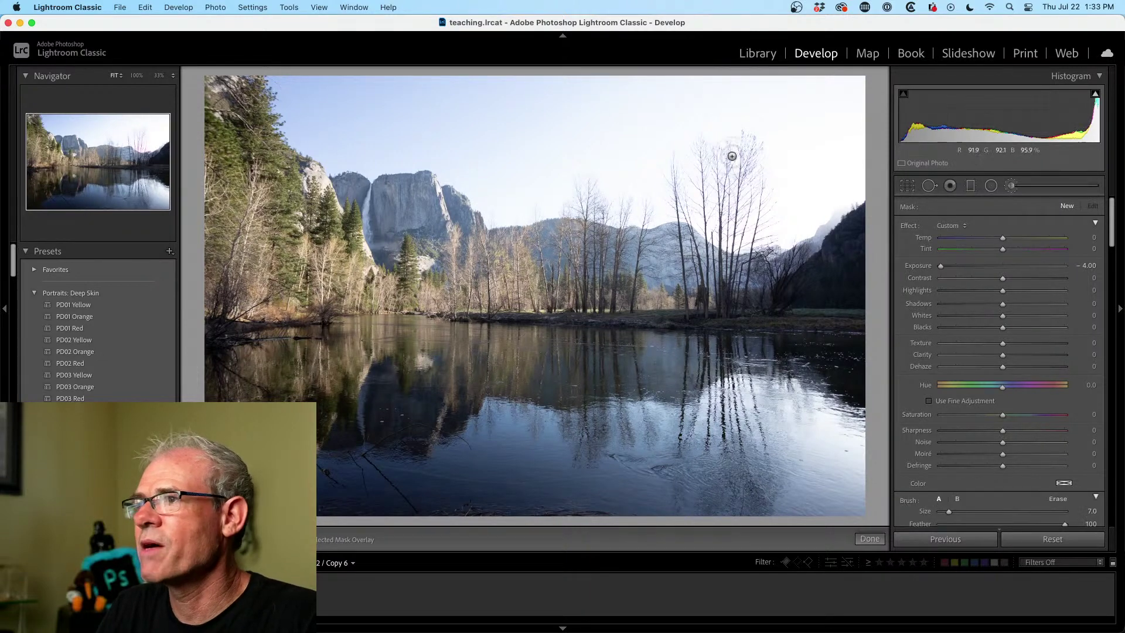
left_click(701, 144)
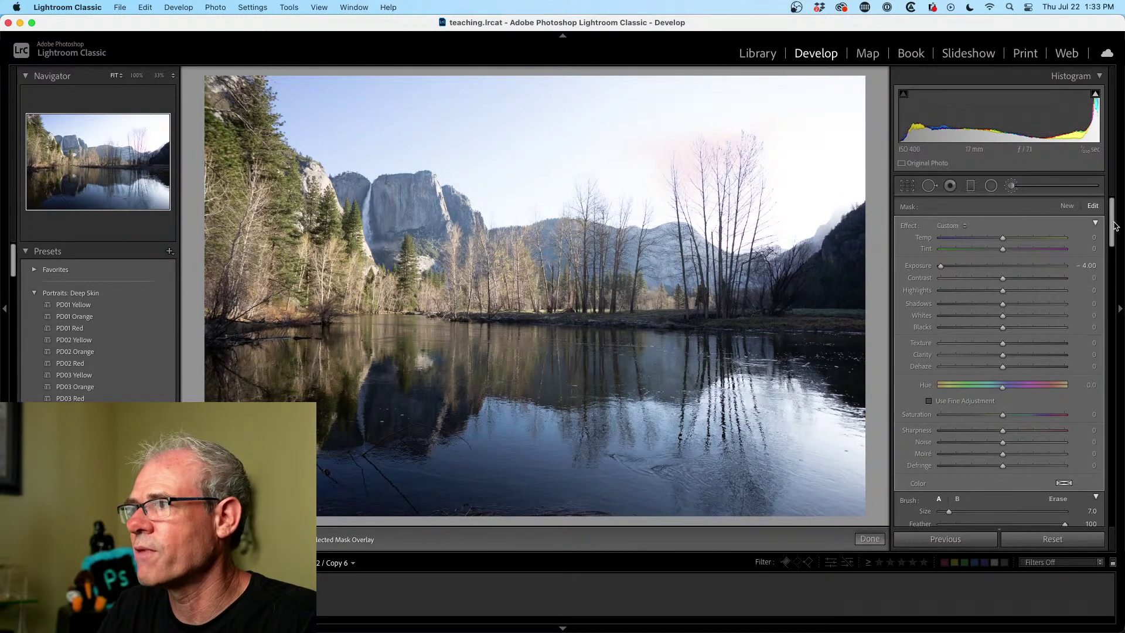
left_click_drag(1115, 226, 1092, 268)
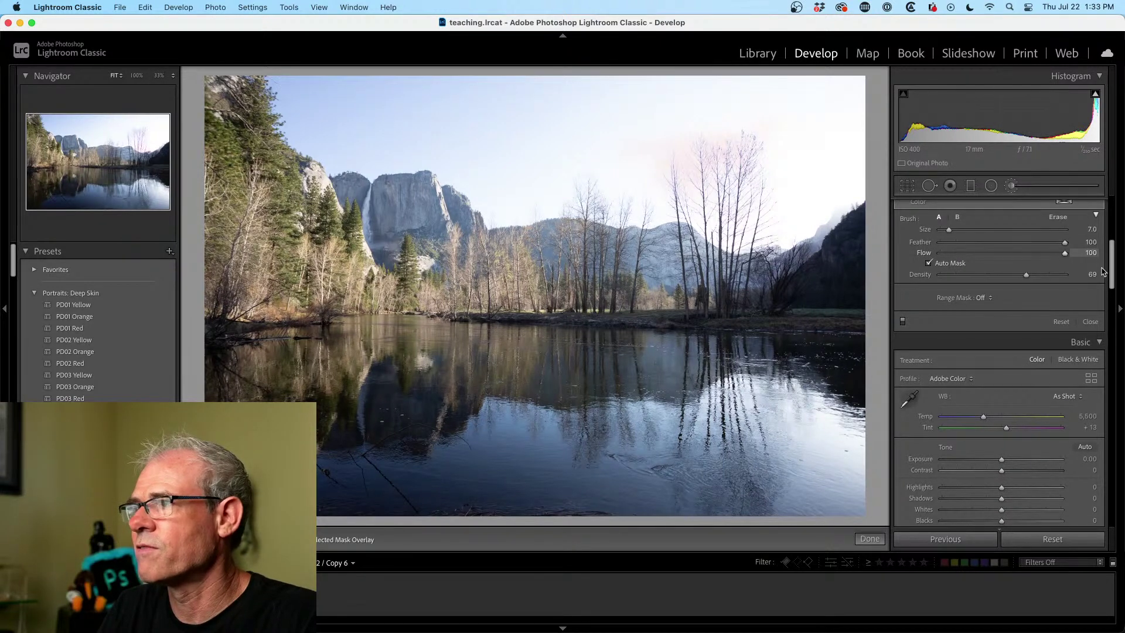
left_click_drag(1058, 275, 1084, 293)
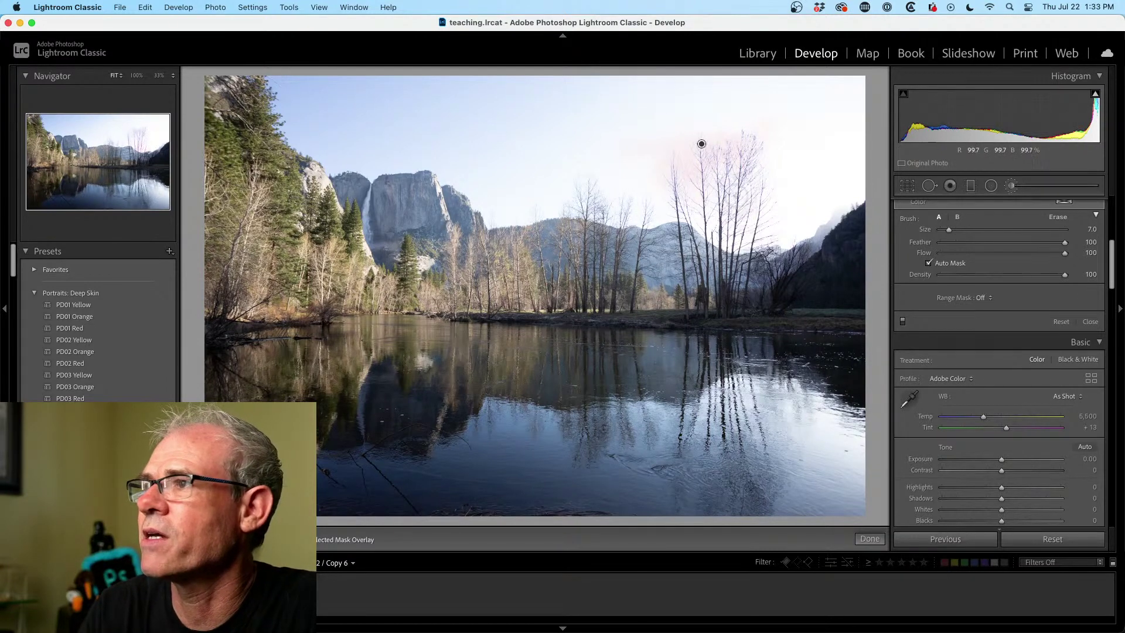
mouse_move(701, 144)
left_mouse_down()
mouse_move(710, 158)
mouse_move(682, 153)
mouse_move(672, 200)
mouse_move(726, 231)
mouse_move(726, 178)
mouse_move(742, 138)
mouse_move(773, 237)
left_mouse_up()
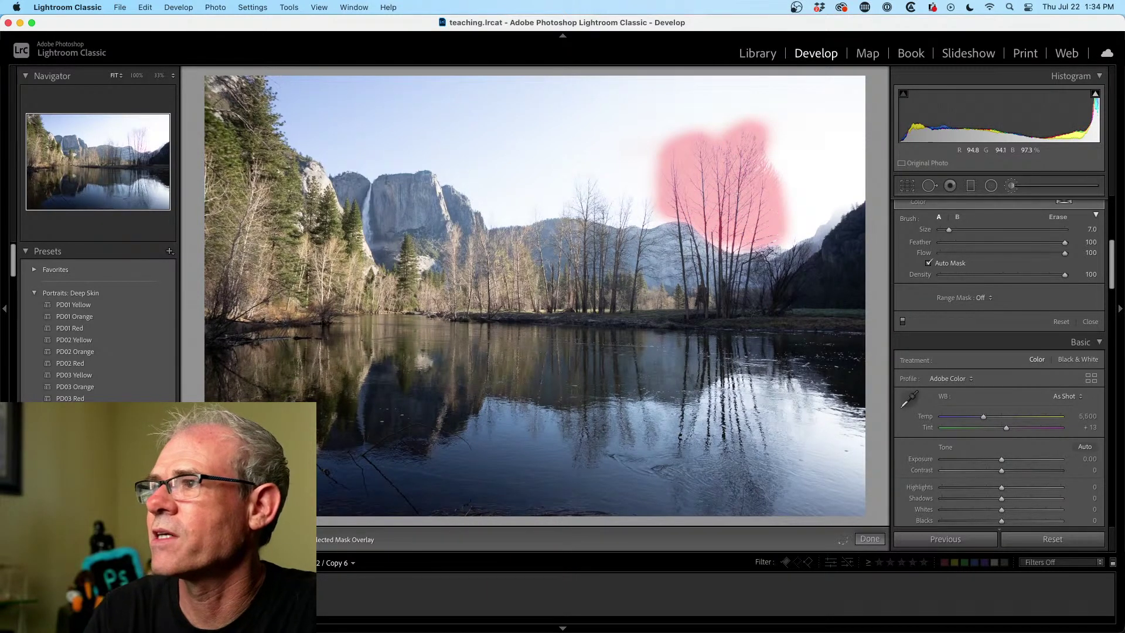
- Turn off Auto Mask and brush over the tree area again to fill and extend its mask
left_click(928, 263)
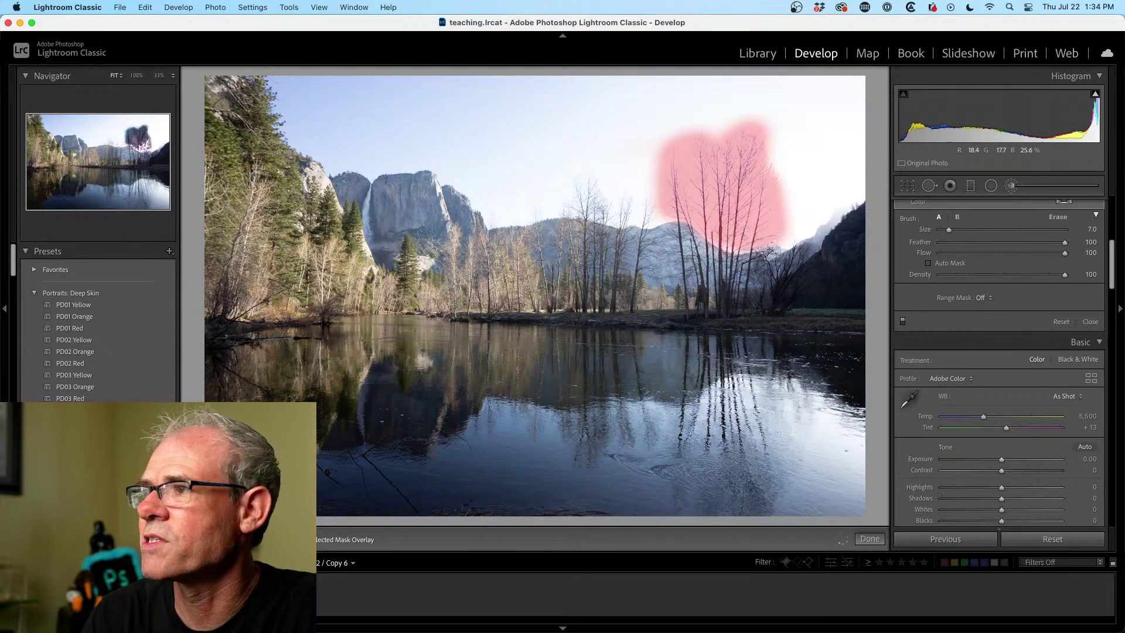
mouse_move(781, 234)
left_mouse_down()
mouse_move(751, 199)
mouse_move(770, 167)
mouse_move(751, 130)
mouse_move(688, 148)
mouse_move(663, 192)
mouse_move(679, 209)
left_mouse_up()
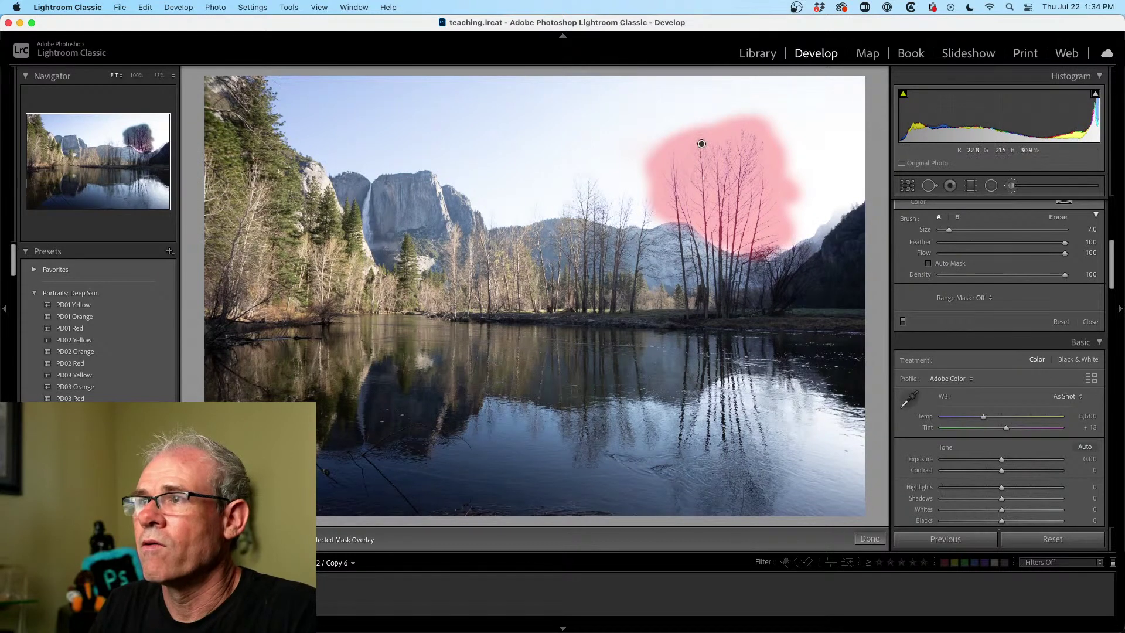
key("alt")
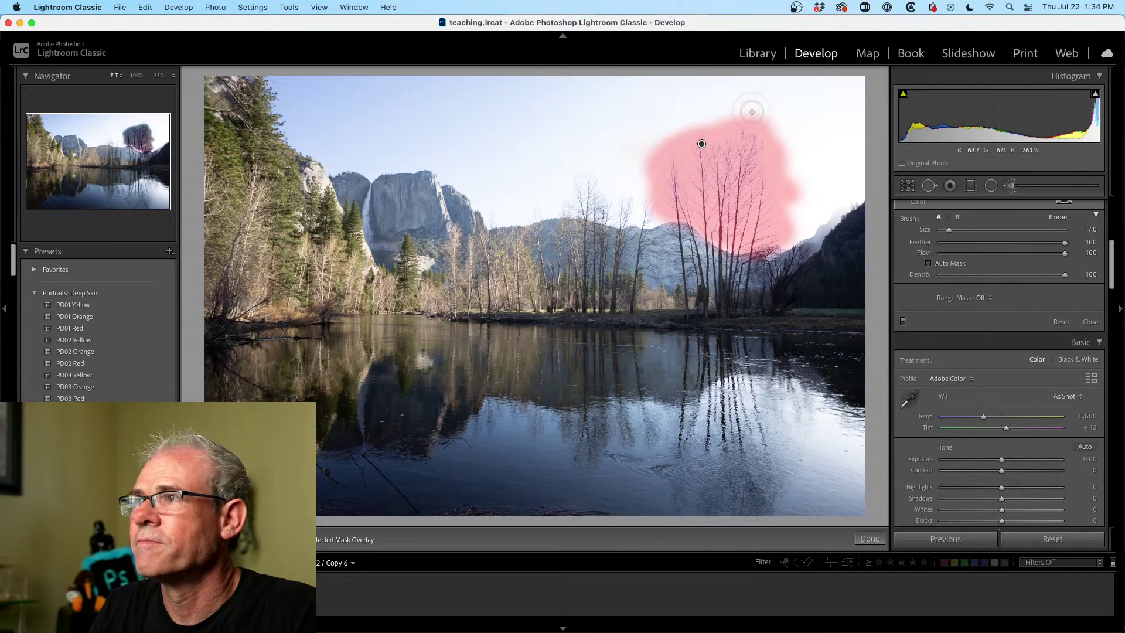
- Inspect the darkened branches at 100% with the Adjustment Brush closed, and reopen the brush
left_click(1013, 187)
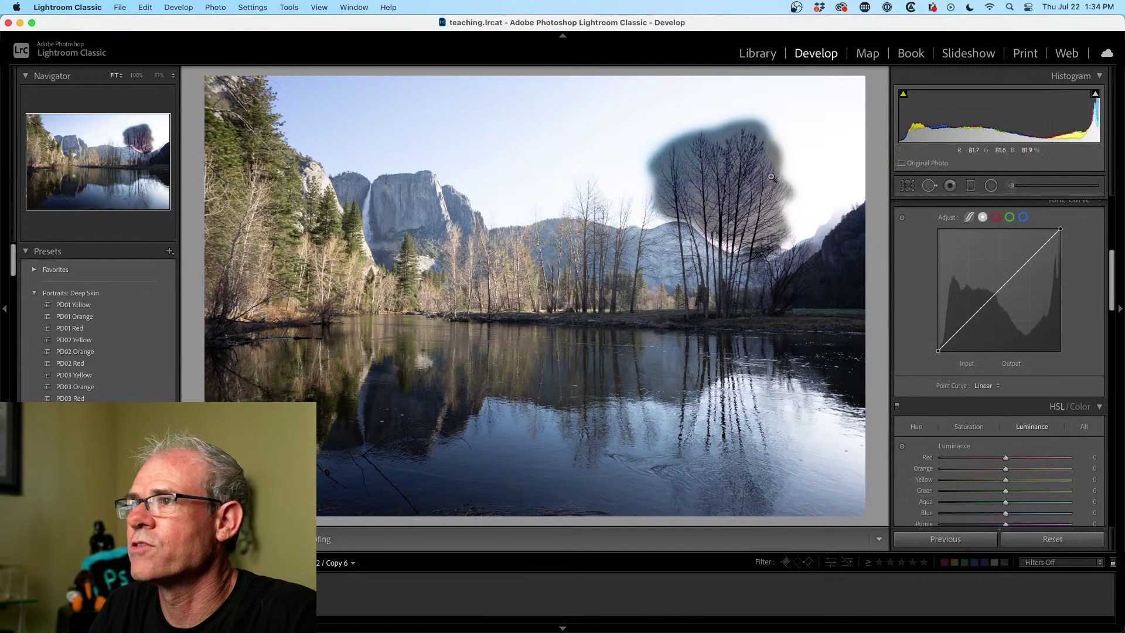
left_click(741, 175)
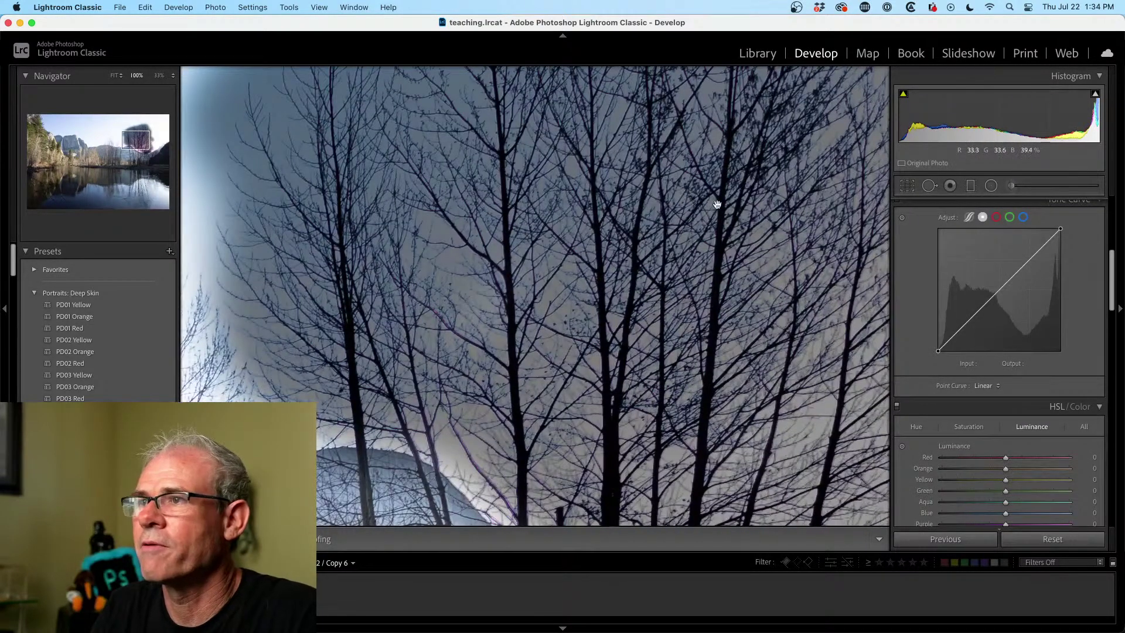
left_click(1011, 188)
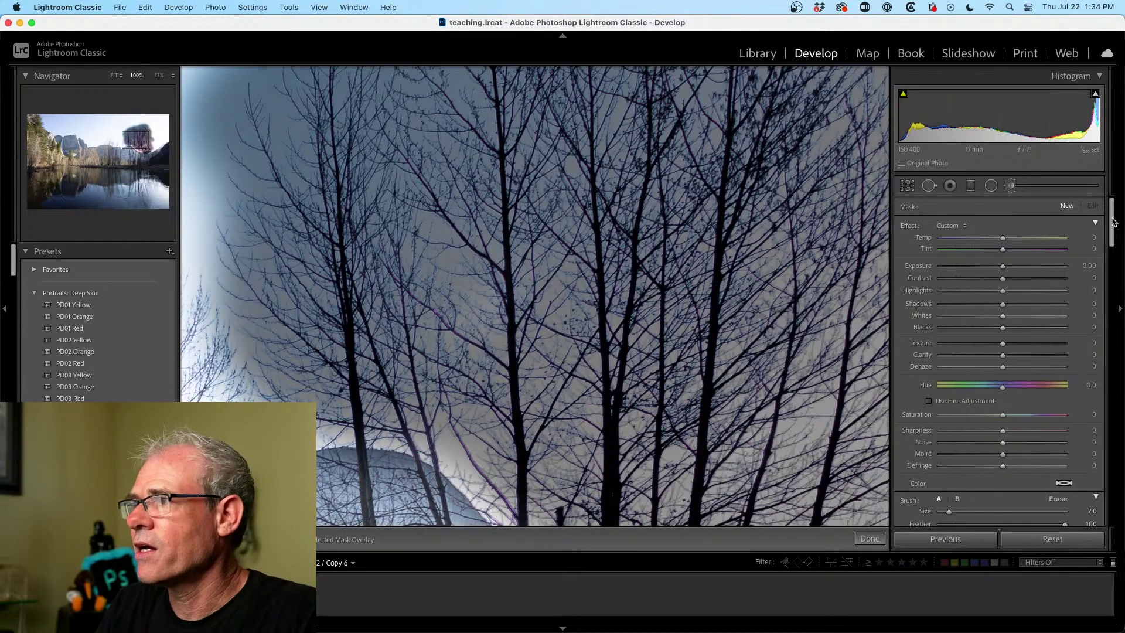
- Set the adjustment brush's Saturation to -100 and compare the tree branches before and after
mouse_move(1113, 221)
left_mouse_down()
mouse_move(1107, 243)
mouse_move(1112, 209)
left_mouse_up()
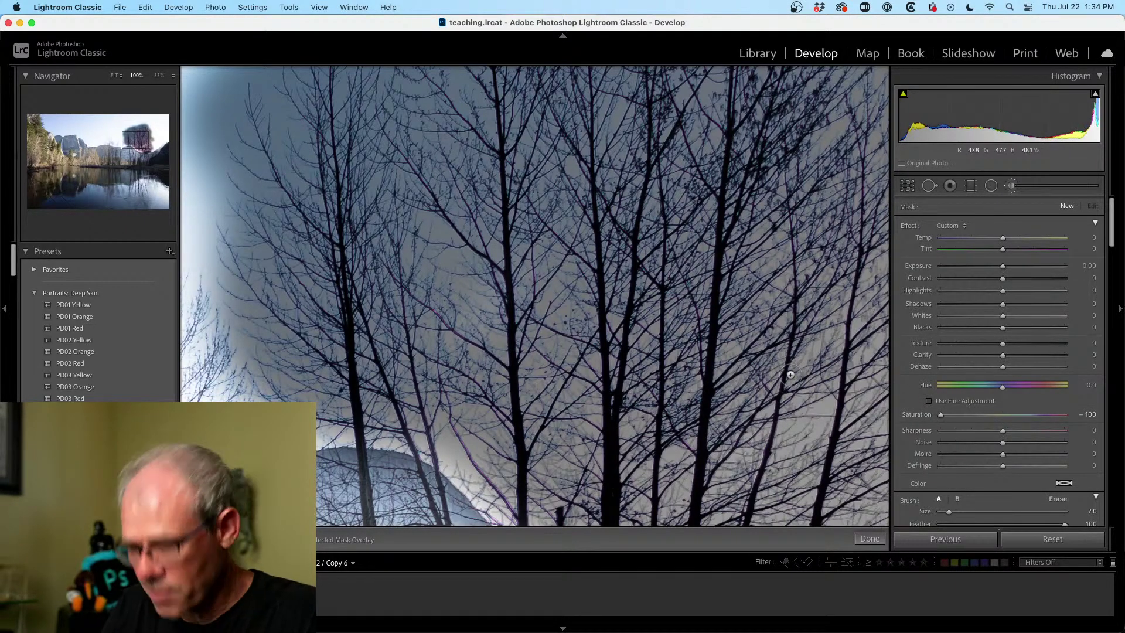
key("backslash")
key("backslash")
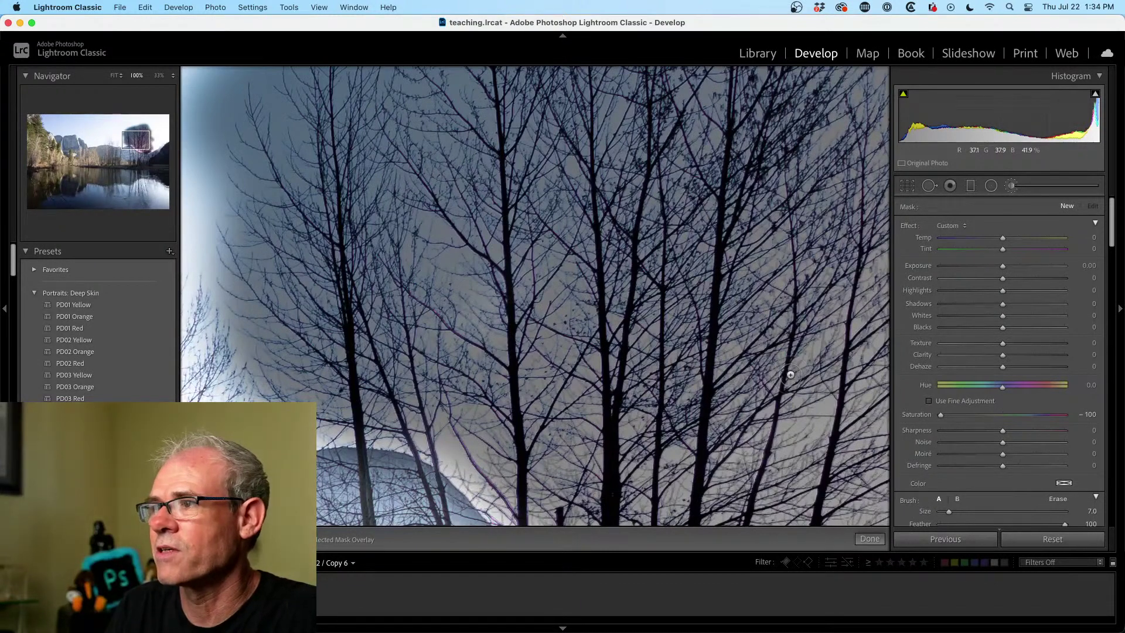
key("backslash")
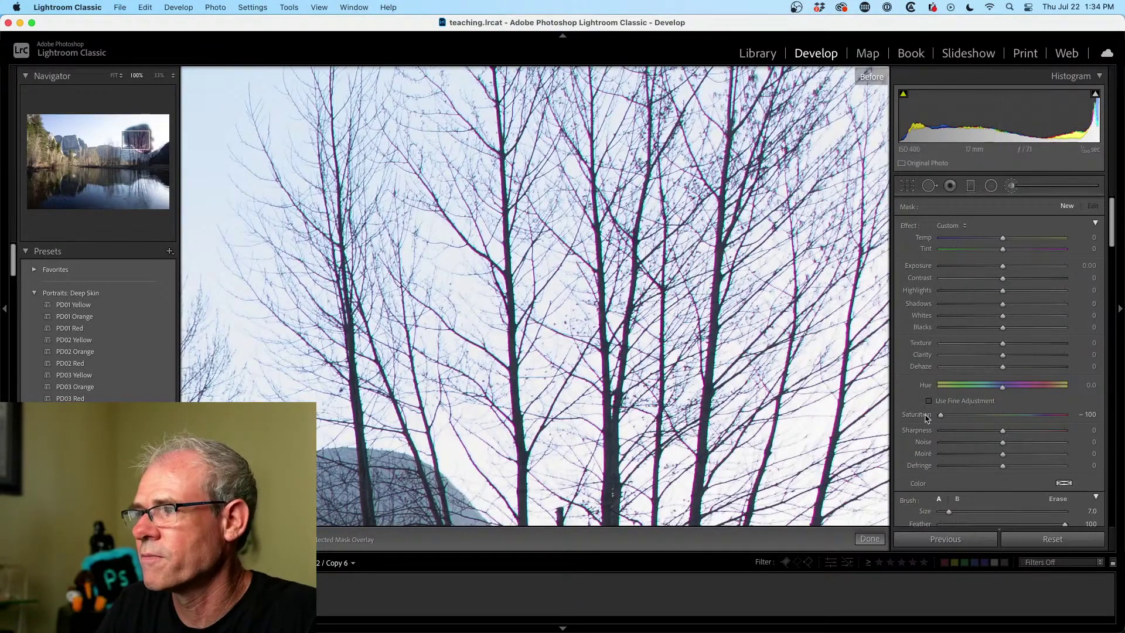
left_click_drag(948, 413, 926, 414)
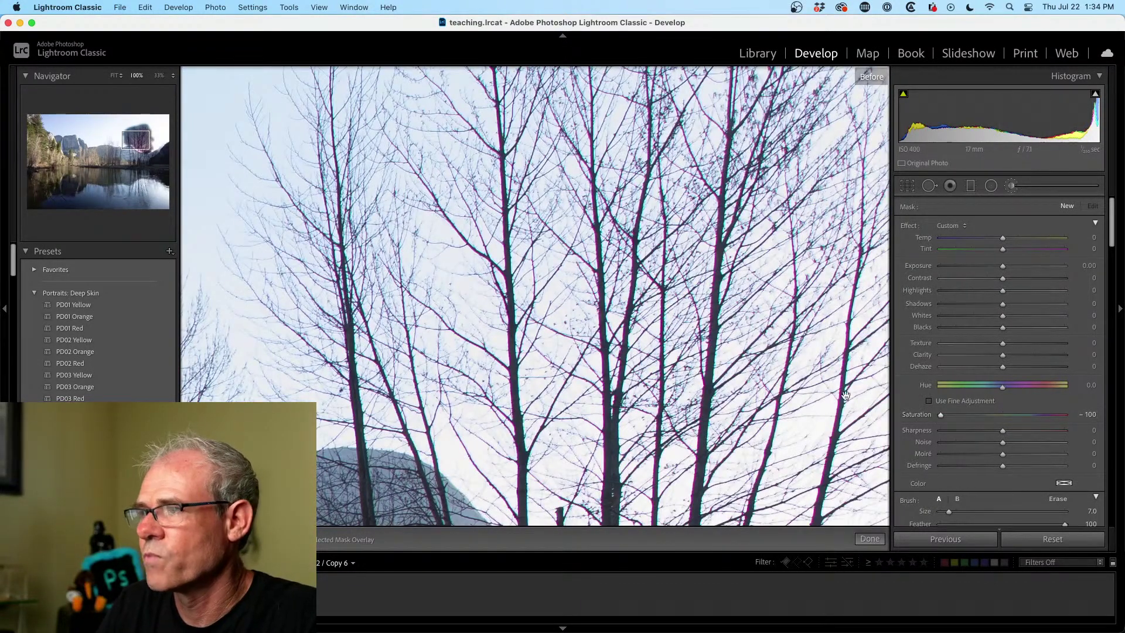
key("backslash")
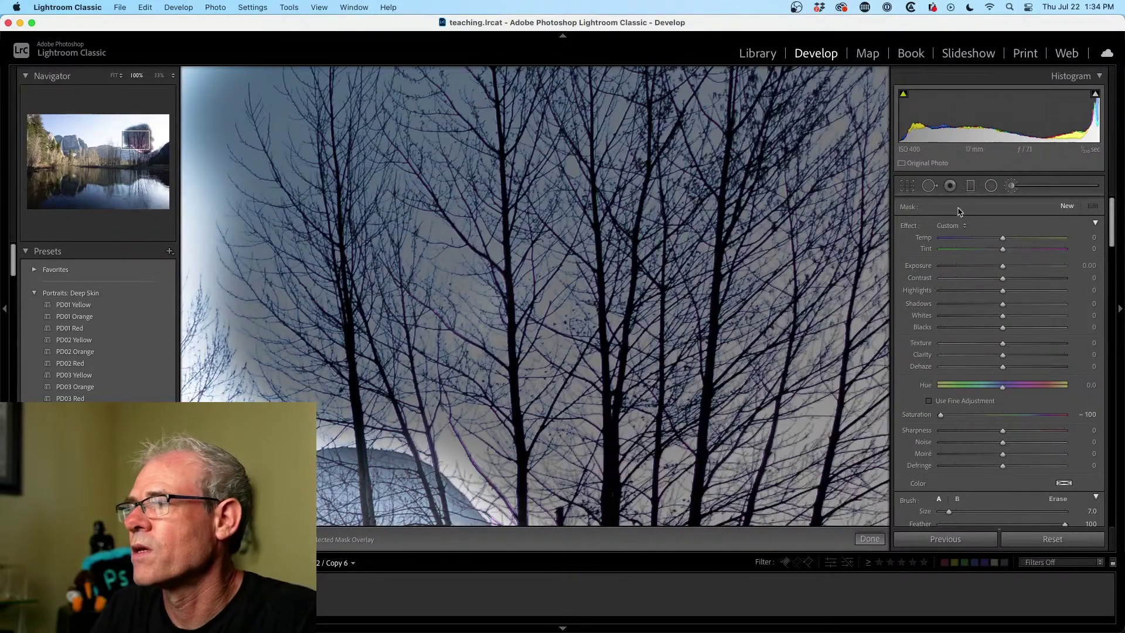
- Undo the dark brush strokes over the tall bare trees, close the adjustment brush and show the whole photo
key("super+z")
key("super+z")
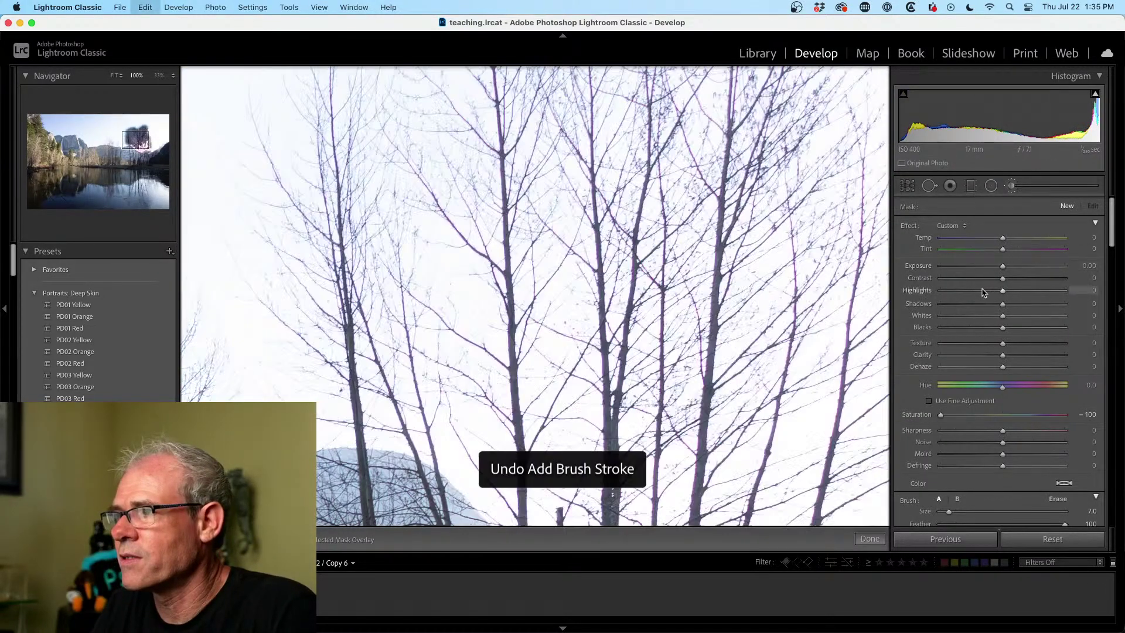
key("super+z")
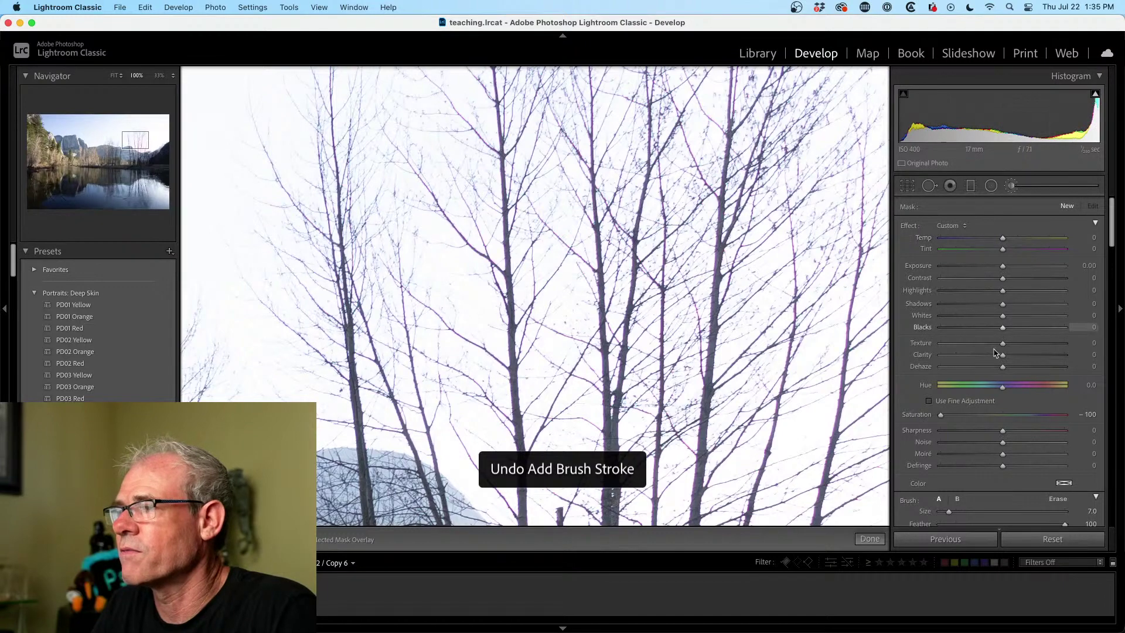
left_click(1010, 186)
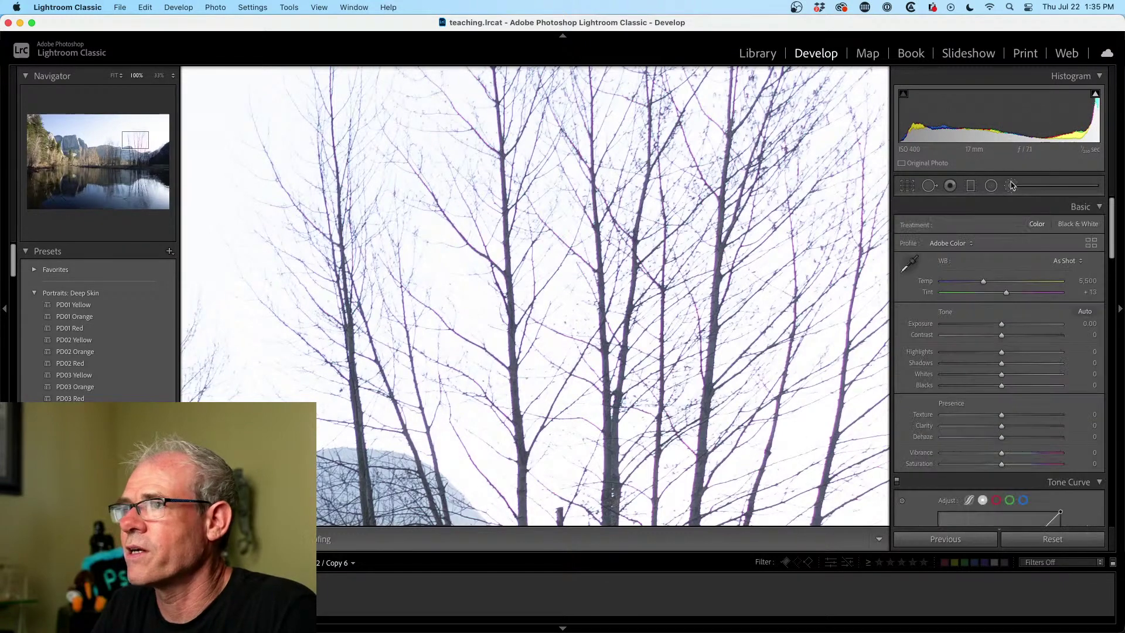
left_click(689, 232)
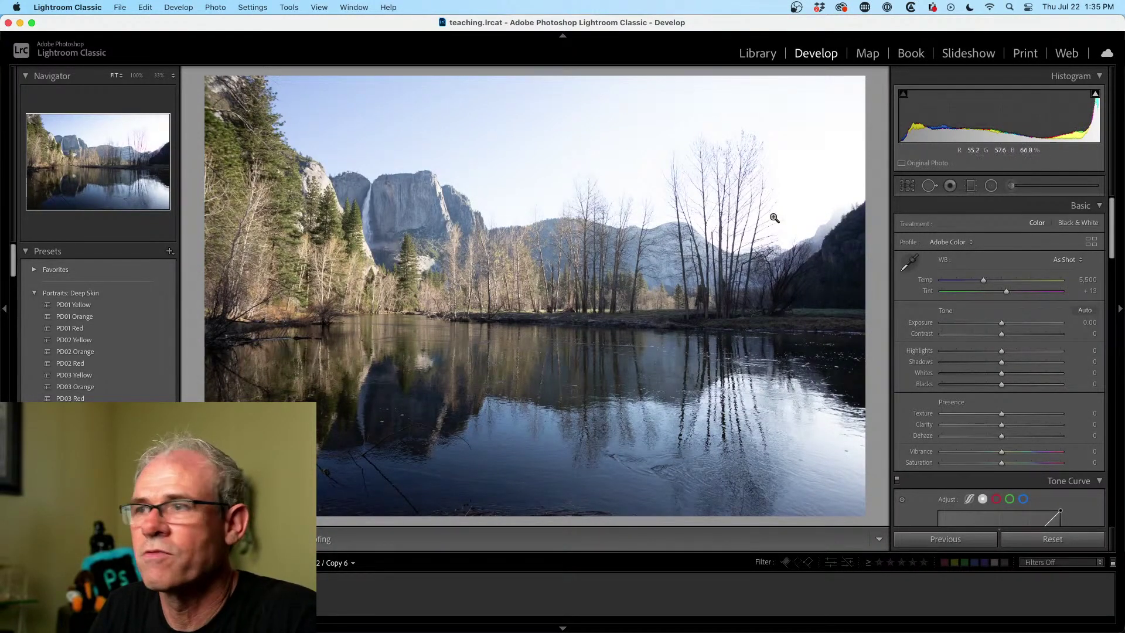
- Brush a new adjustment mask with Exposure -4.00 over the tall bare trees against the bright sky
key("shift+b")
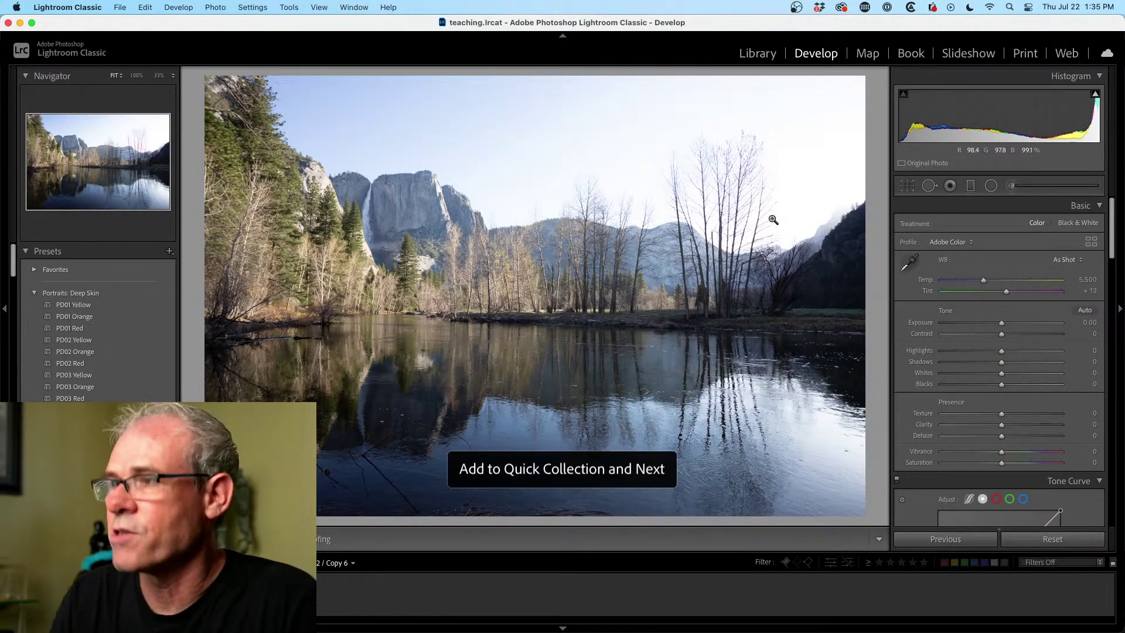
left_click(1011, 186)
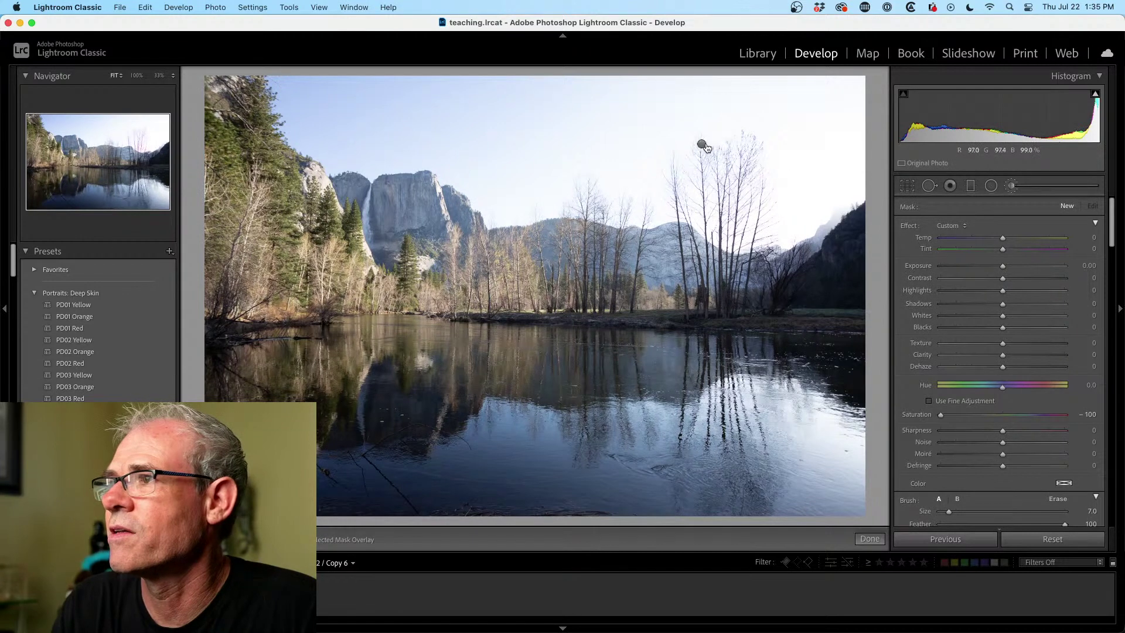
left_click(701, 143)
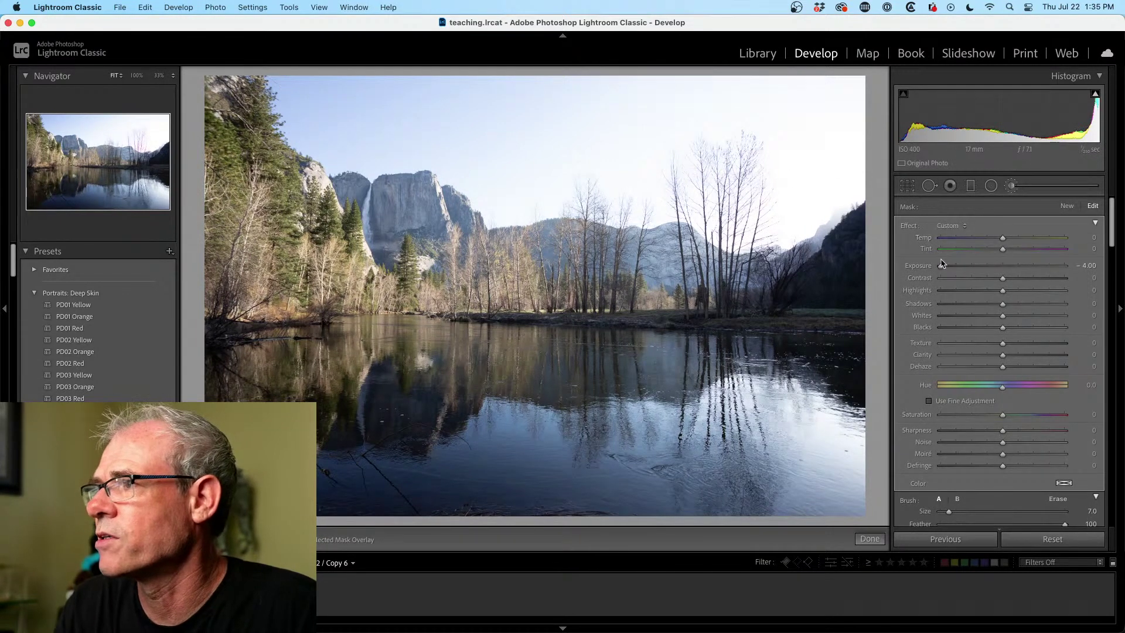
left_click_drag(1004, 263, 940, 265)
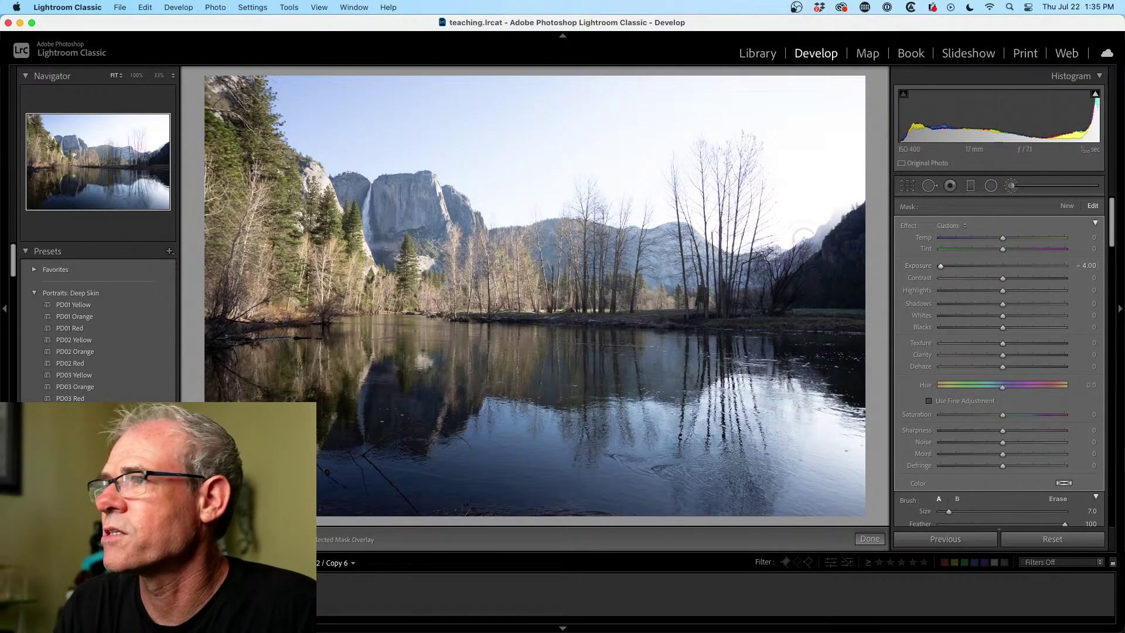
mouse_move(743, 172)
left_mouse_down()
mouse_move(683, 173)
mouse_move(684, 163)
mouse_move(691, 199)
mouse_move(755, 227)
mouse_move(711, 162)
mouse_move(779, 237)
mouse_move(706, 228)
mouse_move(710, 214)
mouse_move(769, 209)
left_mouse_up()
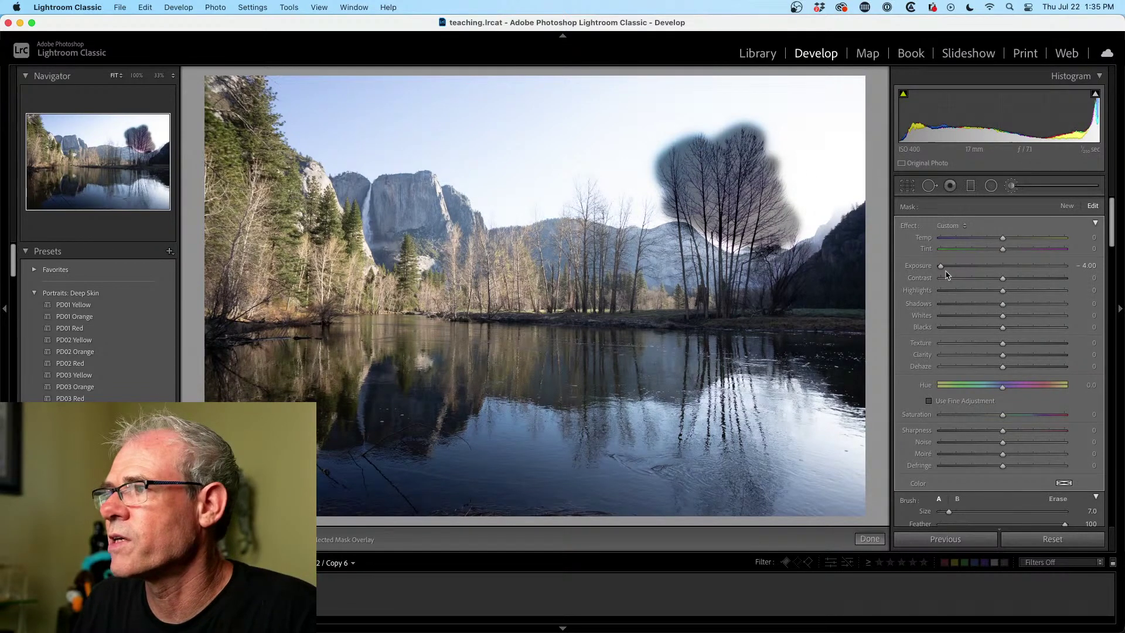
- Reset the tree mask's Exposure to 0.00, set its Saturation to -100 and inspect the branches at 100% zoom
left_click_drag(940, 267, 1006, 267)
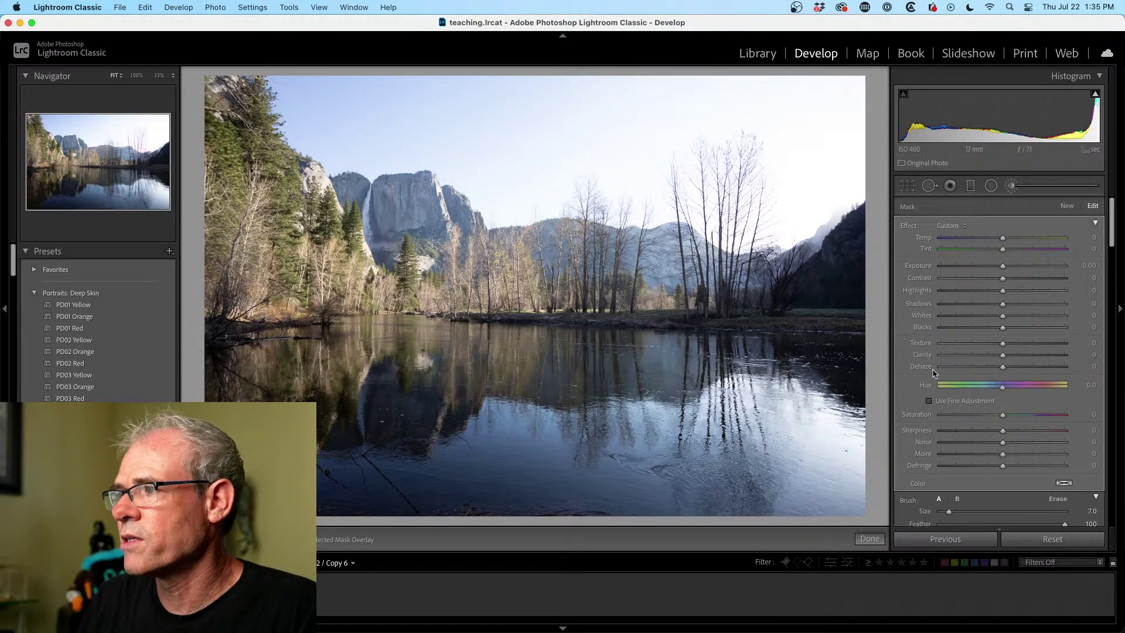
left_click_drag(999, 416, 888, 418)
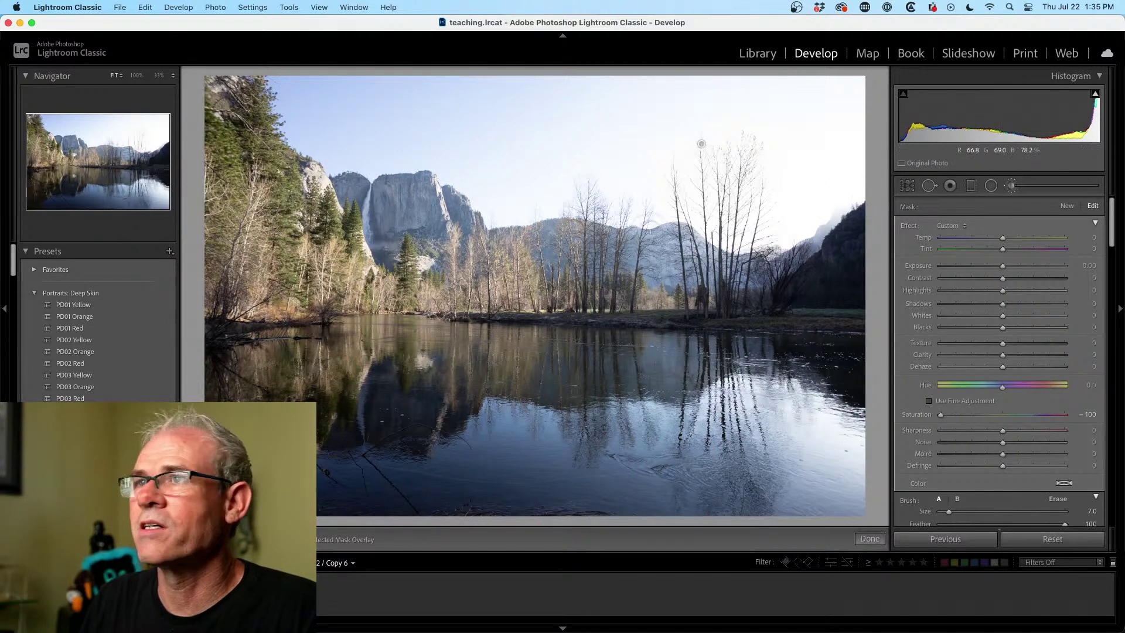
left_click(137, 75)
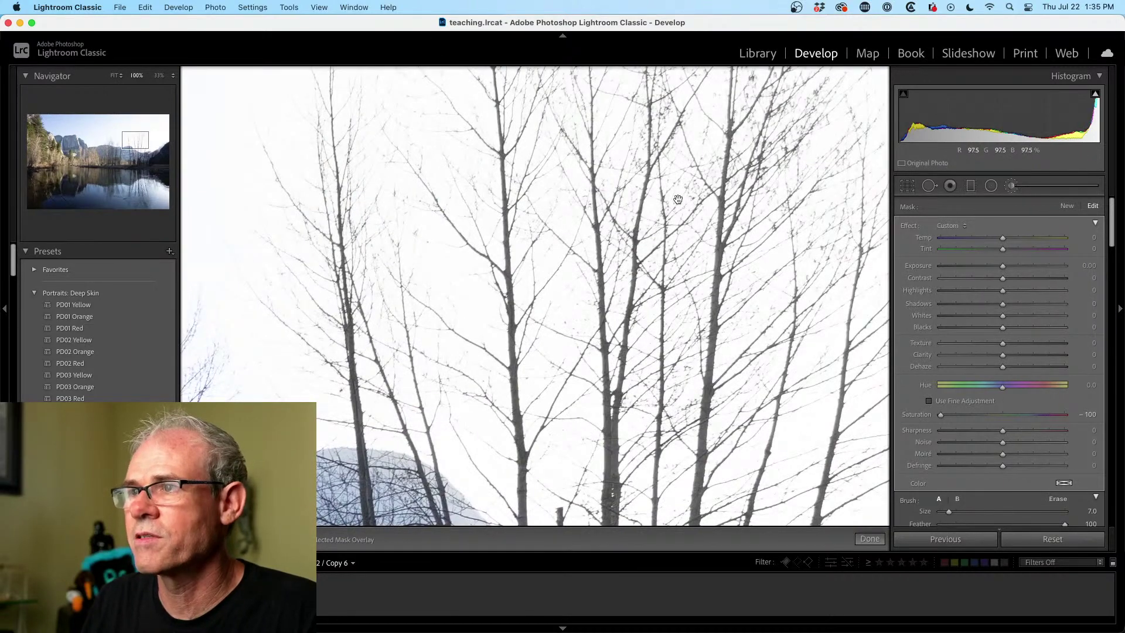
left_click_drag(679, 201, 753, 137)
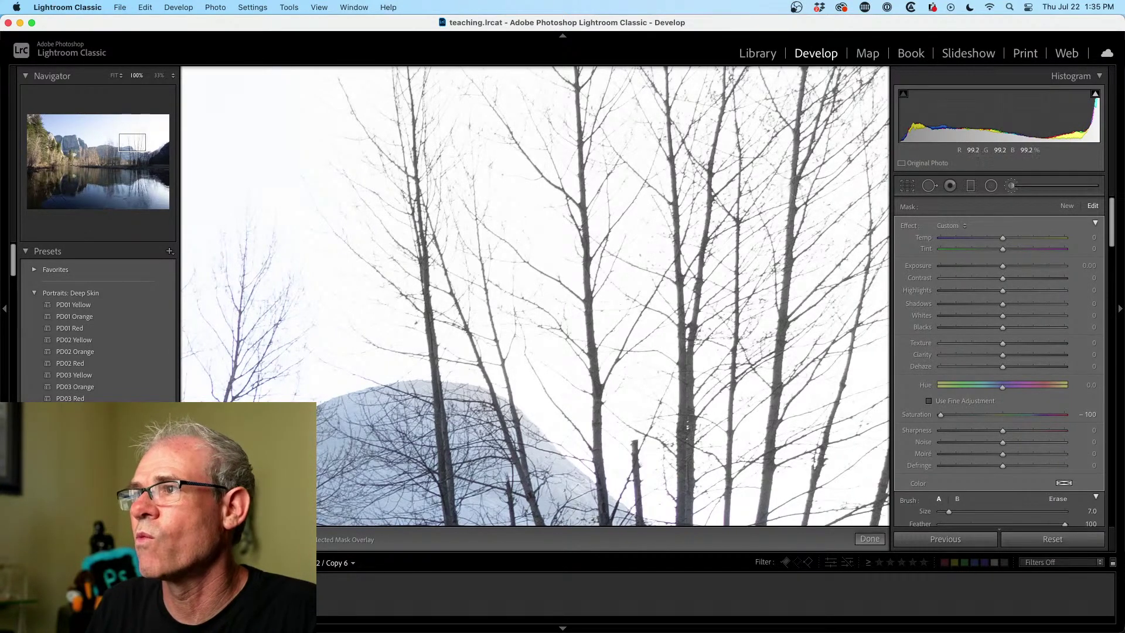
- View the trees at 33% zoom and compare the desaturated result with the original
left_click(158, 76)
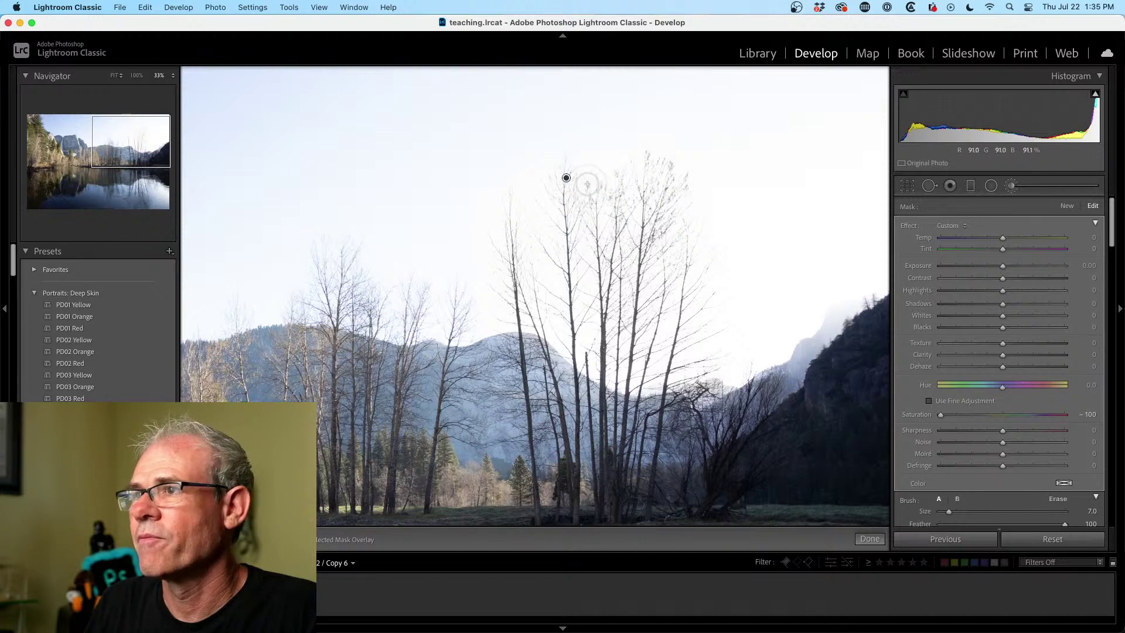
key("backslash")
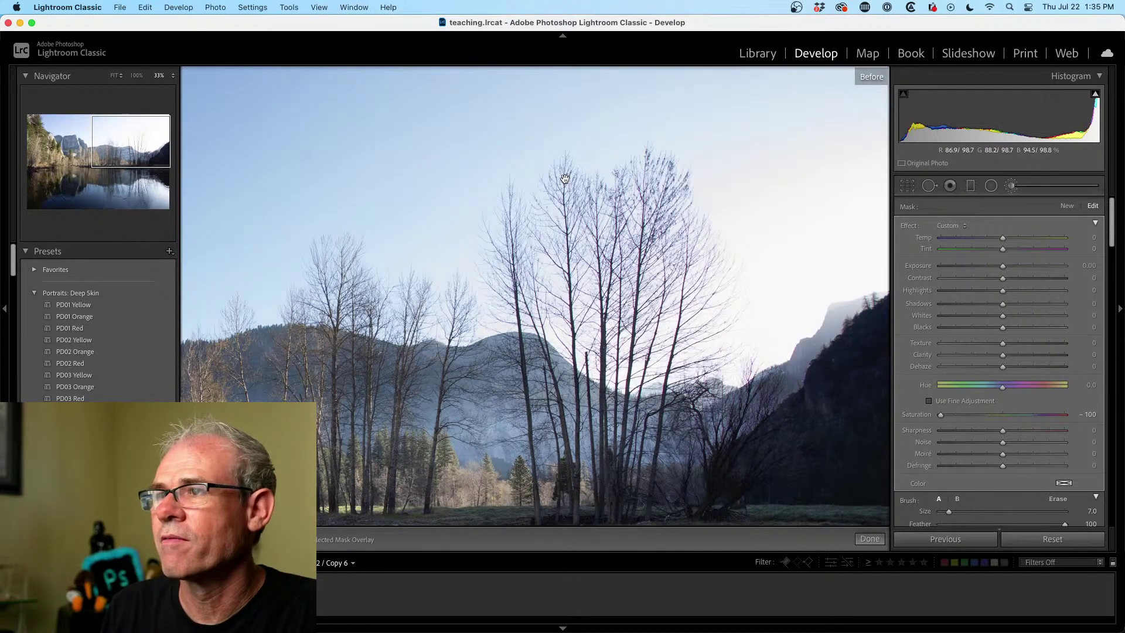
key("backslash")
key("backslash")
key("backslash")
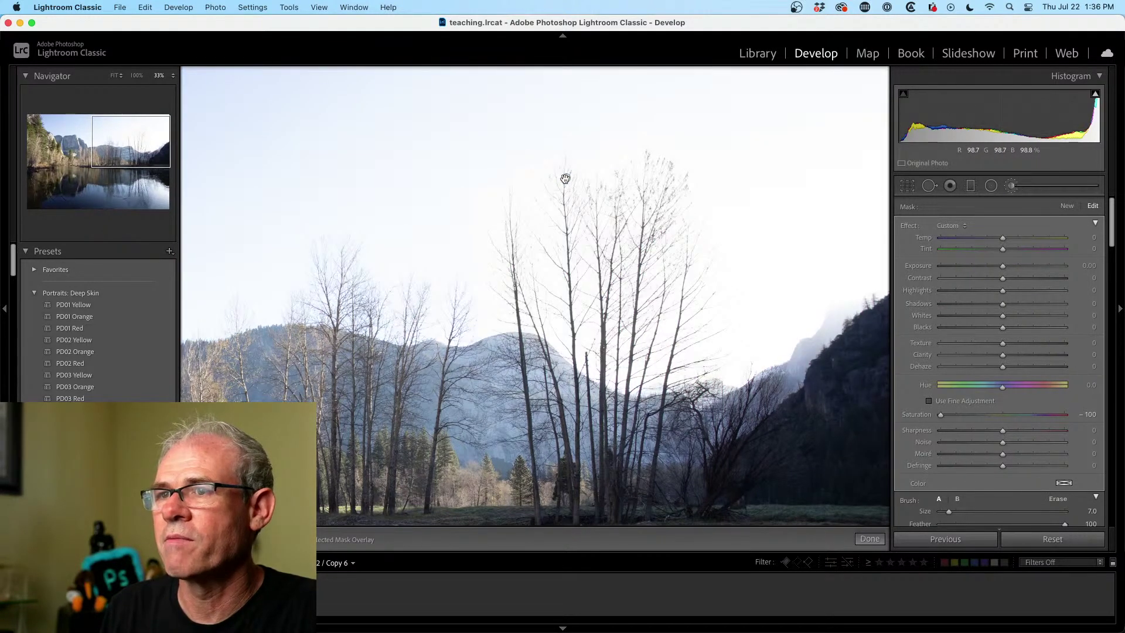
left_click(970, 186)
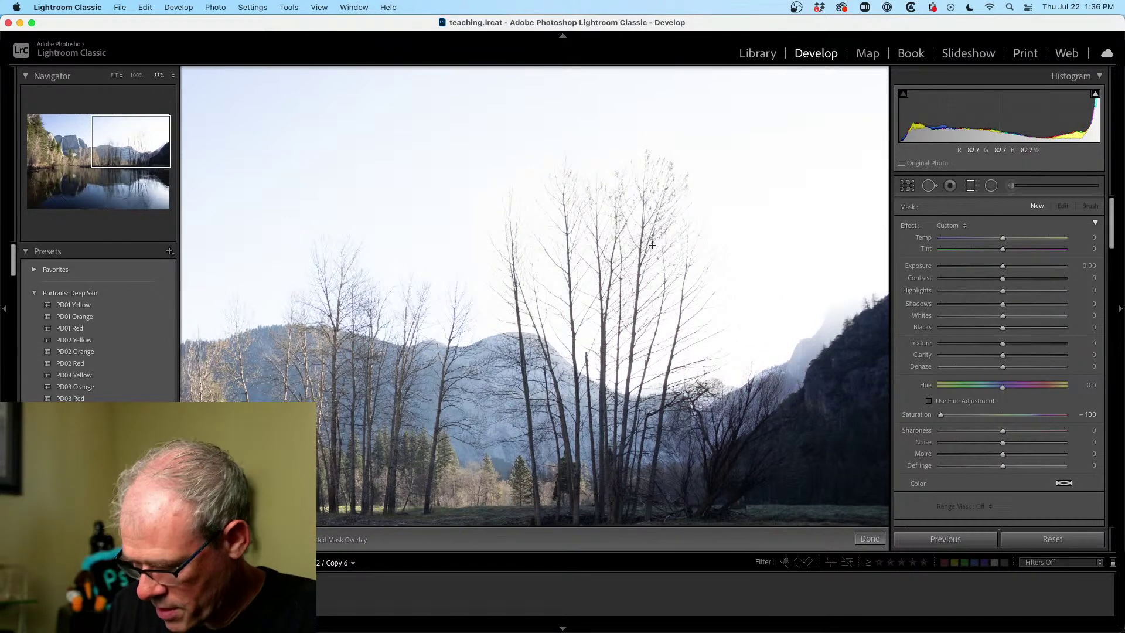
key("backslash")
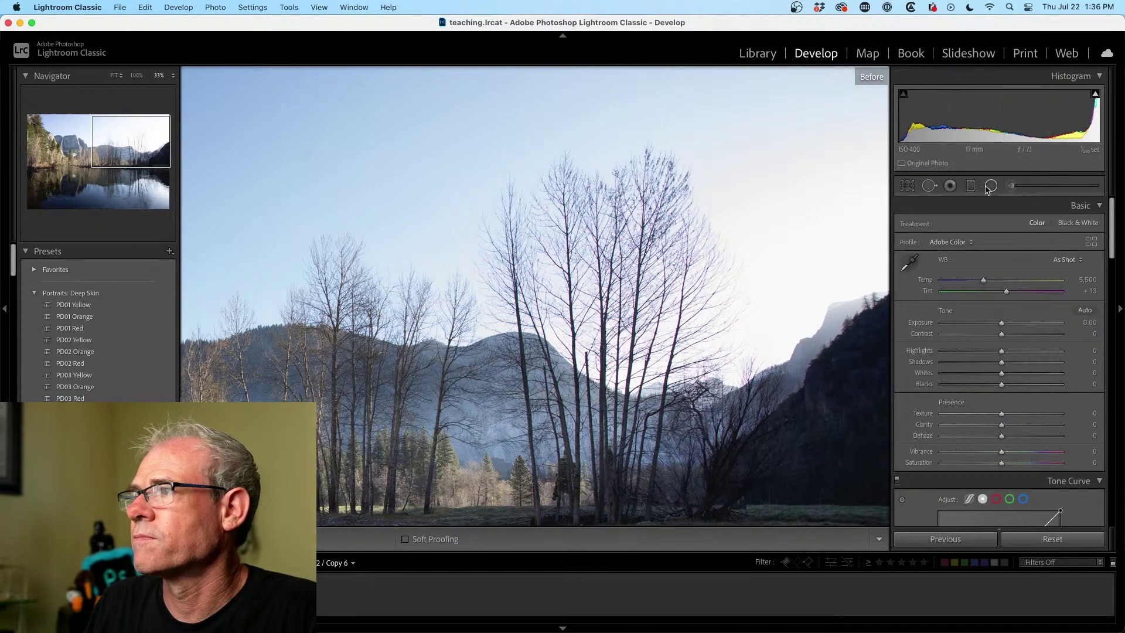
left_click(1010, 185)
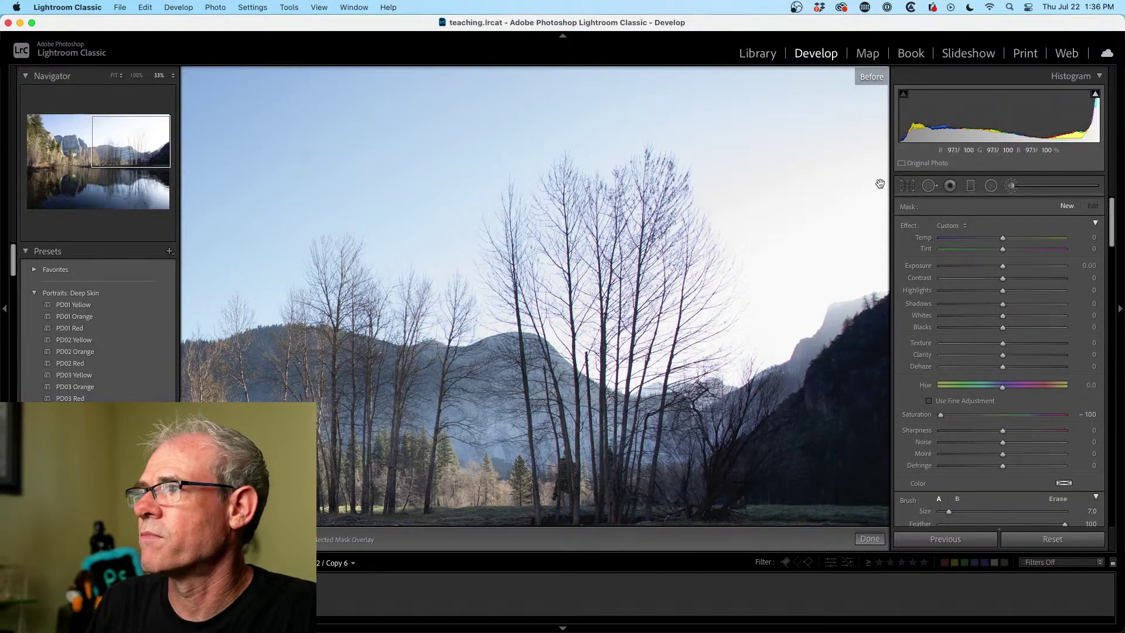
left_click(907, 185)
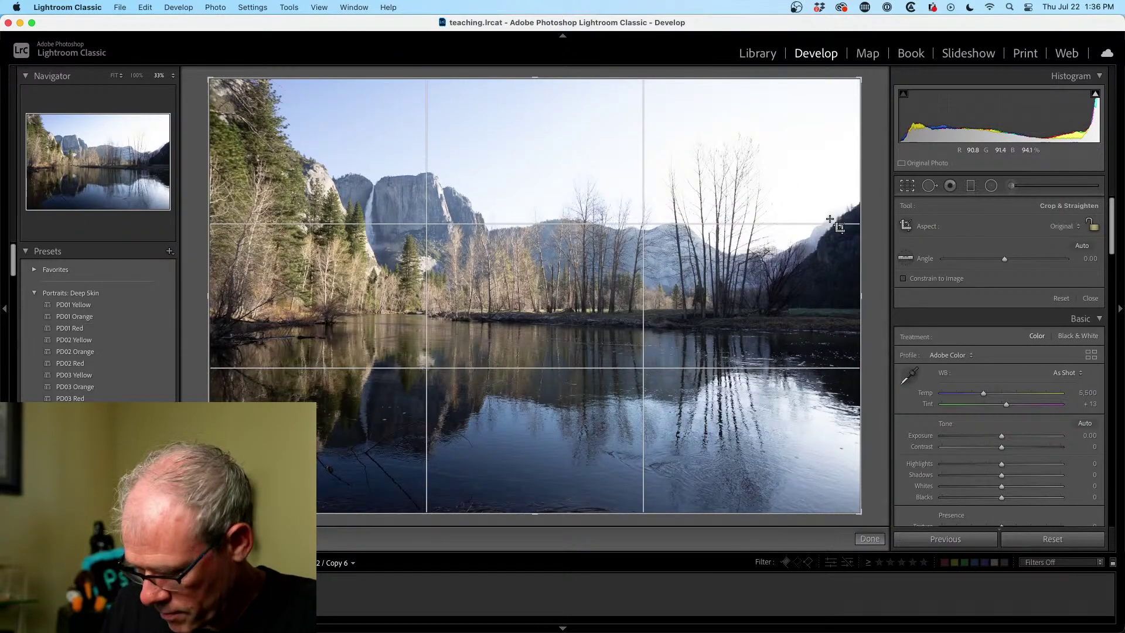
key("z")
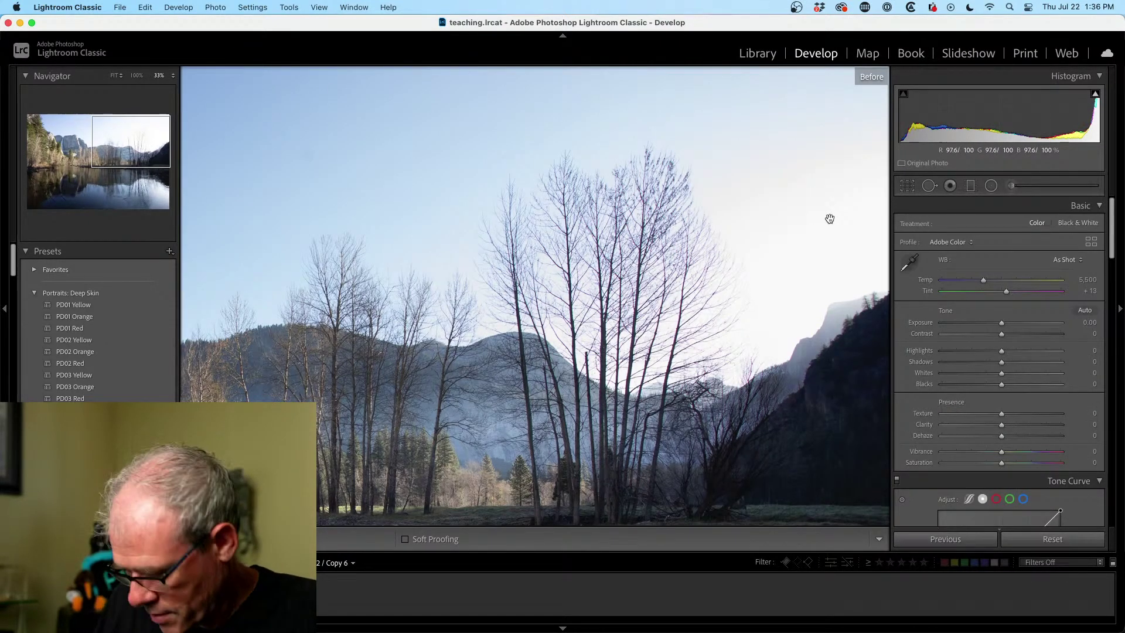
- Compare the treeline and sky before and after the brush adjustment with the editing tools closed
key("backslash")
key("backslash")
key("backslash")
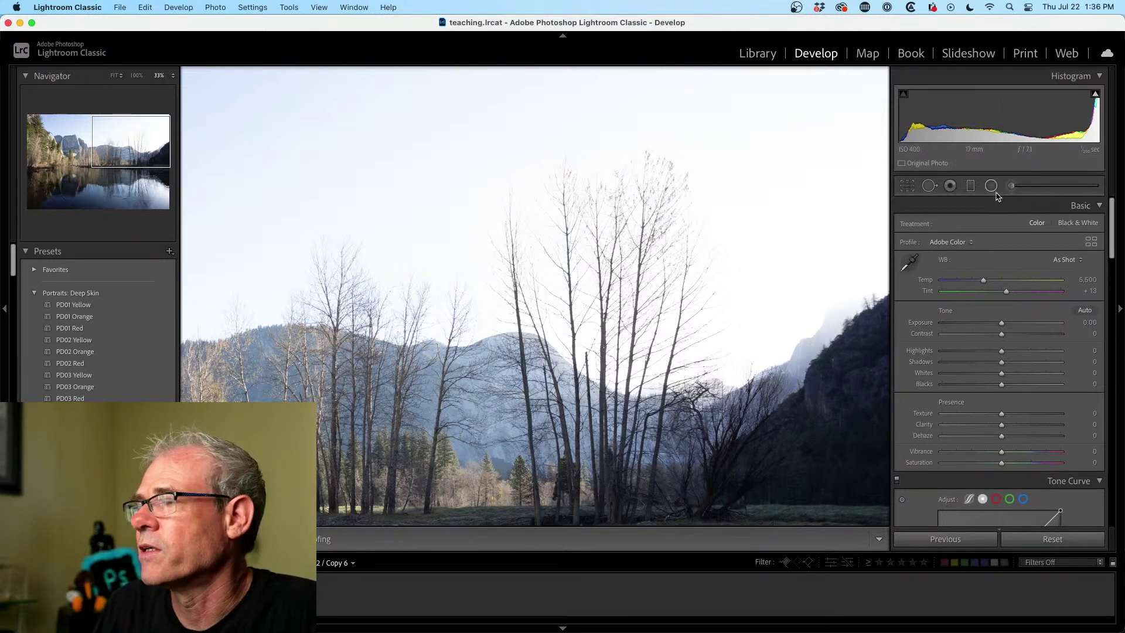
- Activate the Graduated Filter and compare the whole photo, fitted to the view, with its original version
left_click(970, 186)
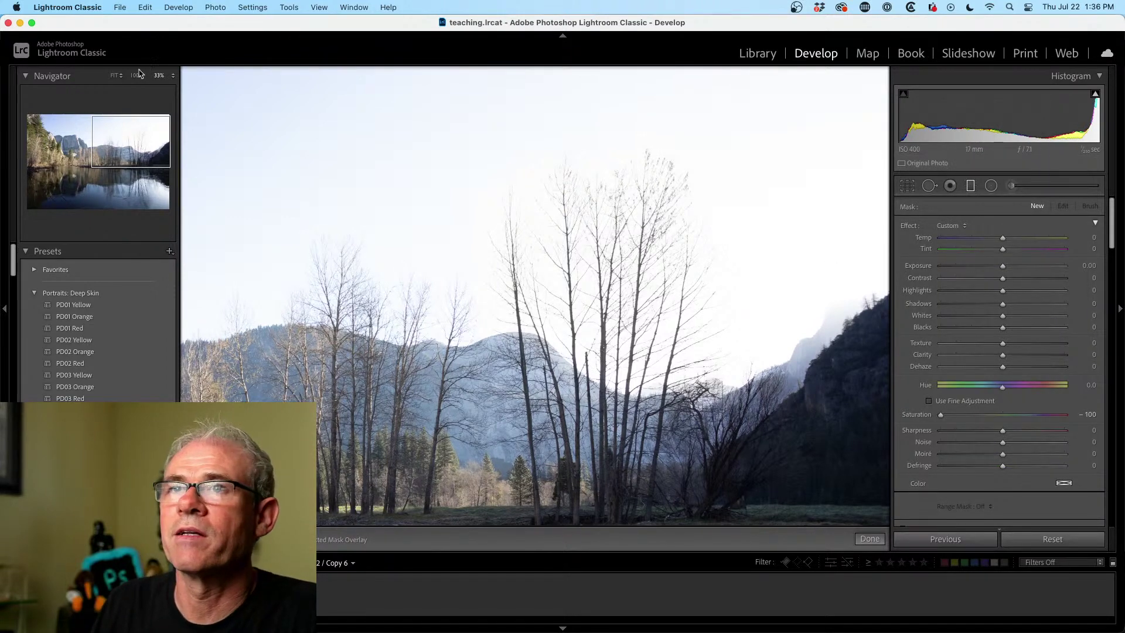
left_click(115, 76)
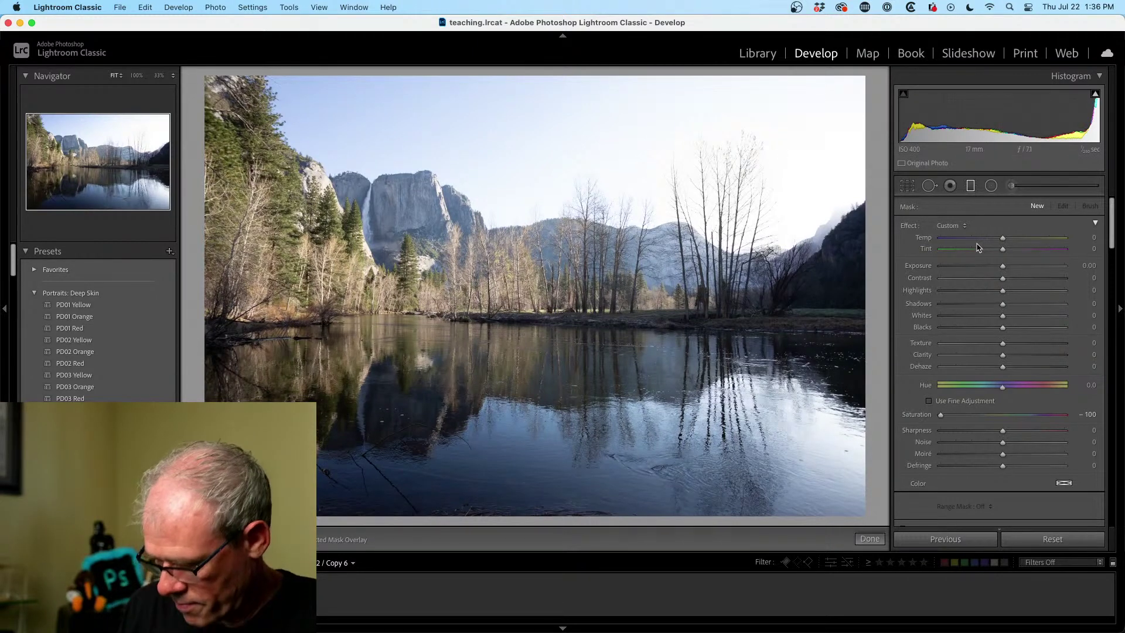
key("backslash")
key("backslash")
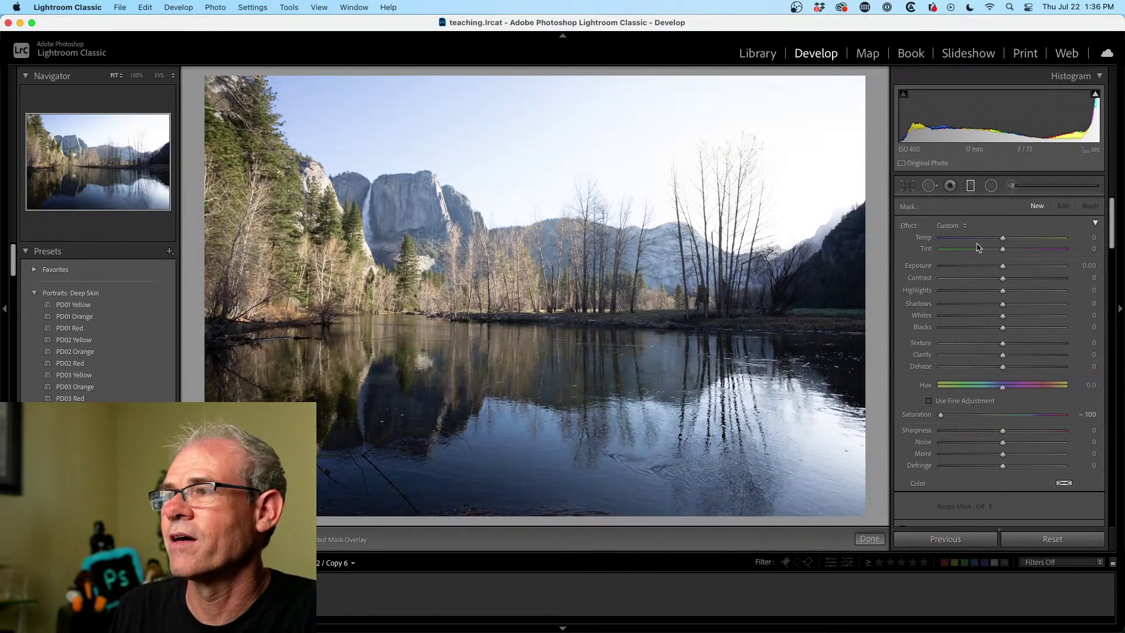
key("backslash")
key("backslash")
key("backslash")
key("backslash")
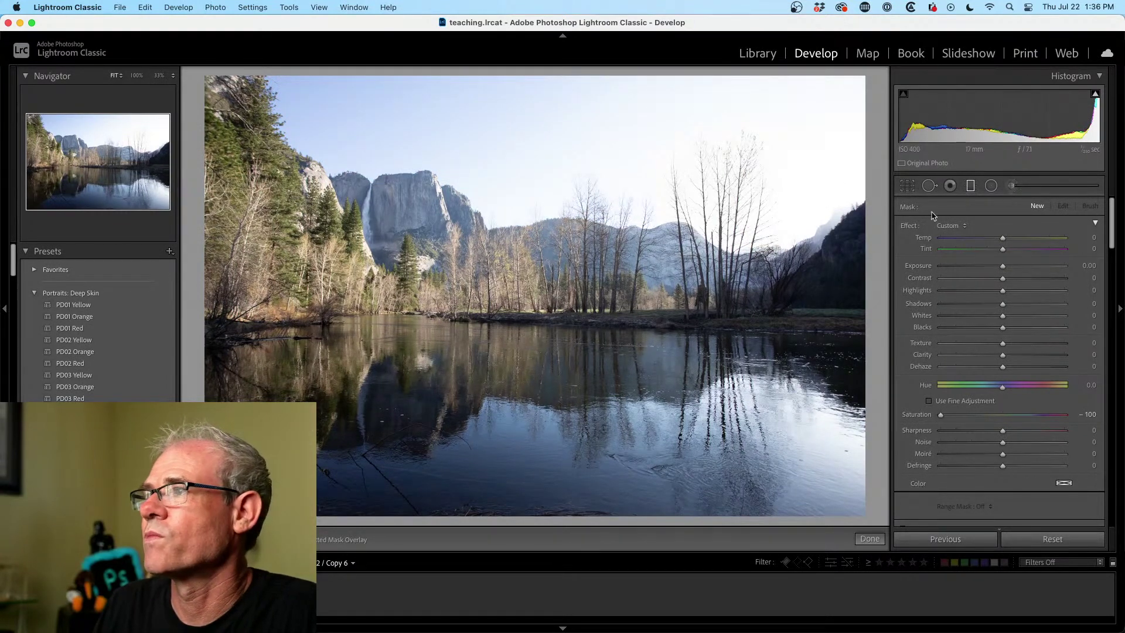
- Add a graduated filter from the sky down to the treeline with Exposure -1.63, Highlights -33 and Temp -20
left_click_drag(602, 128, 602, 290)
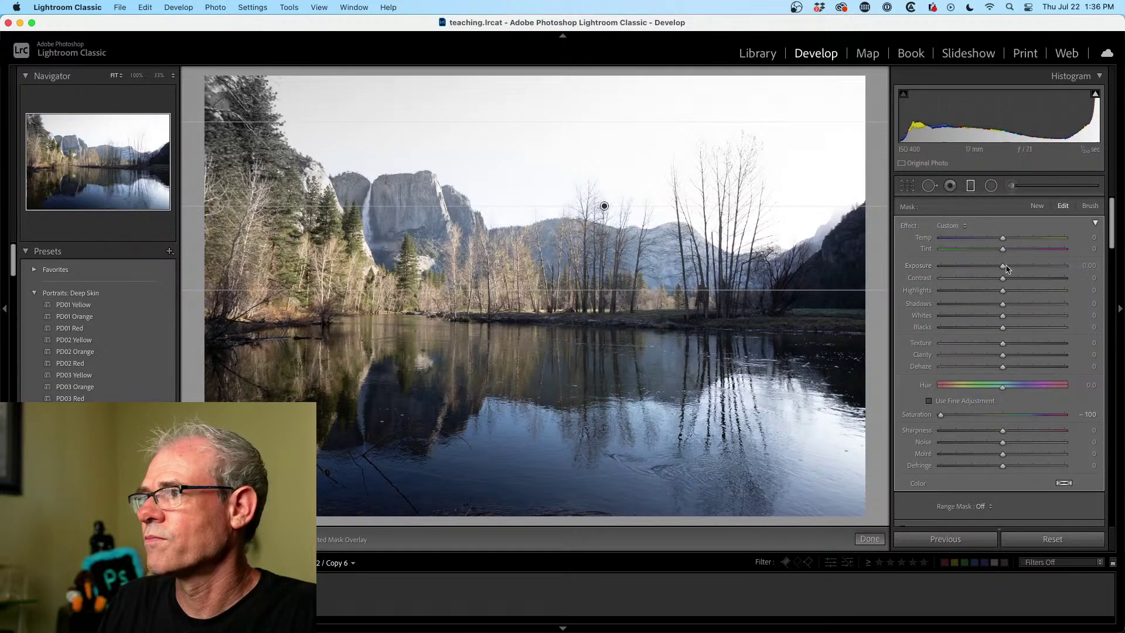
left_click_drag(999, 270, 977, 269)
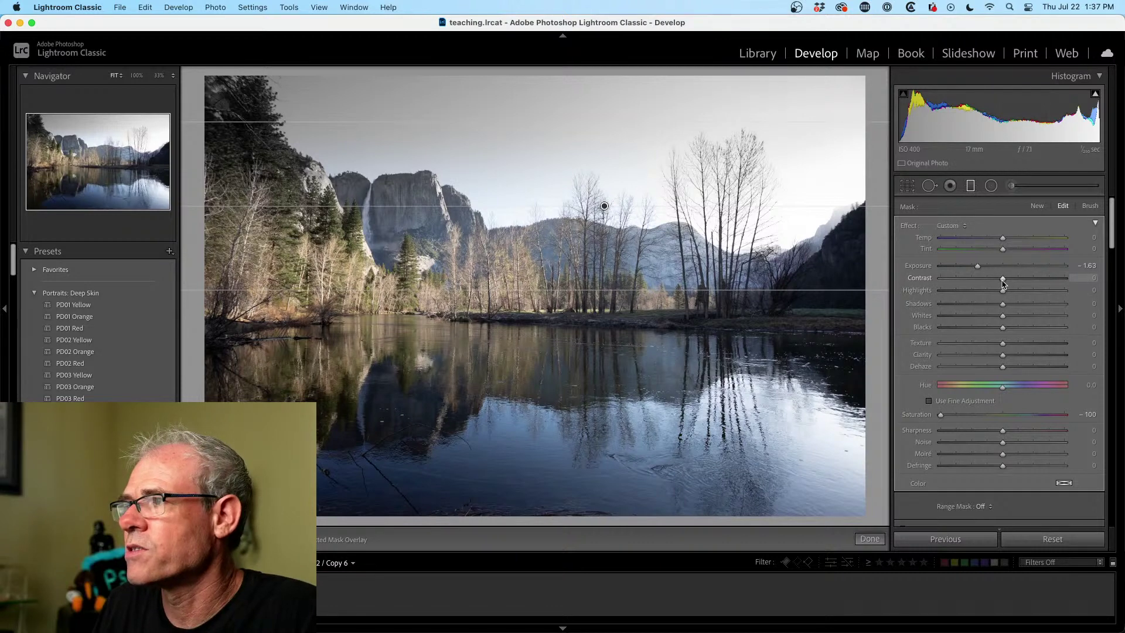
mouse_move(1002, 293)
left_mouse_down()
mouse_move(960, 292)
mouse_move(982, 299)
left_mouse_up()
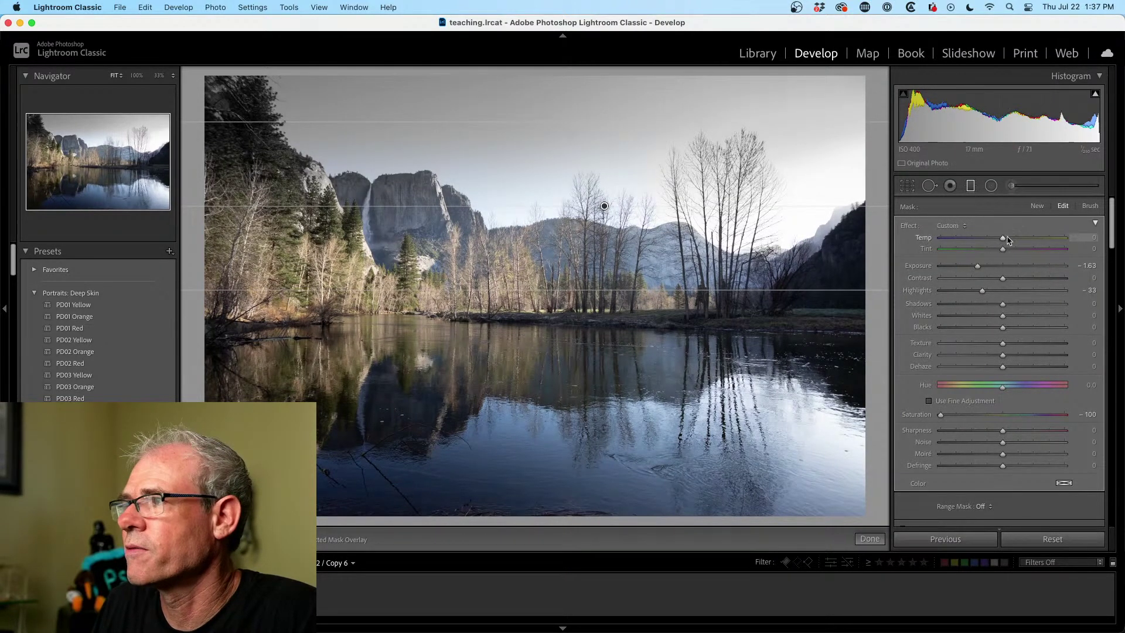
left_click_drag(987, 239, 990, 239)
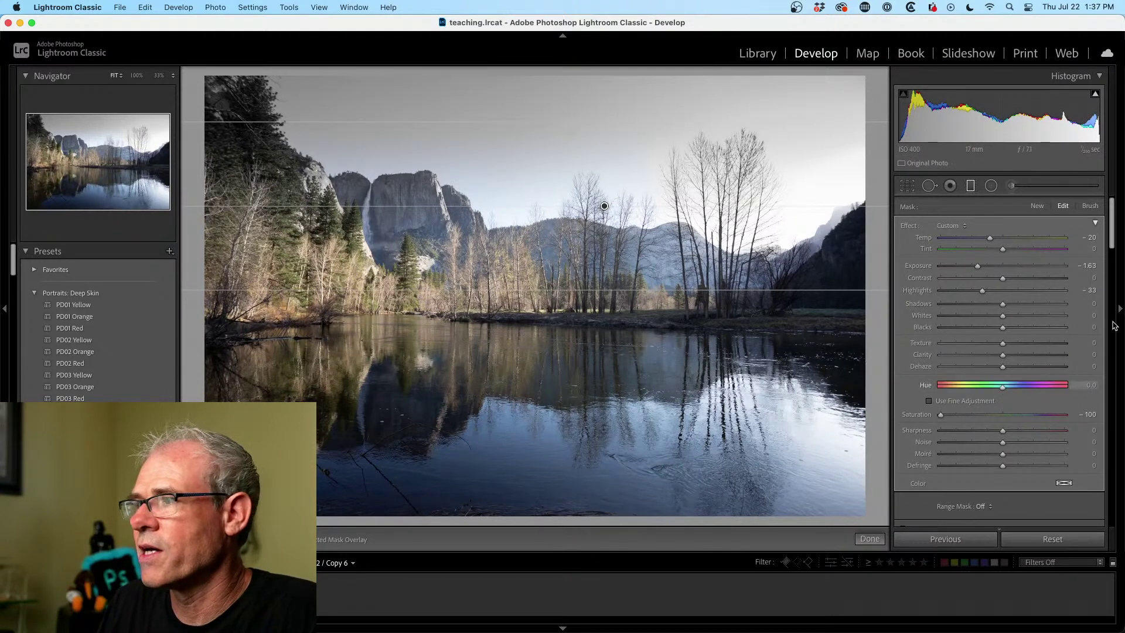
- Reset the graduated filter's Saturation to 0 and reposition the gradient over the sky with its centre just above the middle trees
left_click_drag(952, 418, 1014, 413)
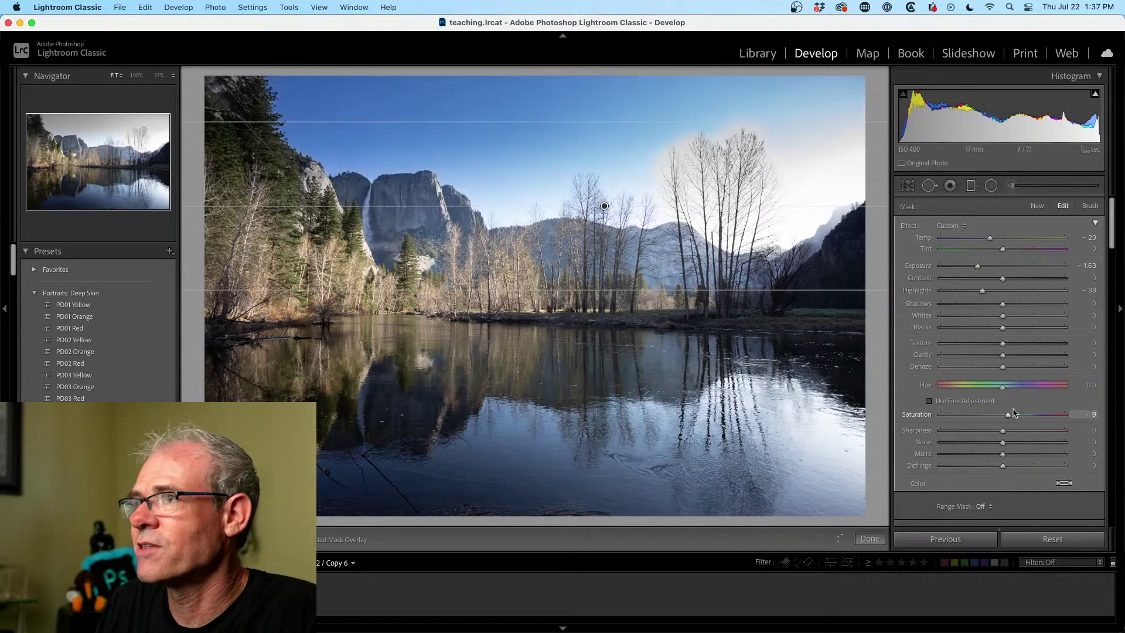
double_click(1008, 414)
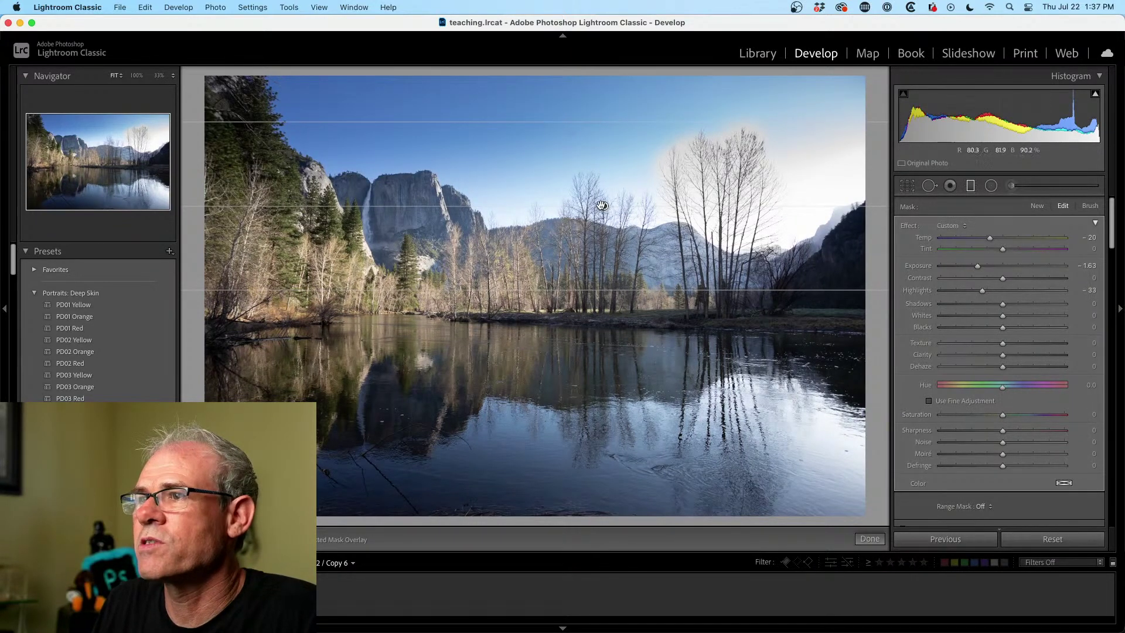
left_click_drag(601, 205, 643, 302)
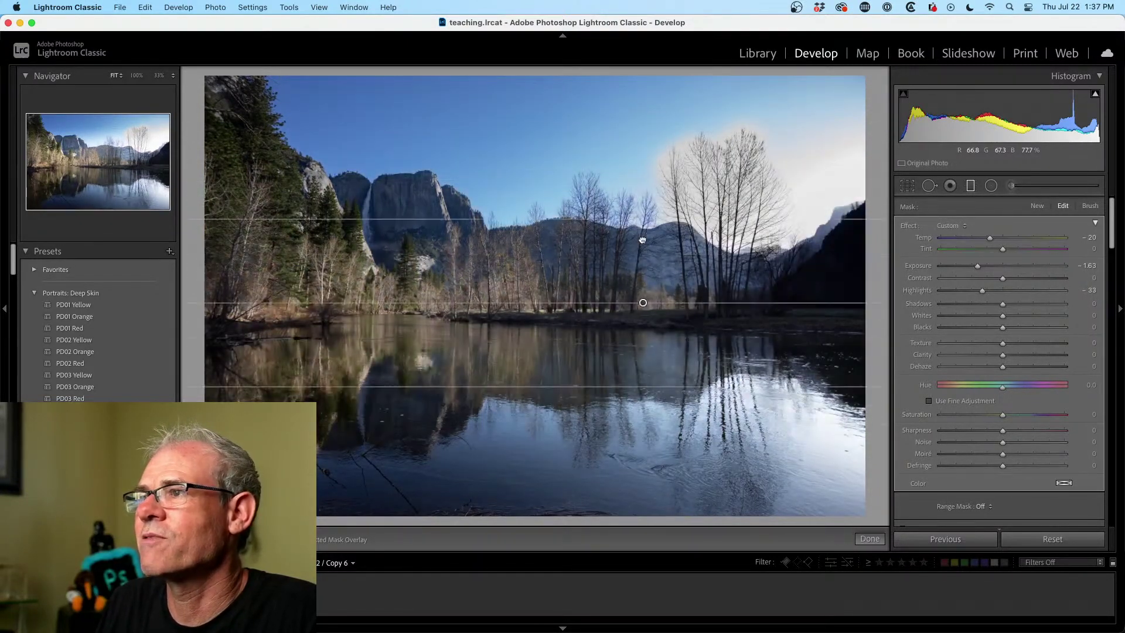
left_click_drag(642, 240, 643, 62)
left_click_drag(225, 128, 543, 177)
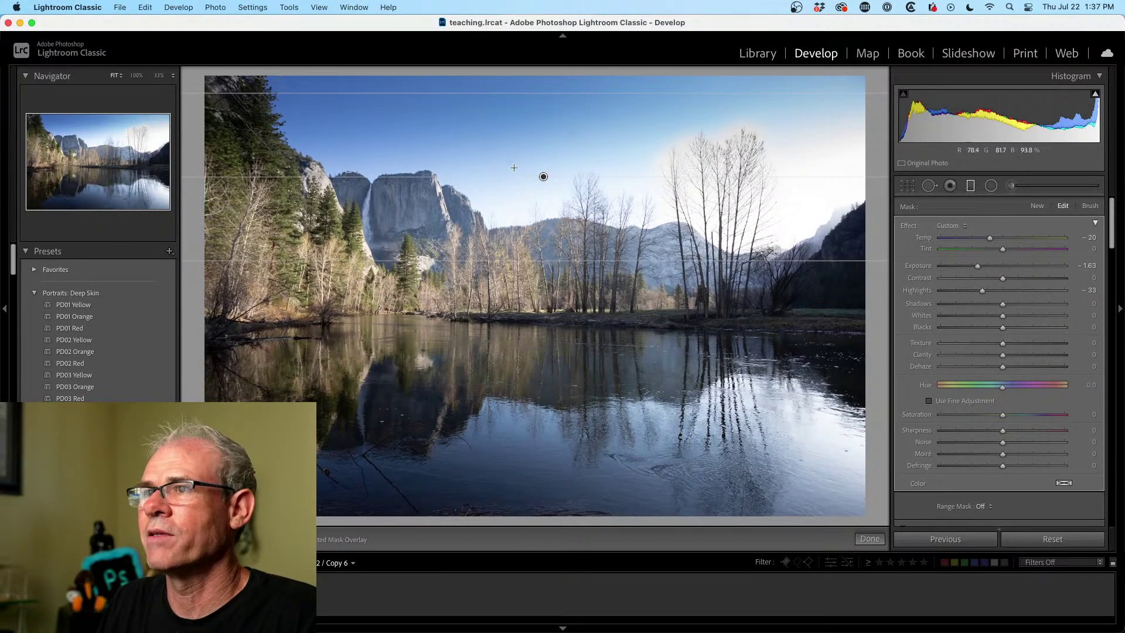
left_click_drag(534, 176, 555, 165)
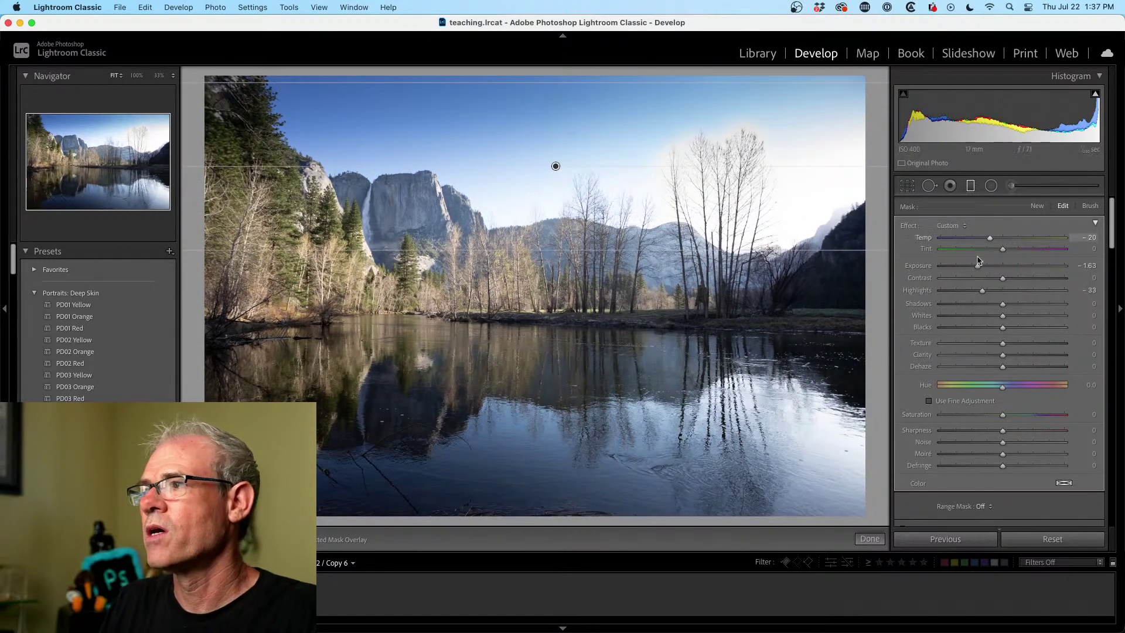
- Select the desaturating brush adjustment on the bare trees and set its Range Mask to Luminance
left_click(1012, 185)
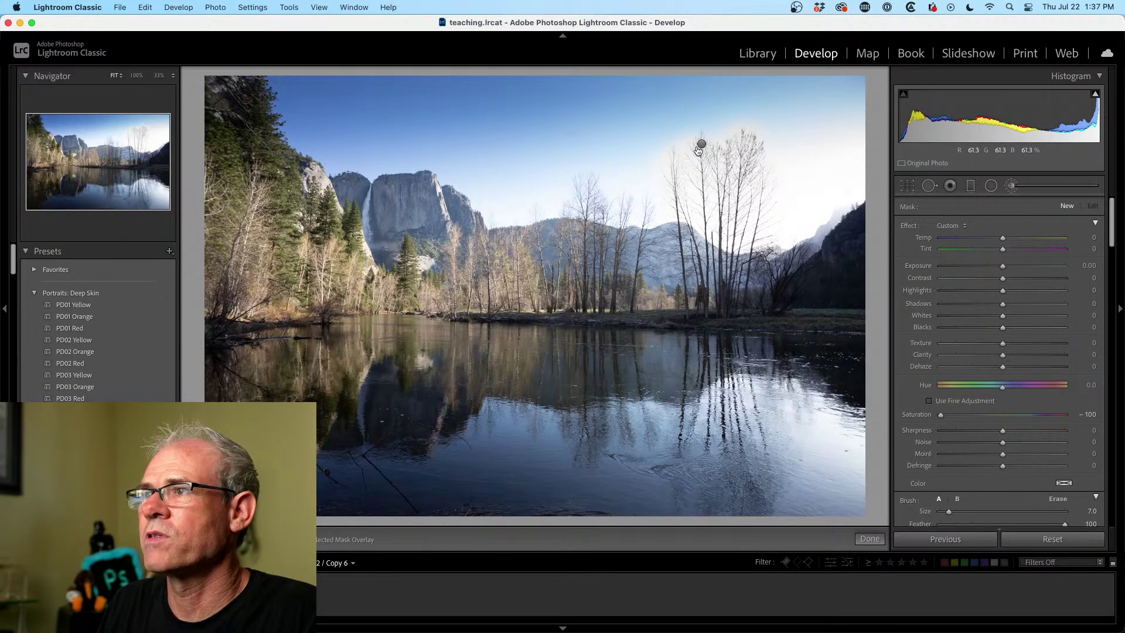
left_click(700, 144)
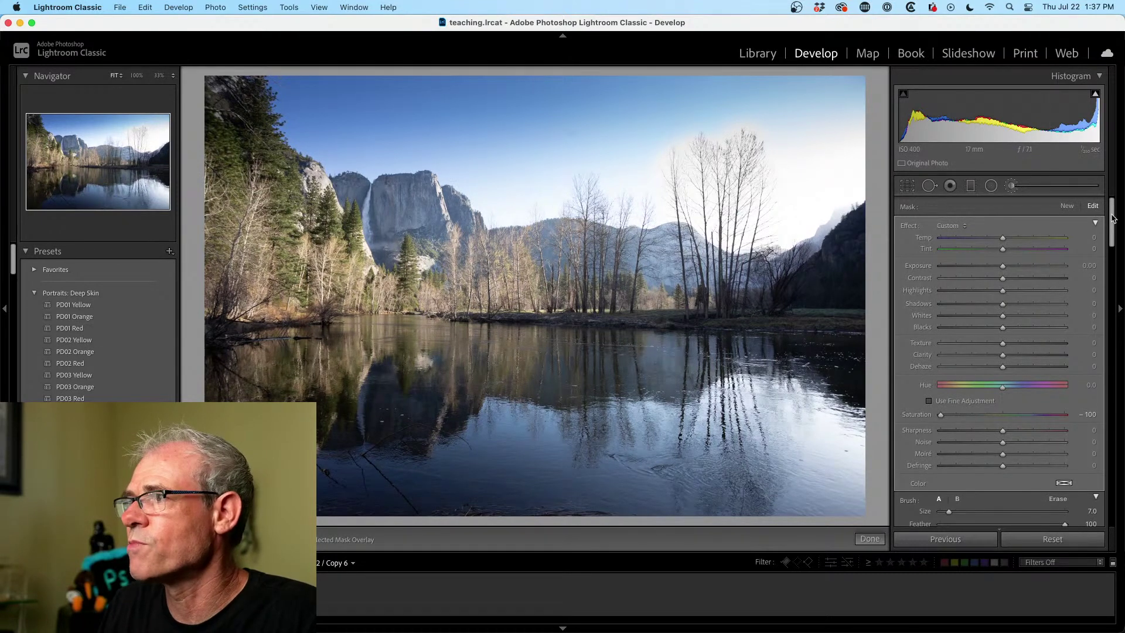
left_click_drag(1112, 218, 1111, 253)
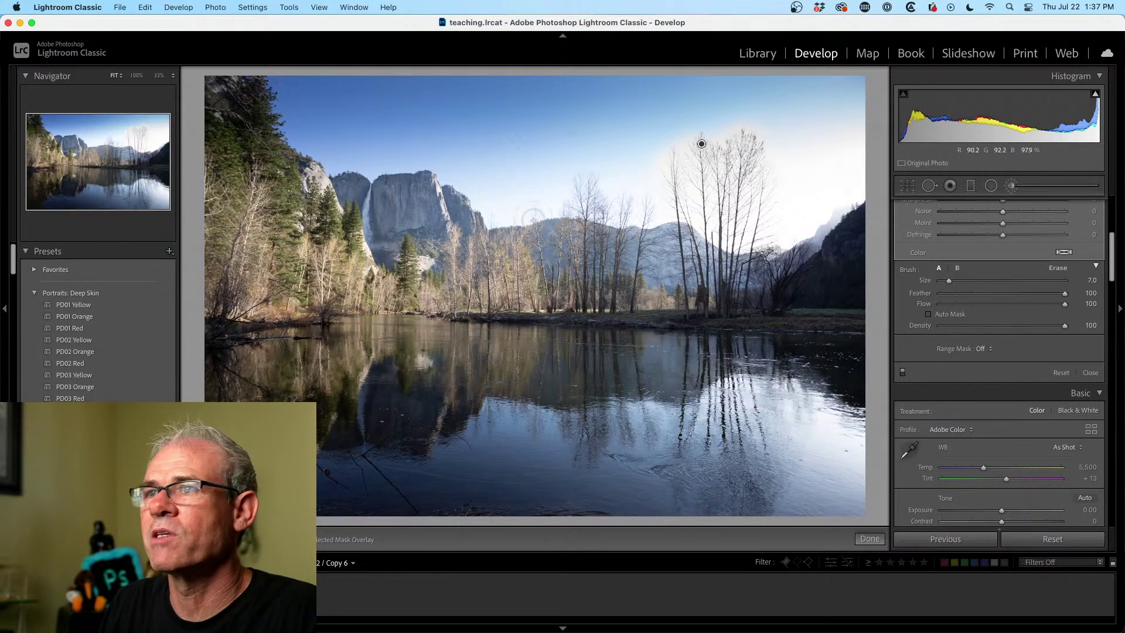
left_click(983, 349)
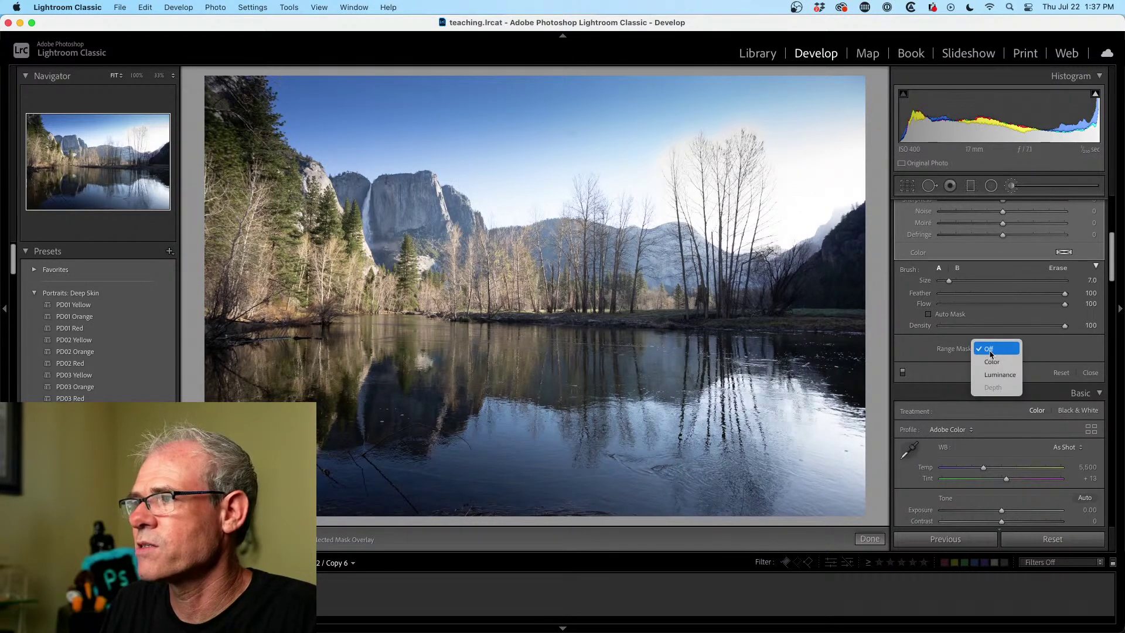
left_click(1004, 377)
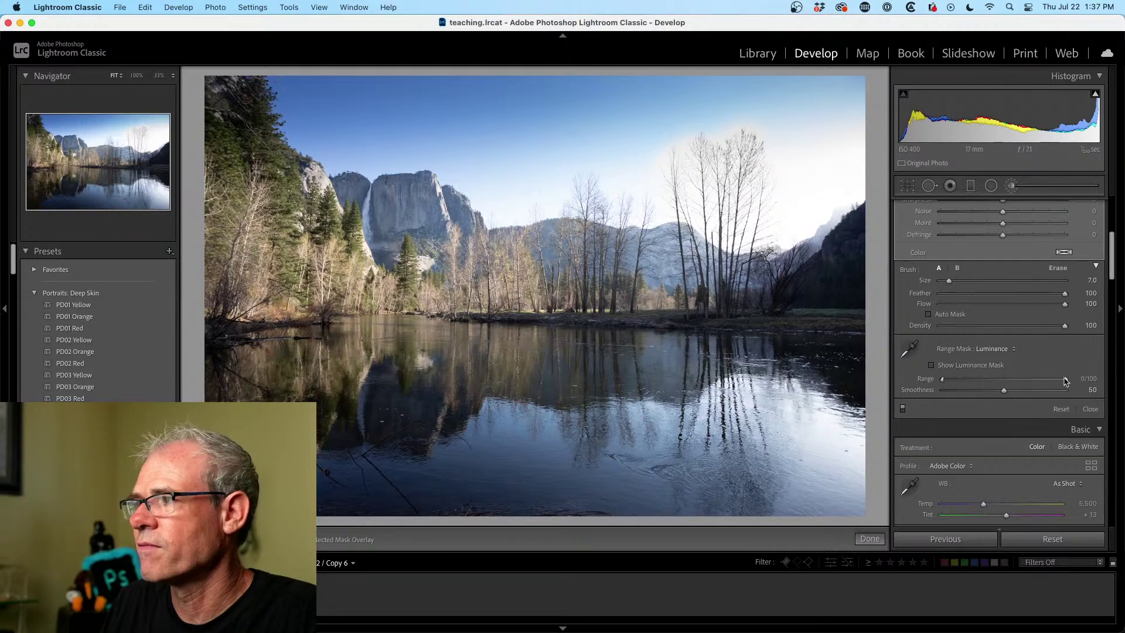
- Narrow the brush adjustment's luminance range to 0/70 with the luminance mask shown as a check, leaving the mask in place over the trees
mouse_move(1066, 381)
left_mouse_down()
mouse_move(1014, 384)
mouse_move(1059, 378)
left_mouse_up()
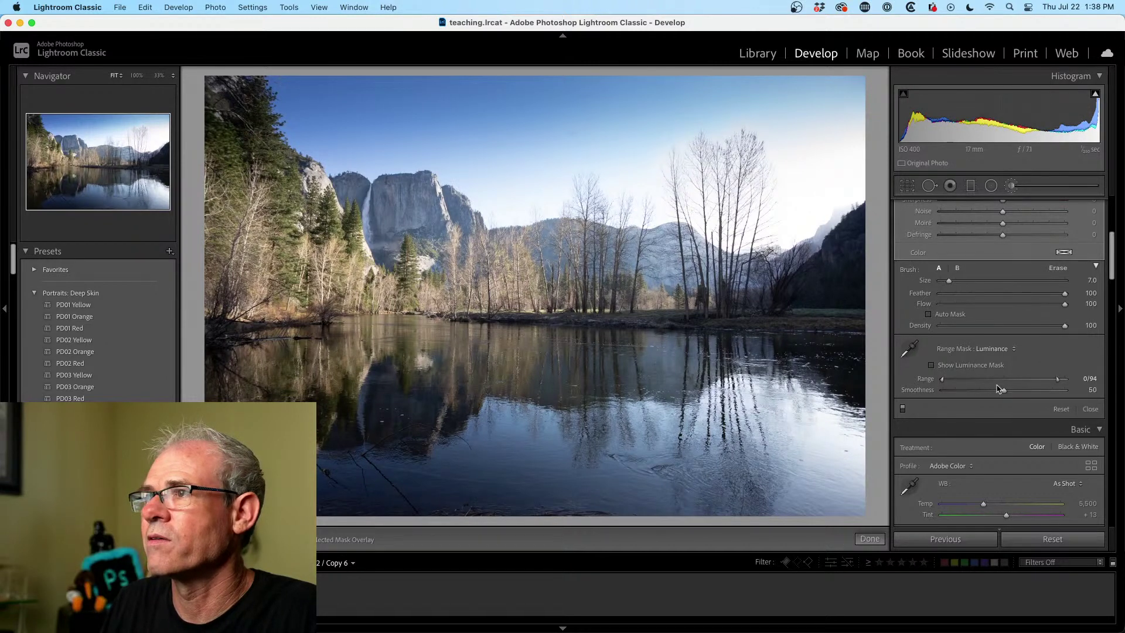
left_click(930, 364)
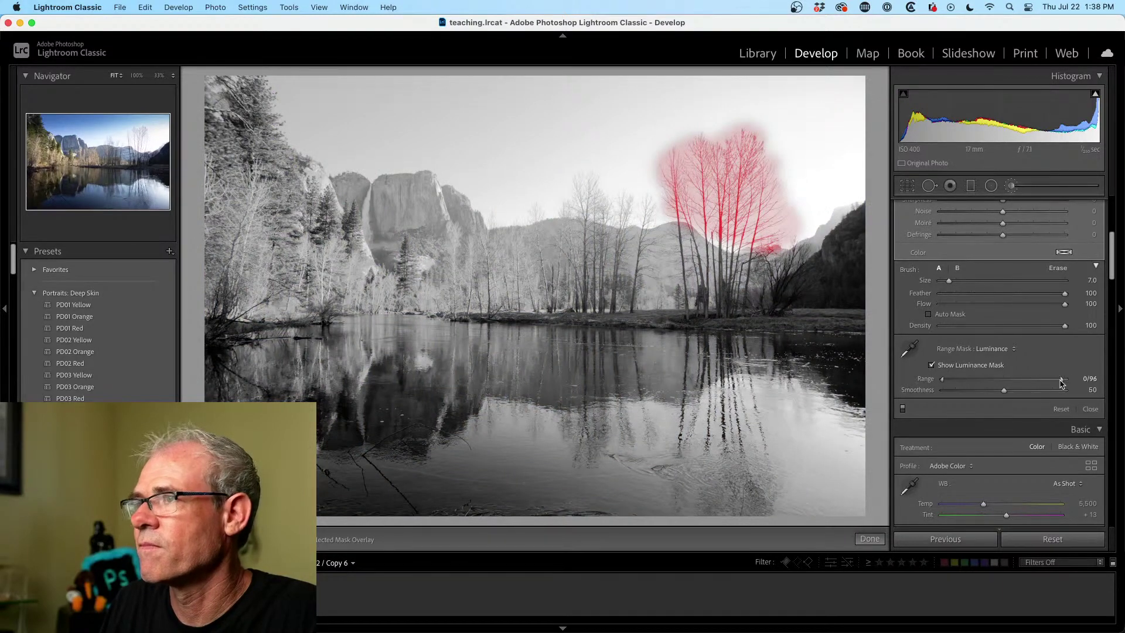
mouse_move(1061, 382)
left_mouse_down()
mouse_move(1082, 383)
mouse_move(1020, 382)
left_mouse_up()
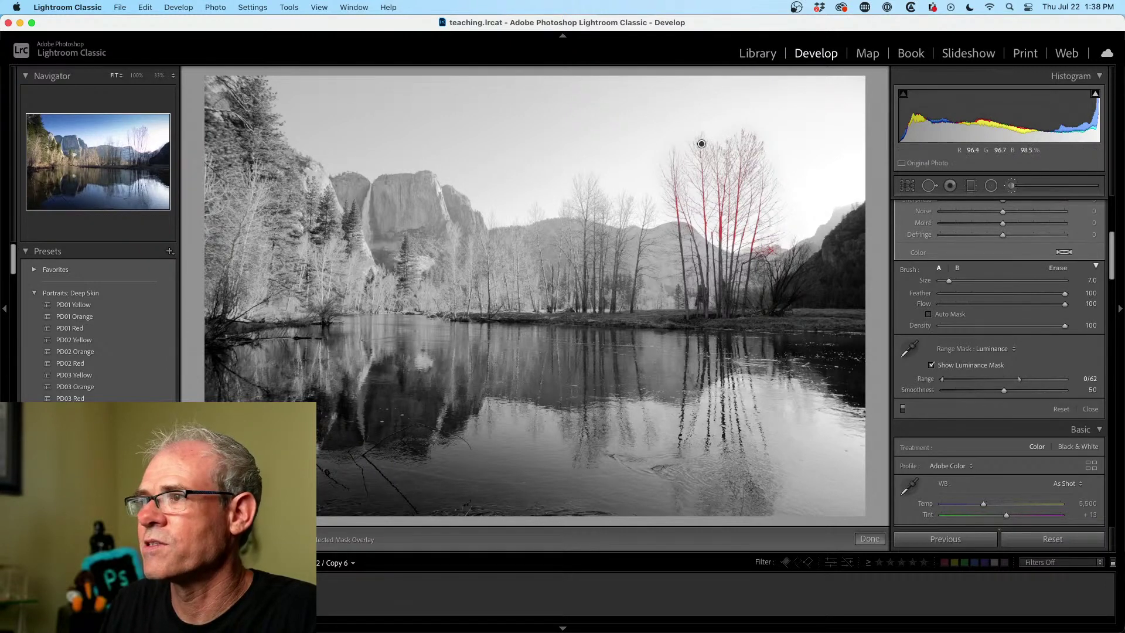
mouse_move(1020, 381)
left_mouse_down()
mouse_move(1064, 381)
mouse_move(955, 378)
mouse_move(1063, 380)
mouse_move(1026, 384)
left_mouse_up()
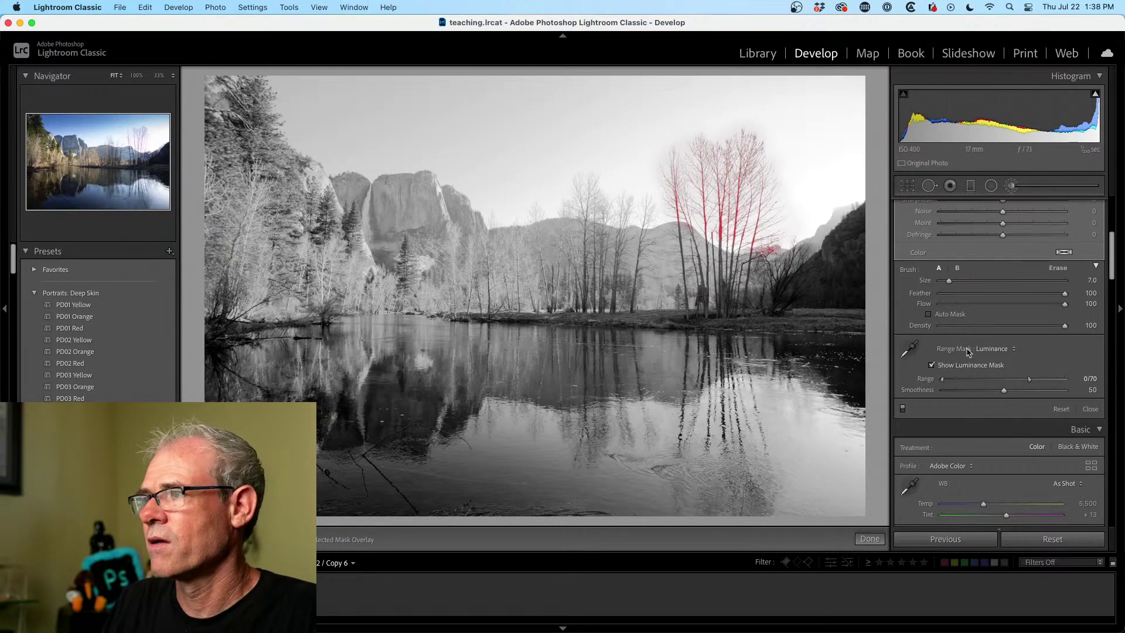
left_click(931, 365)
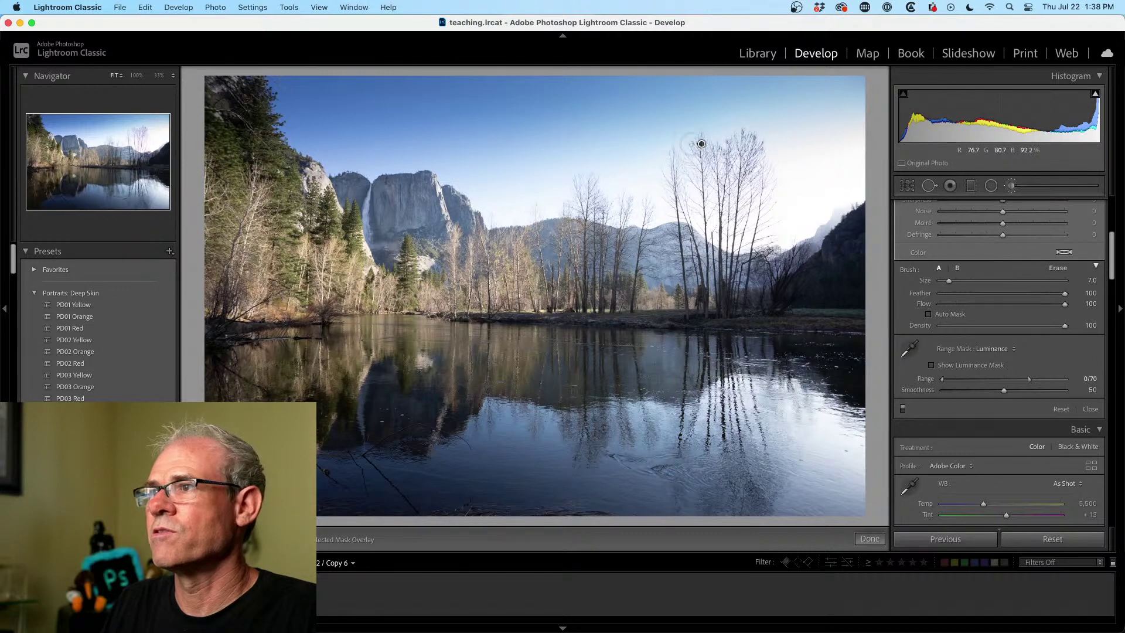
mouse_move(697, 112)
left_mouse_down()
mouse_move(647, 83)
mouse_move(500, 81)
left_mouse_up()
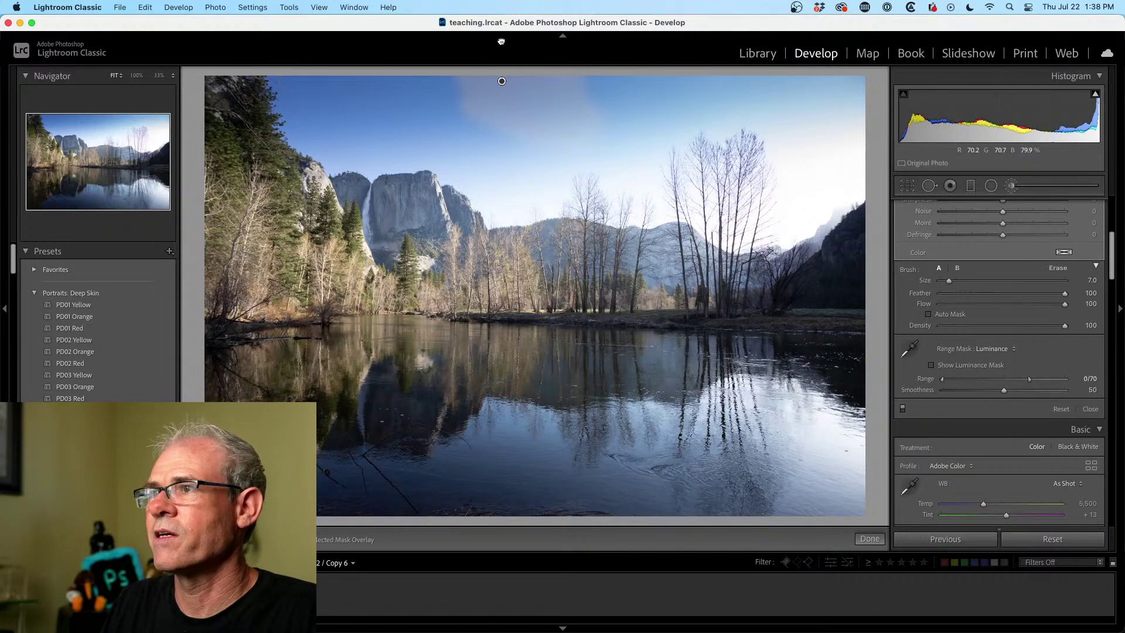
key("super+z")
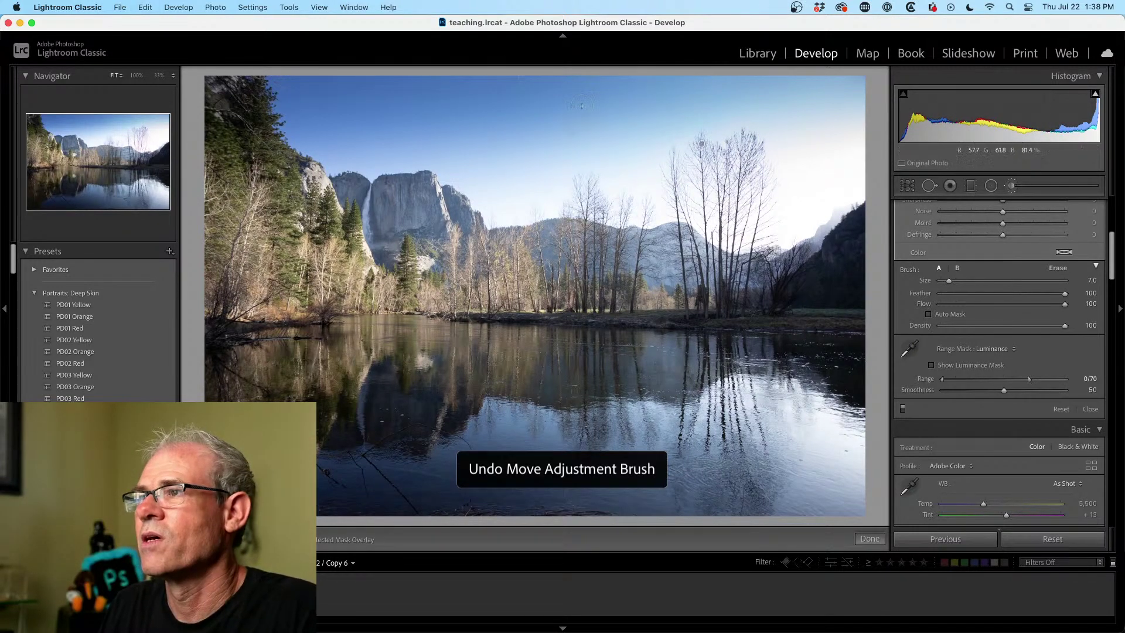
- Slide the graduated filter down over the water and back up, centring it at the tops of the middle trees
left_click(970, 186)
mouse_move(554, 164)
left_mouse_down()
mouse_move(560, 186)
mouse_move(551, 105)
mouse_move(509, 397)
mouse_move(528, 515)
mouse_move(585, 147)
mouse_move(620, 127)
mouse_move(597, 203)
mouse_move(570, 431)
left_mouse_up()
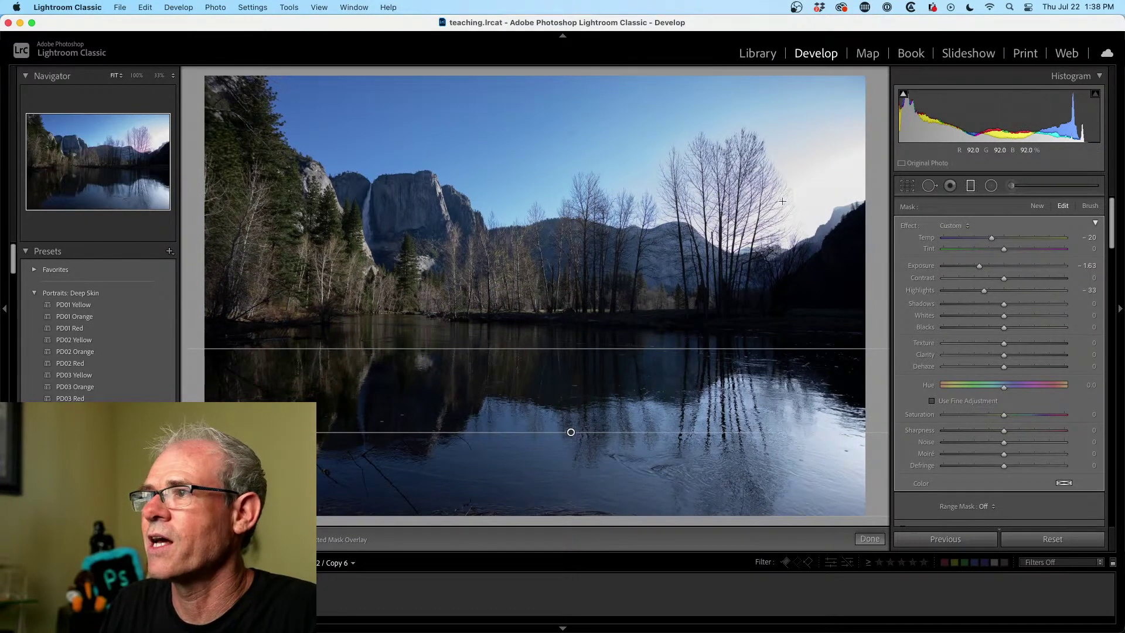
left_click_drag(571, 433, 596, 180)
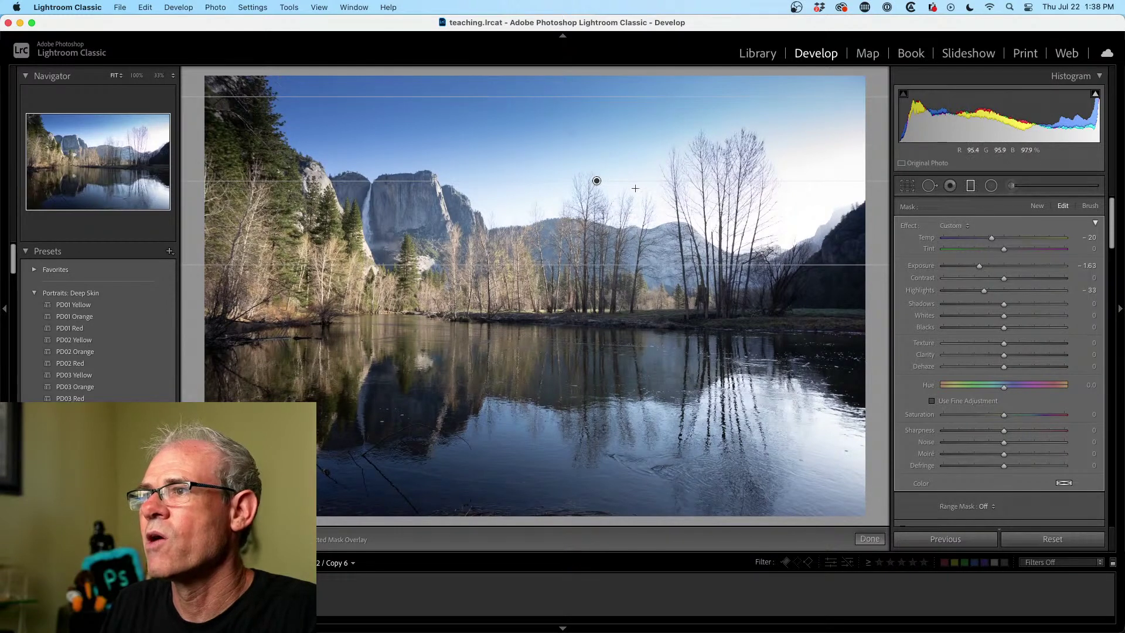
mouse_move(597, 180)
left_mouse_down()
mouse_move(589, 188)
mouse_move(592, 171)
left_mouse_up()
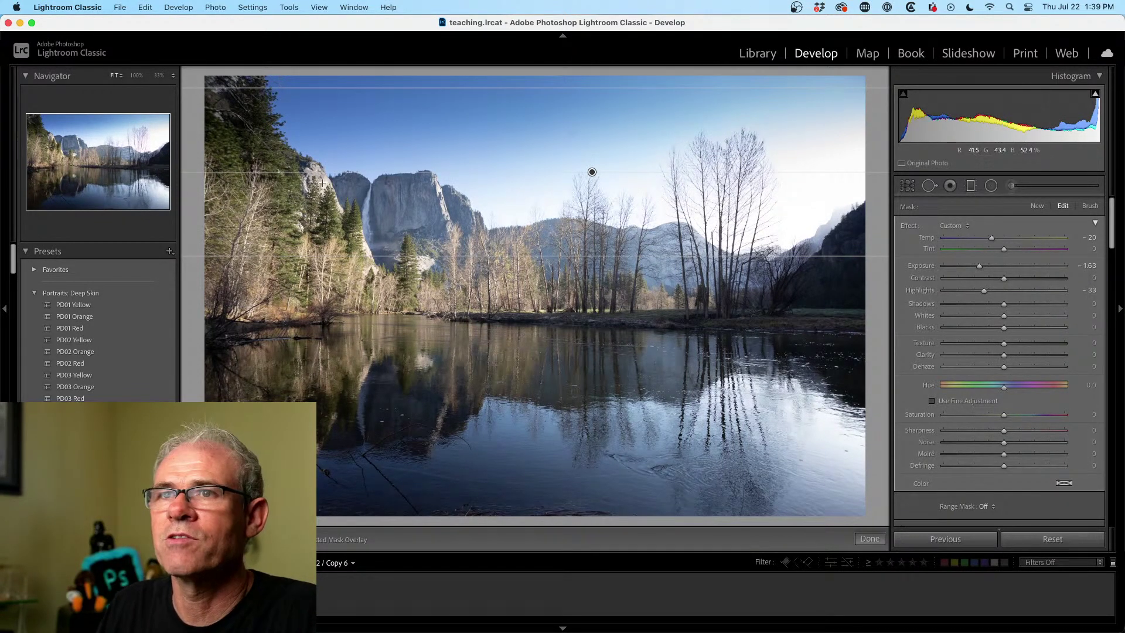
- Open the "1 super resolution" collection in the Library and display the pelican photo's dimensions in its metadata
left_click(757, 53)
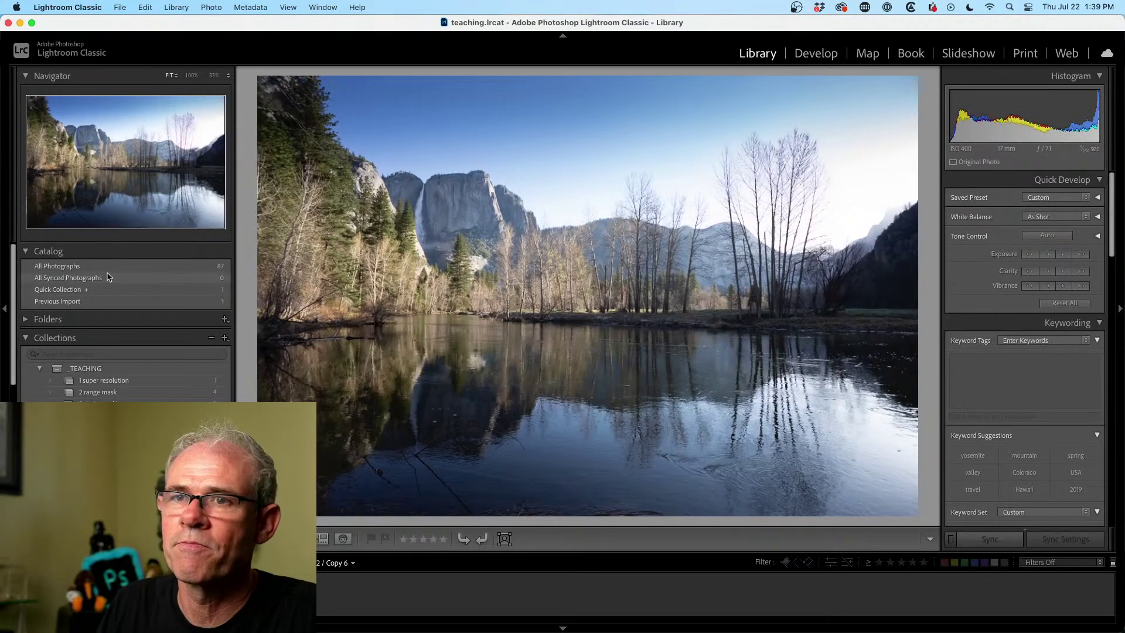
left_click(104, 380)
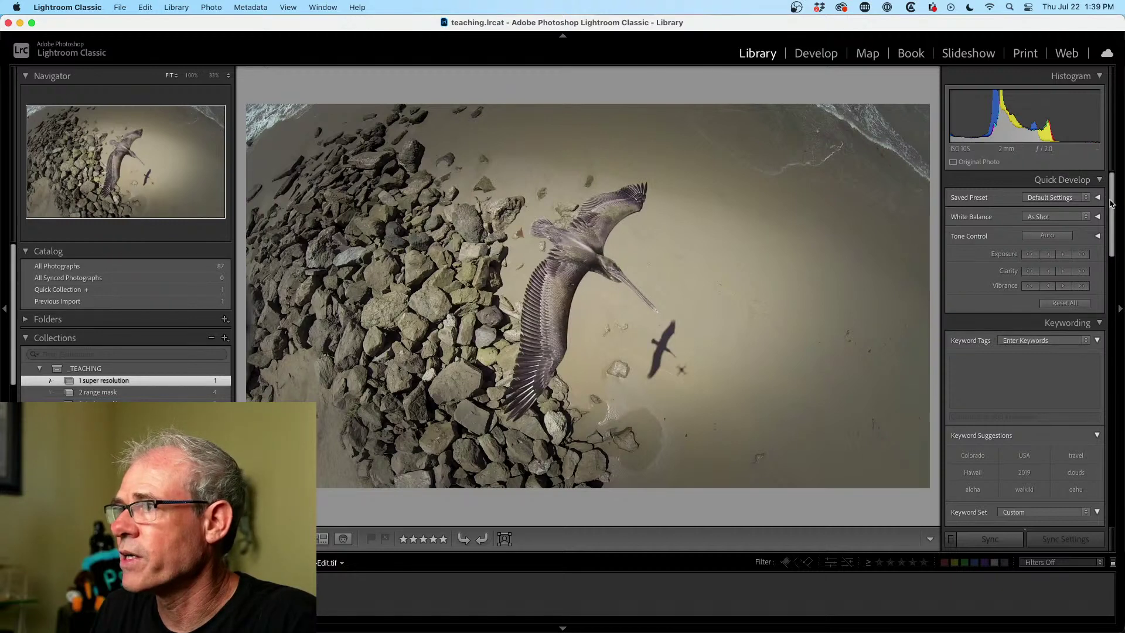
left_click_drag(1109, 202, 1101, 241)
scroll(1090, 293, "down", 15)
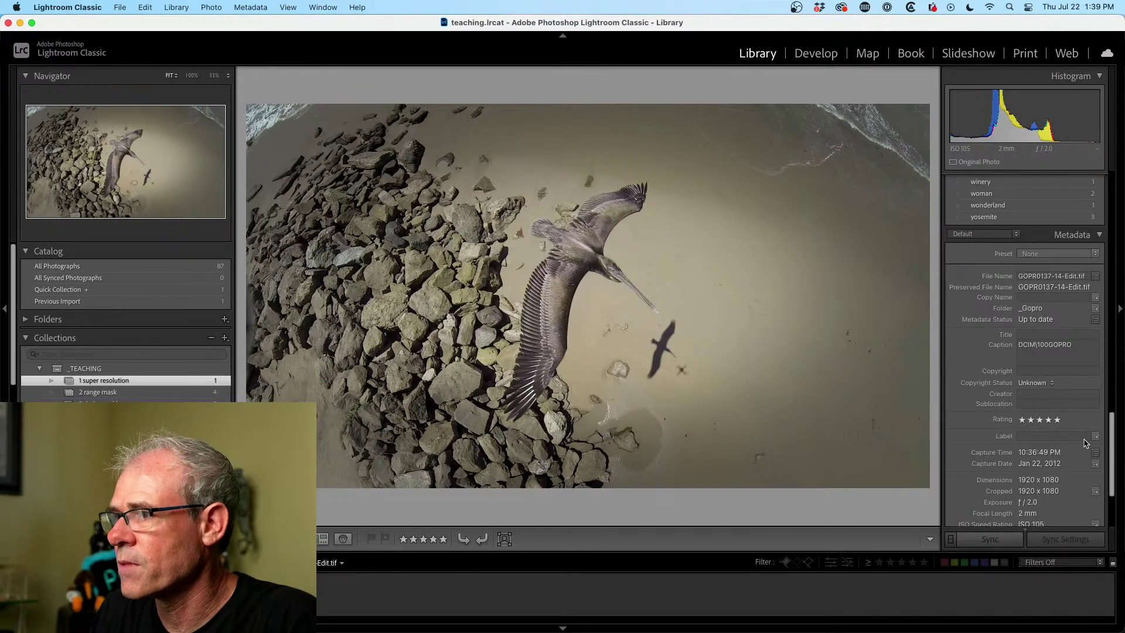
scroll(1084, 449, "down", 4)
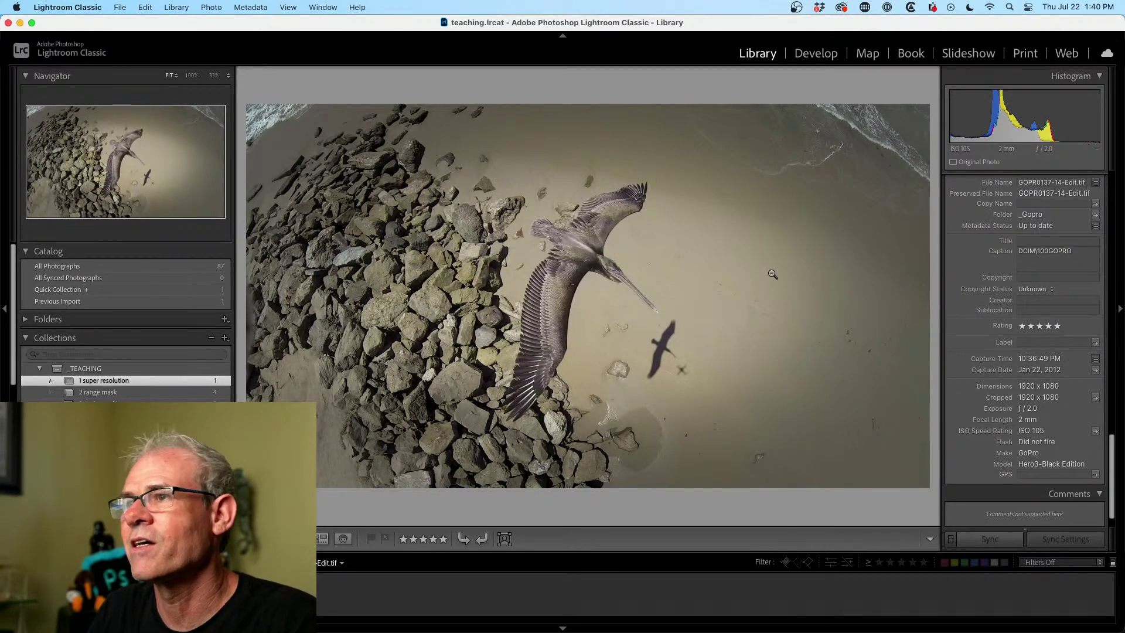
- Enhance the pelican photo with Super Resolution and Create Stack enabled, comparing the feathers with and without it in the preview
right_click(623, 188)
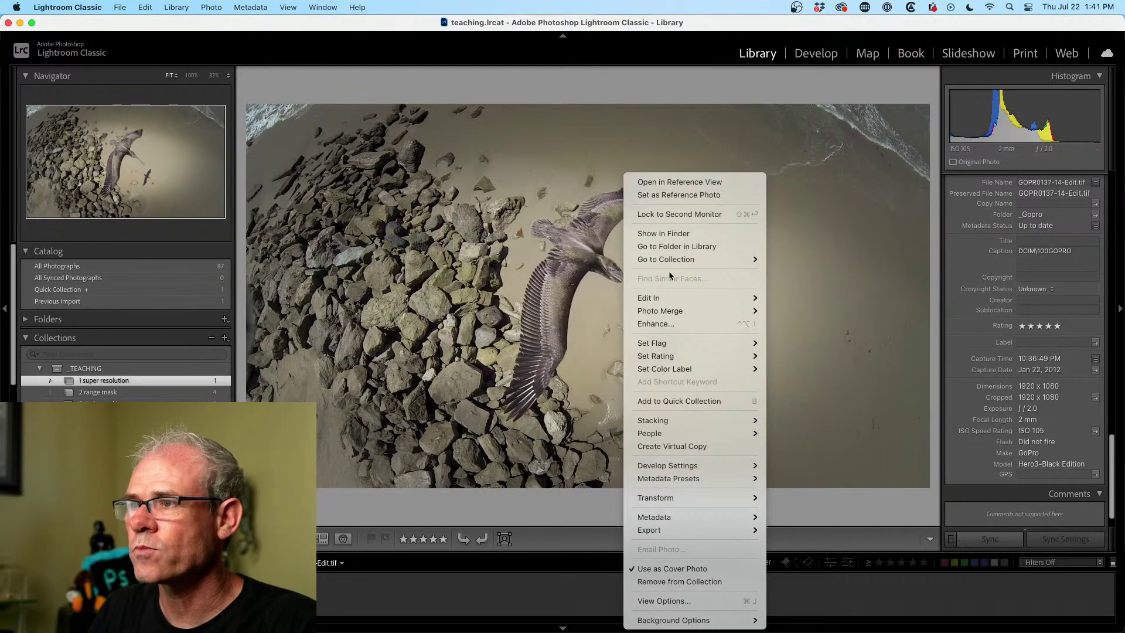
left_click(671, 324)
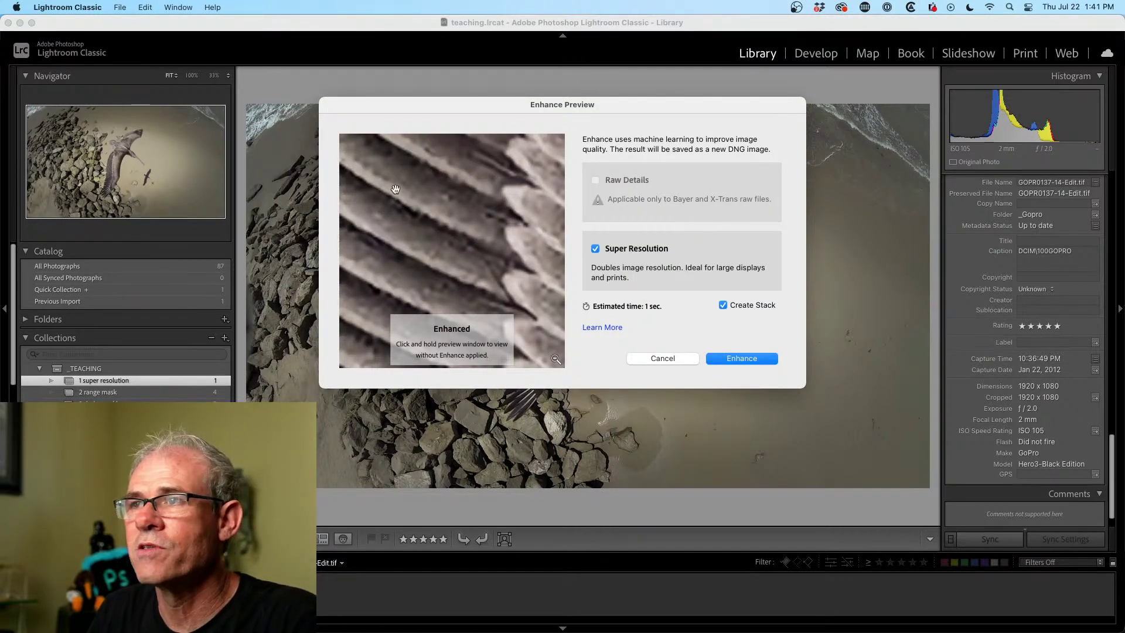
left_click(595, 249)
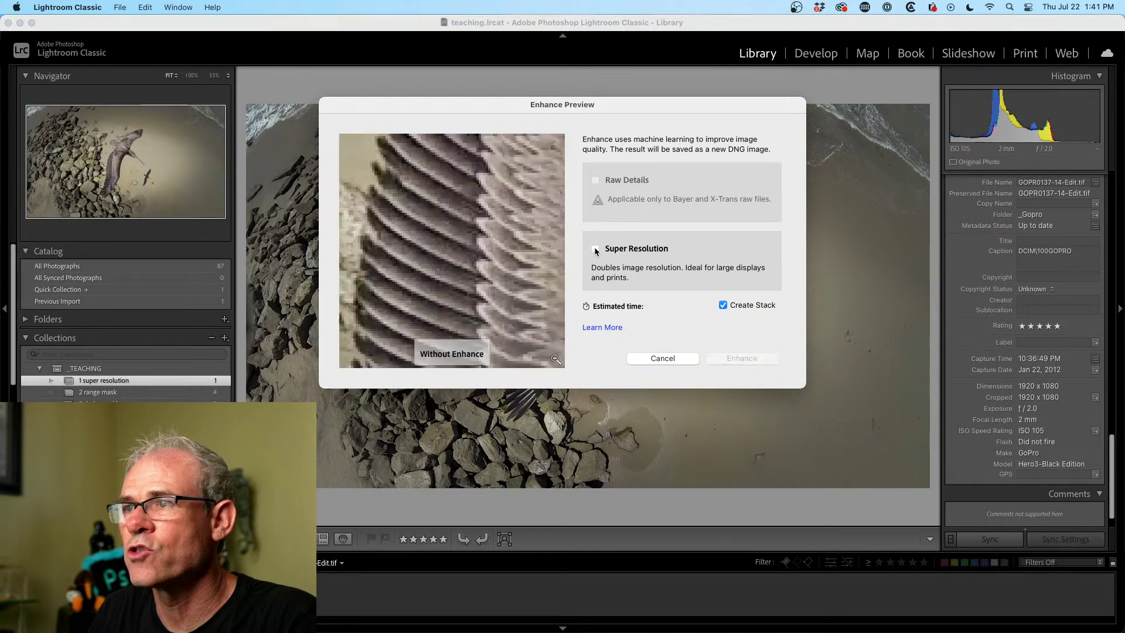
left_click_drag(438, 231, 500, 277)
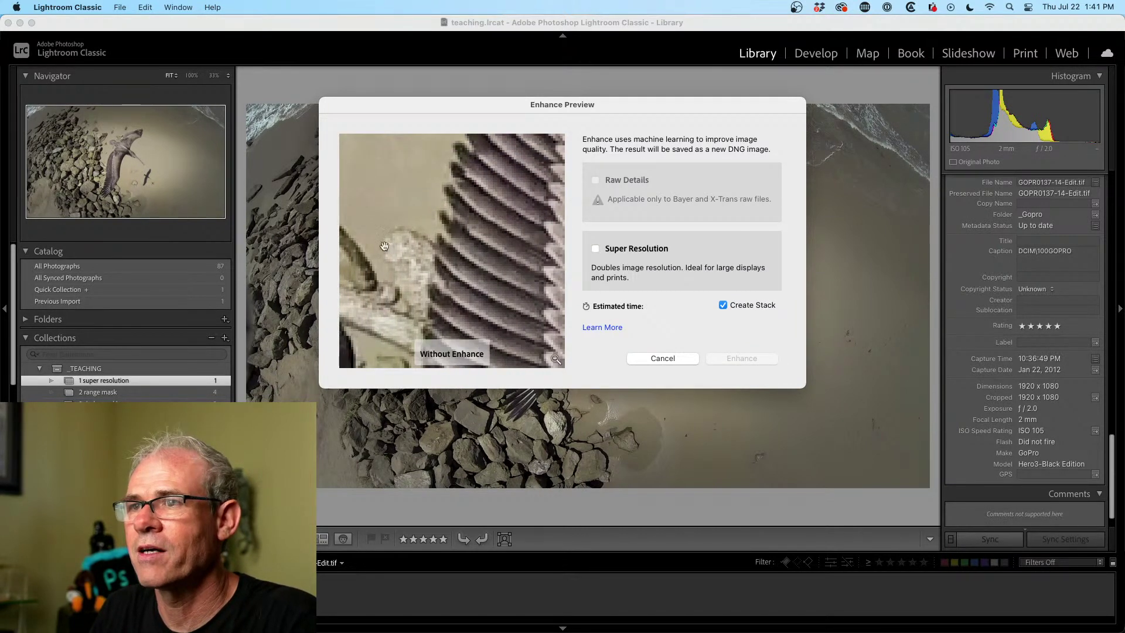
left_click(595, 249)
left_click_drag(491, 255, 484, 202)
left_click(467, 261)
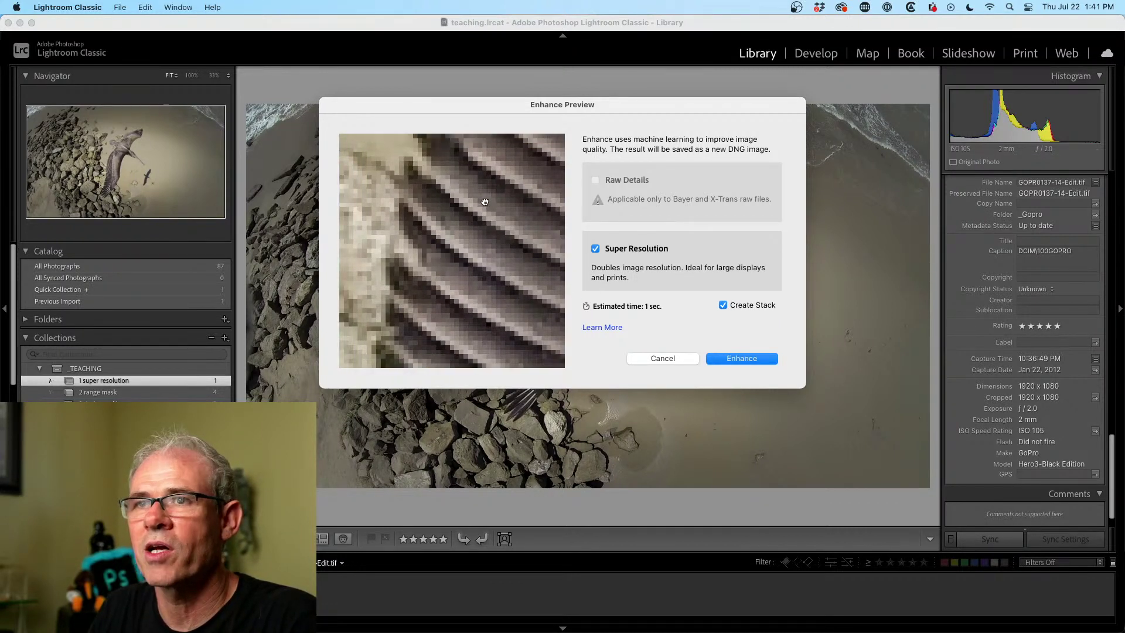
left_click(485, 202)
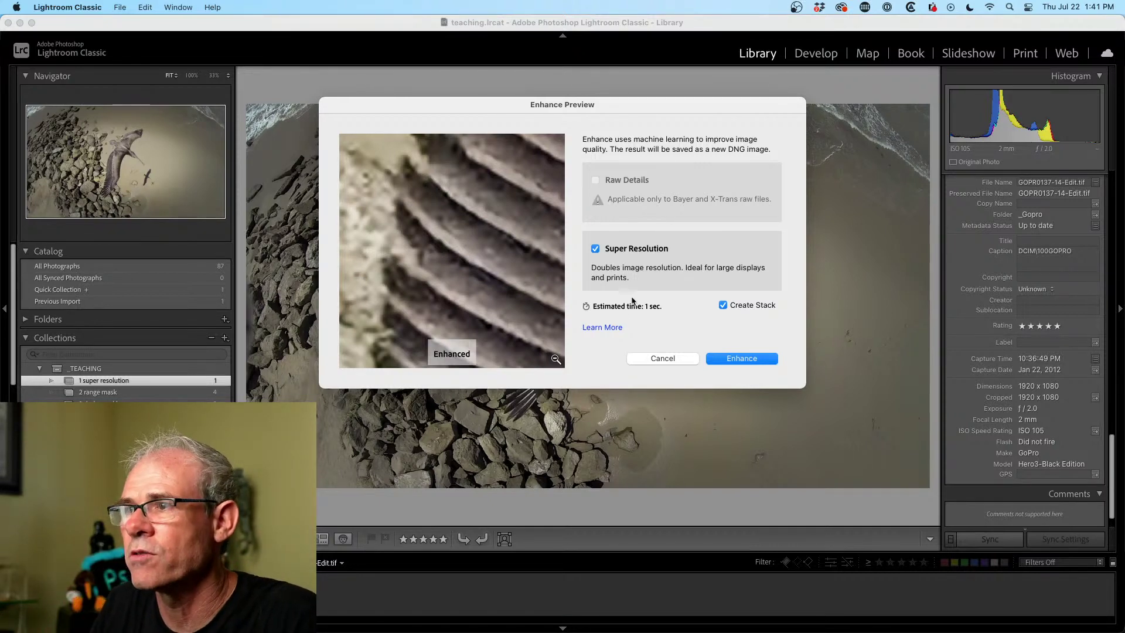
left_click(739, 358)
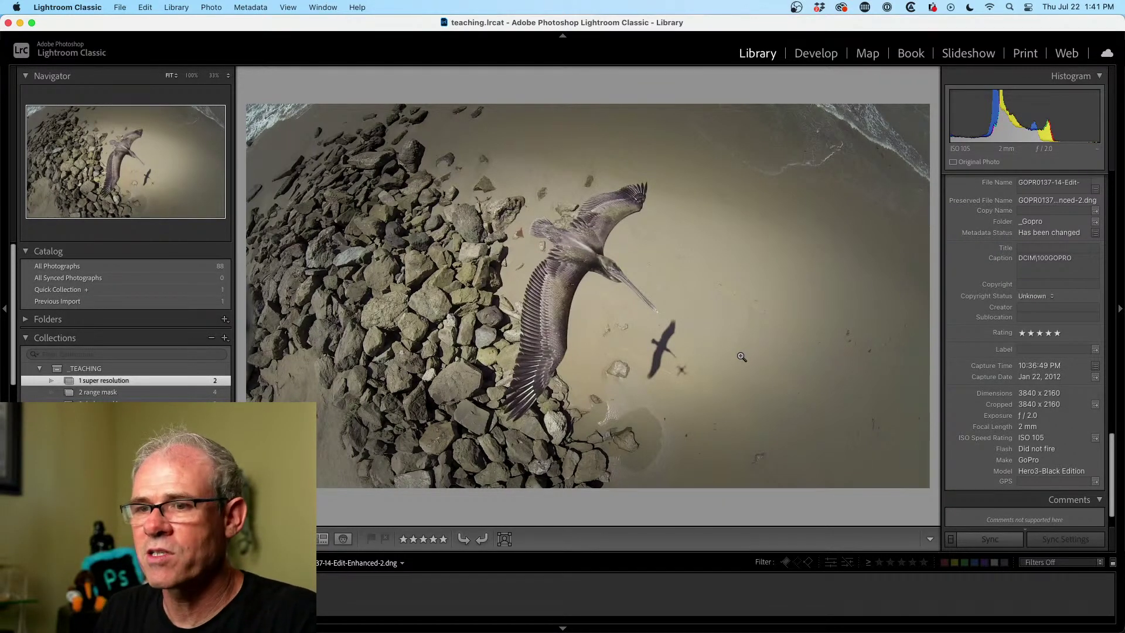
- Compare the enhanced pelican photo with the original at 33% and 100% zoom
left_click(549, 313)
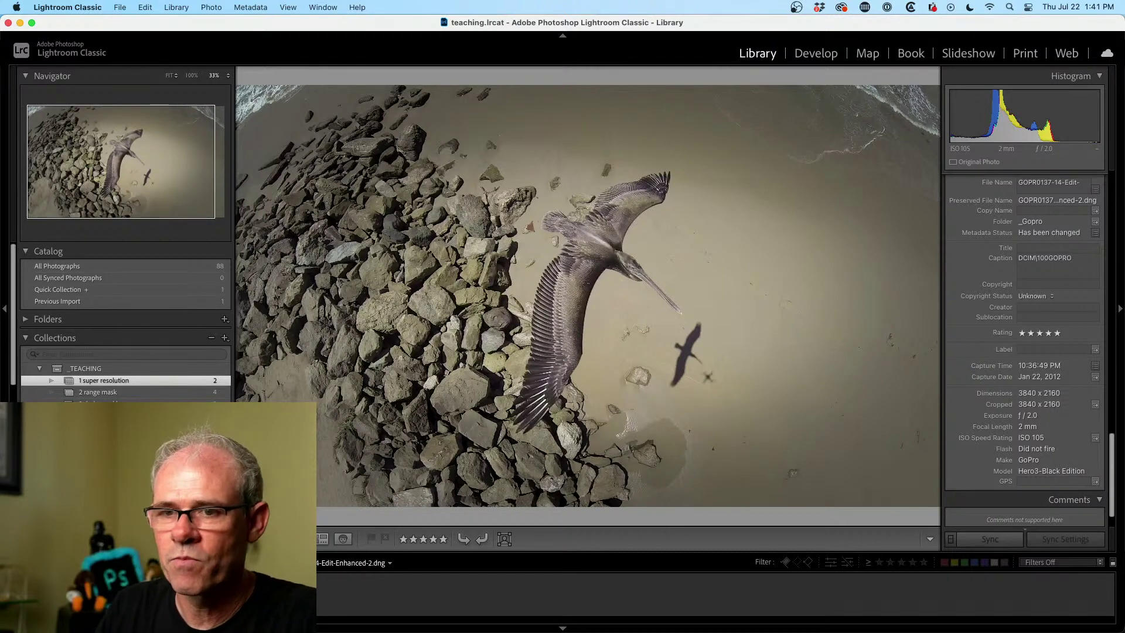
key("Left")
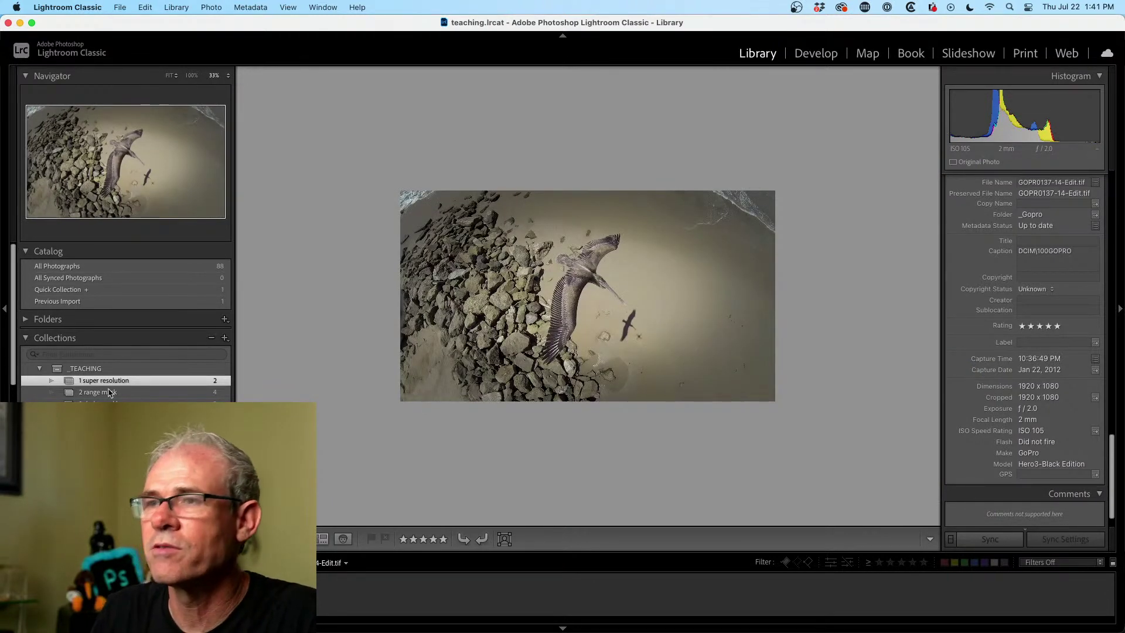
left_click(193, 76)
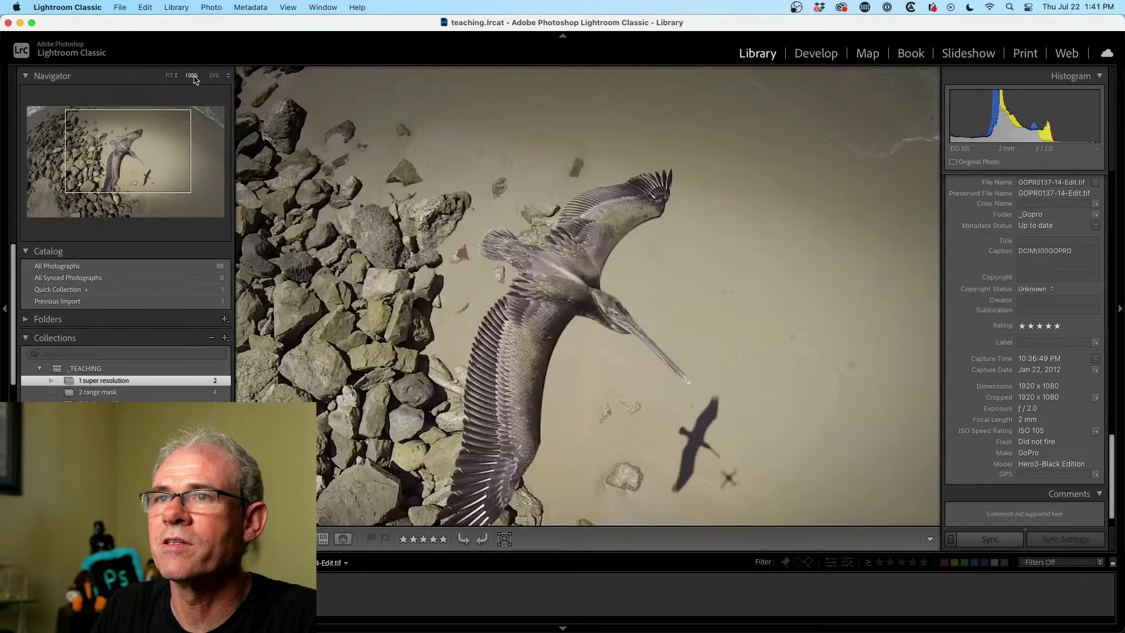
key("Right")
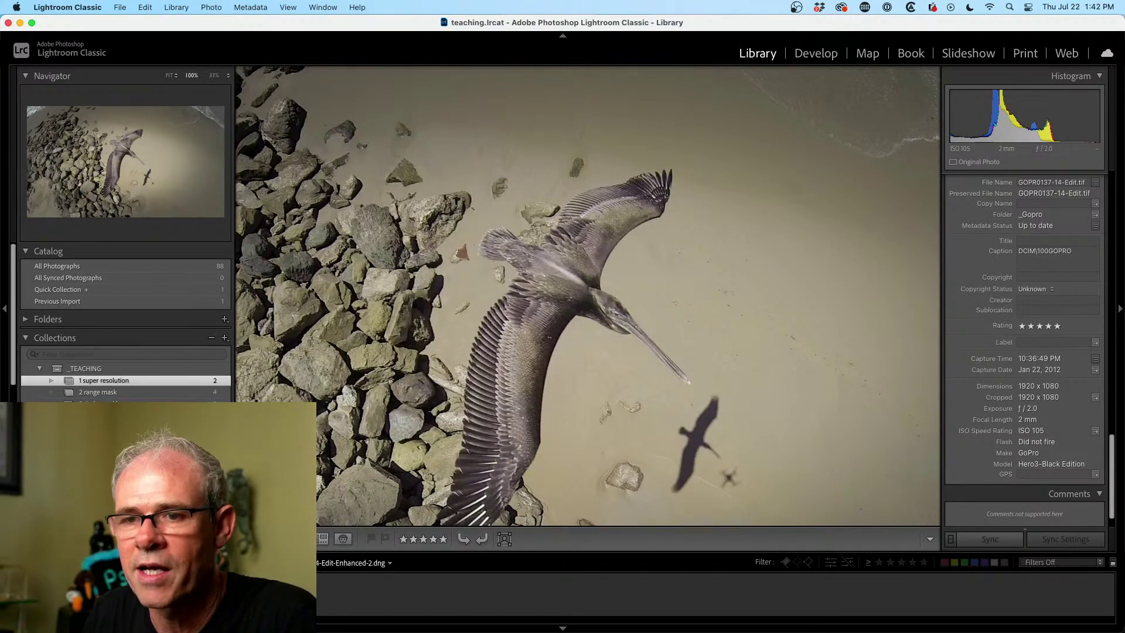
- Compare the feather detail and pixel dimensions of the original and enhanced pelican photos at 100%, and return to the fitted view
key("Left")
key("Right")
key("Left")
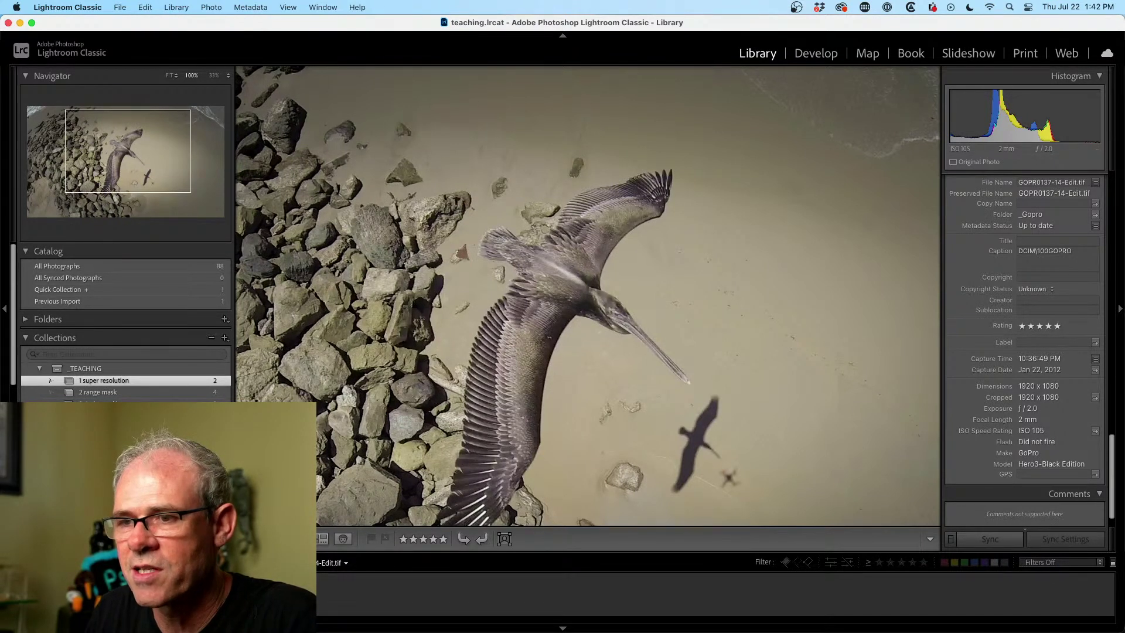
key("Right")
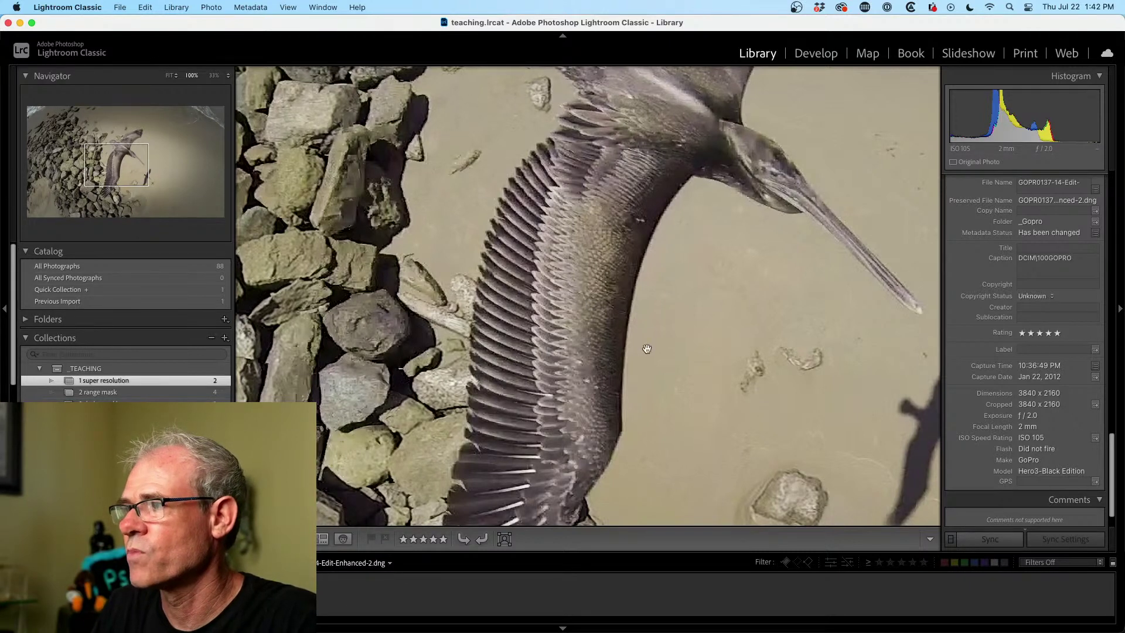
key("Left")
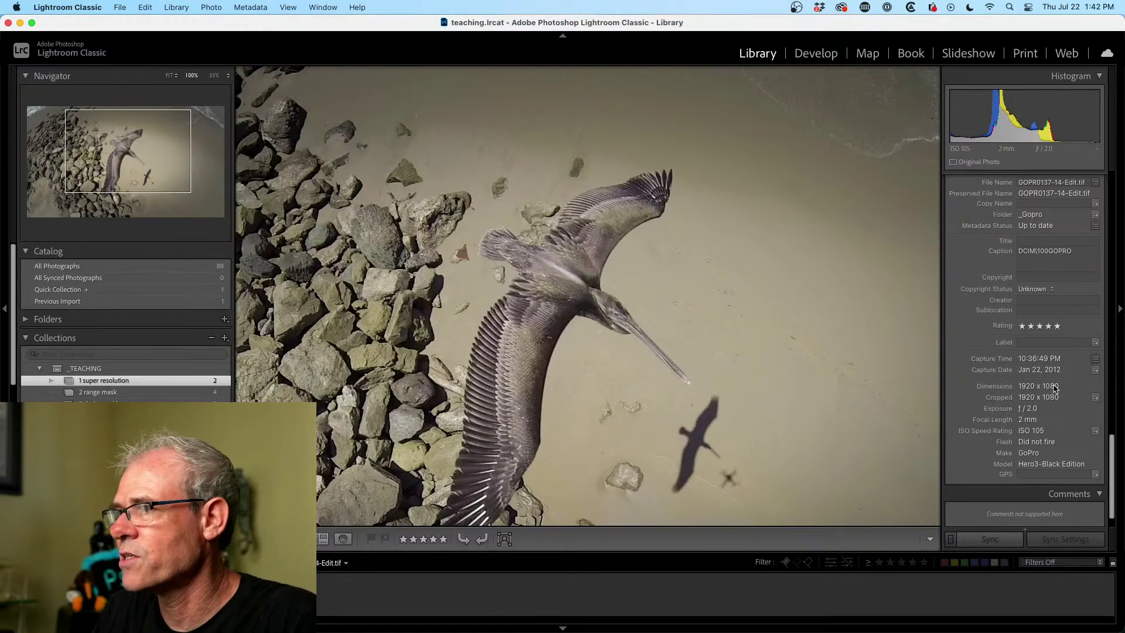
key("Right")
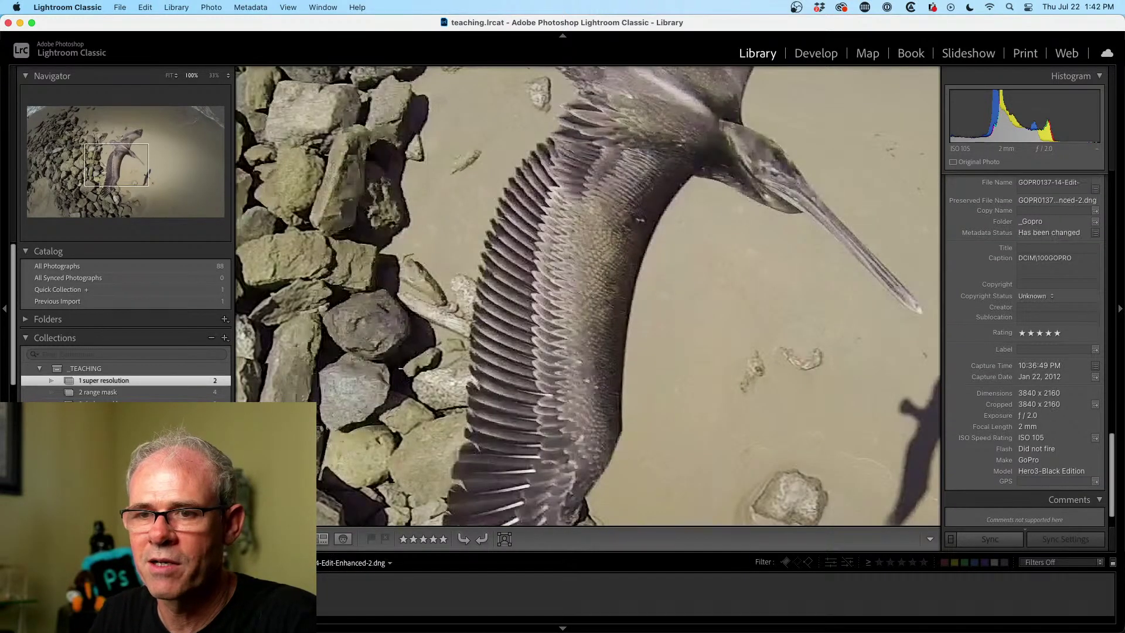
key("Left")
key("Right")
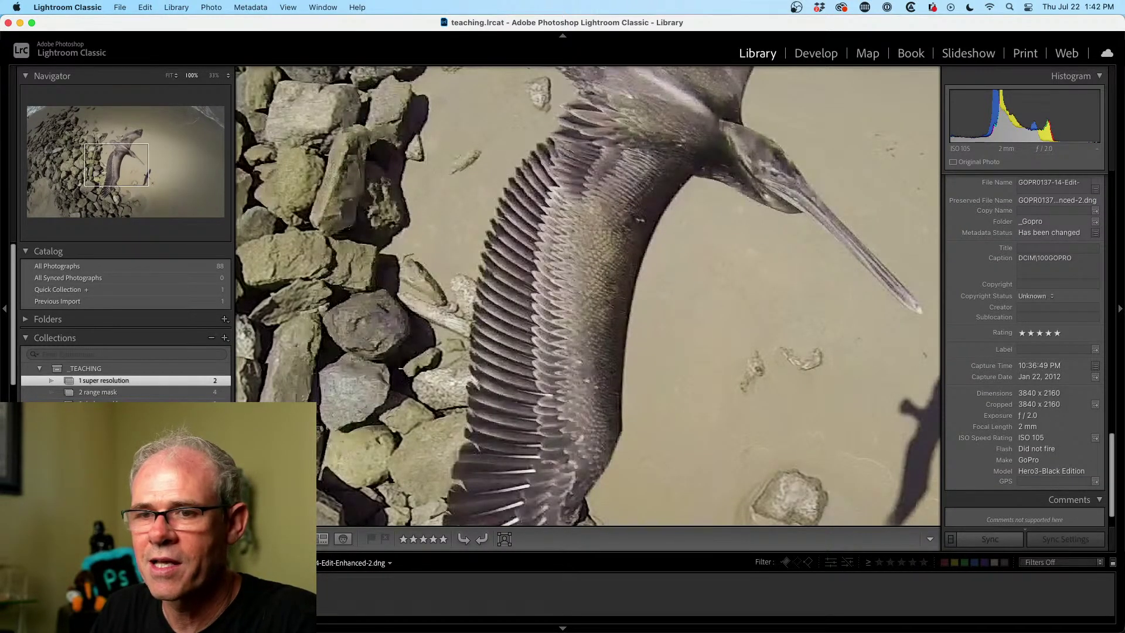
key("Left")
key("Right")
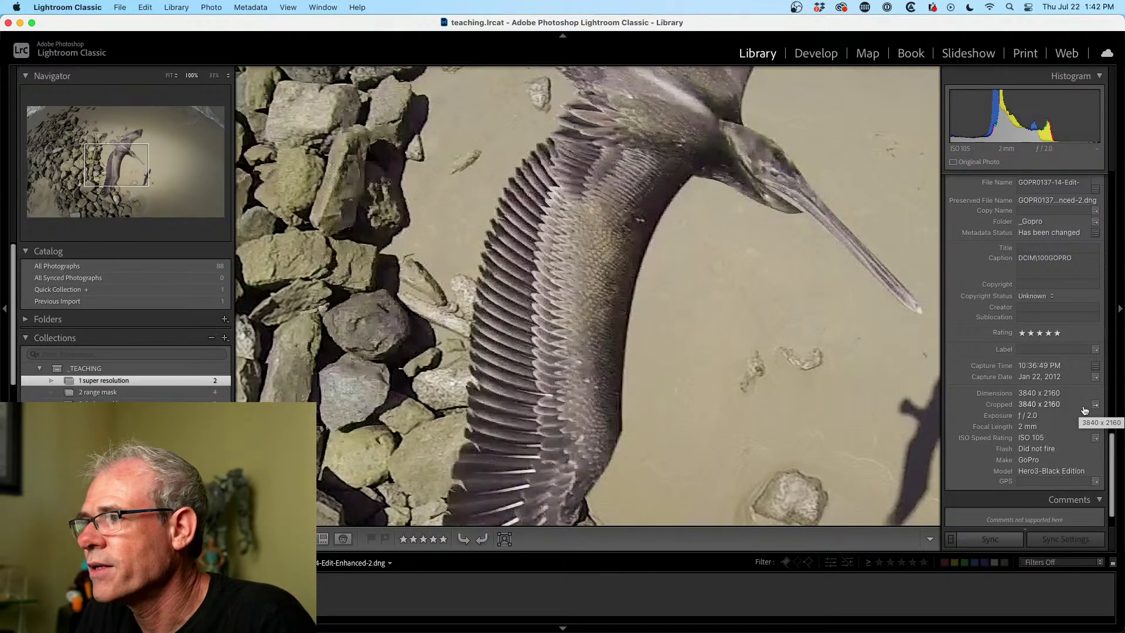
left_click(741, 294)
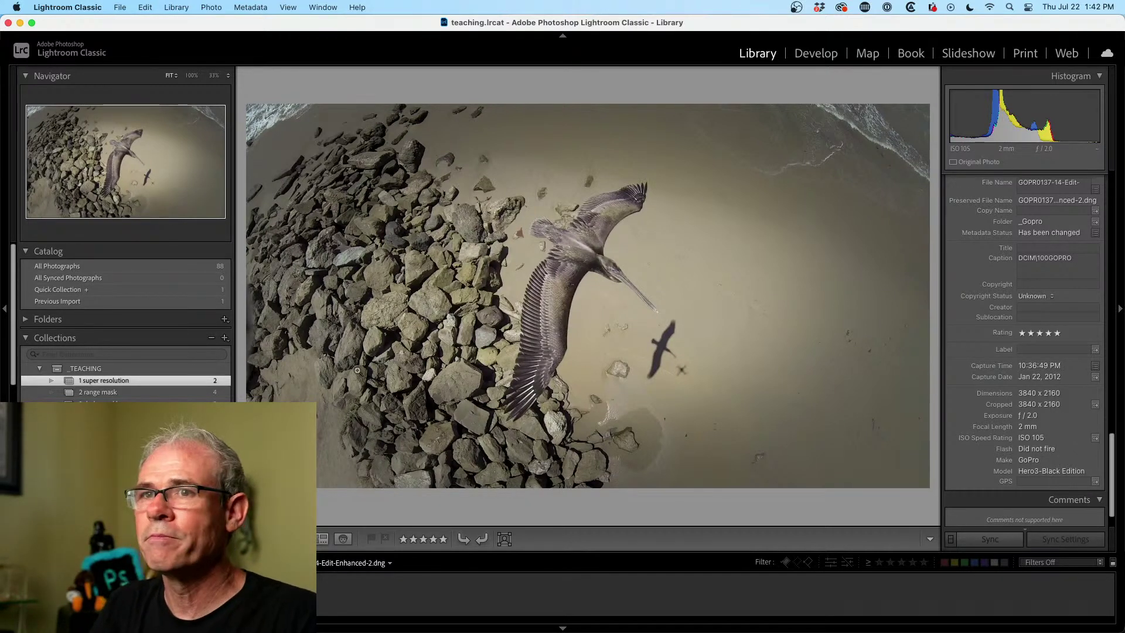
- Open the collection containing _64A8860.CR2, the woman with a violin among poppies, and bring the photo into Develop
left_click(814, 54)
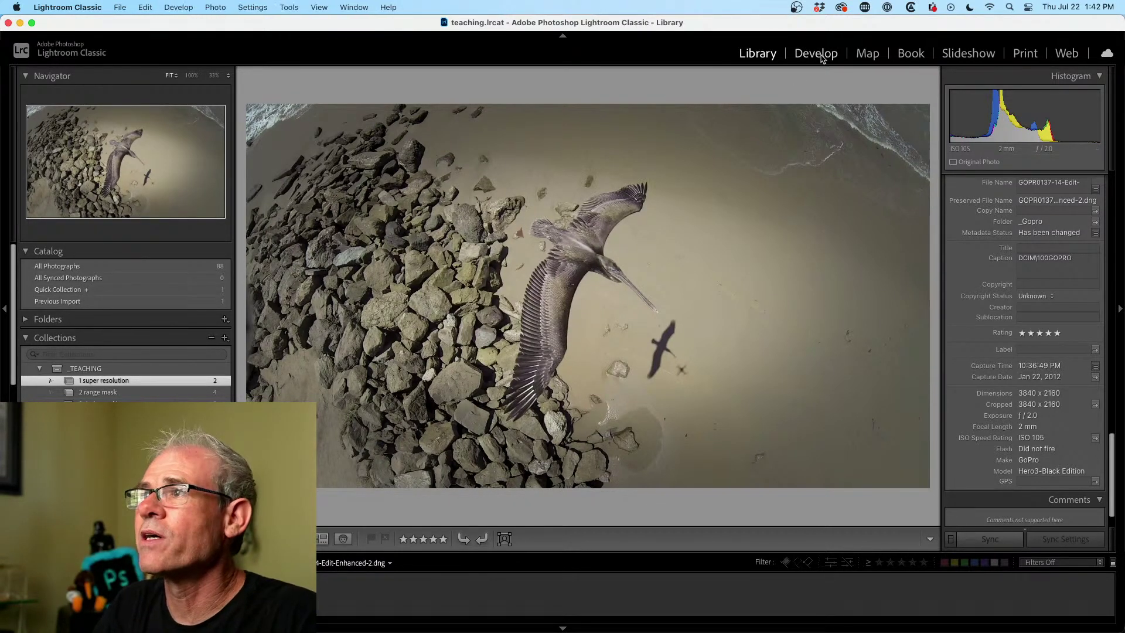
left_click(758, 54)
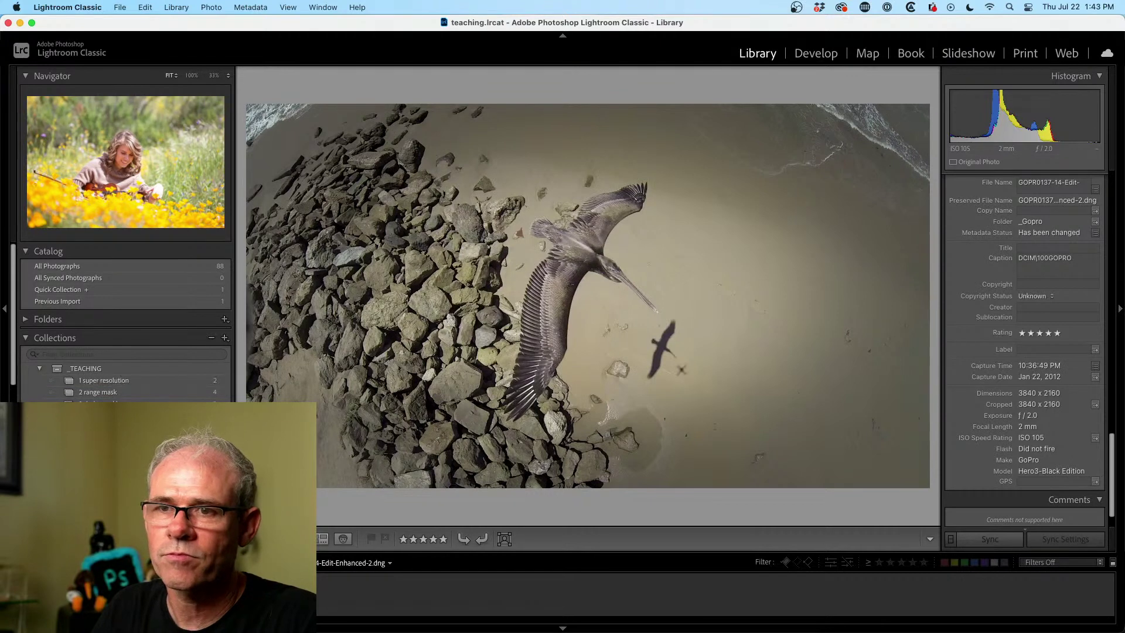
left_click(99, 415)
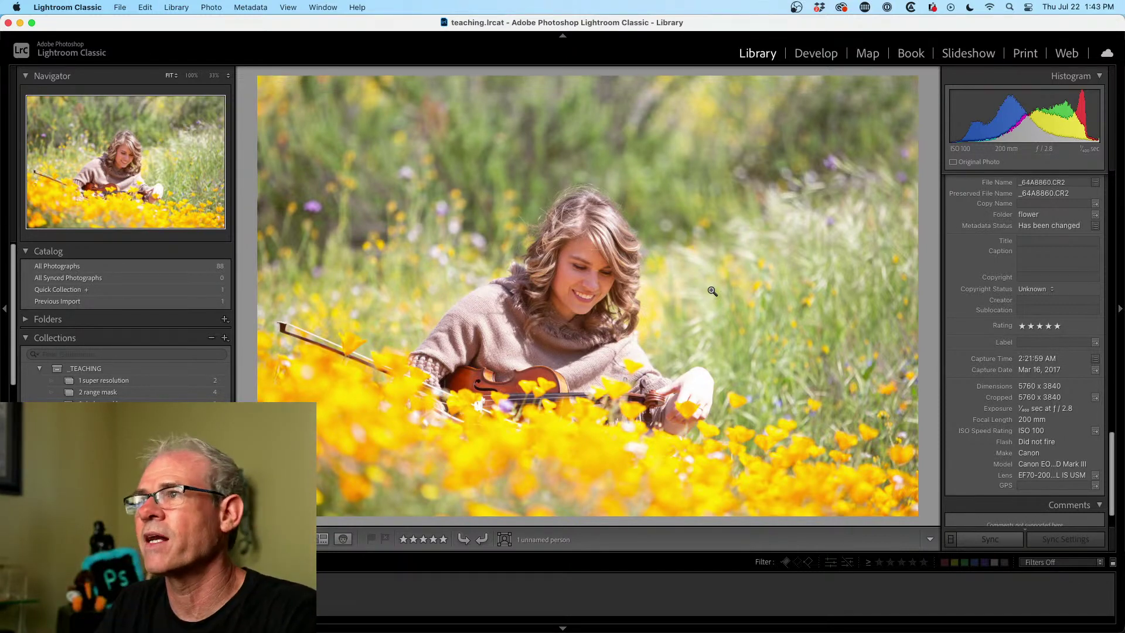
left_click(817, 53)
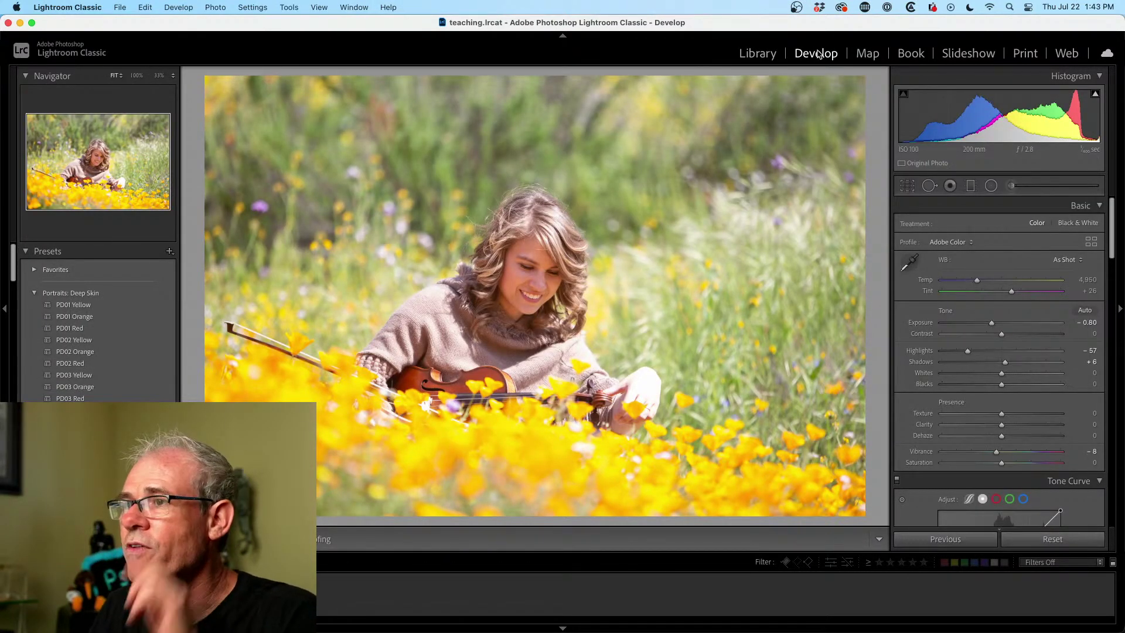
- Draw a tall, narrow radial filter with Saturation -100 over the grass beside the woman and check its mask overlay
left_click(990, 186)
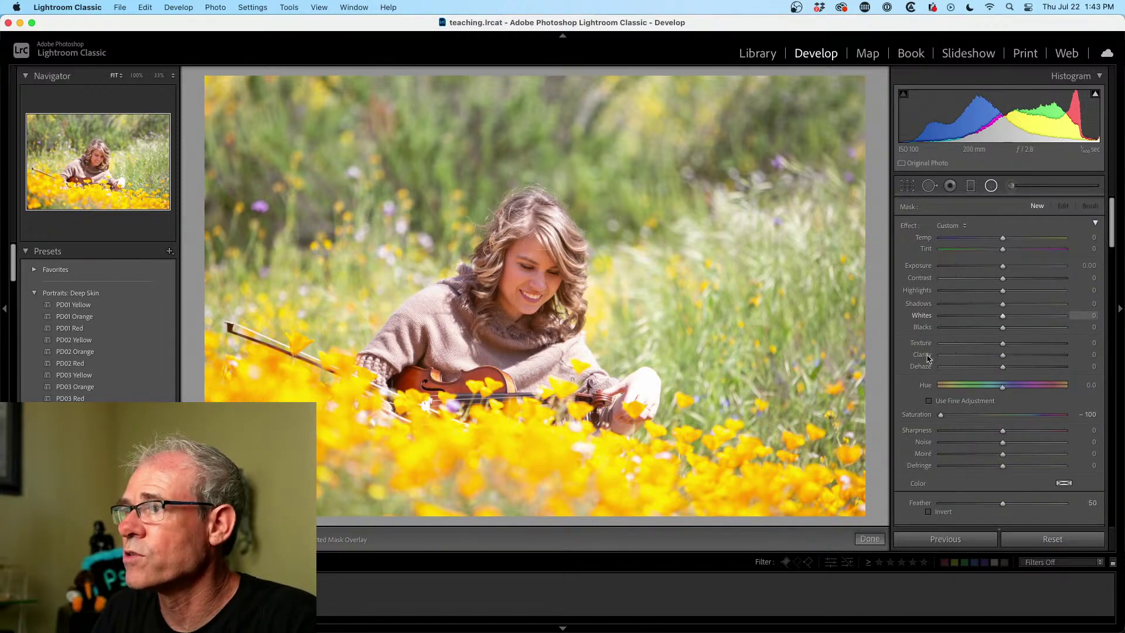
left_click_drag(759, 150, 743, 335)
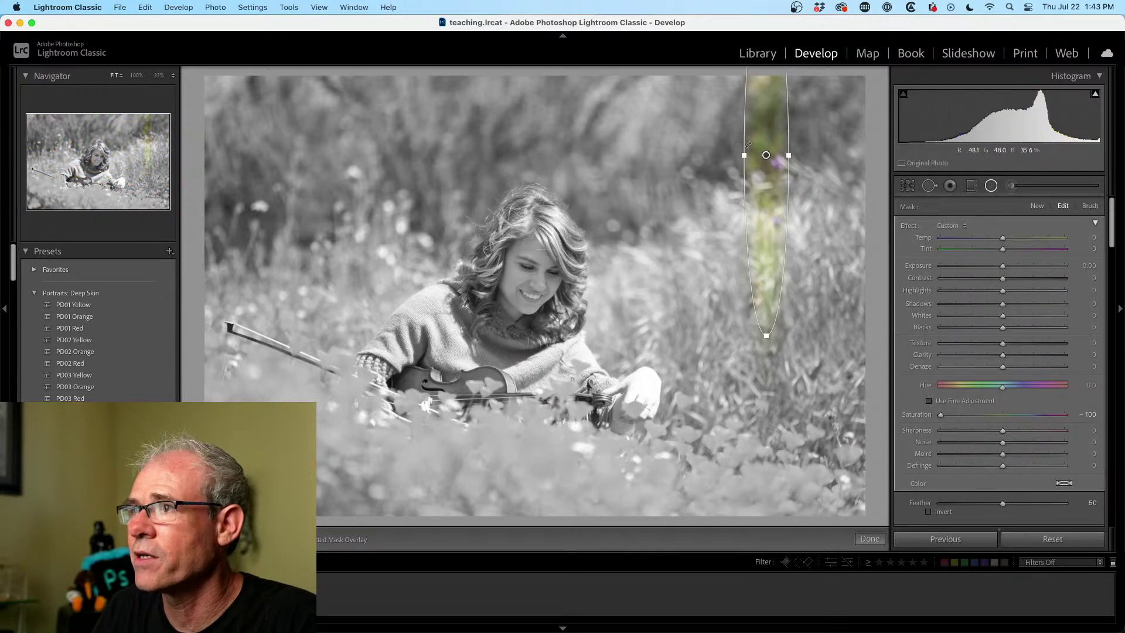
left_click_drag(766, 155, 756, 271)
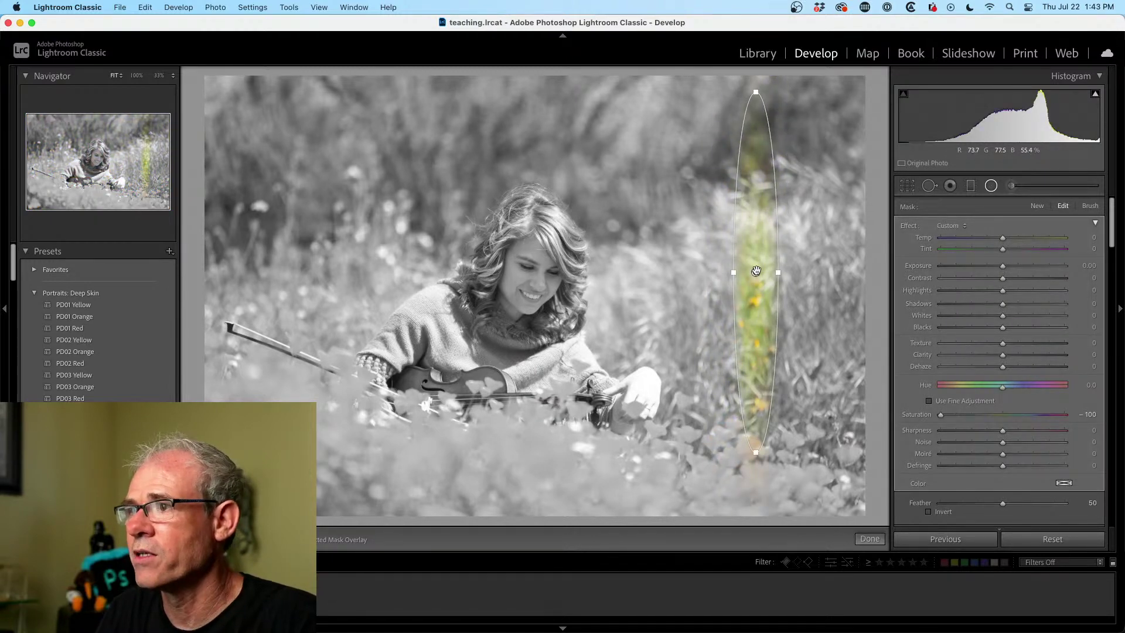
key("o")
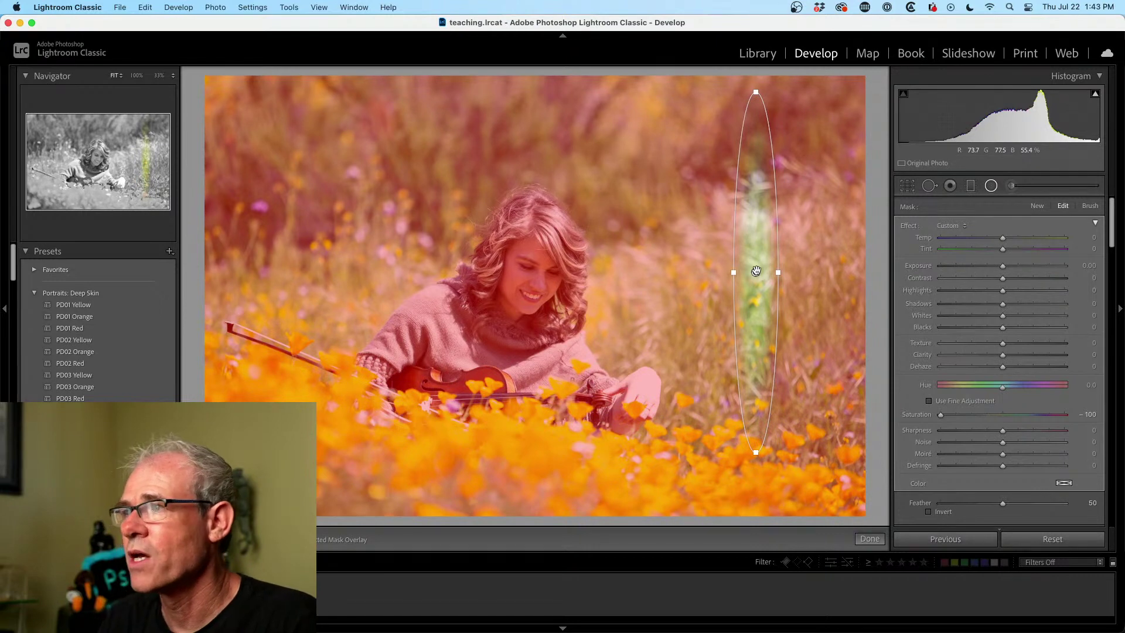
key("o")
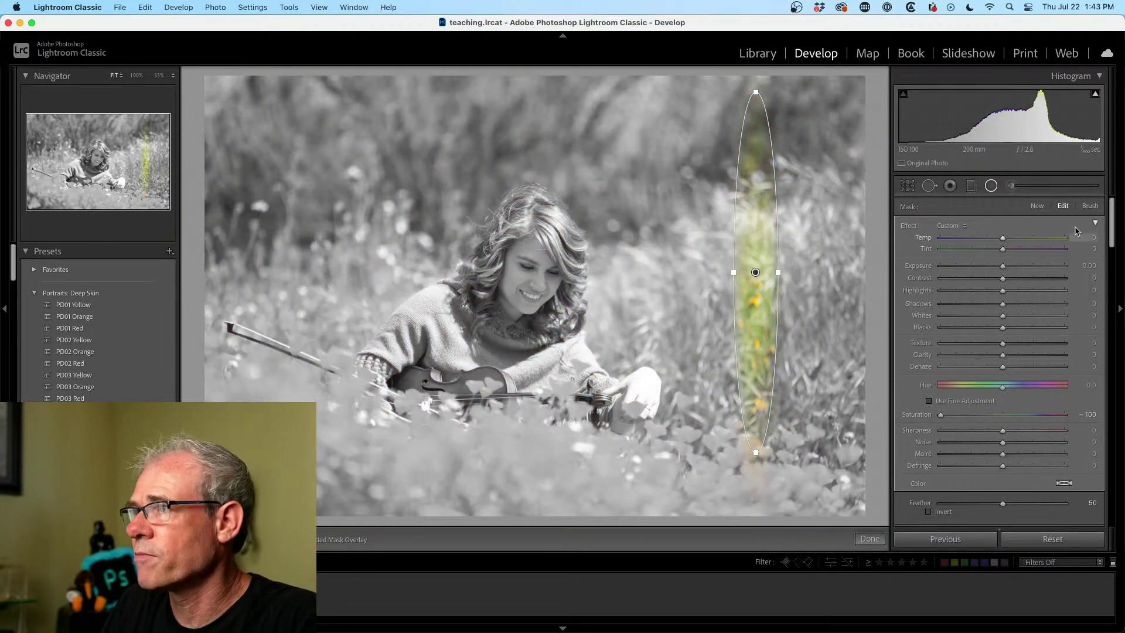
- Compare the radial filter with Invert on and off while shifting it slightly across the grass, leaving Invert enabled
left_click_drag(1109, 222, 1106, 245)
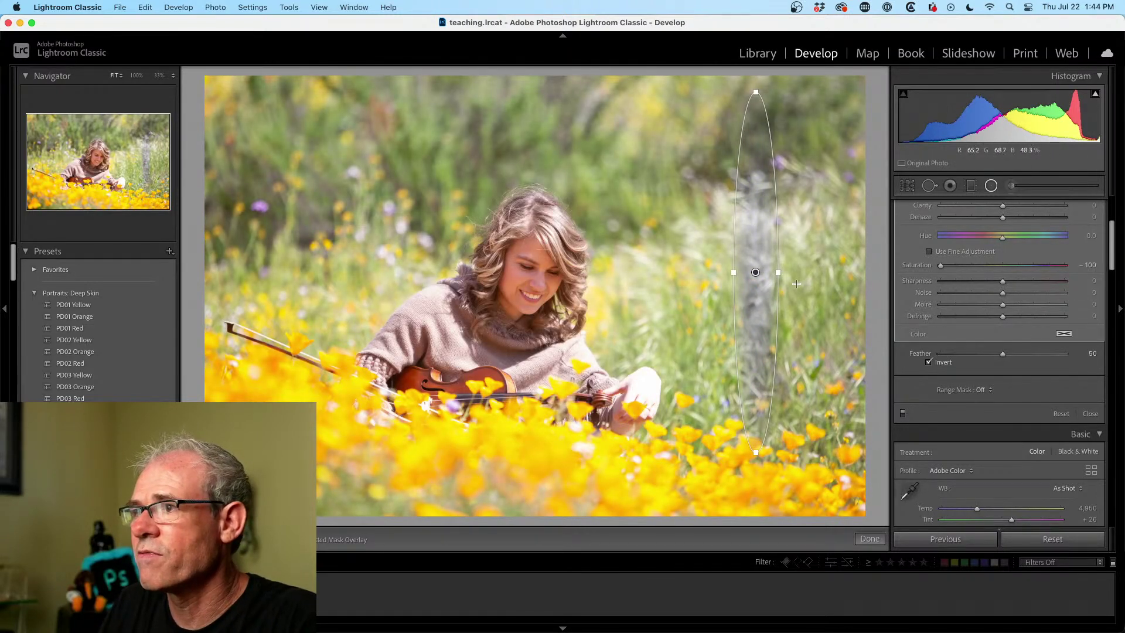
mouse_move(757, 274)
left_mouse_down()
mouse_move(346, 281)
mouse_move(777, 278)
left_mouse_up()
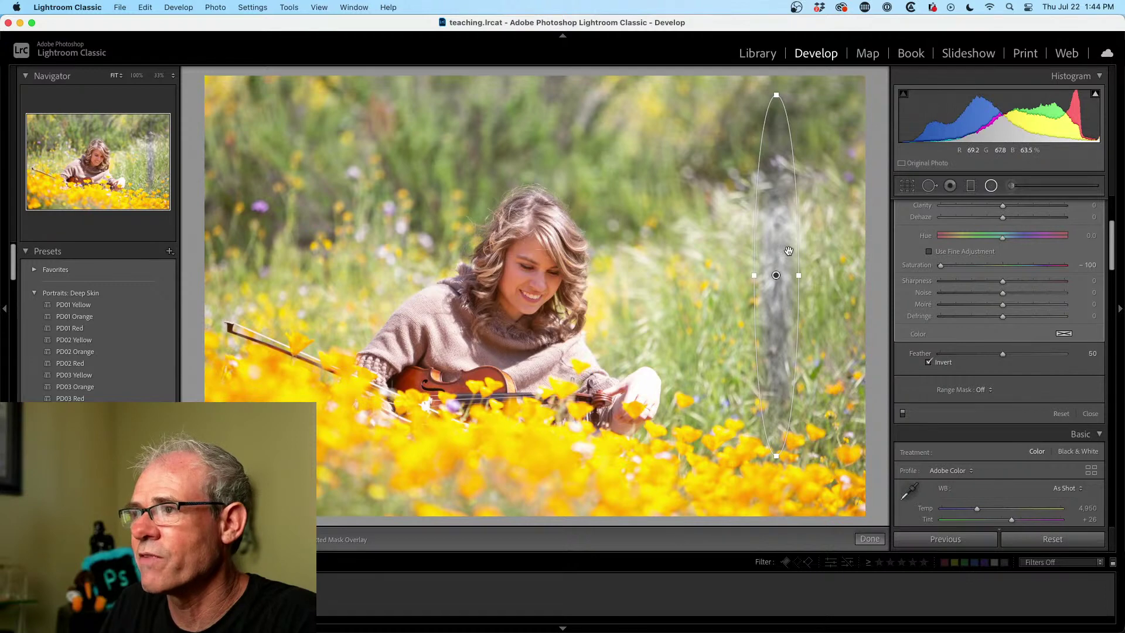
left_click(928, 362)
mouse_move(767, 273)
left_mouse_down()
mouse_move(398, 249)
mouse_move(777, 285)
left_mouse_up()
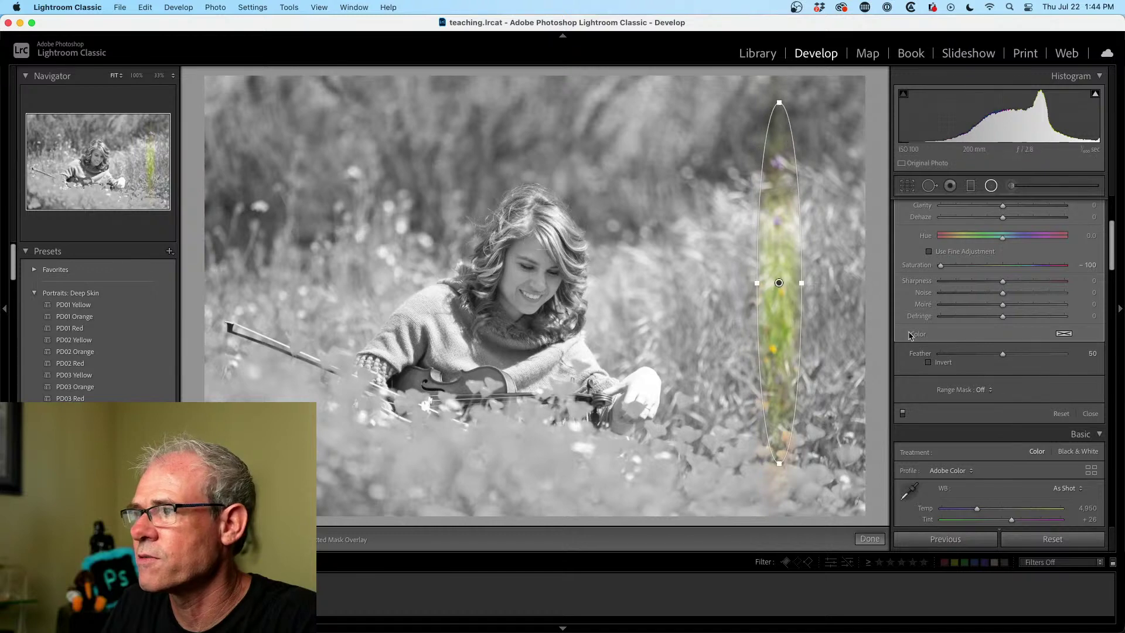
left_click(928, 362)
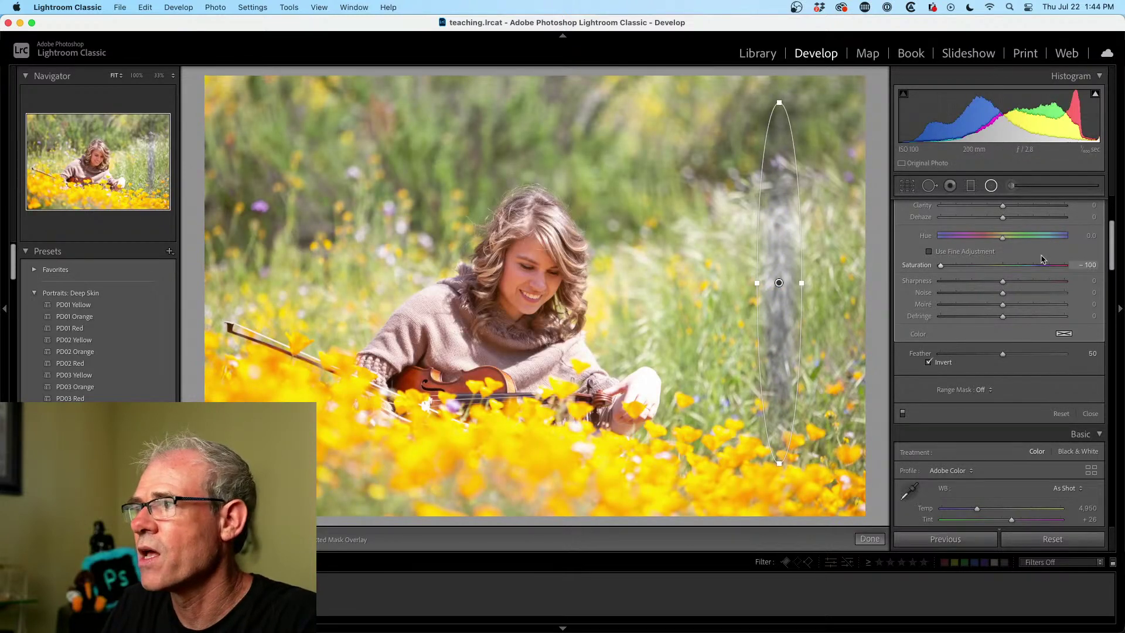
- Set the radial filter to Temp 81, Exposure 1.83 and Saturation 100, and move it close to the photo's right edge
left_click_drag(938, 267, 1111, 227)
left_click_drag(1002, 265, 1065, 239)
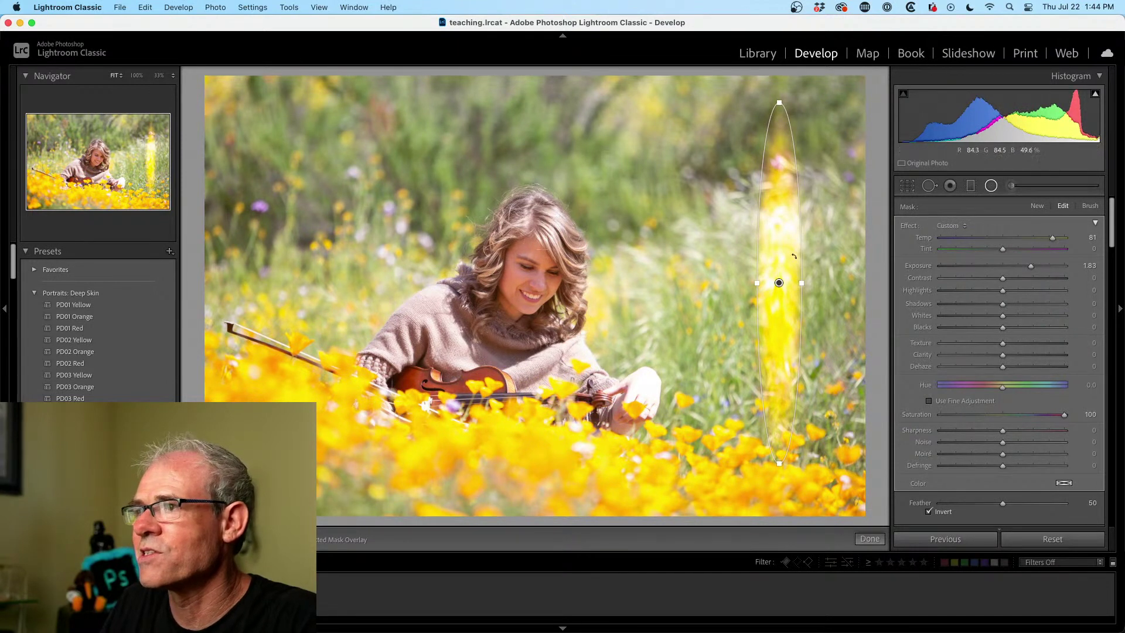
left_click_drag(778, 282, 796, 267)
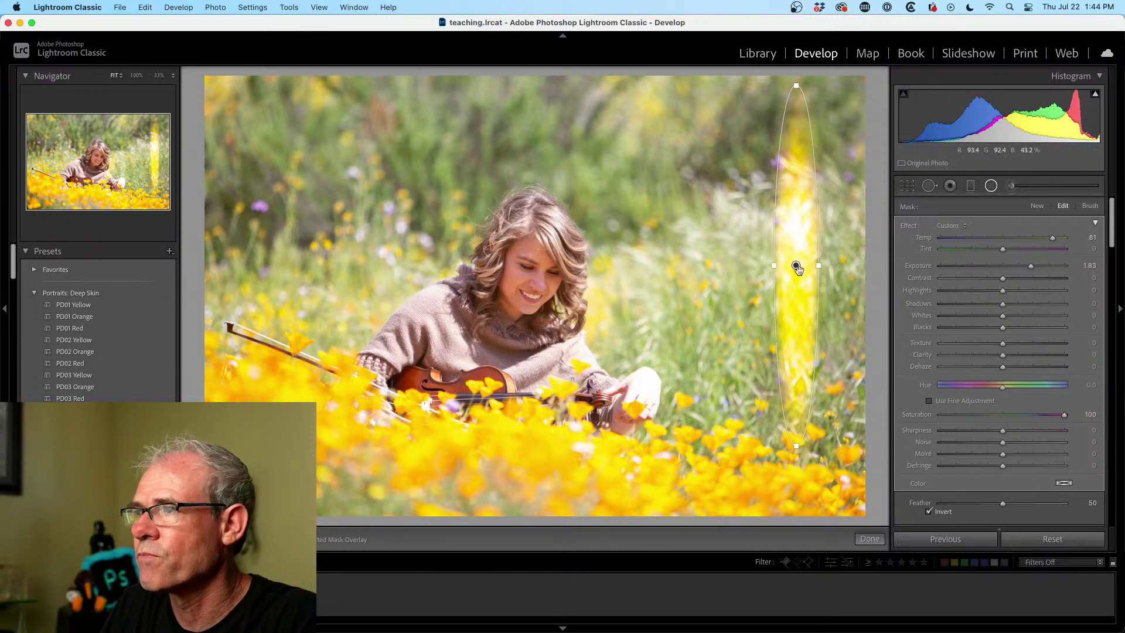
left_click_drag(796, 266, 816, 281)
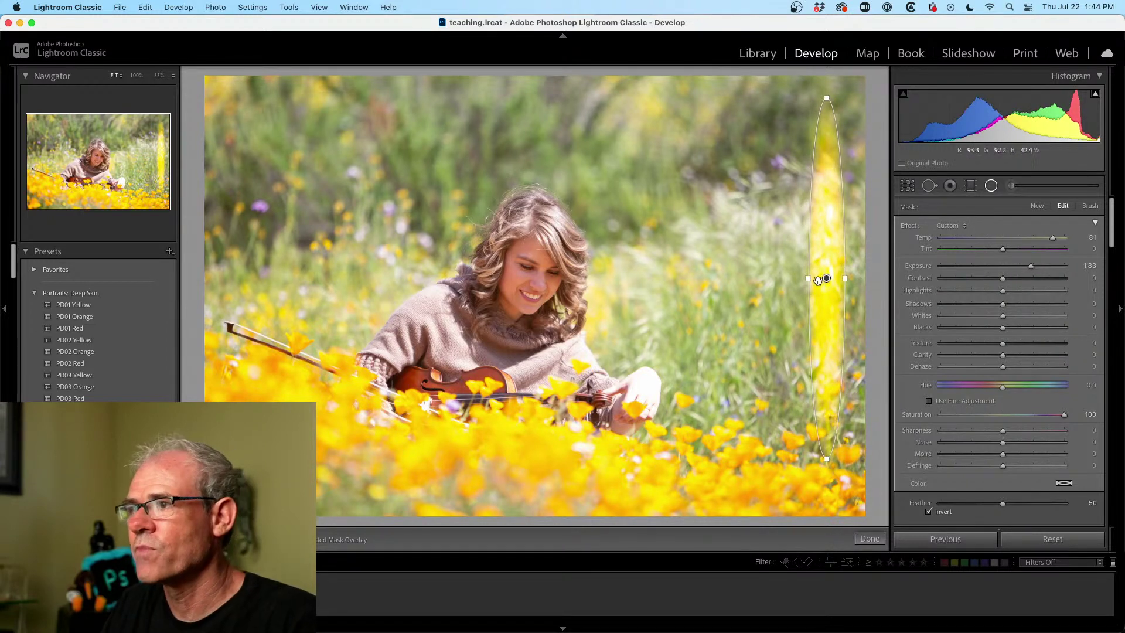
mouse_move(827, 276)
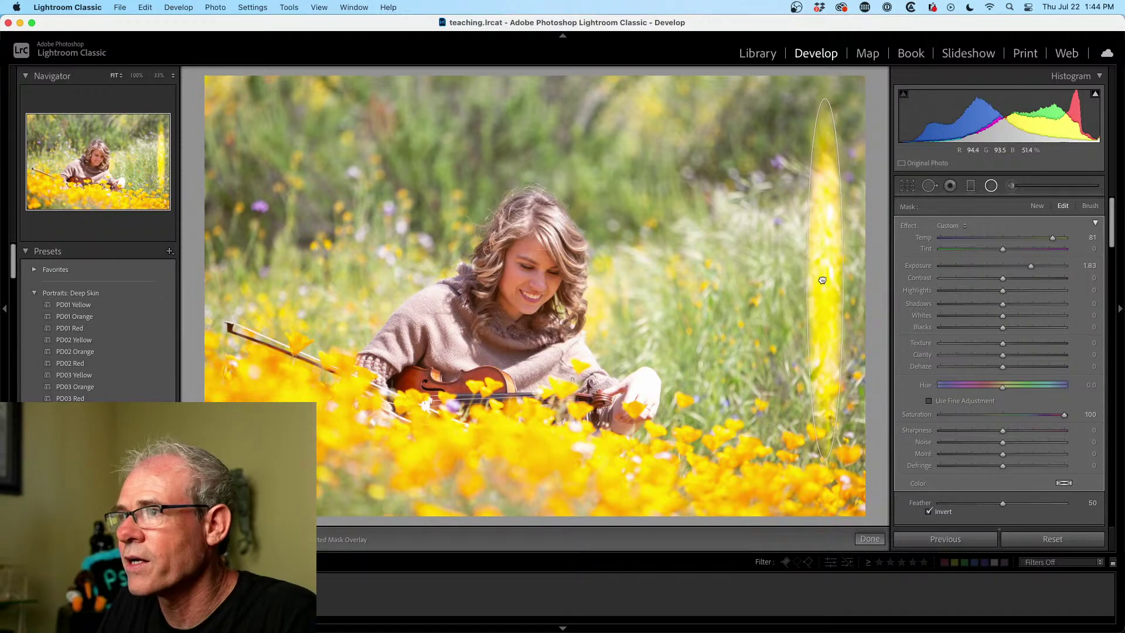
left_click_drag(826, 278, 829, 279)
- Duplicate the yellow radial filter and place the copy just left of the original so they overlap
right_click(828, 279)
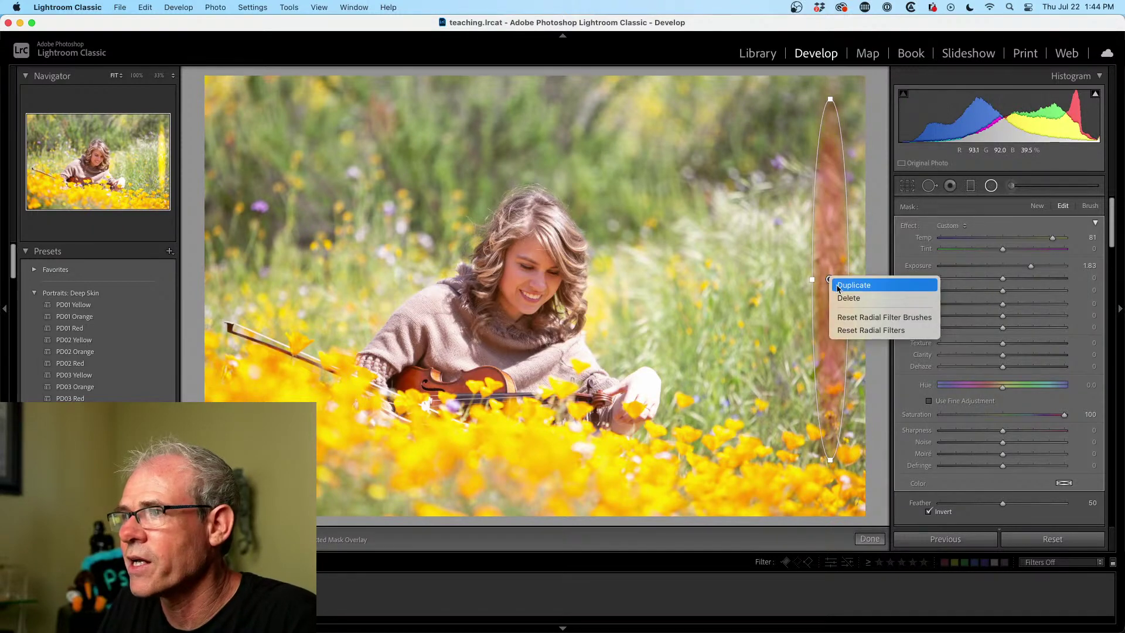
left_click(838, 286)
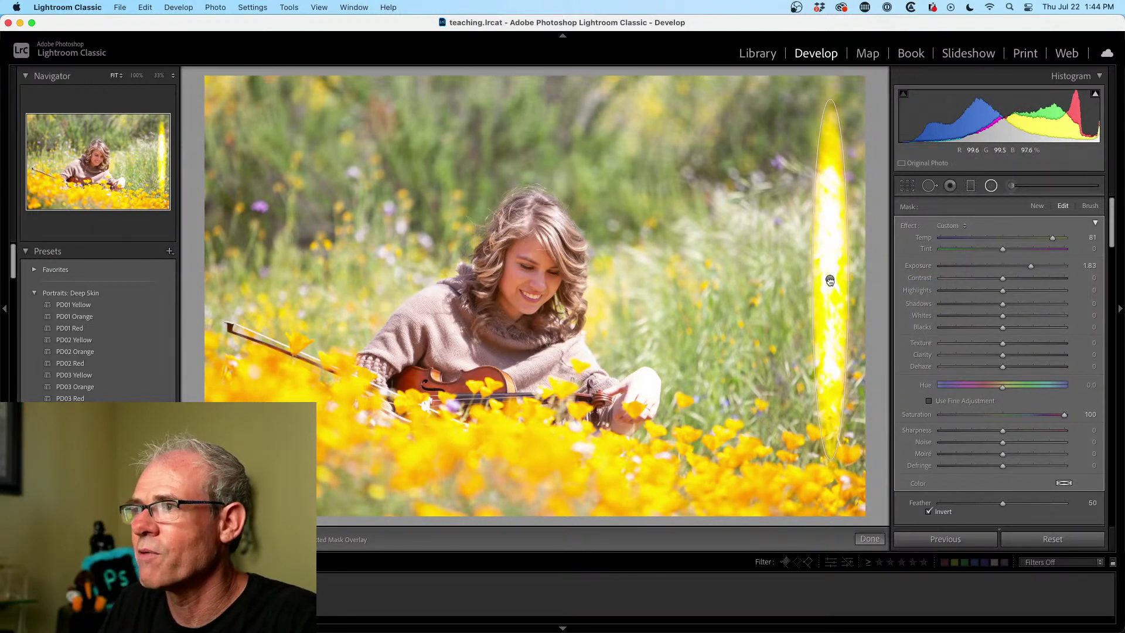
left_click_drag(832, 284, 805, 286)
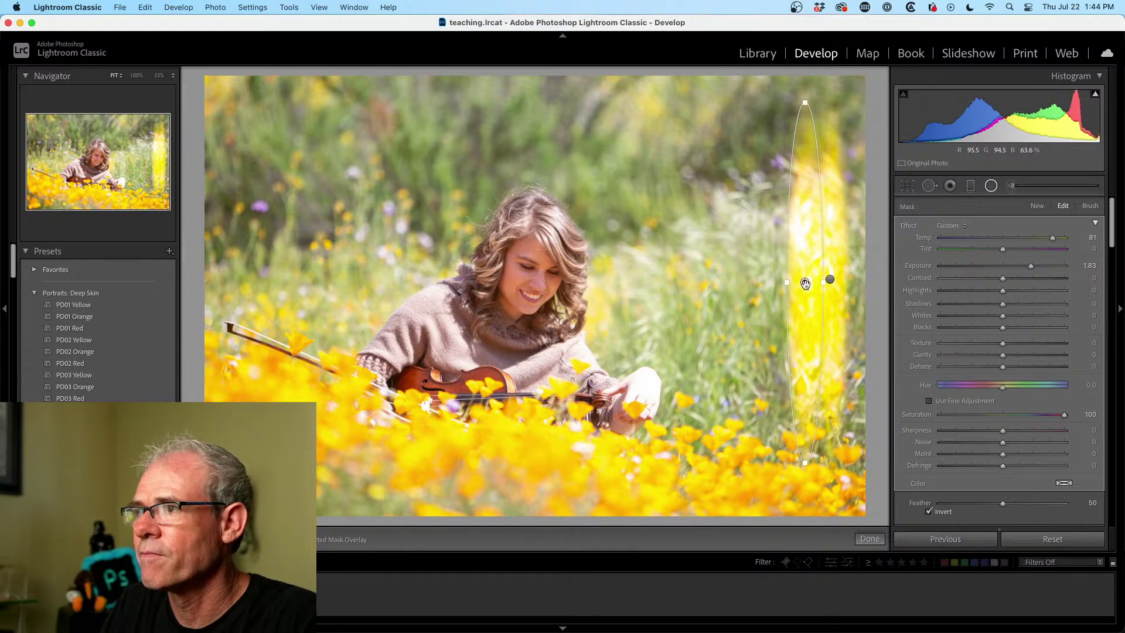
- Duplicate the second radial filter, place the copy to its left, narrow it to a thin streak and tilt its top rightward
right_click(805, 283)
left_click(811, 290)
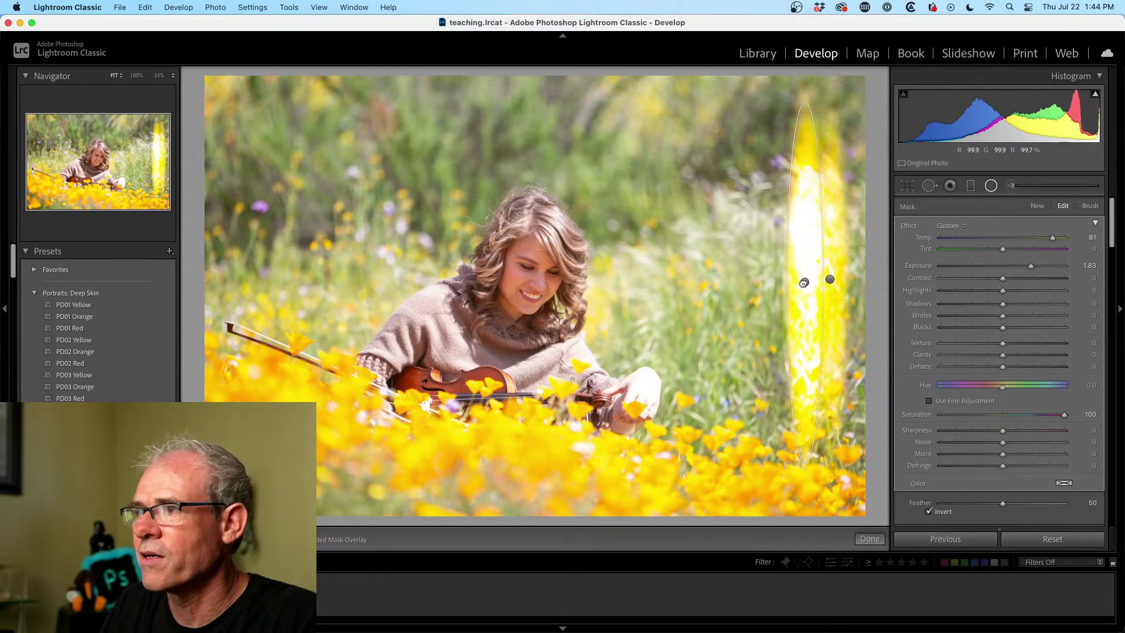
left_click_drag(804, 283, 785, 315)
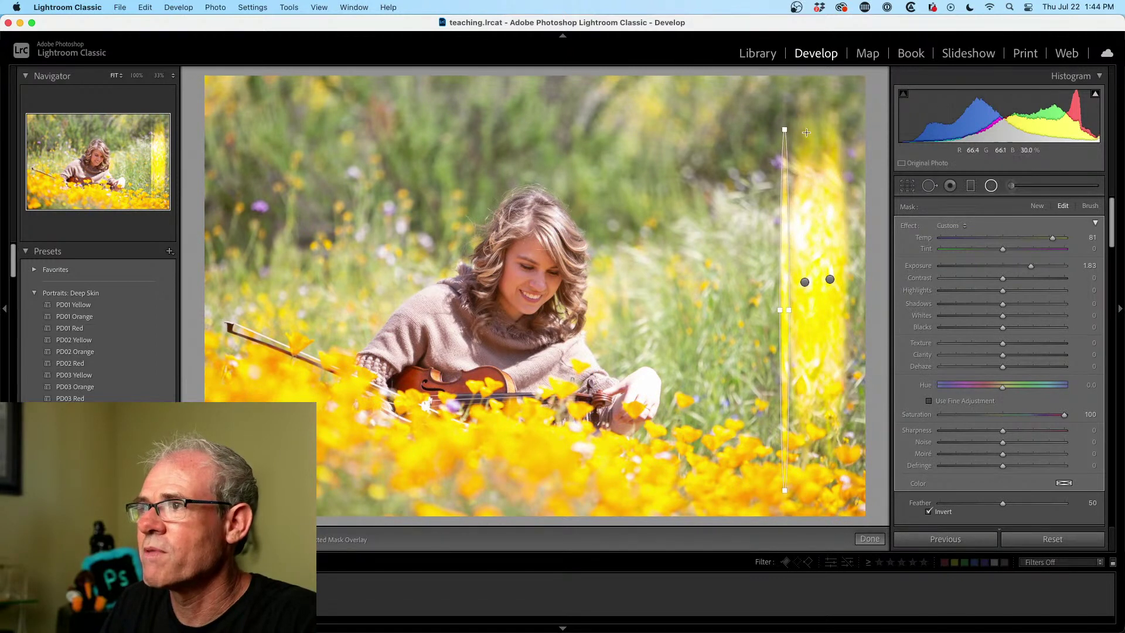
left_click_drag(788, 118, 824, 123)
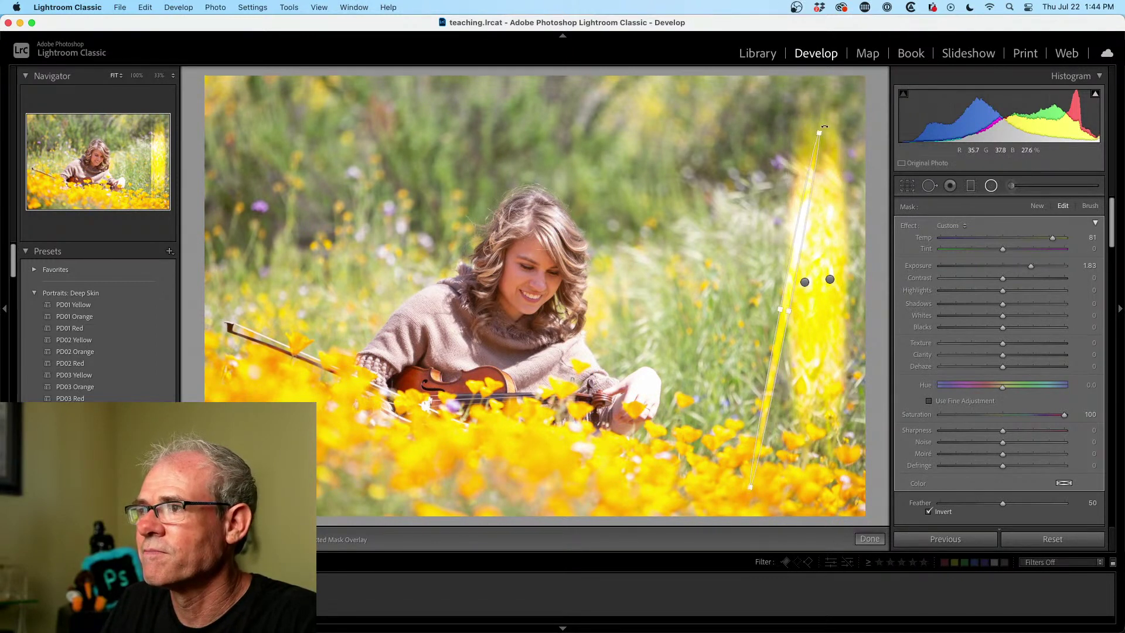
- Duplicate the tilted thin streak and move the copy slightly up to lengthen the ray of light
right_click(788, 293)
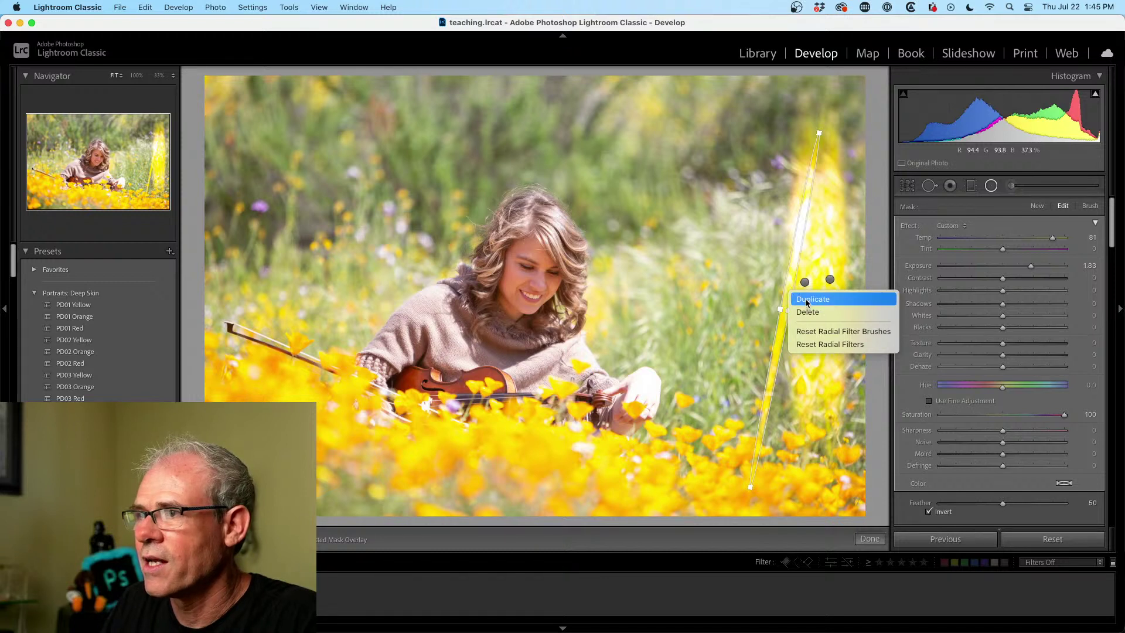
left_click(806, 299)
left_click_drag(786, 304, 786, 276)
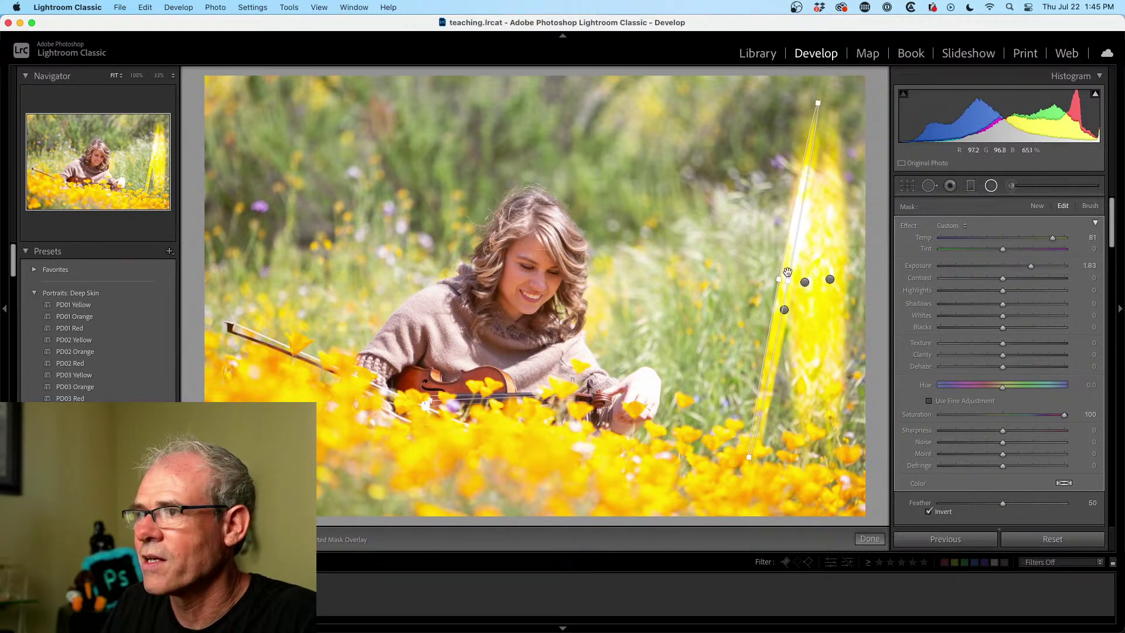
- Duplicate the upper thin streak, shift the copy left and down, and shorten it along the edge of the light ray
right_click(786, 273)
left_click(802, 279)
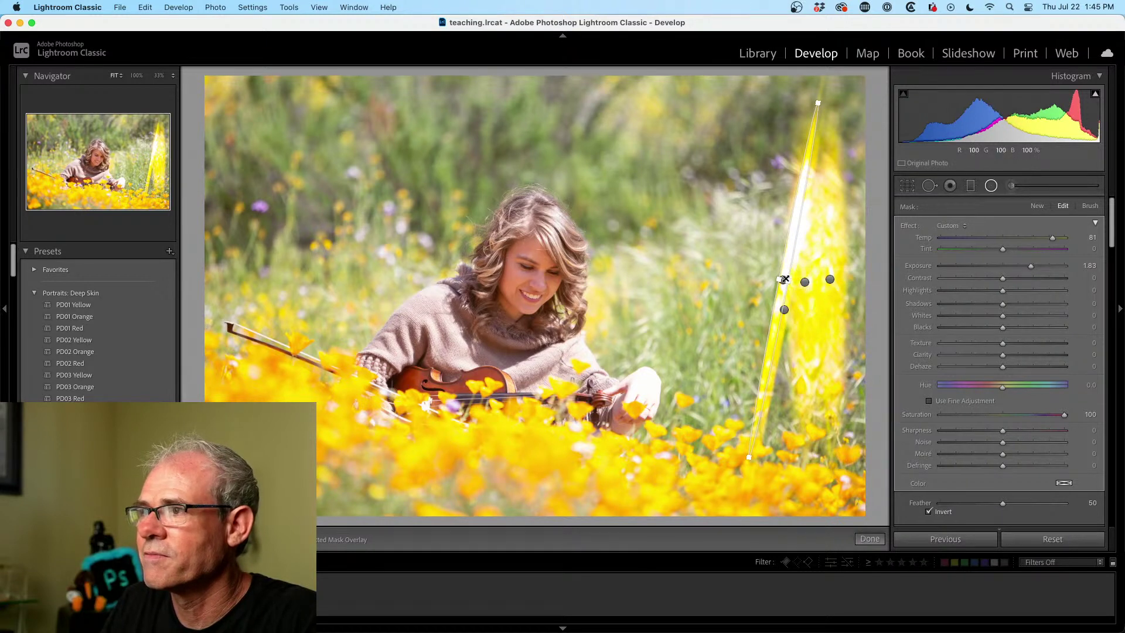
left_click_drag(774, 276, 757, 275)
left_click_drag(800, 108, 786, 192)
left_click_drag(770, 305, 774, 330)
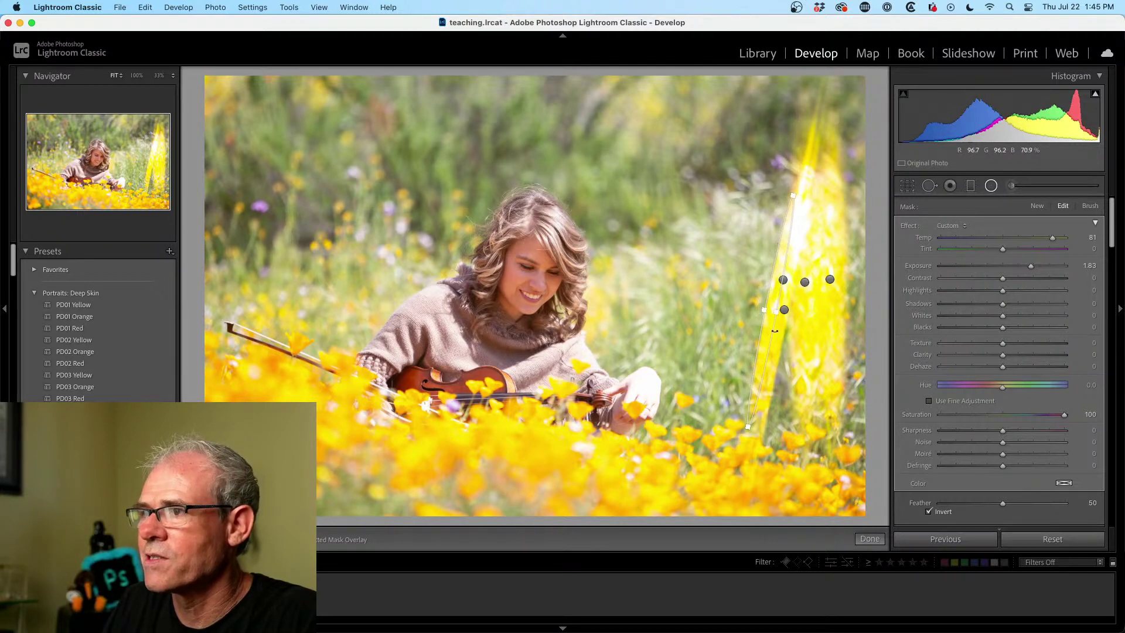
- Duplicate the rightmost yellow radial filter, place the copy on the photo's left edge and set its hue to -35.8
left_click(909, 186)
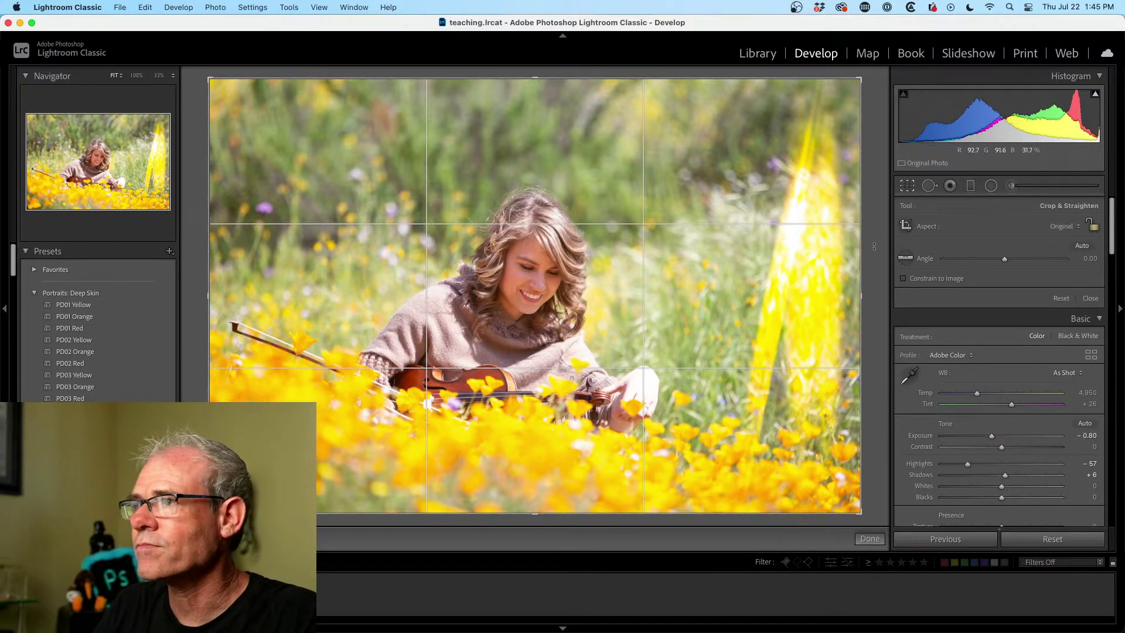
left_click(990, 186)
left_click(830, 280)
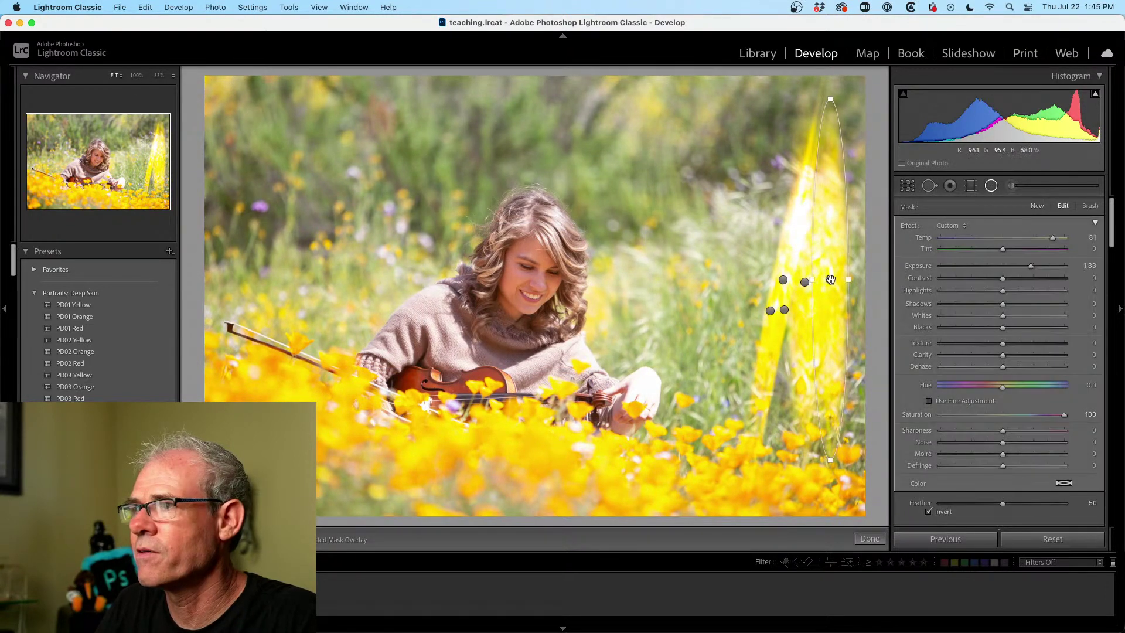
right_click(829, 279)
left_click(840, 286)
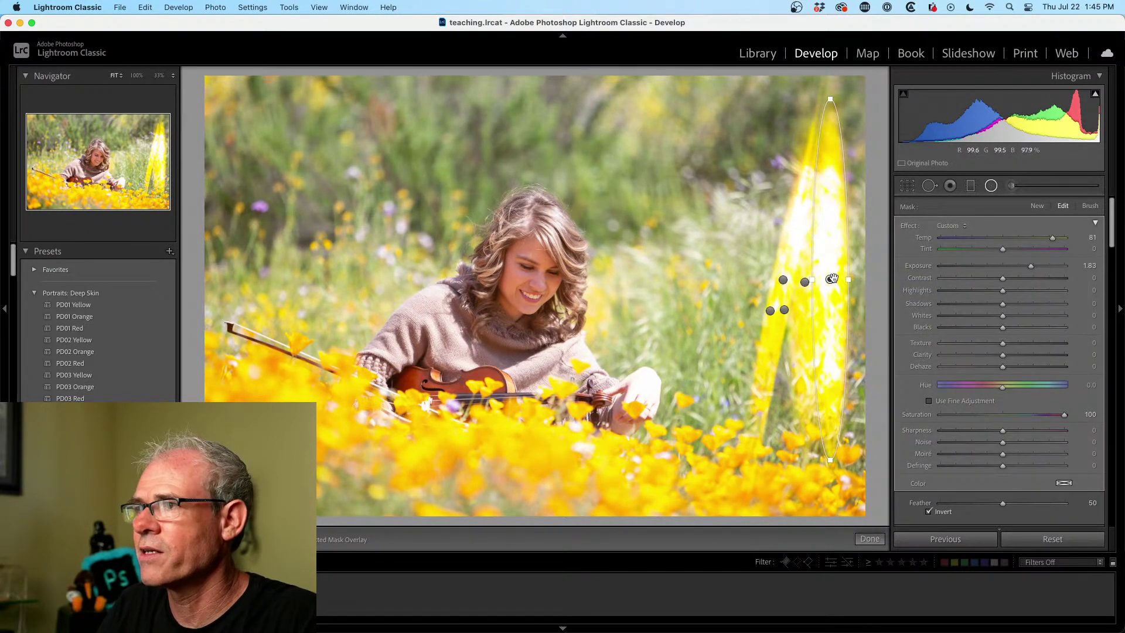
left_click_drag(829, 279, 233, 268)
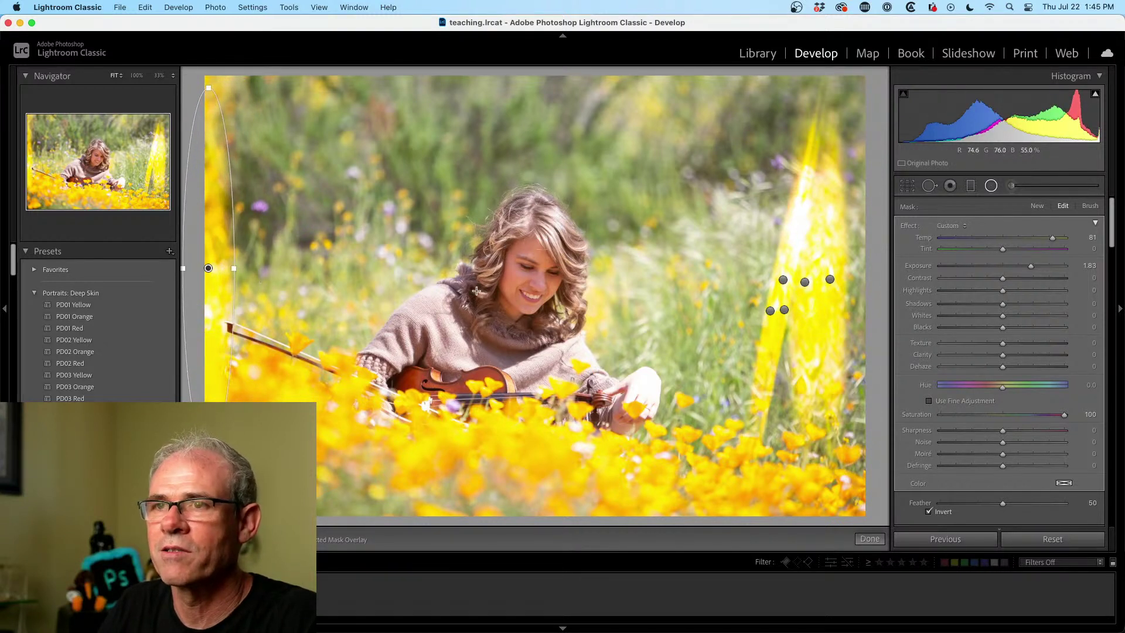
mouse_move(1003, 390)
left_mouse_down()
mouse_move(973, 391)
mouse_move(989, 391)
left_mouse_up()
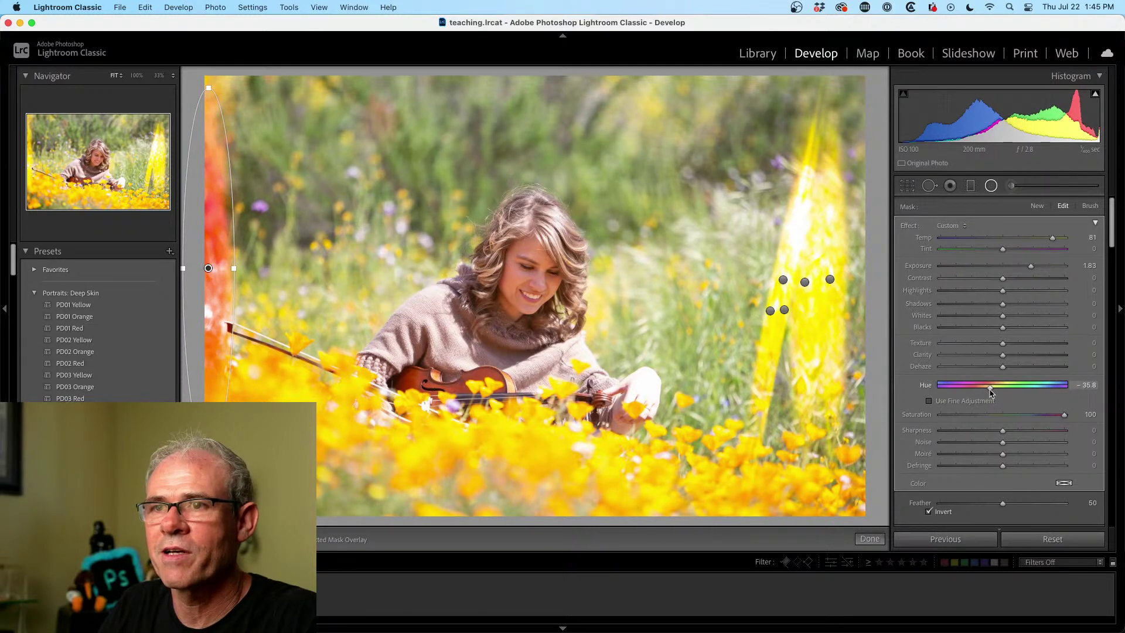
- Duplicate the red radial filter twice with the copies overlapping to its right, and set the lower copy's exposure to 4.00
right_click(208, 268)
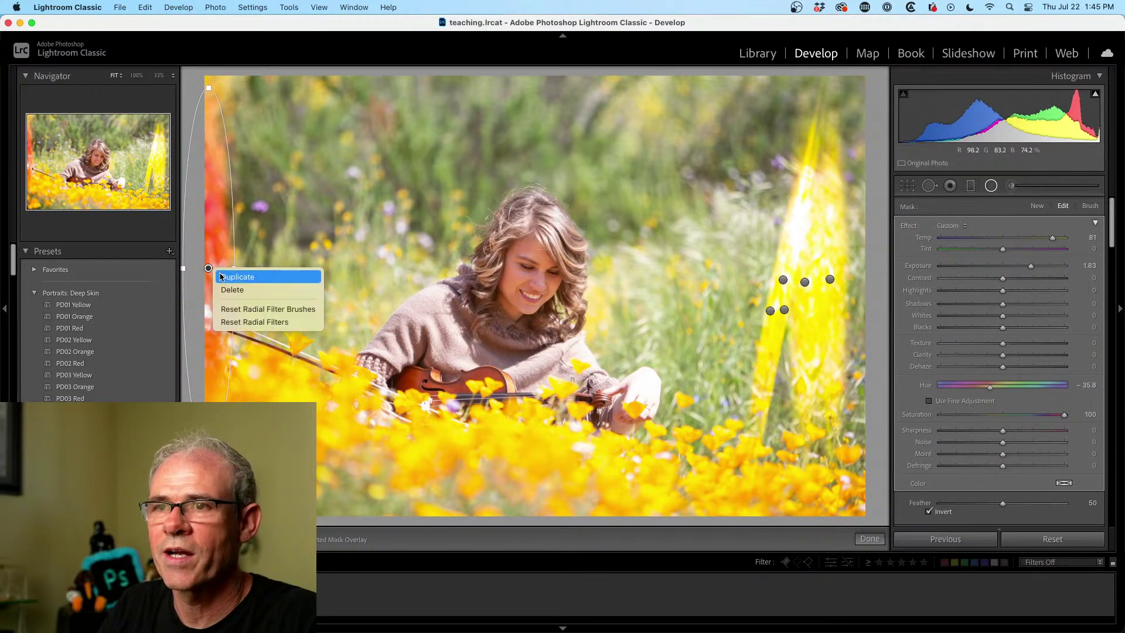
left_click(223, 274)
left_click_drag(207, 268, 264, 377)
right_click(235, 245)
left_click(248, 251)
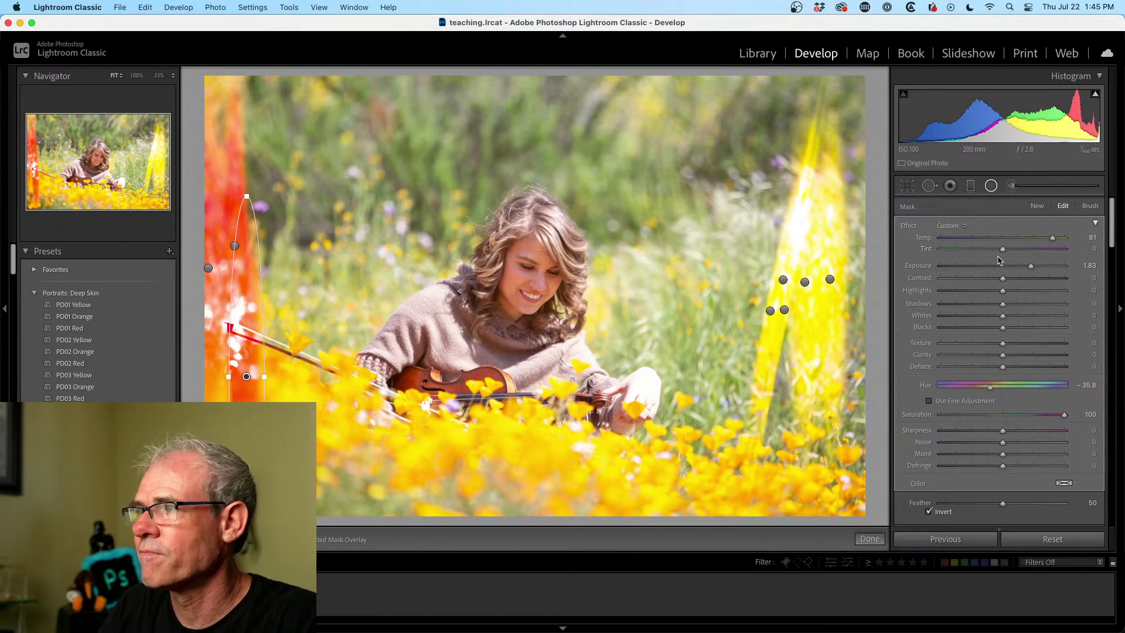
left_click_drag(1030, 265, 1072, 266)
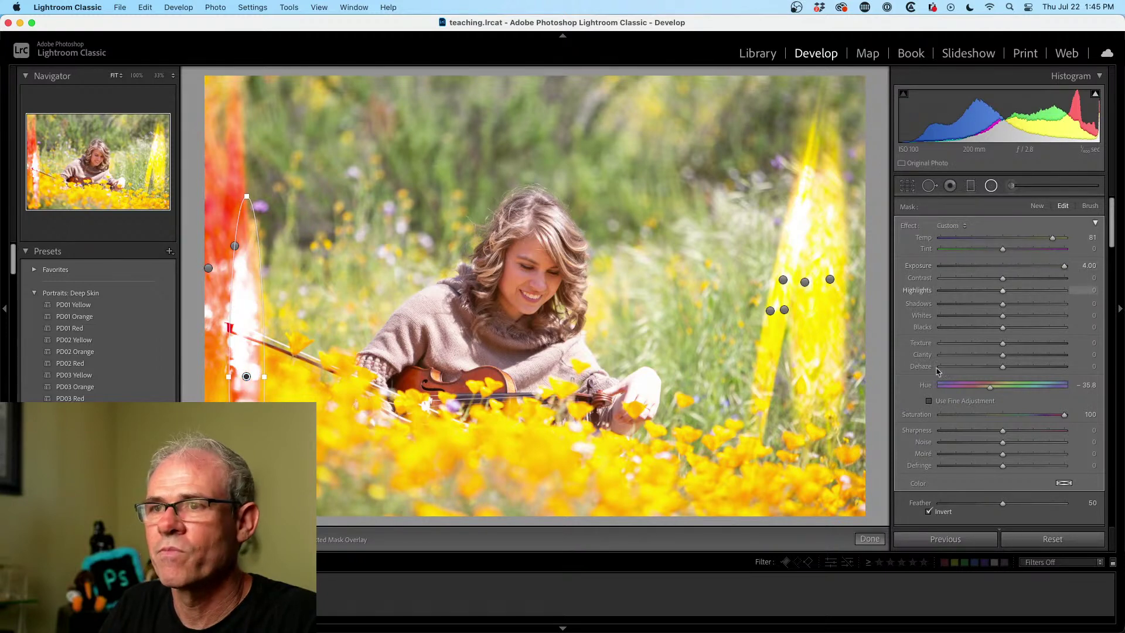
- Inspect the light leaks without filter overlays, including in the Library view, and return to Develop
left_click(908, 185)
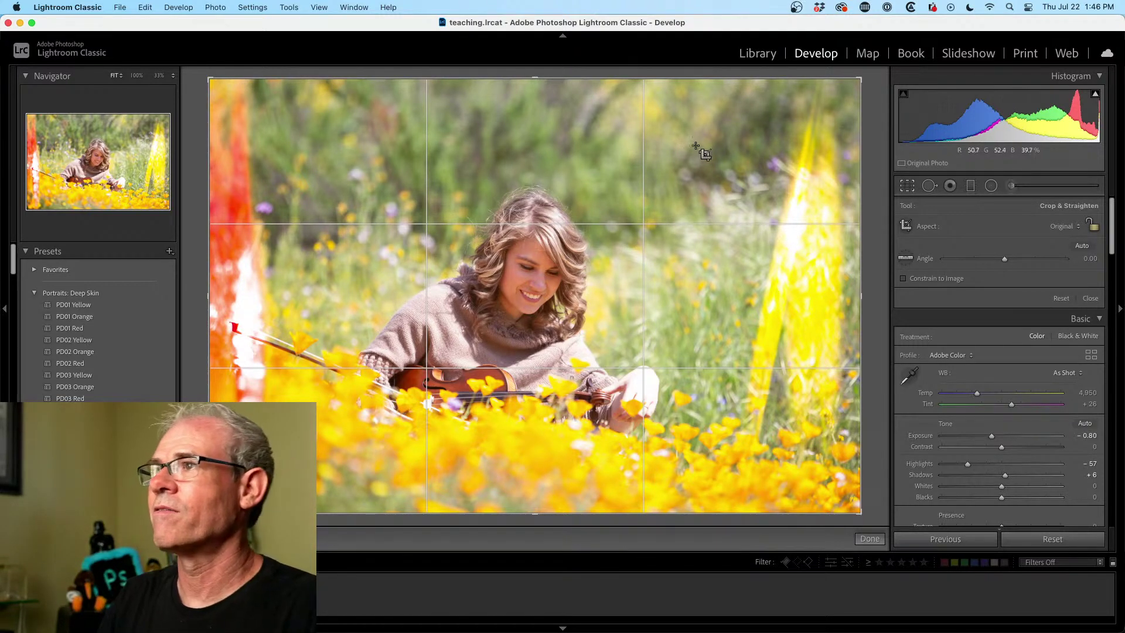
left_click(756, 55)
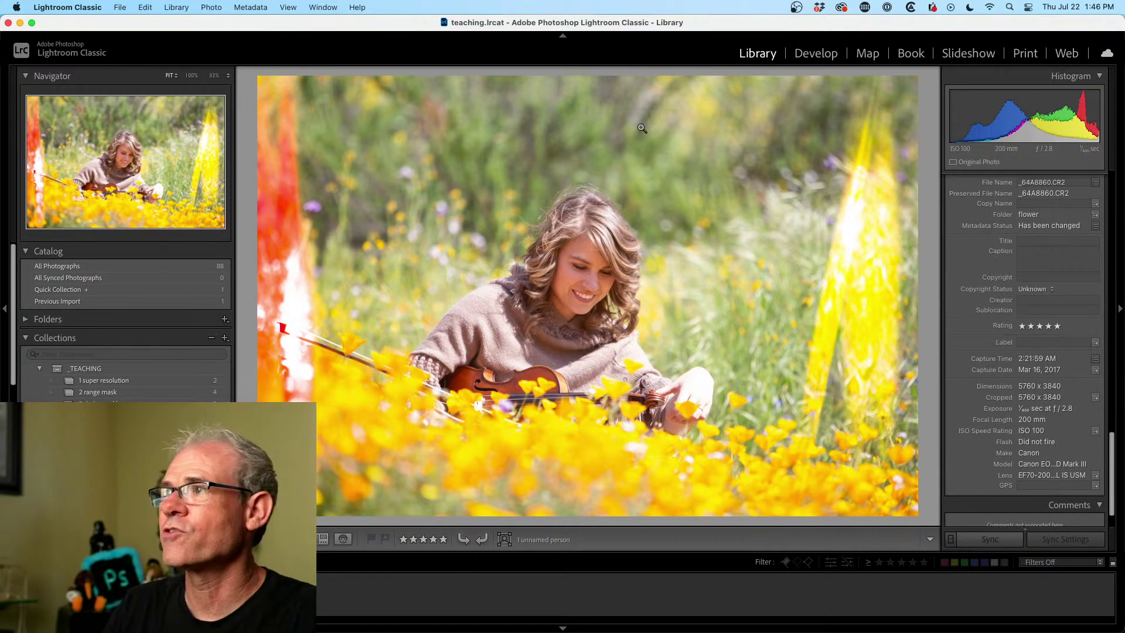
left_click(814, 52)
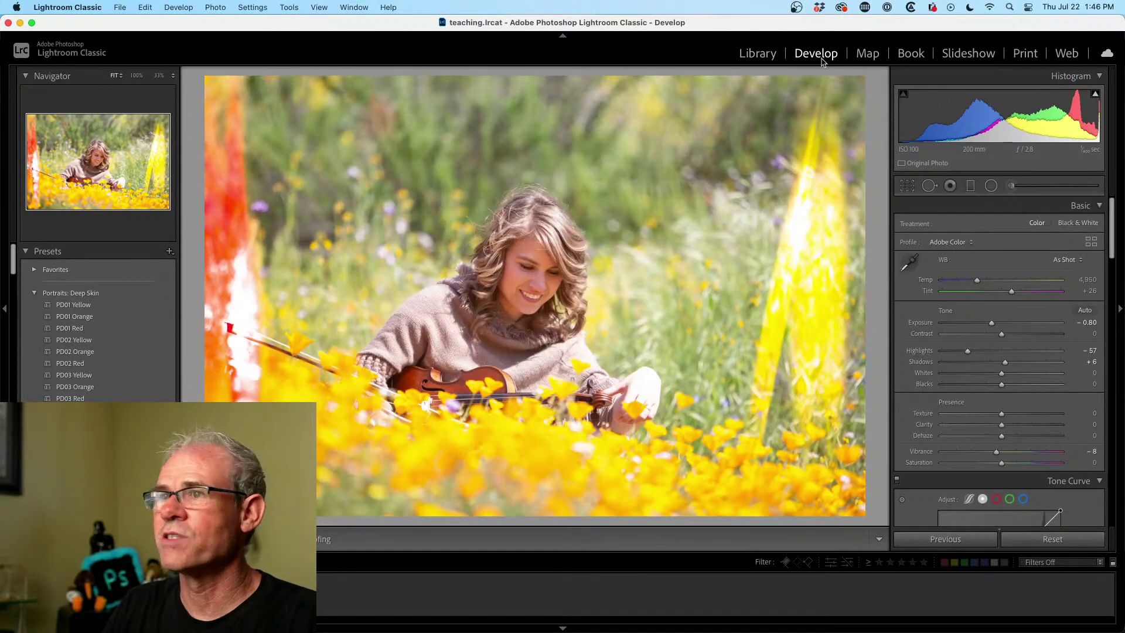
left_click(170, 250)
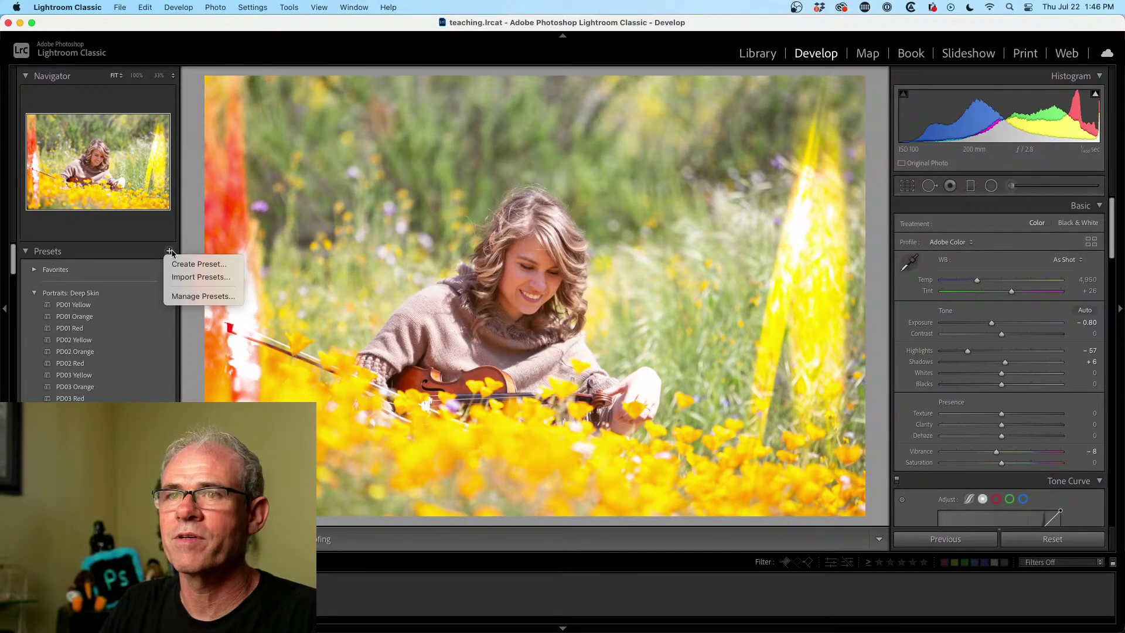
left_click(183, 264)
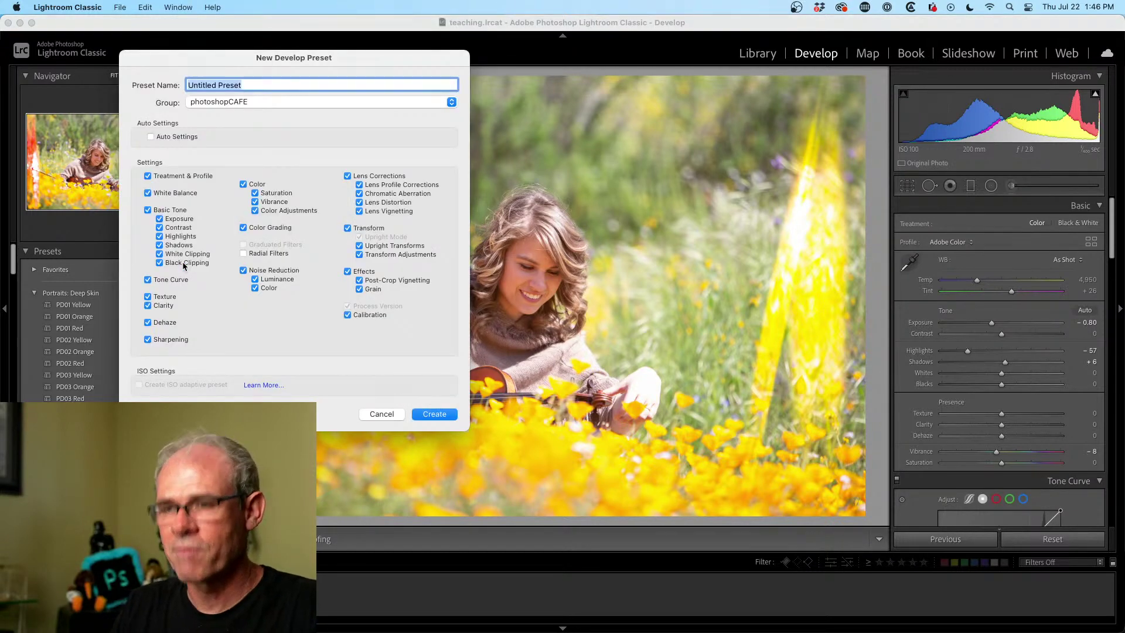
type("lig")
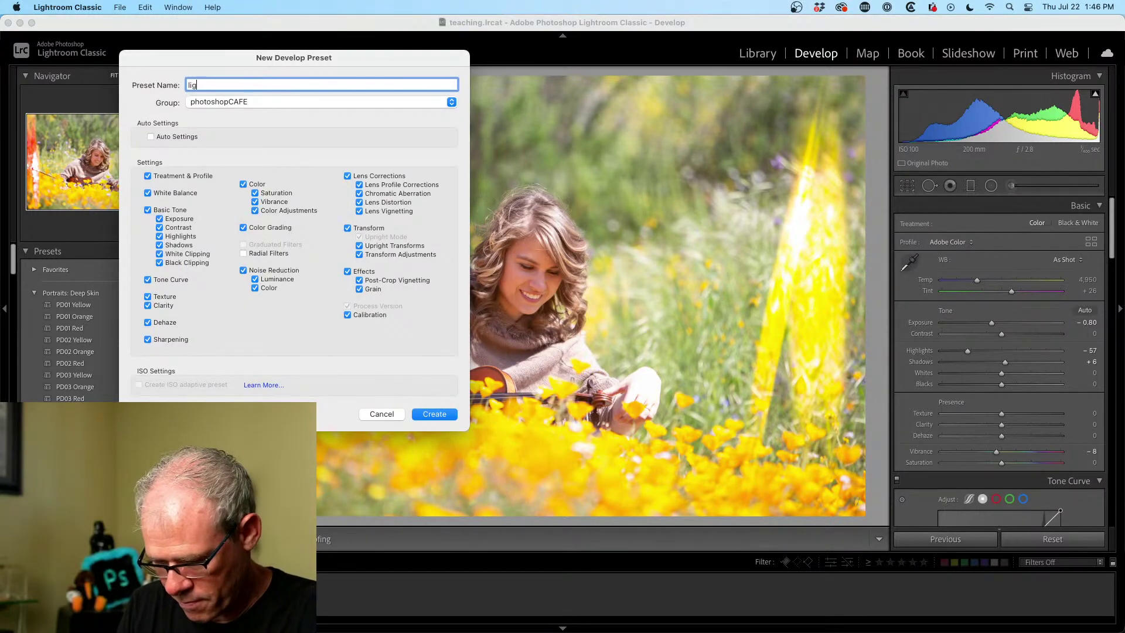
type("ht ")
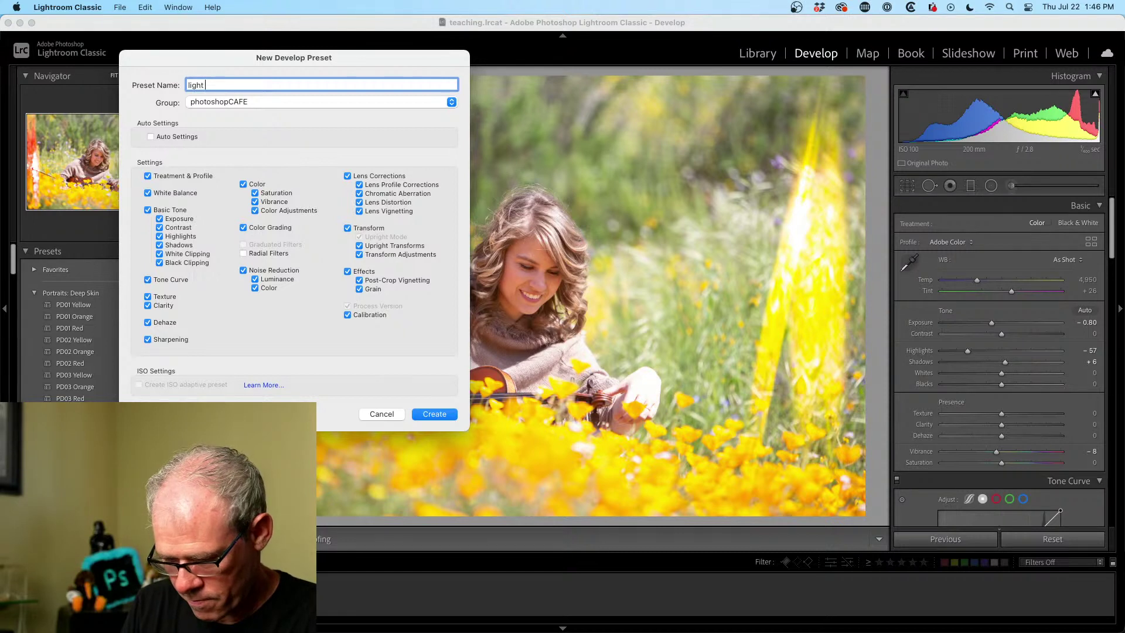
type("leaks")
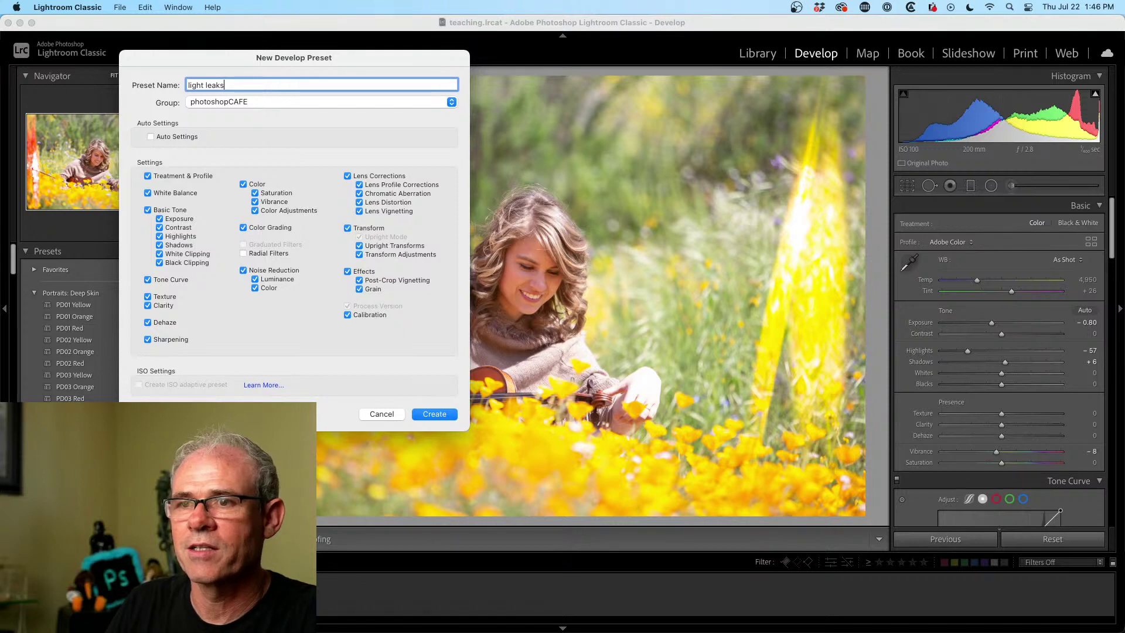
left_click(207, 413)
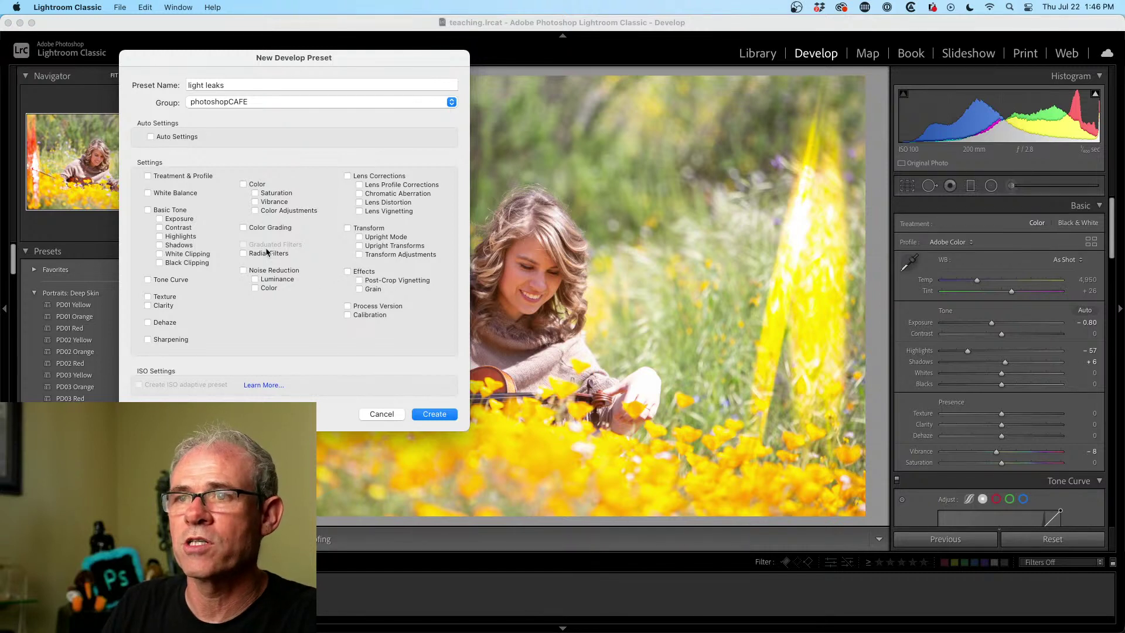
left_click(242, 253)
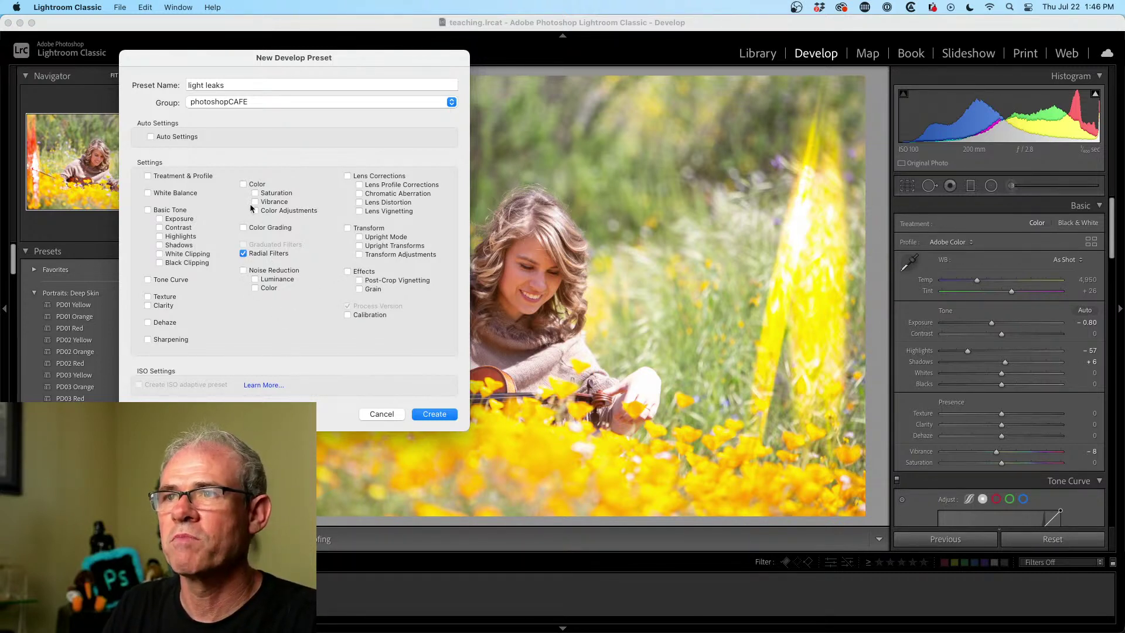
left_click(155, 413)
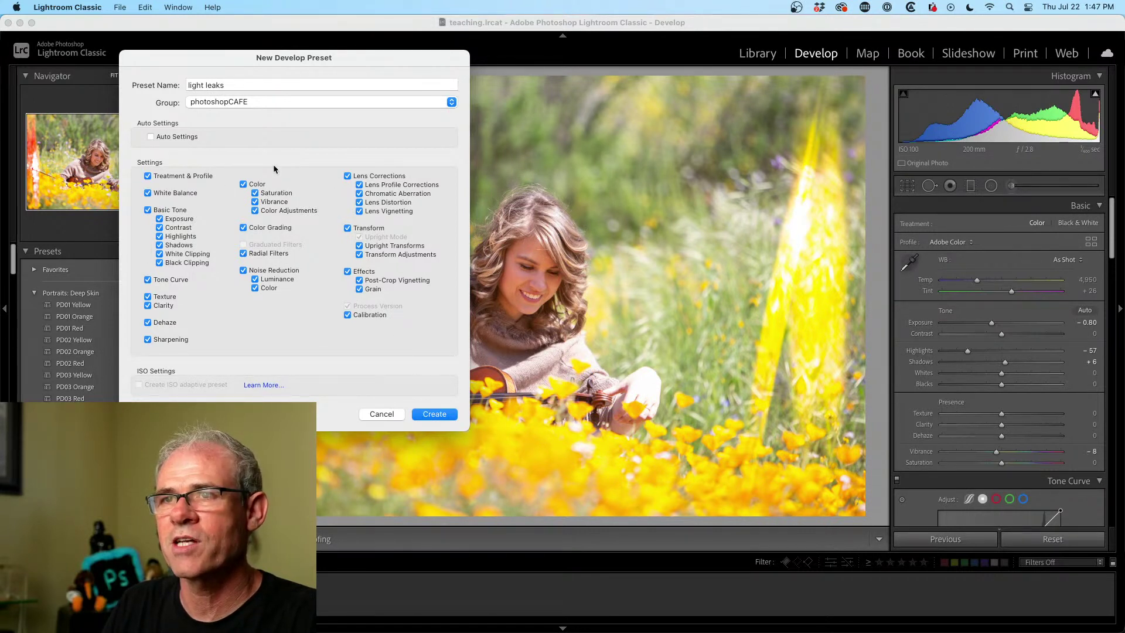
left_click(382, 413)
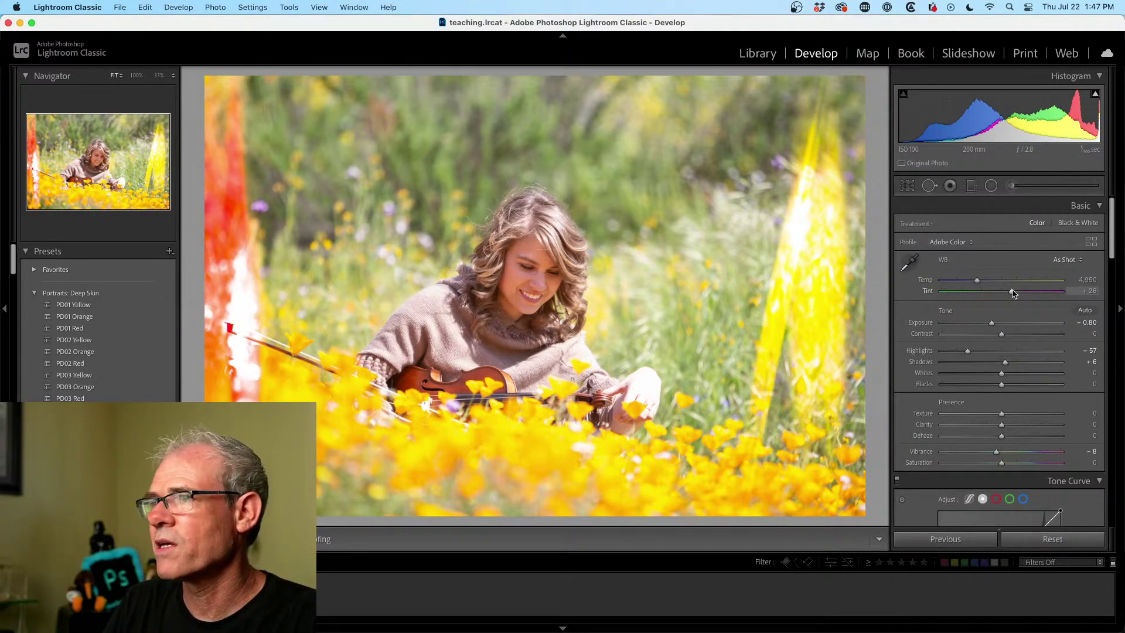
- Set the photo's tint to +45 and color grade with blue shadows, yellow highlights and green midtones
left_click_drag(1012, 293, 1021, 293)
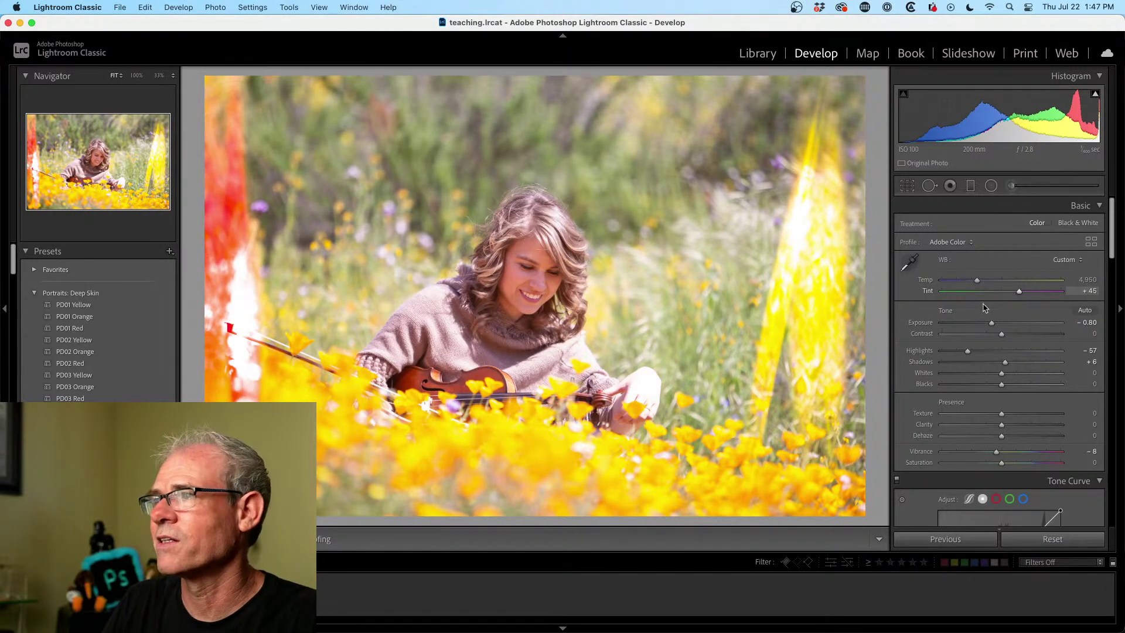
scroll(1103, 283, "down", 5)
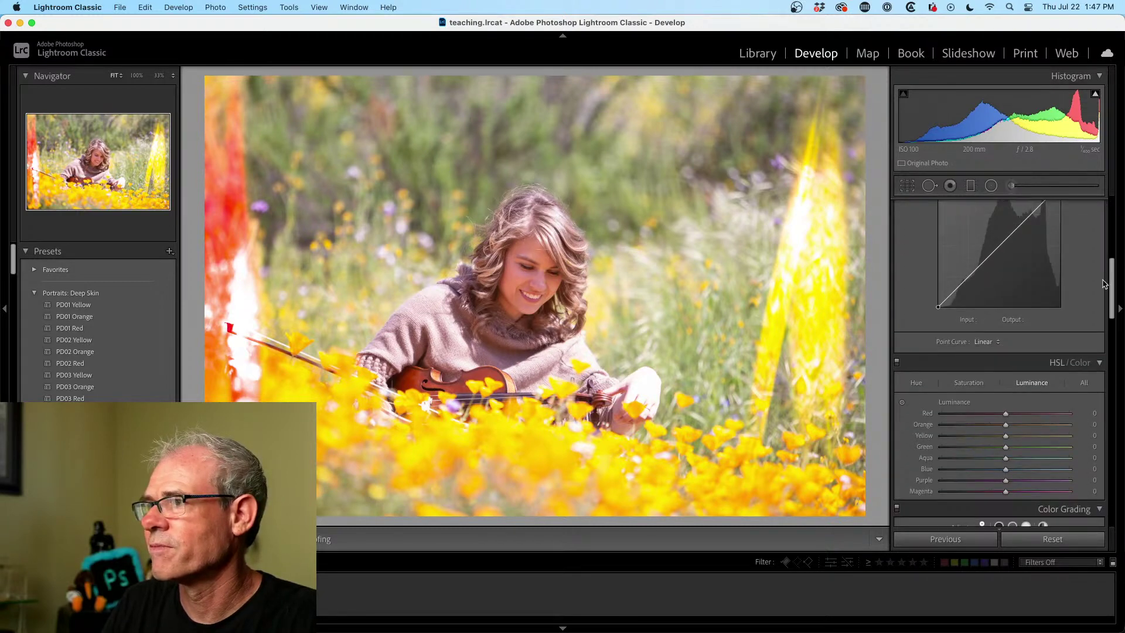
scroll(1103, 283, "down", 5)
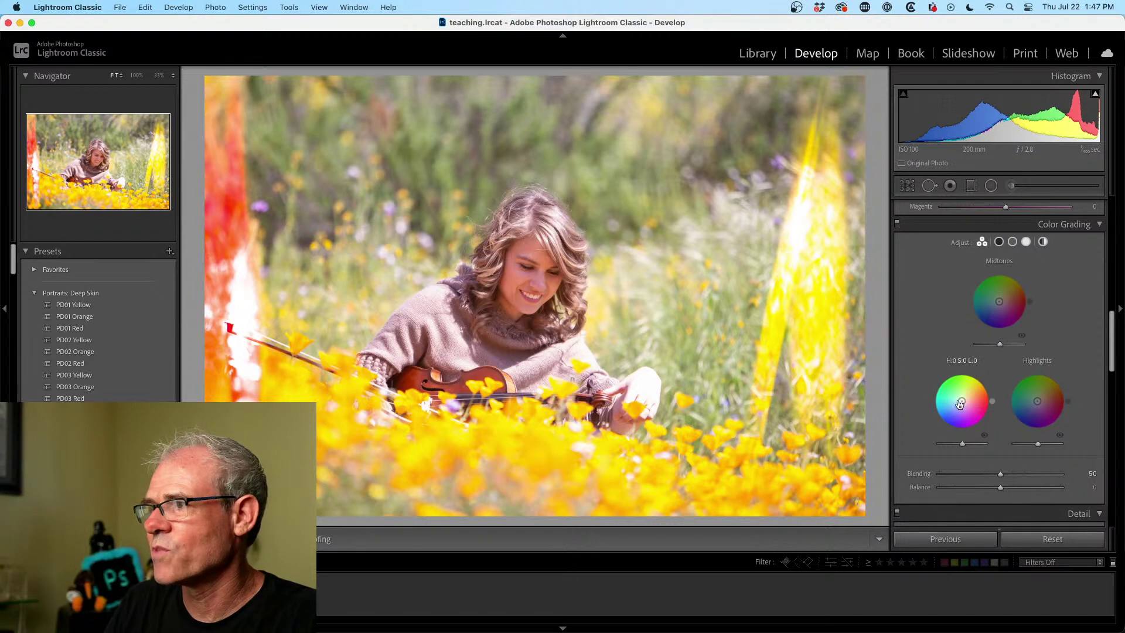
left_click_drag(962, 403, 960, 401)
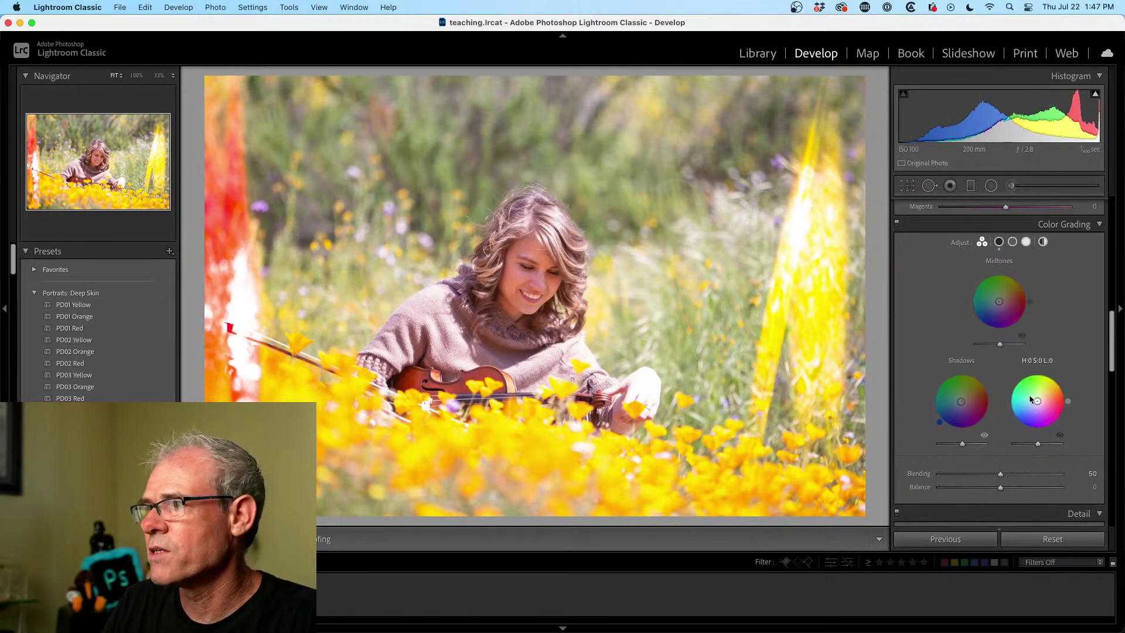
mouse_move(1028, 394)
left_mouse_down()
mouse_move(1051, 386)
mouse_move(1040, 399)
left_mouse_up()
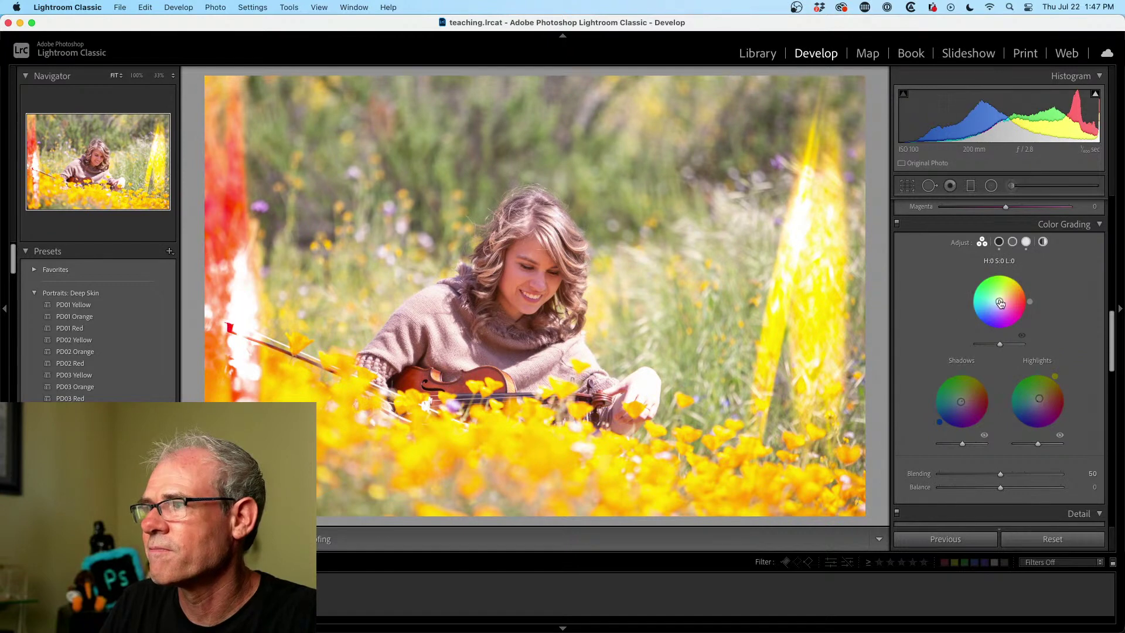
mouse_move(1000, 303)
left_mouse_down()
mouse_move(998, 317)
mouse_move(996, 294)
left_mouse_up()
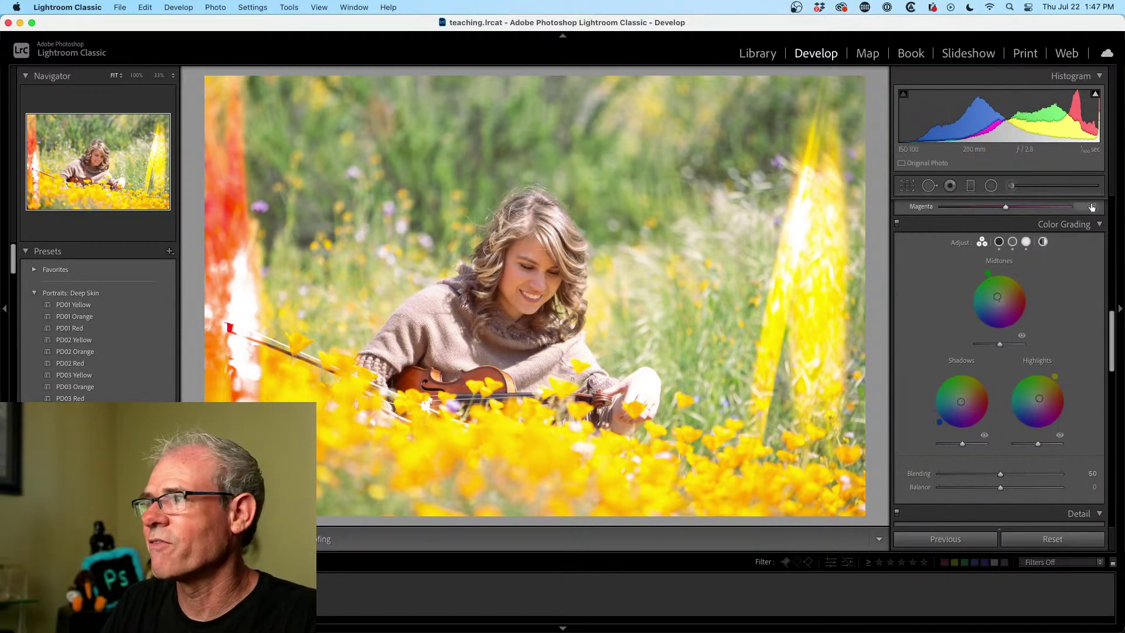
- Set the photo's Blacks value to -1 in the basic tone adjustments
scroll(1106, 345, "down", 5)
left_click_drag(1106, 345, 1106, 213)
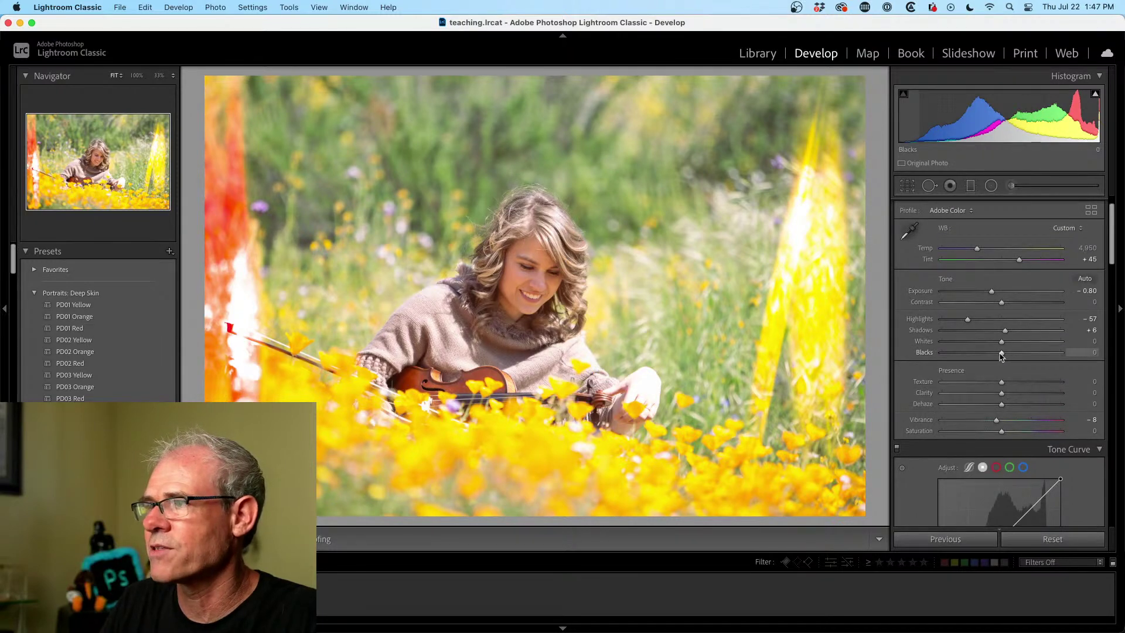
mouse_move(1001, 355)
left_mouse_down()
mouse_move(988, 355)
mouse_move(1025, 358)
mouse_move(1000, 356)
left_mouse_up()
- Raise the black point of the tone curve slightly and set Vibrance to -26 for a faded film look
left_click_drag(1111, 239, 1107, 280)
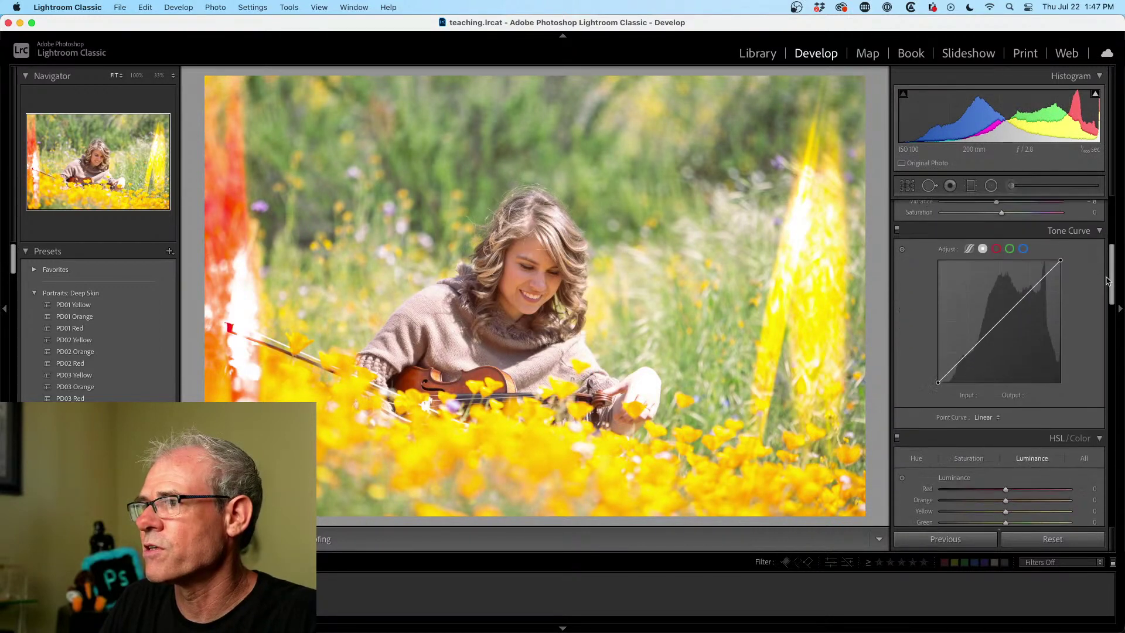
left_click_drag(937, 382, 937, 375)
left_click_drag(1108, 282, 1108, 238)
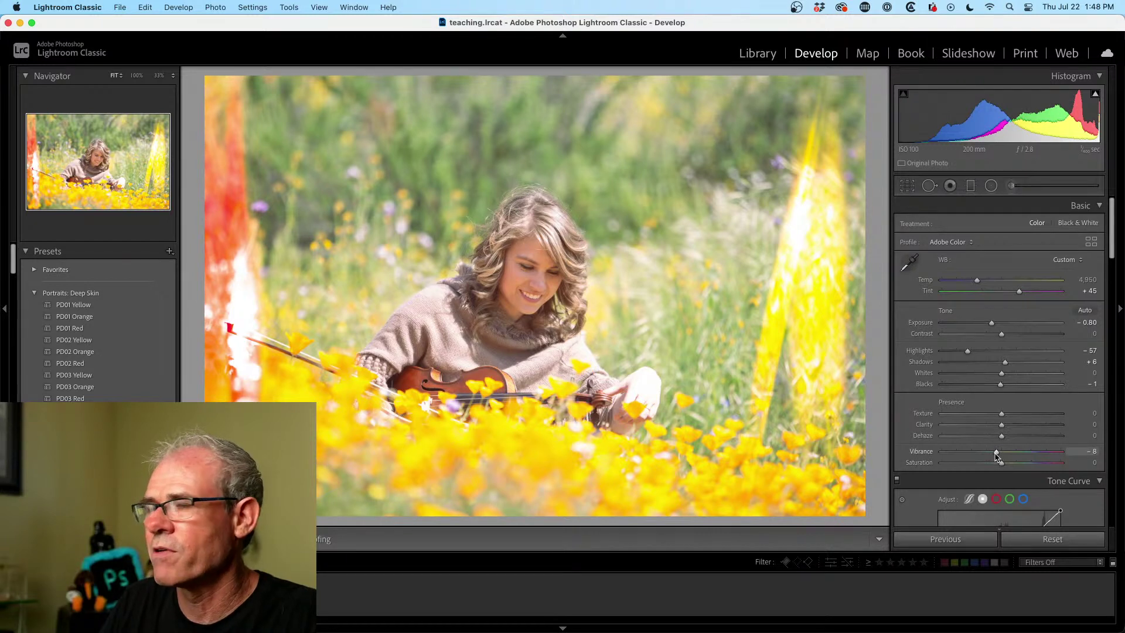
left_click_drag(996, 452, 985, 453)
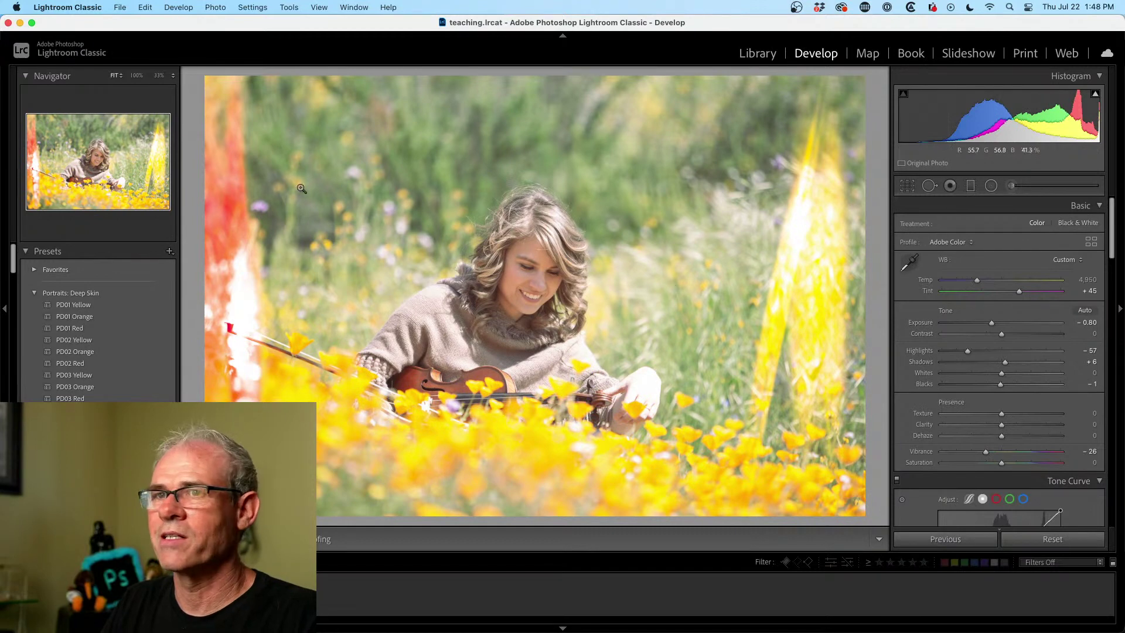
- Create a develop preset named oldfilmleaks in the photoshopCAFE group
left_click(170, 250)
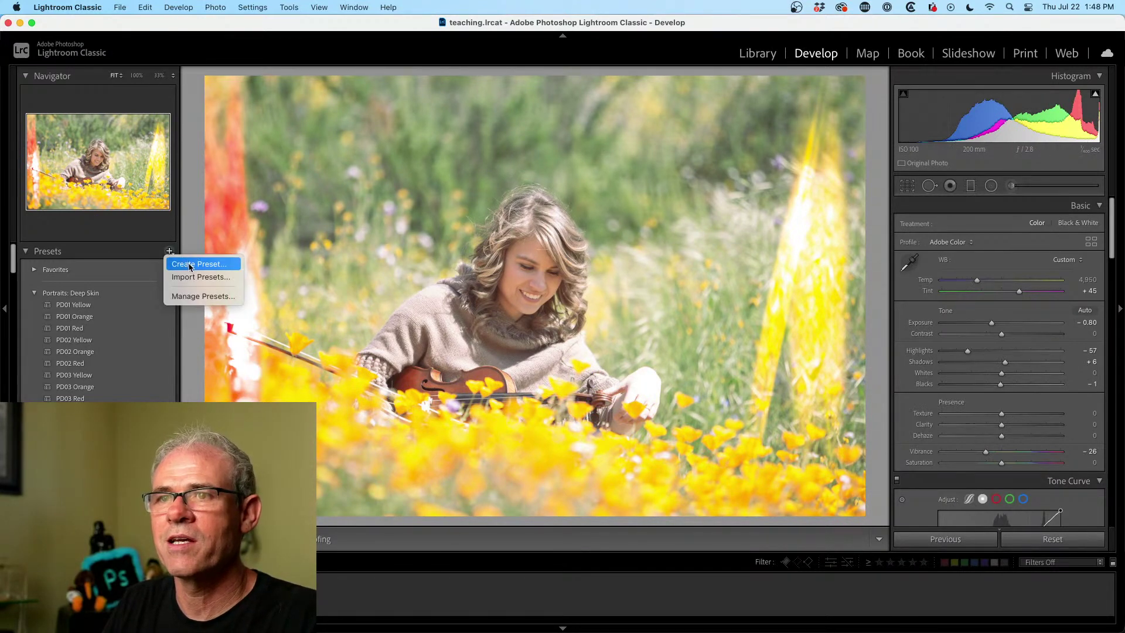
left_click(189, 264)
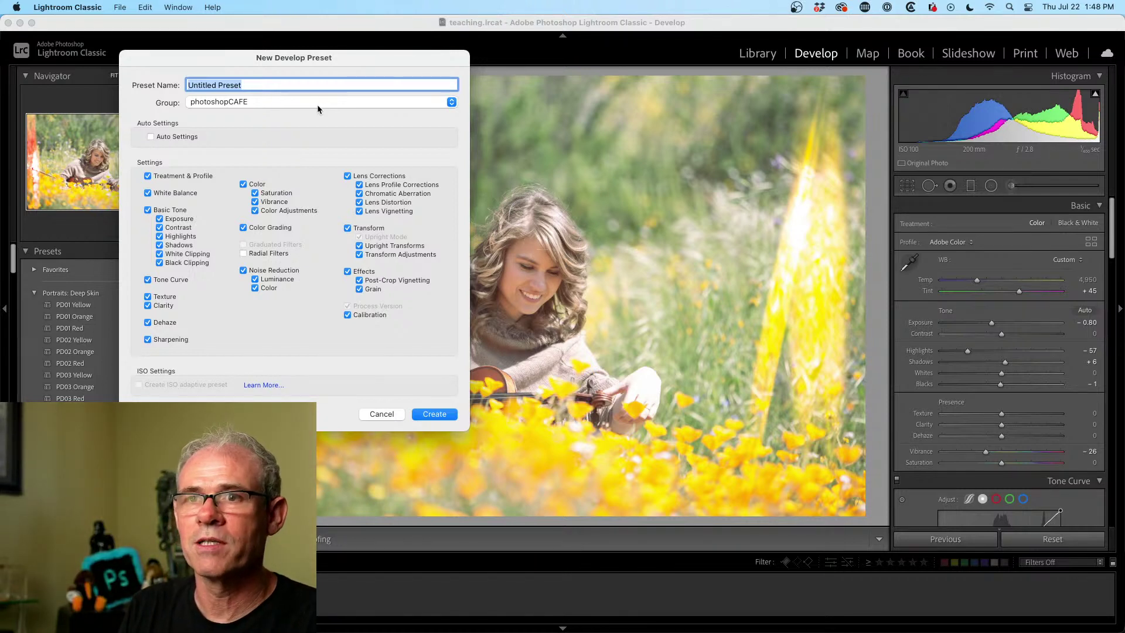
type("oldfilmleaks")
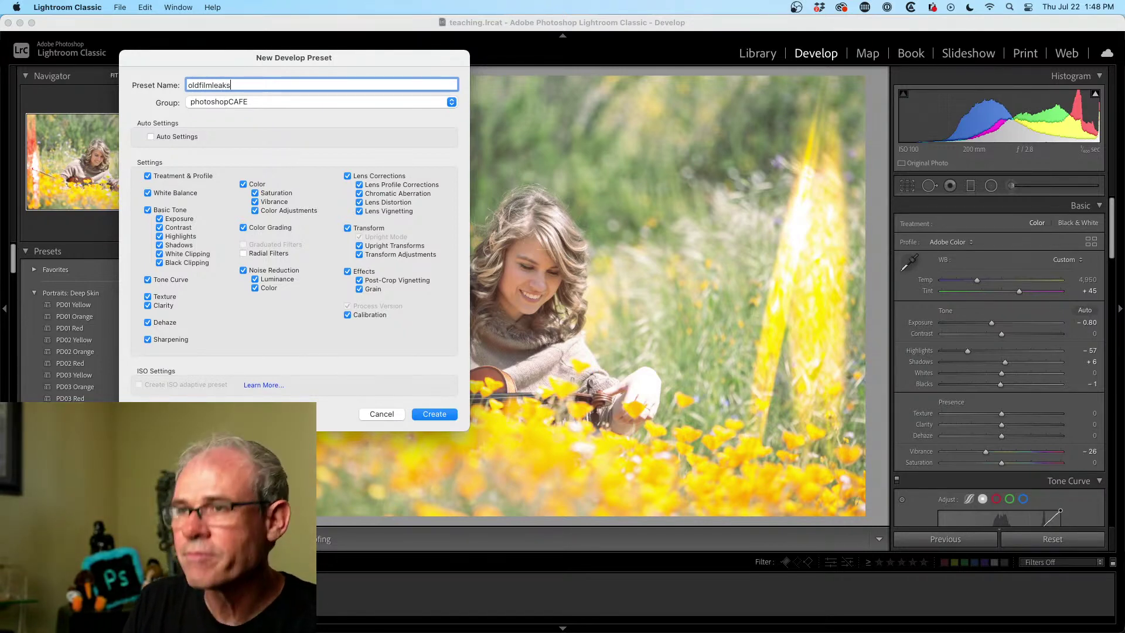
left_click(446, 413)
left_click(452, 412)
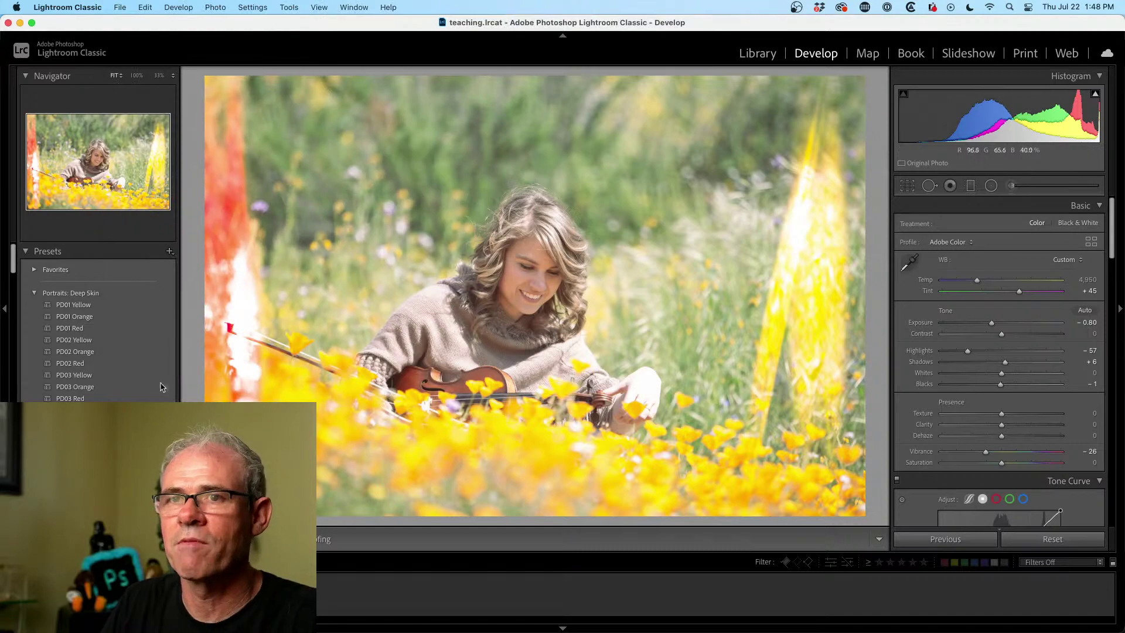
- Look through the preset groups, including photoshopCAFE and User Presets, for the saved oldfilmleaks preset
scroll(98, 322, "down", 10)
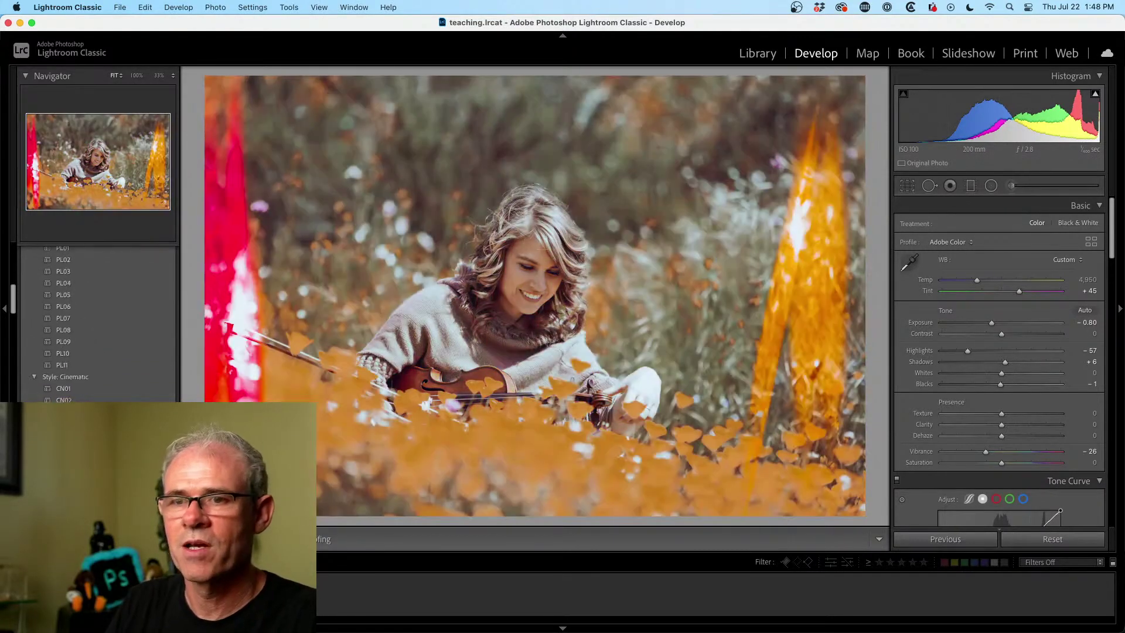
scroll(97, 322, "down", 5)
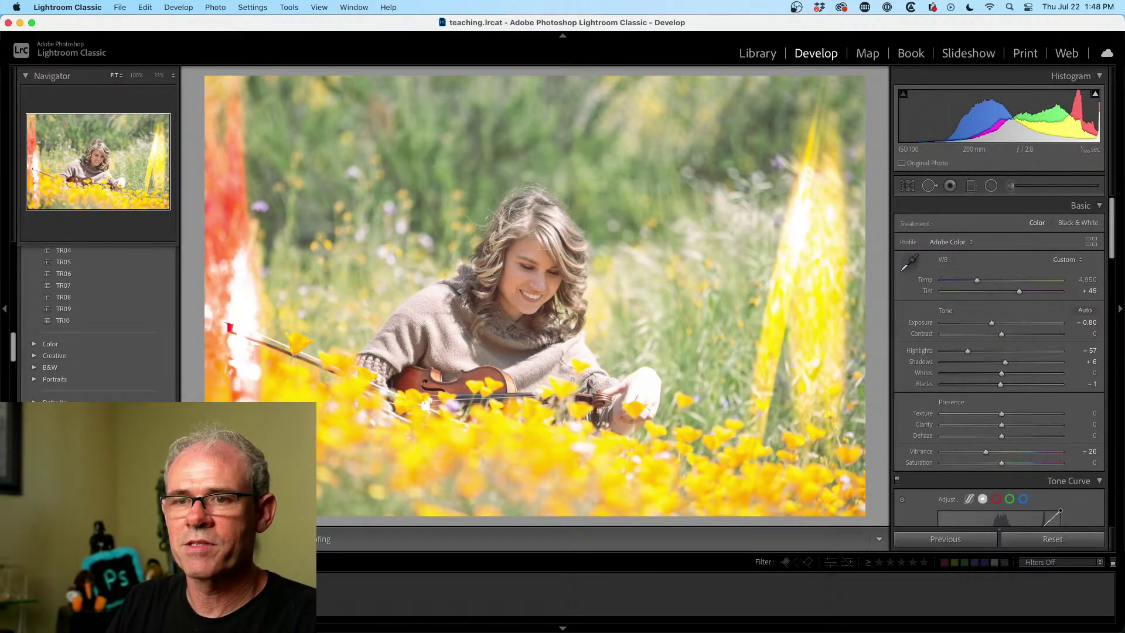
mouse_move(15, 360)
left_mouse_down()
mouse_move(14, 419)
mouse_move(14, 379)
left_mouse_up()
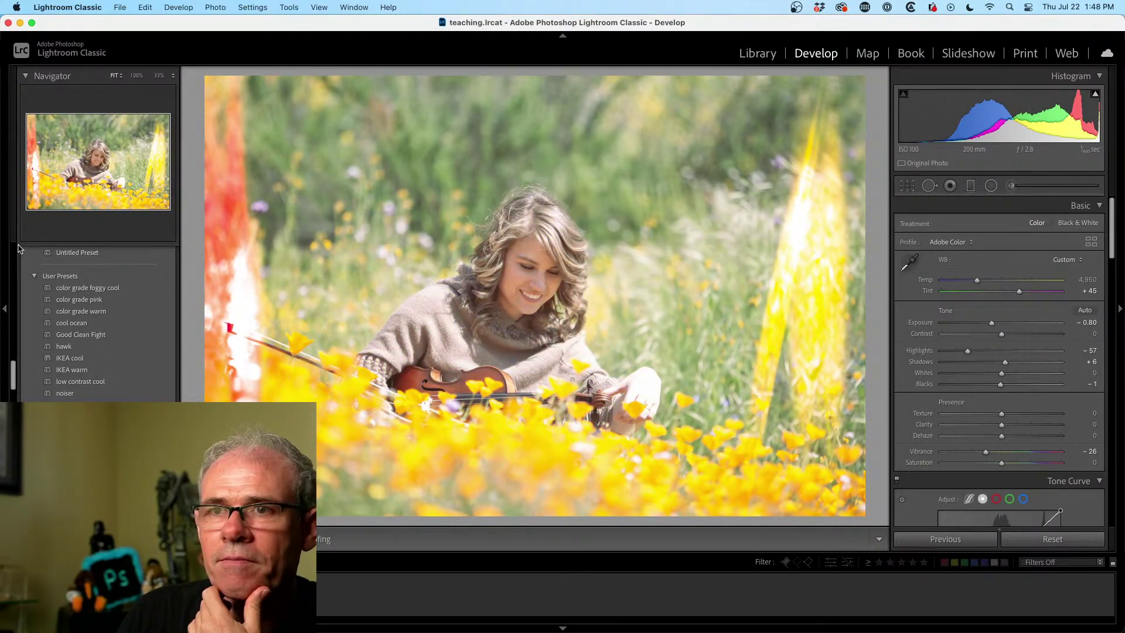
scroll(17, 248, "up", 3)
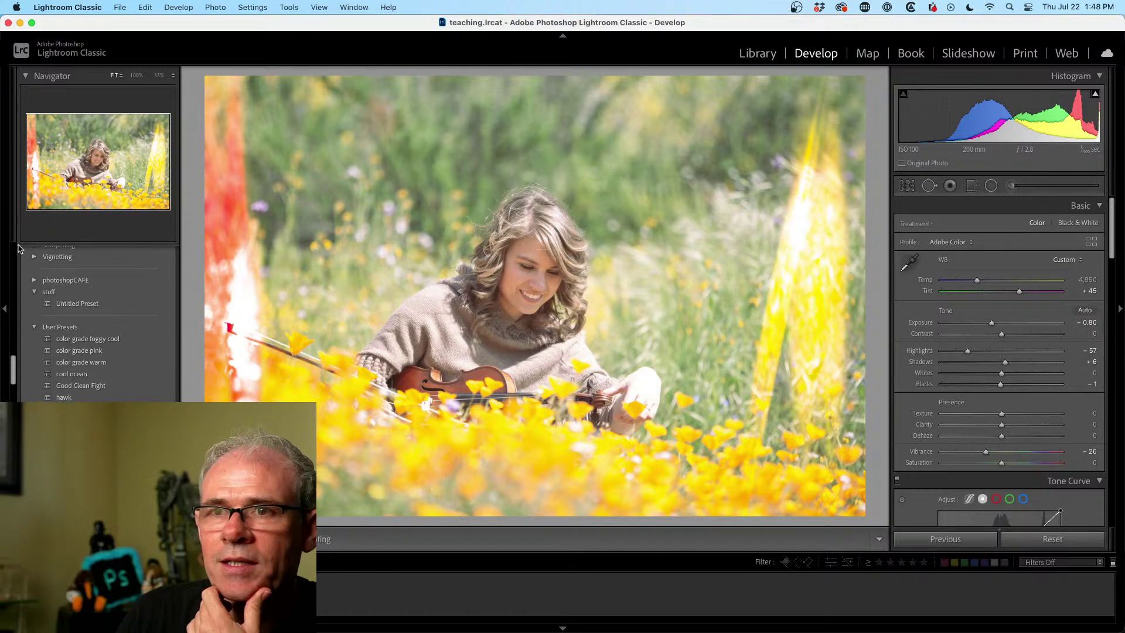
scroll(18, 249, "up", 2)
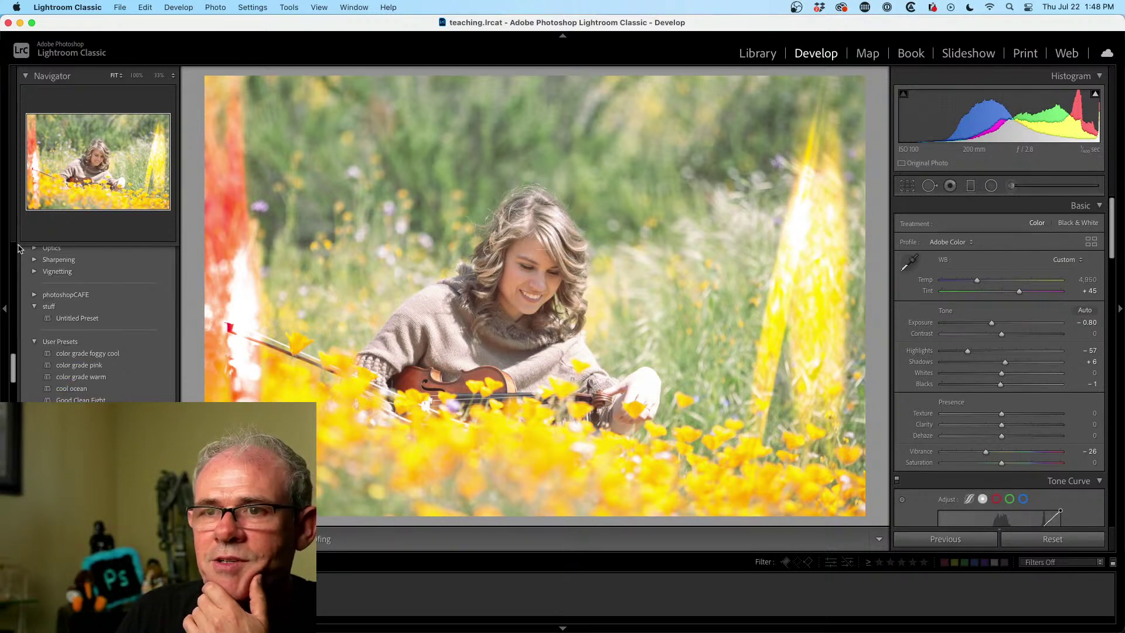
scroll(18, 248, "down", 2)
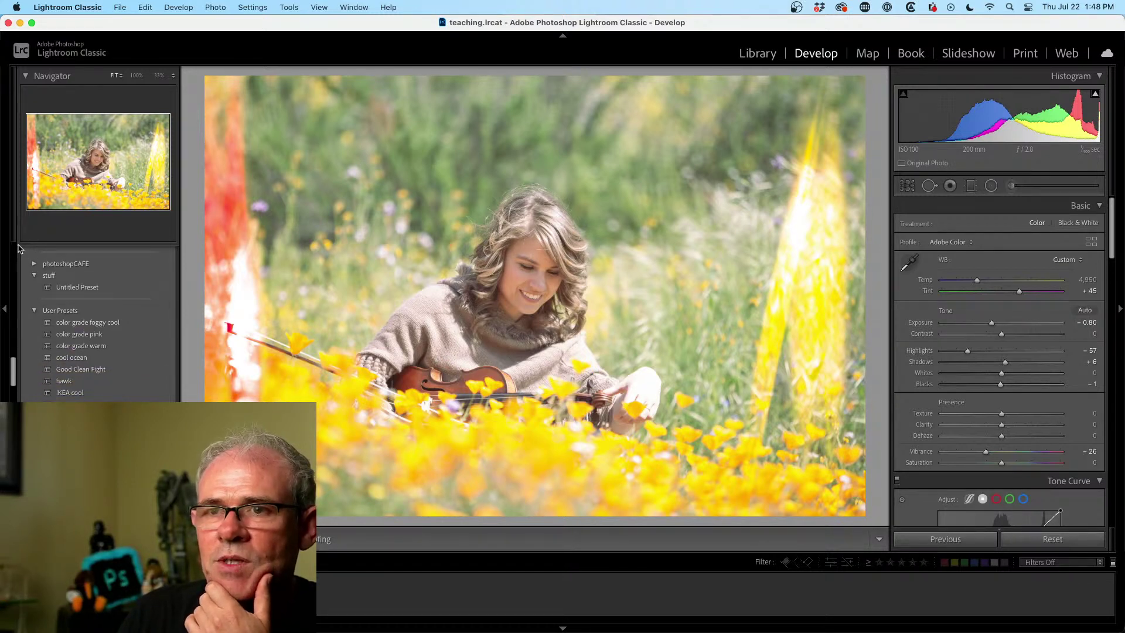
scroll(17, 248, "down", 1)
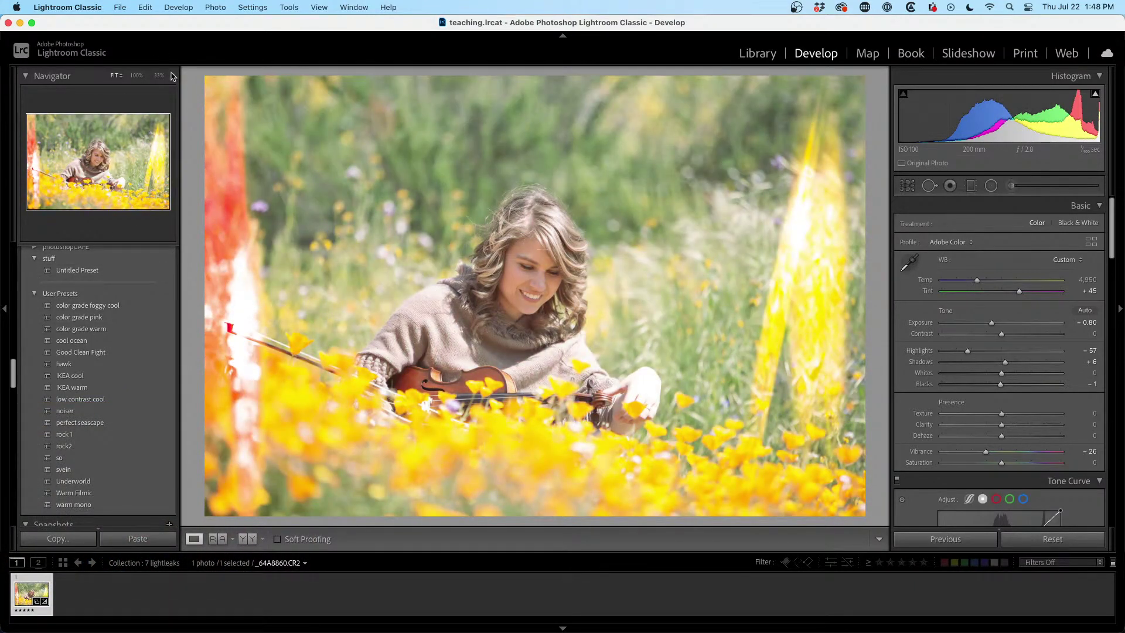
scroll(113, 309, "up", 10)
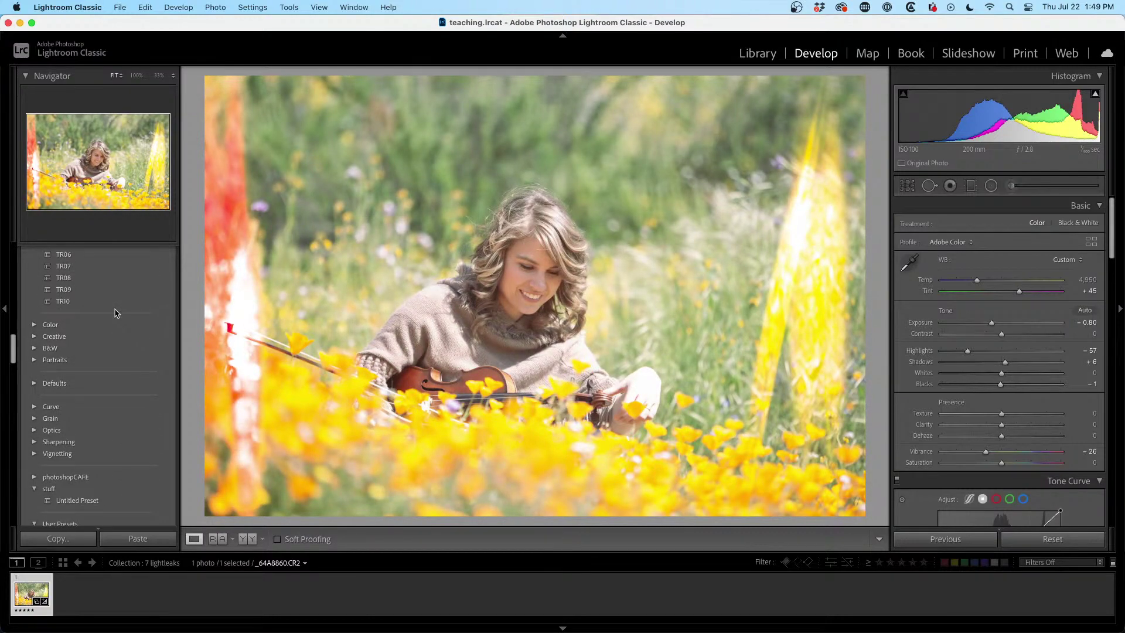
scroll(115, 313, "up", 8)
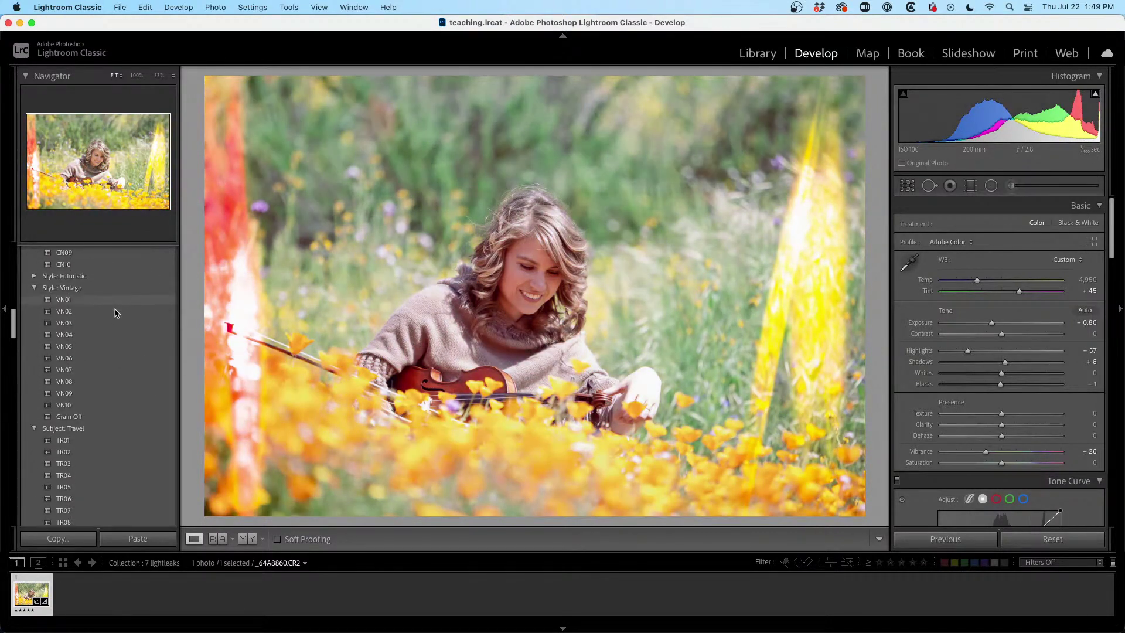
scroll(115, 314, "down", 10)
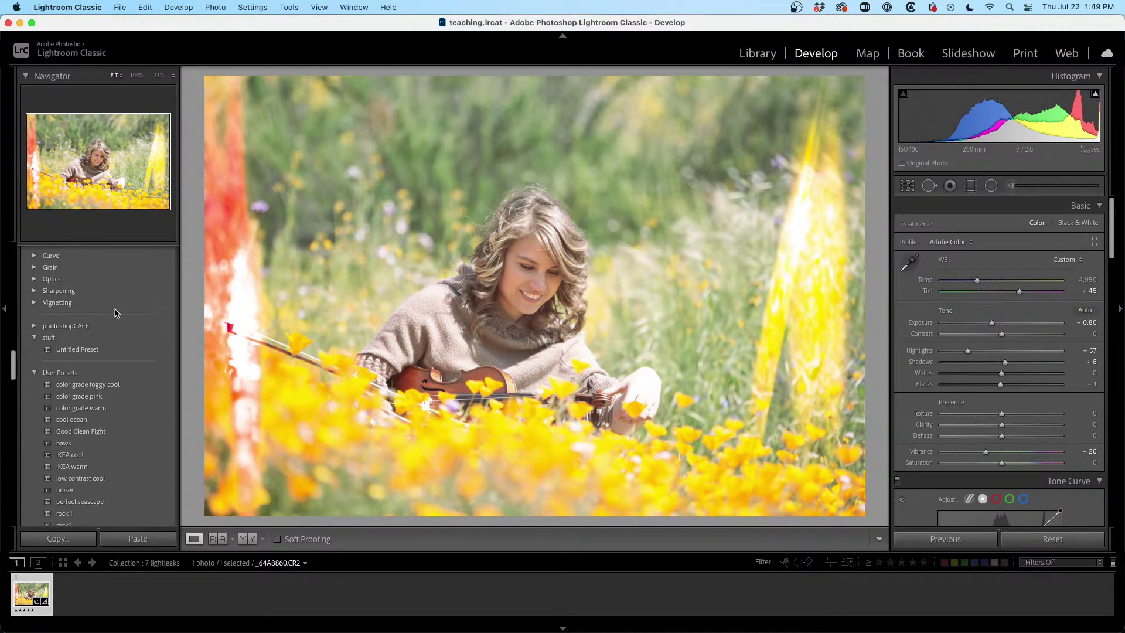
scroll(115, 313, "down", 4)
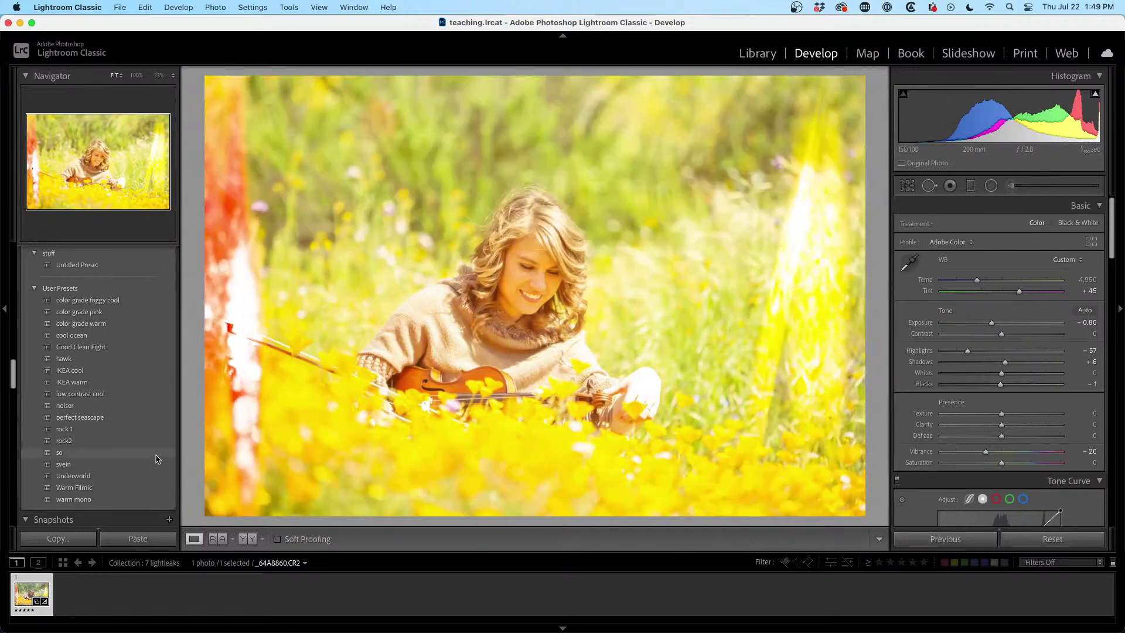
scroll(158, 458, "up", 10)
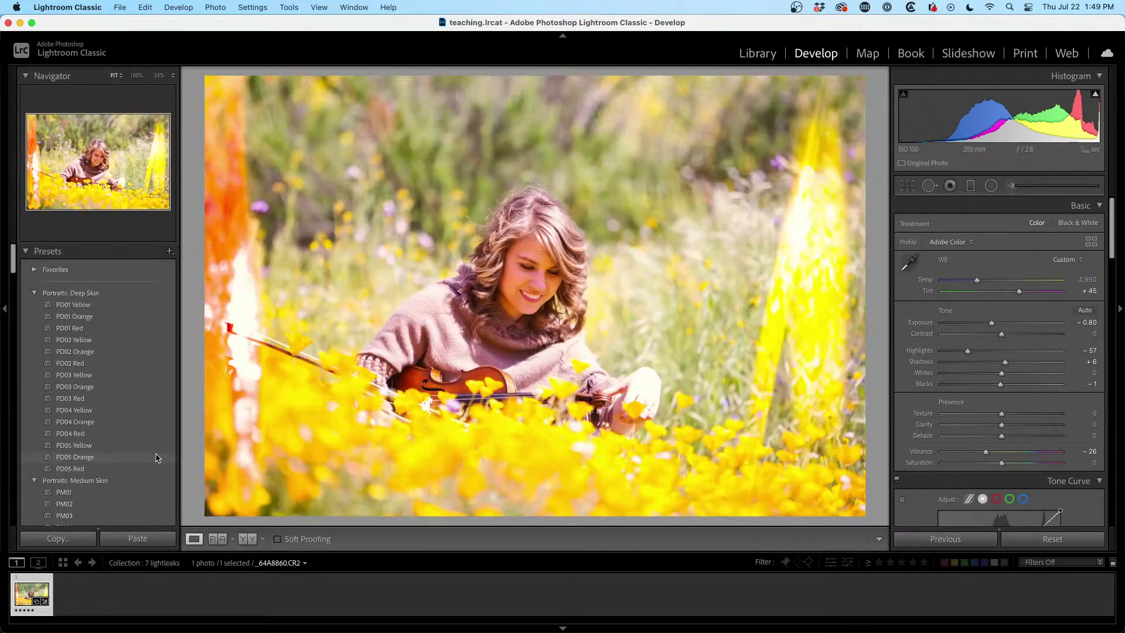
- Check which group is selected for new develop presets, and close the dialog without creating one
left_click(169, 250)
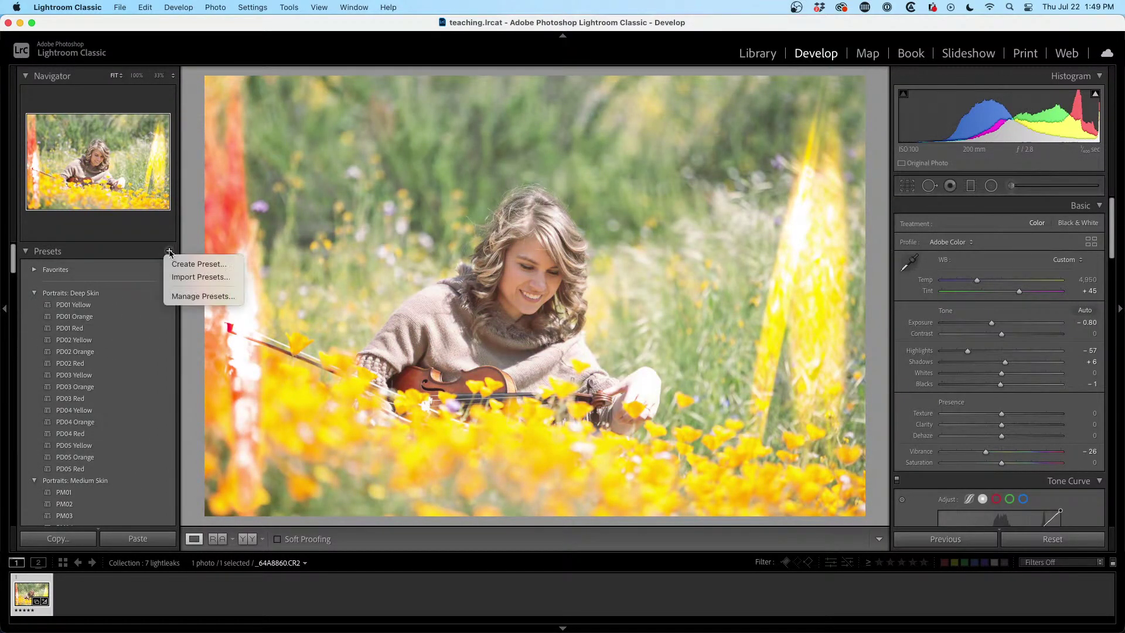
left_click(199, 264)
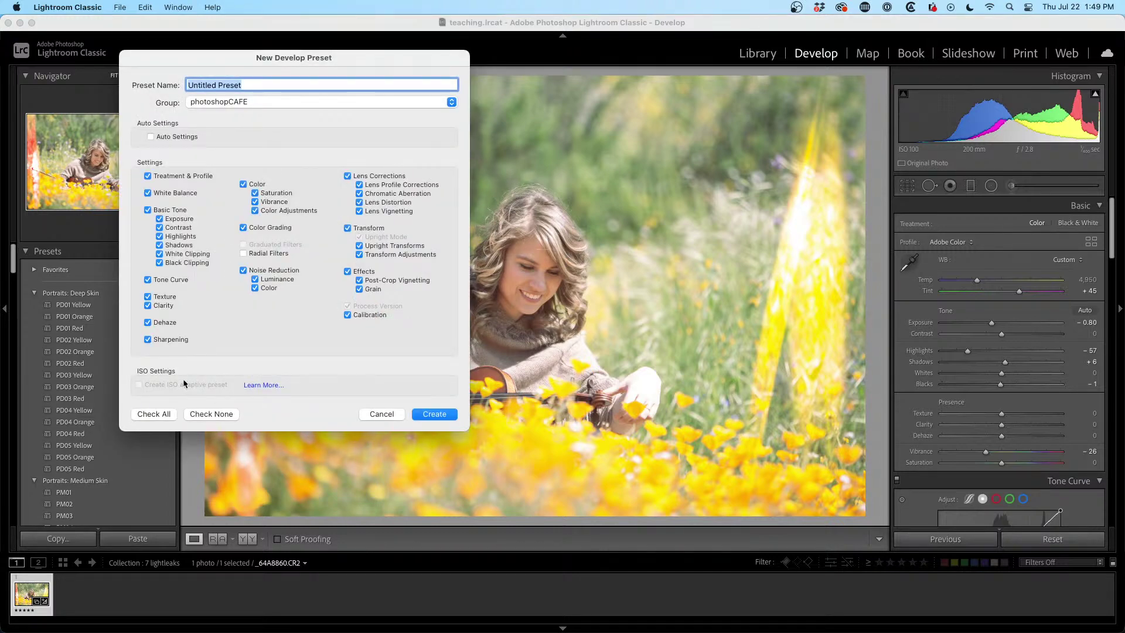
left_click(231, 103)
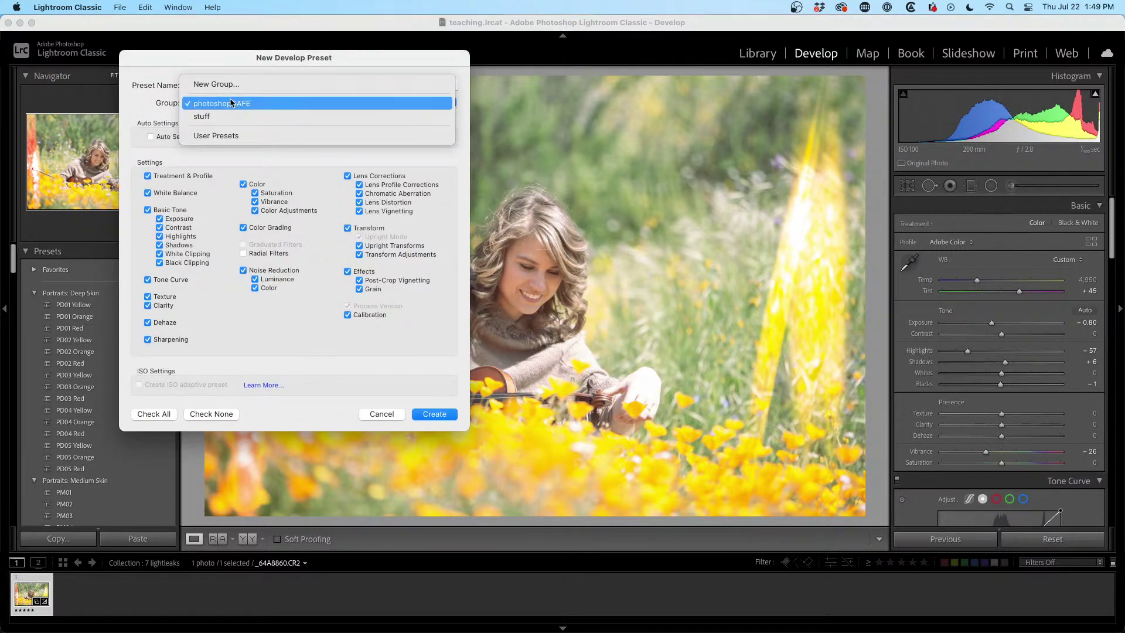
left_click(237, 104)
left_click(381, 414)
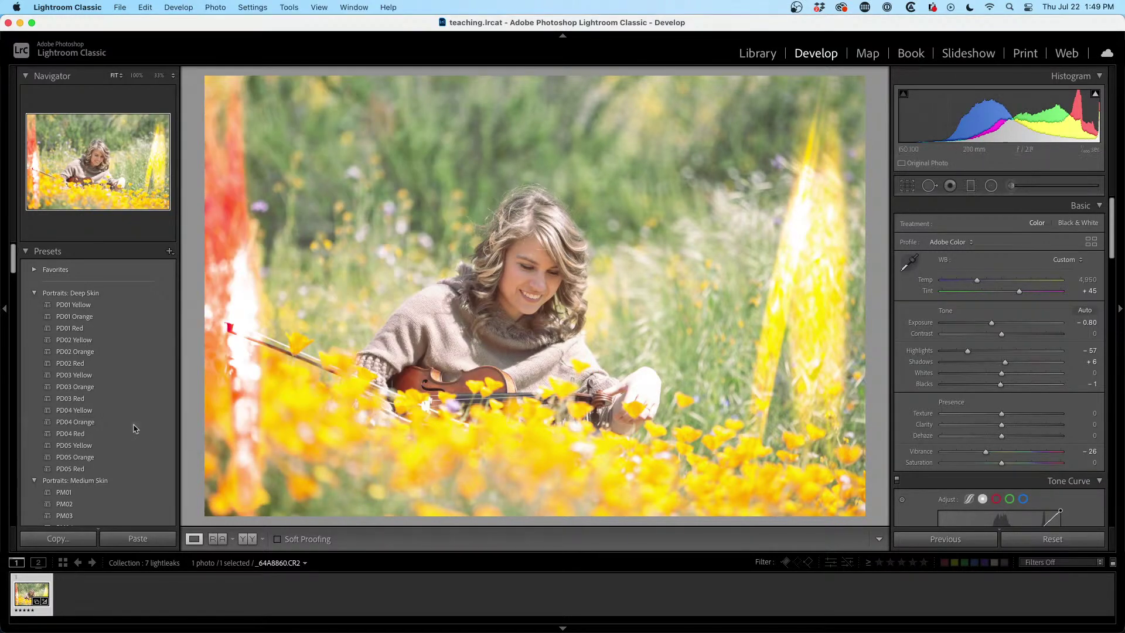
- Expand the photoshopCAFE preset group to show the presets it contains
scroll(91, 435, "down", 1)
scroll(91, 435, "down", 10)
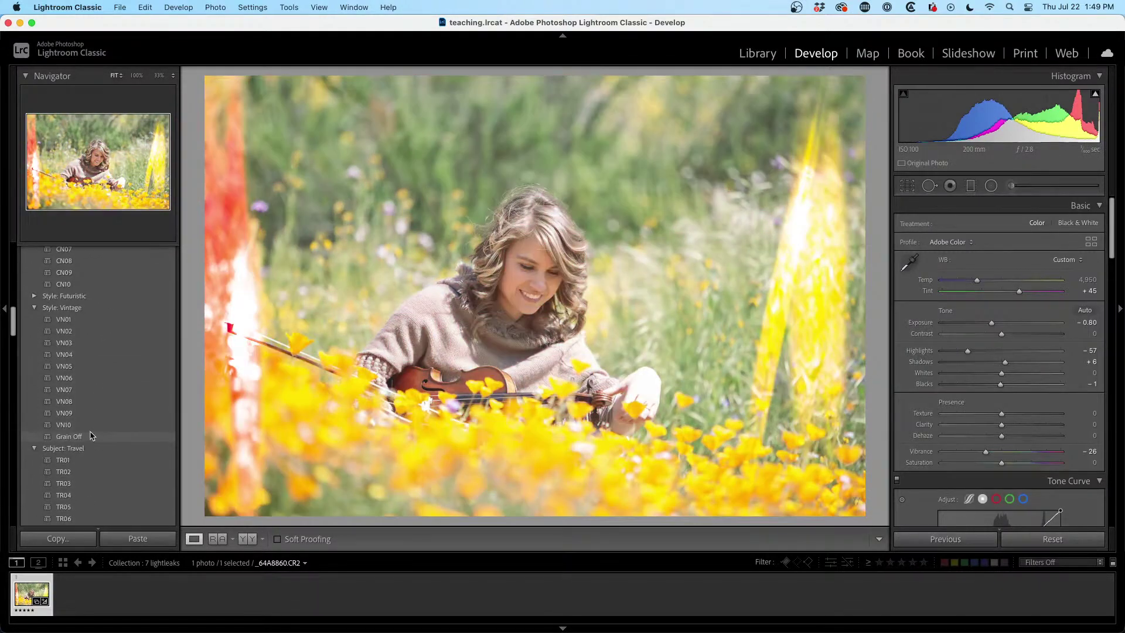
scroll(90, 435, "down", 10)
left_click(58, 443)
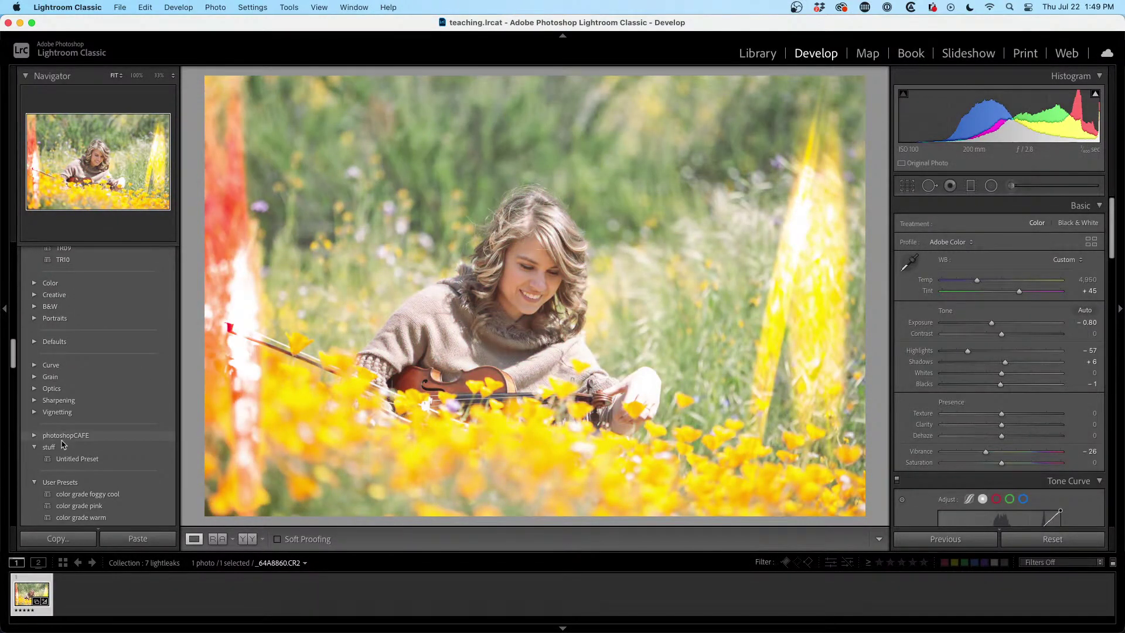
scroll(94, 404, "down", 6)
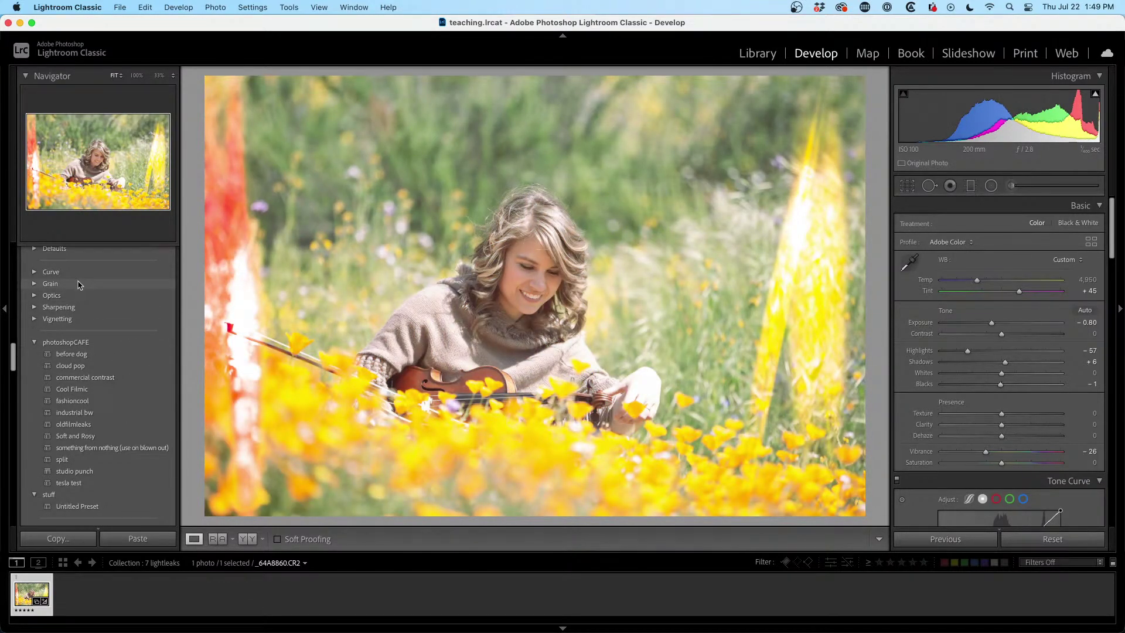
scroll(80, 285, "down", 1)
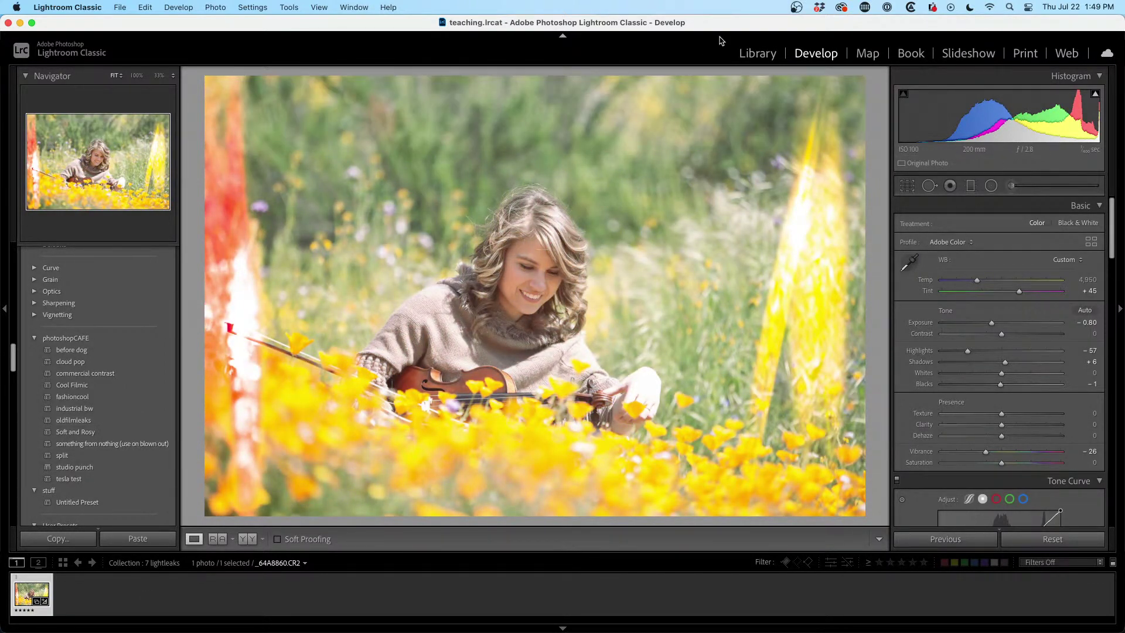
- Open the knit-hat portrait from the 6 vignettes collection in Develop and preview the oldfilmleaks preset on it
left_click(758, 54)
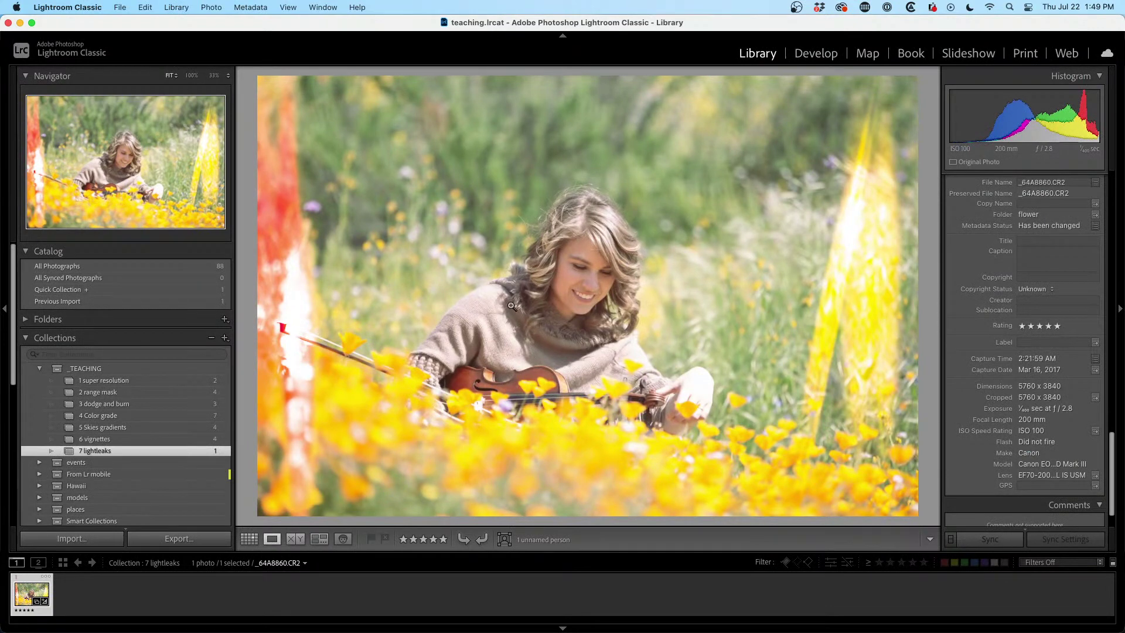
key("g")
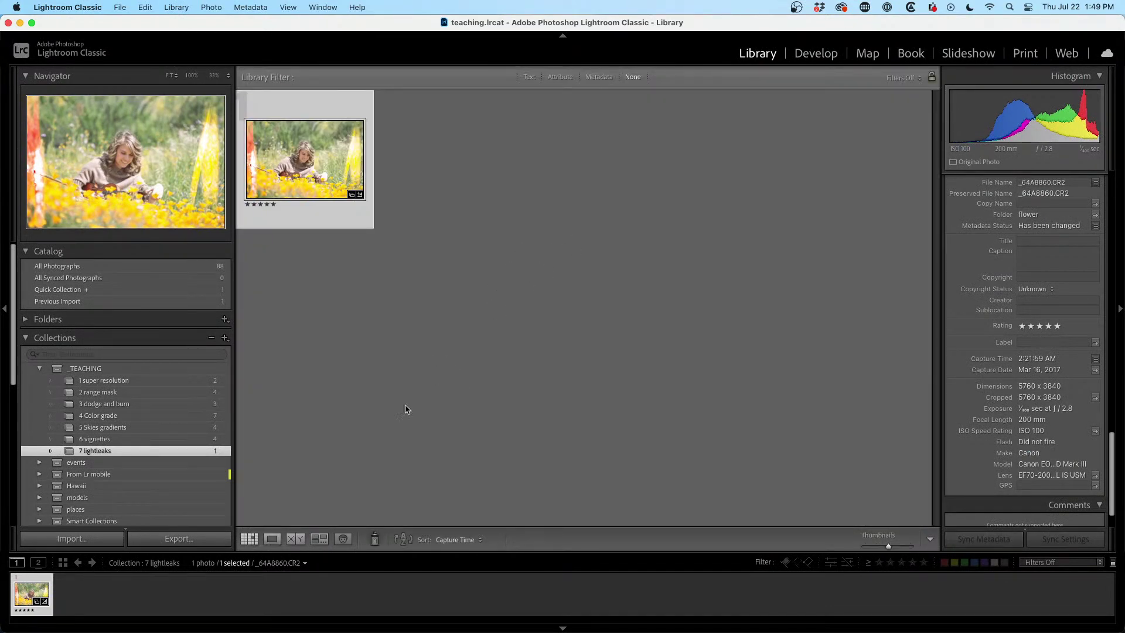
left_click(120, 439)
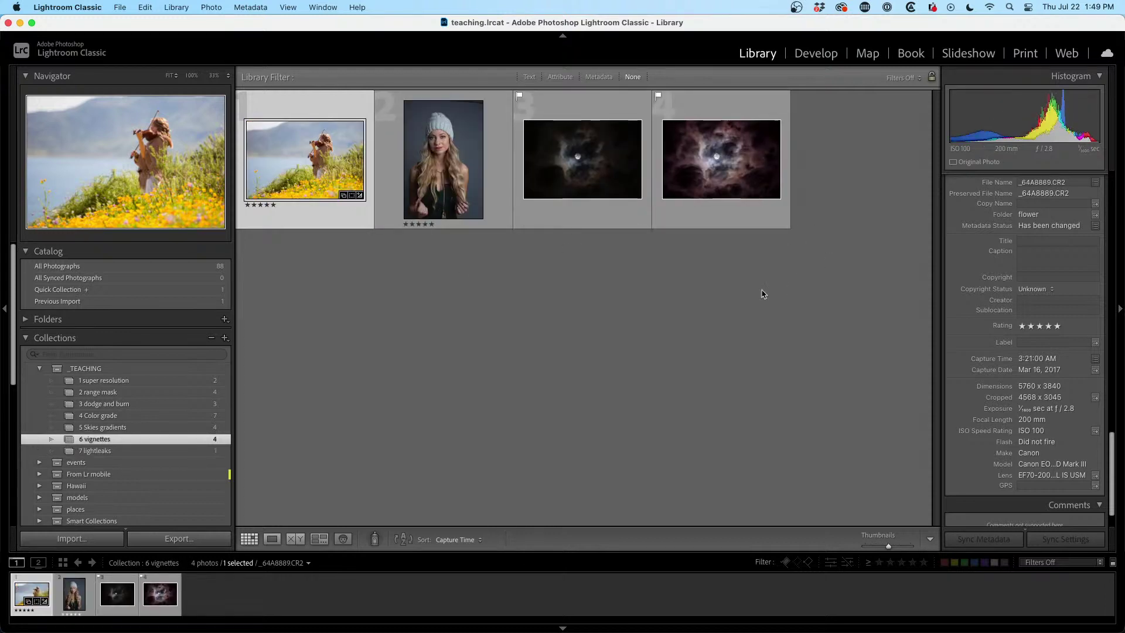
double_click(446, 150)
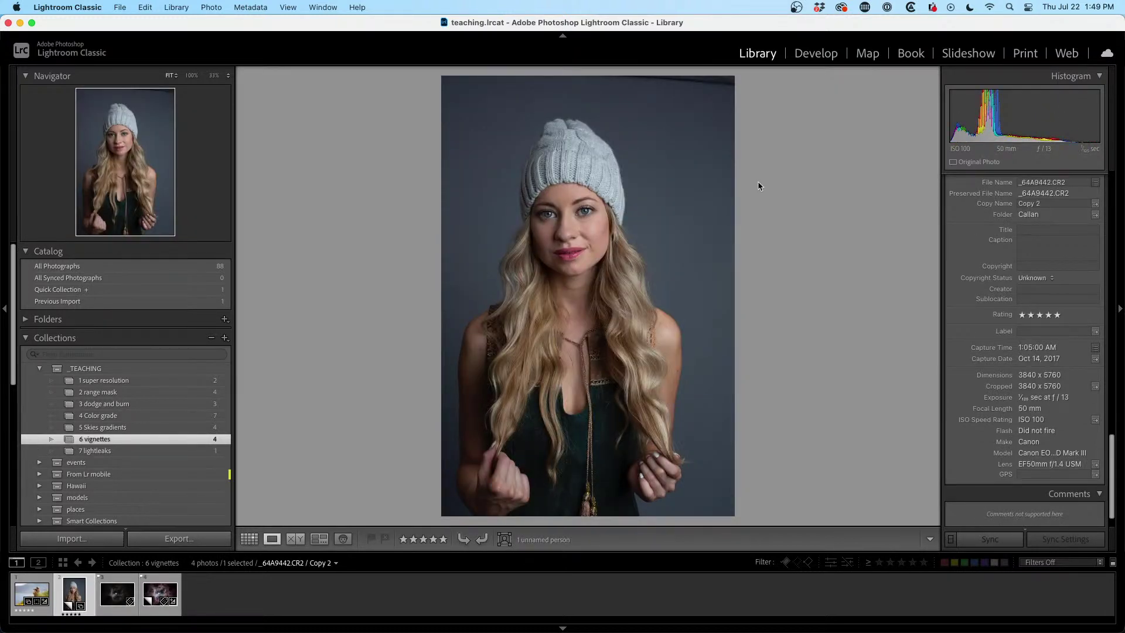
left_click(823, 54)
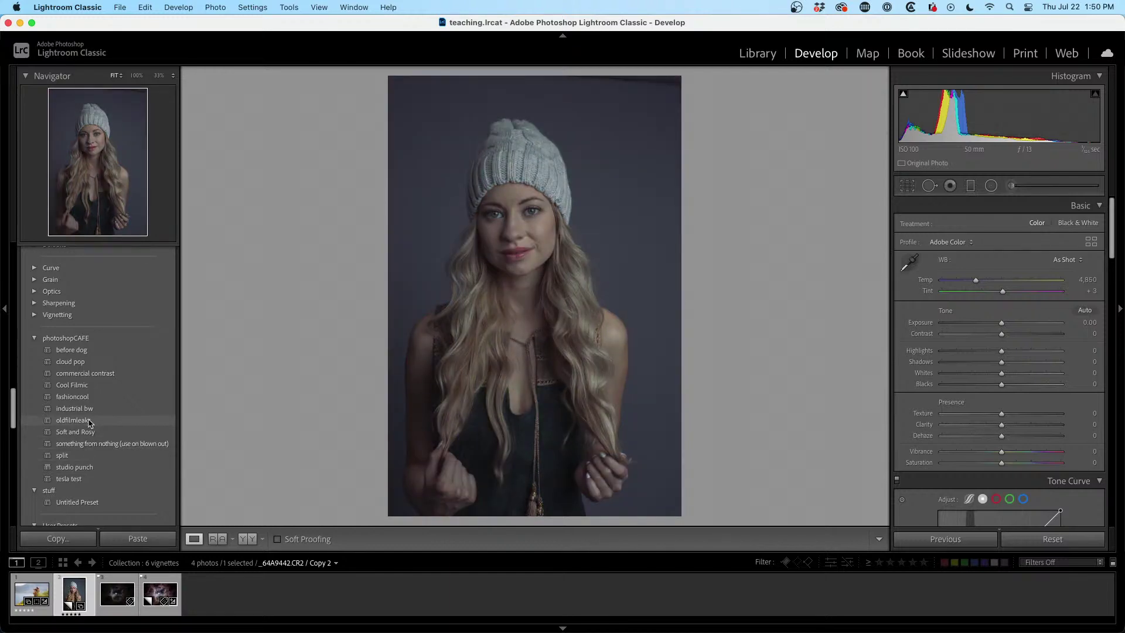
- View the violinist photo in Develop and Library, and return to the knit-hat portrait in Develop
left_click(32, 589)
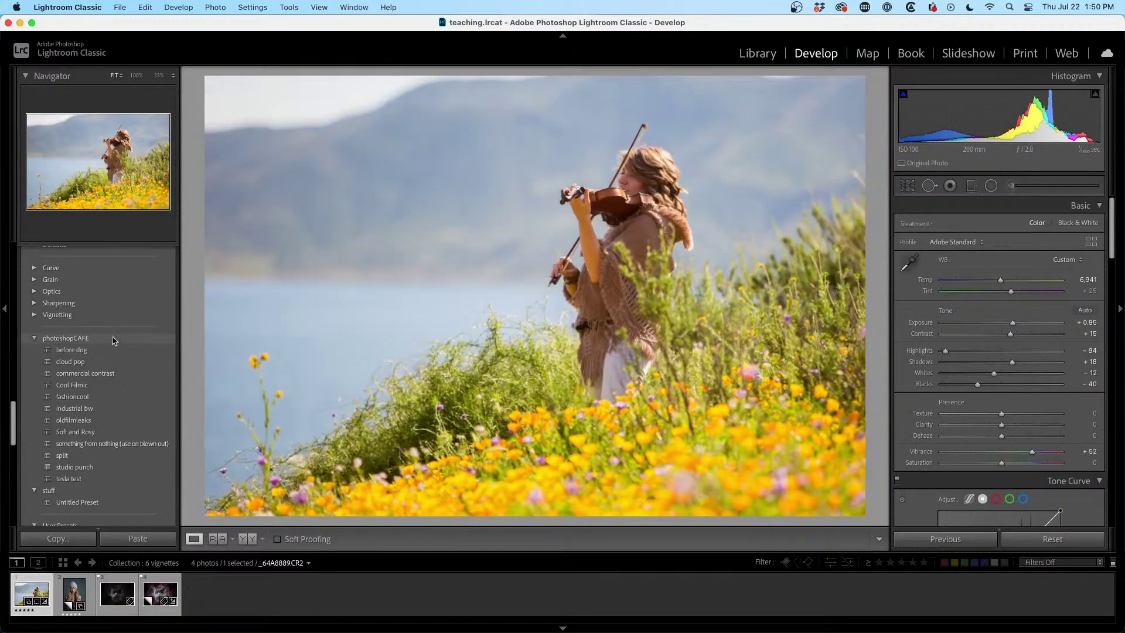
left_click(750, 55)
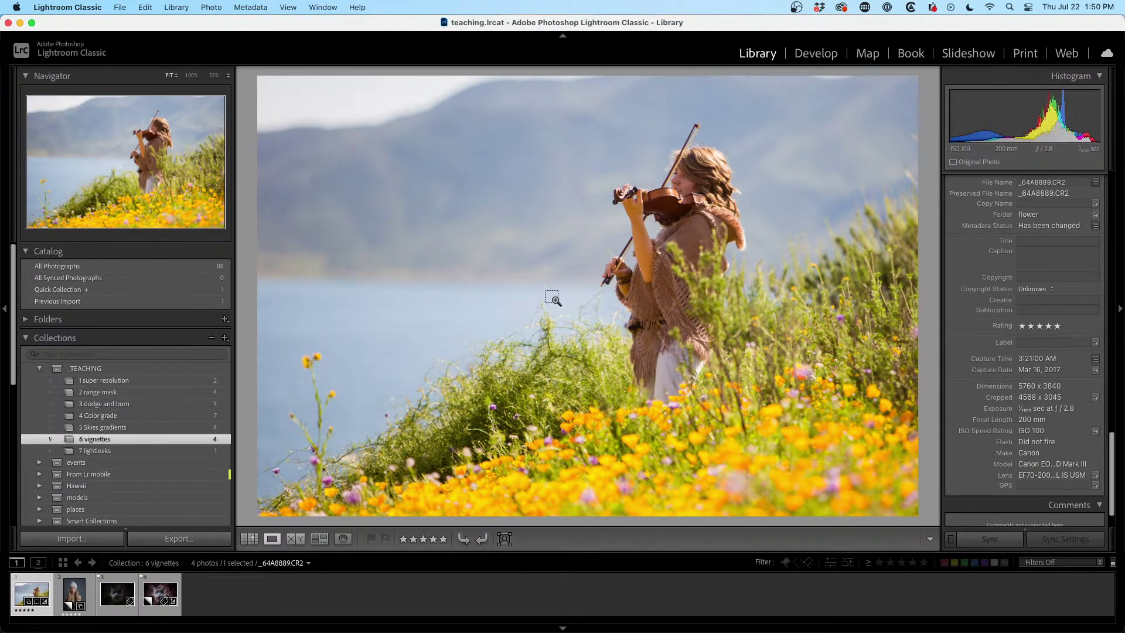
key("d")
key("Right")
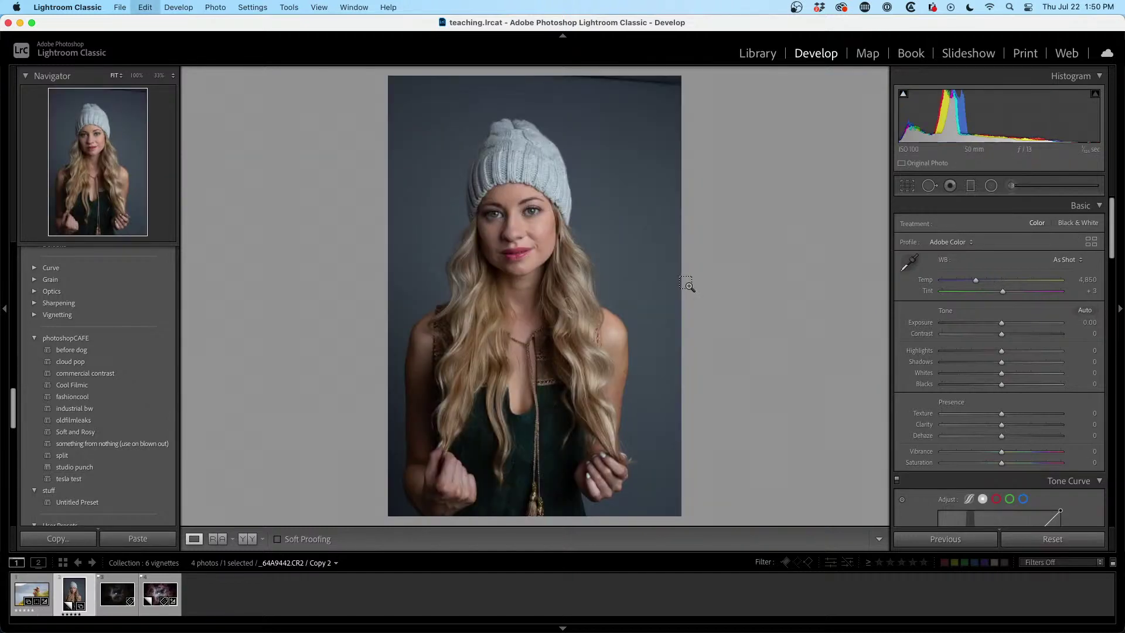
- Undo back to the photo in the 7 lightleaks collection and open it in Develop
key("super+z")
key("super+z")
key("super+z")
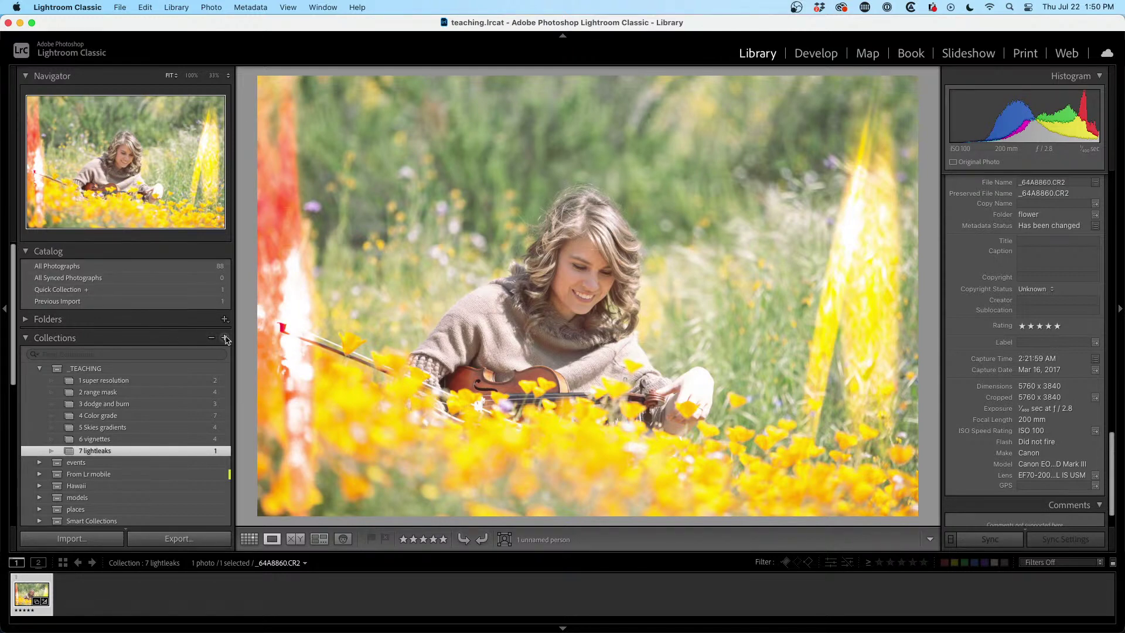
left_click(817, 54)
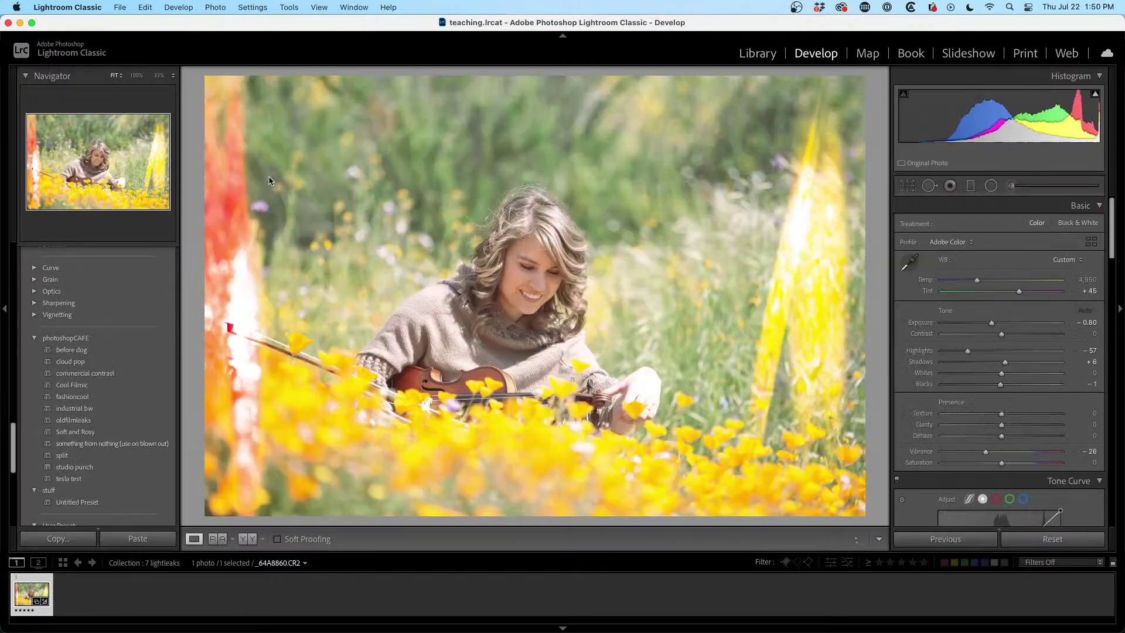
- Create a develop preset named 1 in the User Presets group with Radial Filters included
scroll(158, 281, "up", 10)
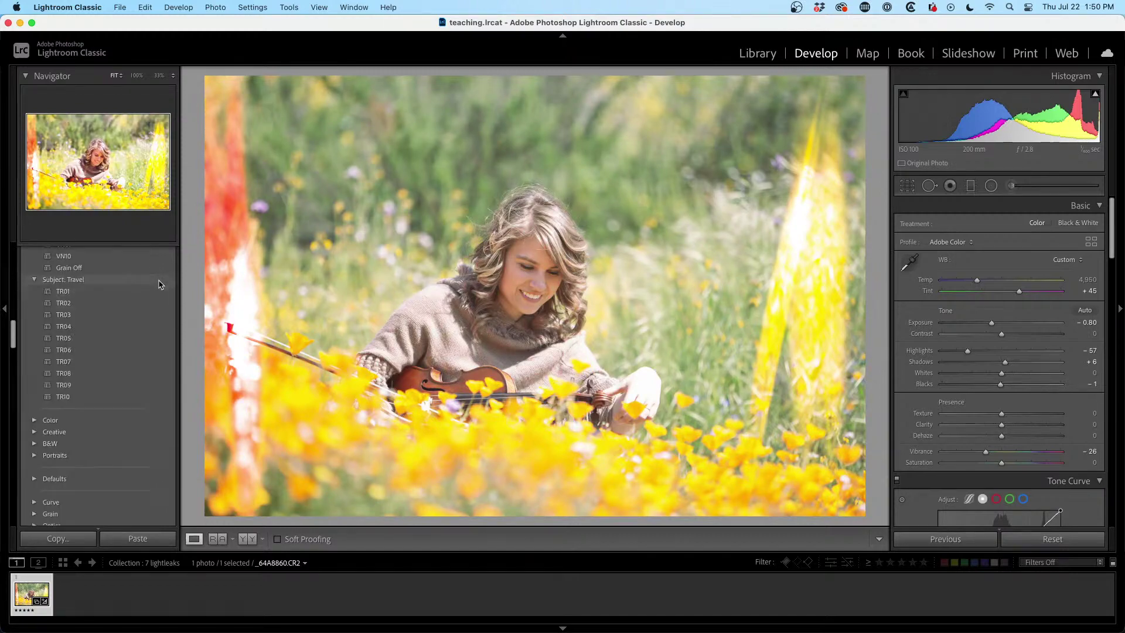
scroll(157, 283, "up", 10)
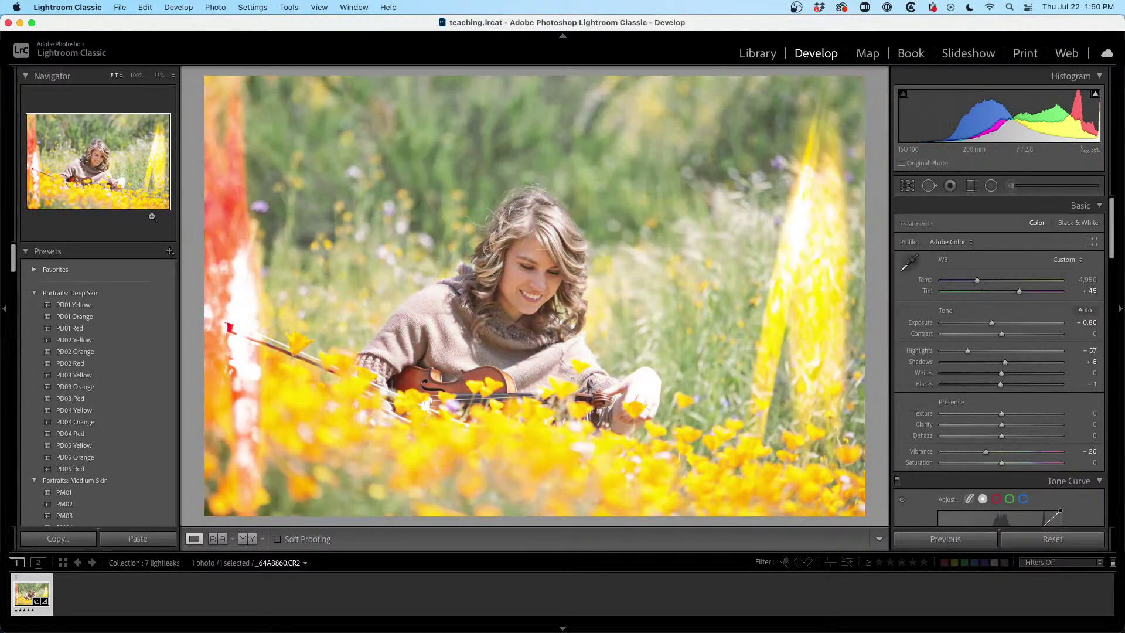
left_click(168, 250)
left_click(194, 262)
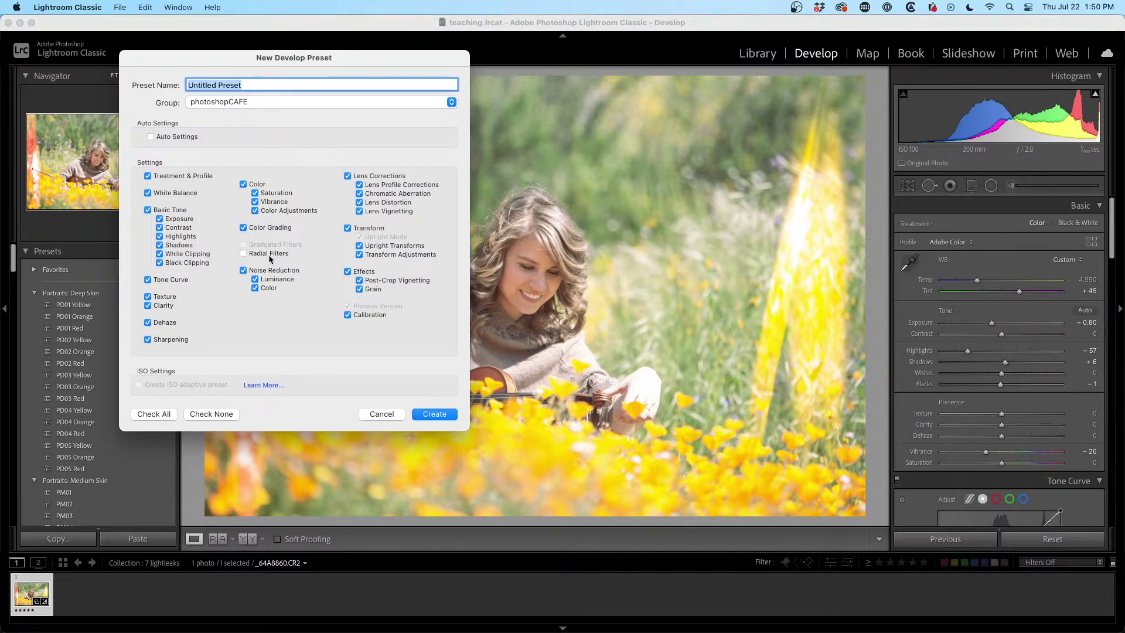
left_click(244, 253)
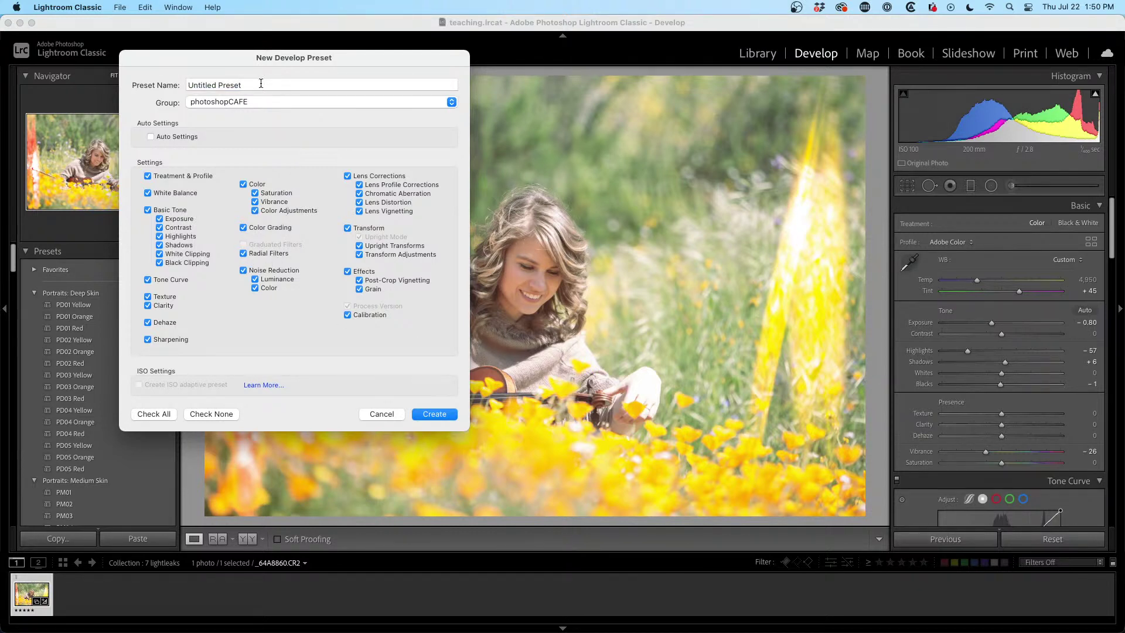
left_click(257, 101)
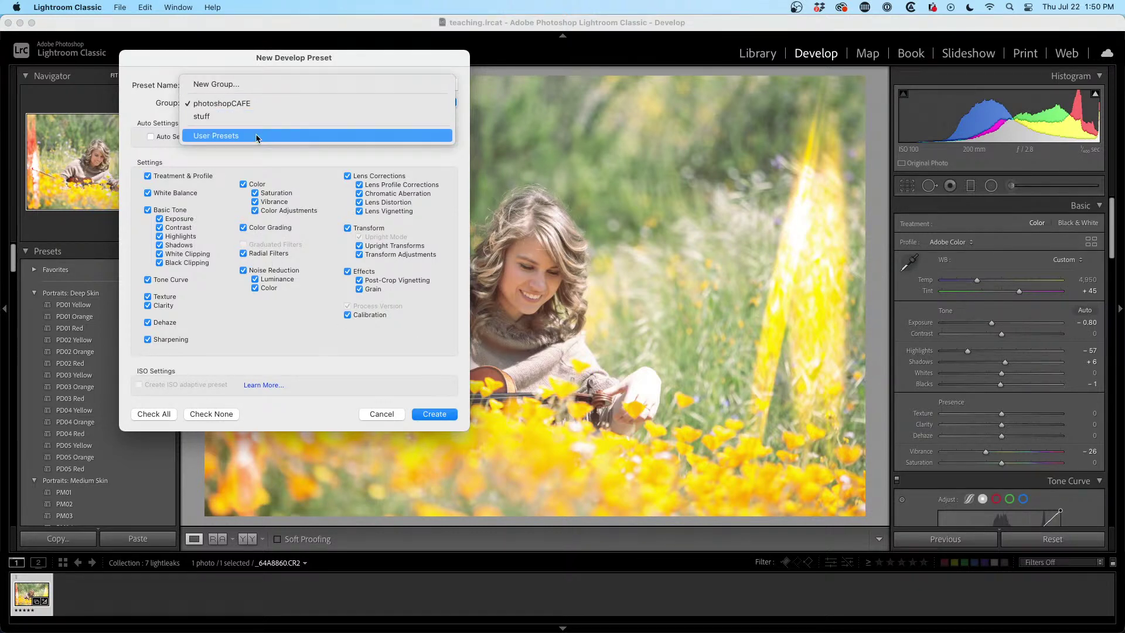
left_click(256, 136)
left_click(256, 85)
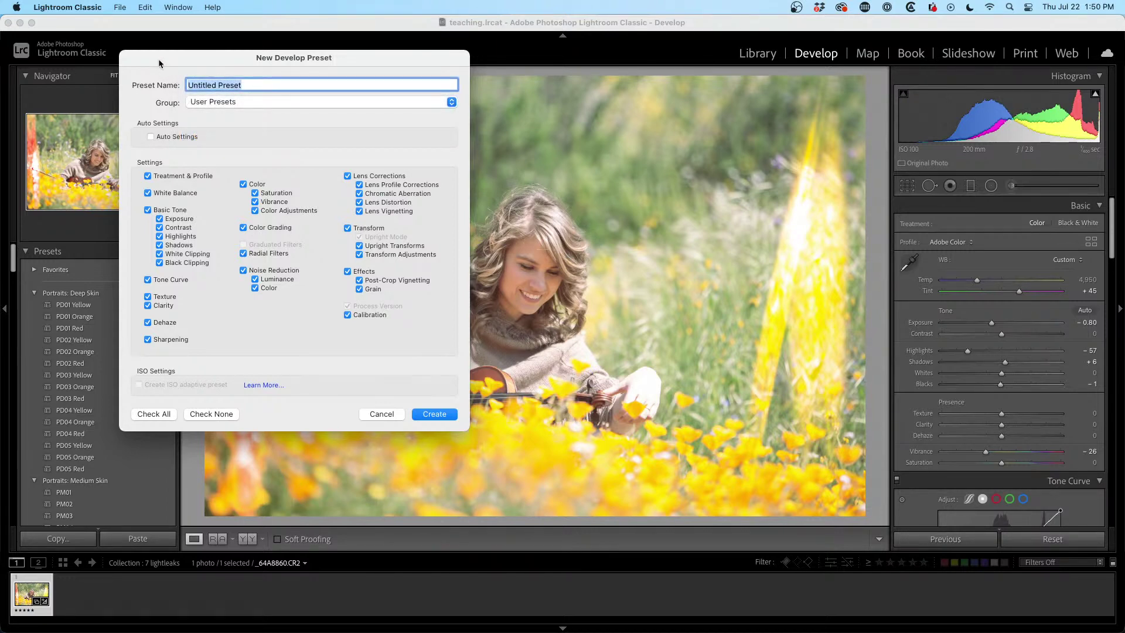
type("1")
left_click(434, 414)
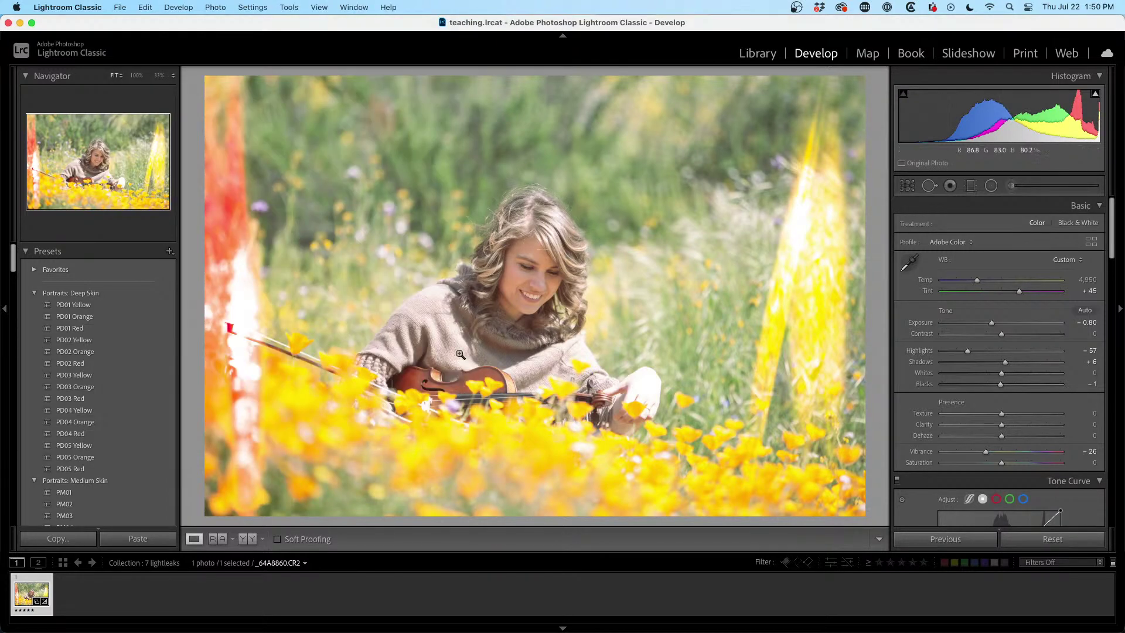
- Open the violinist photo from the 6 vignettes collection in Develop
left_click(756, 54)
key("g")
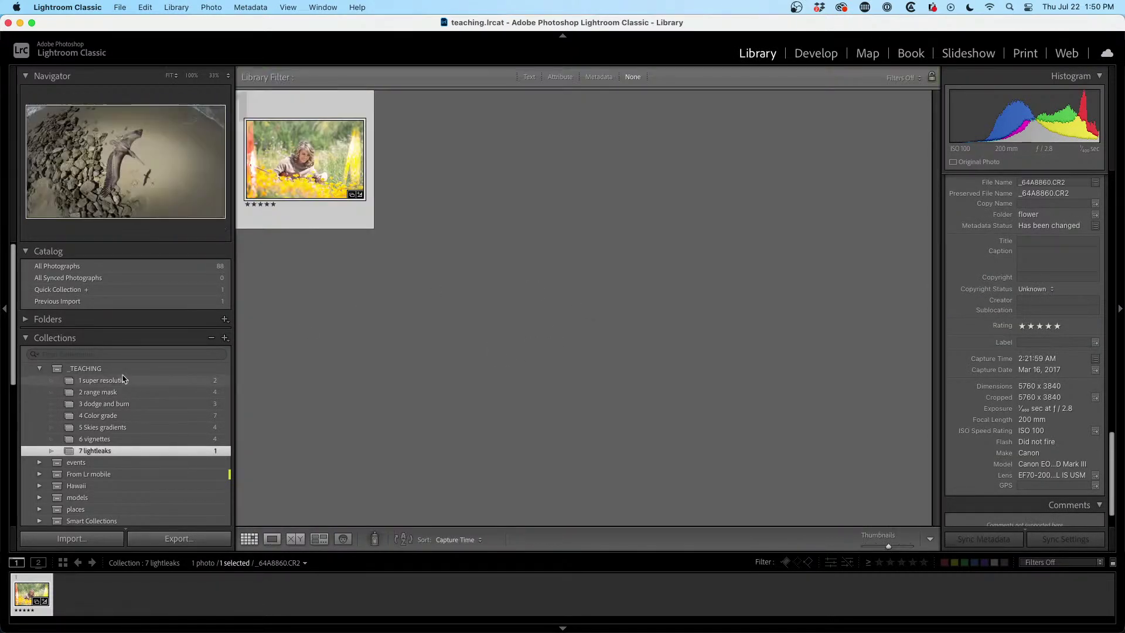
left_click(121, 427)
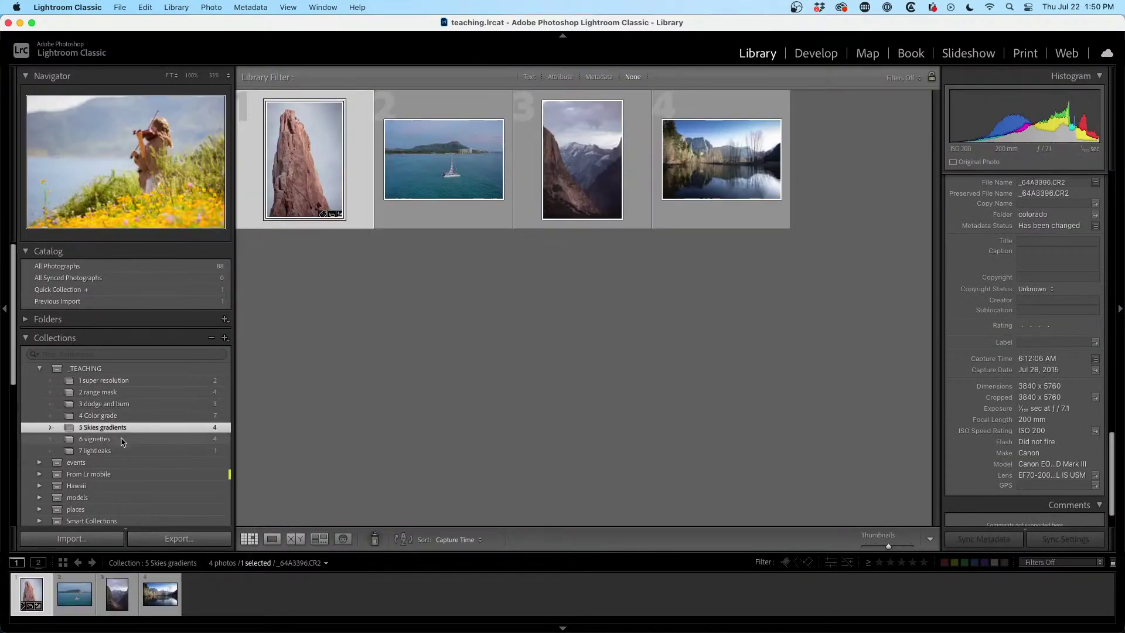
left_click(121, 441)
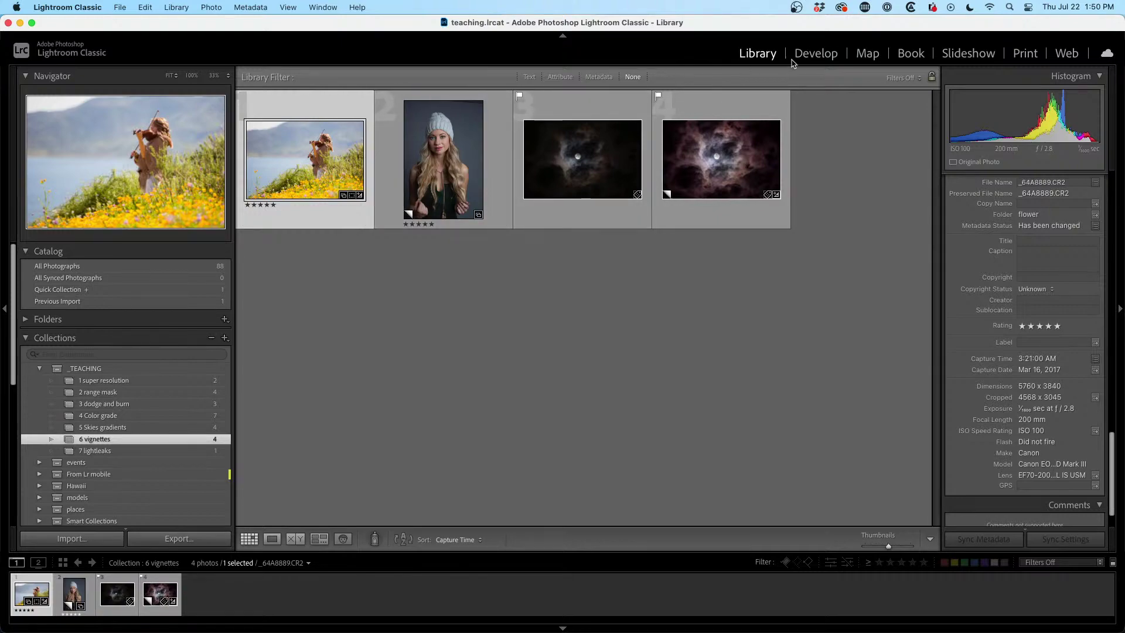
left_click(817, 54)
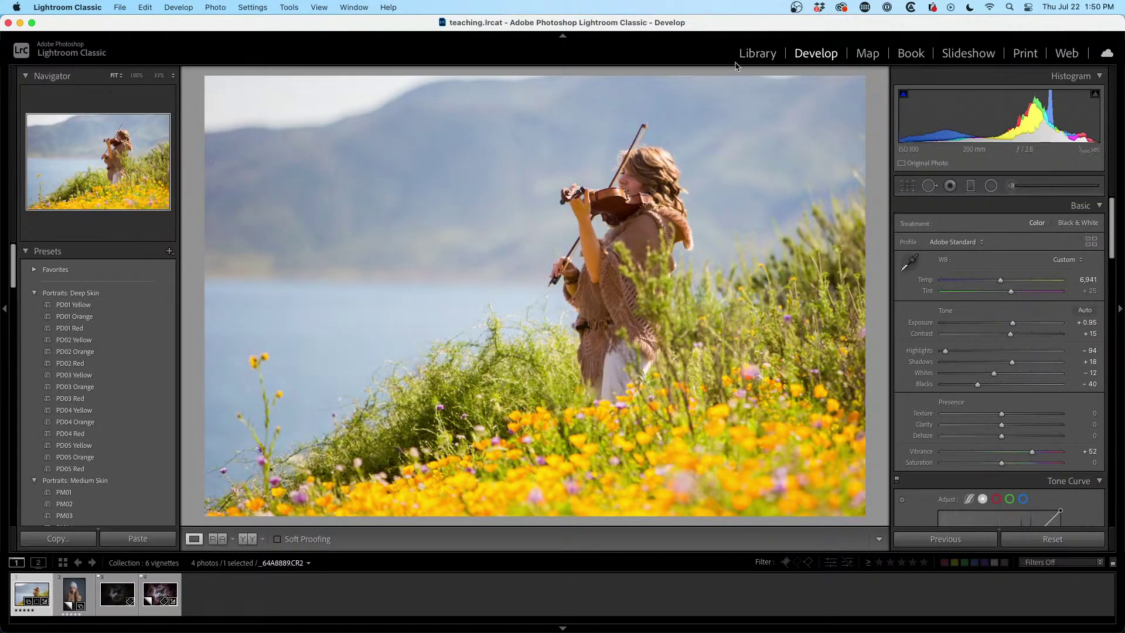
- Apply user preset 1 to the violinist photo and set Temp to 15,930, Tint +10, Exposure +0.50 and Highlights -9
scroll(134, 462, "down", 10)
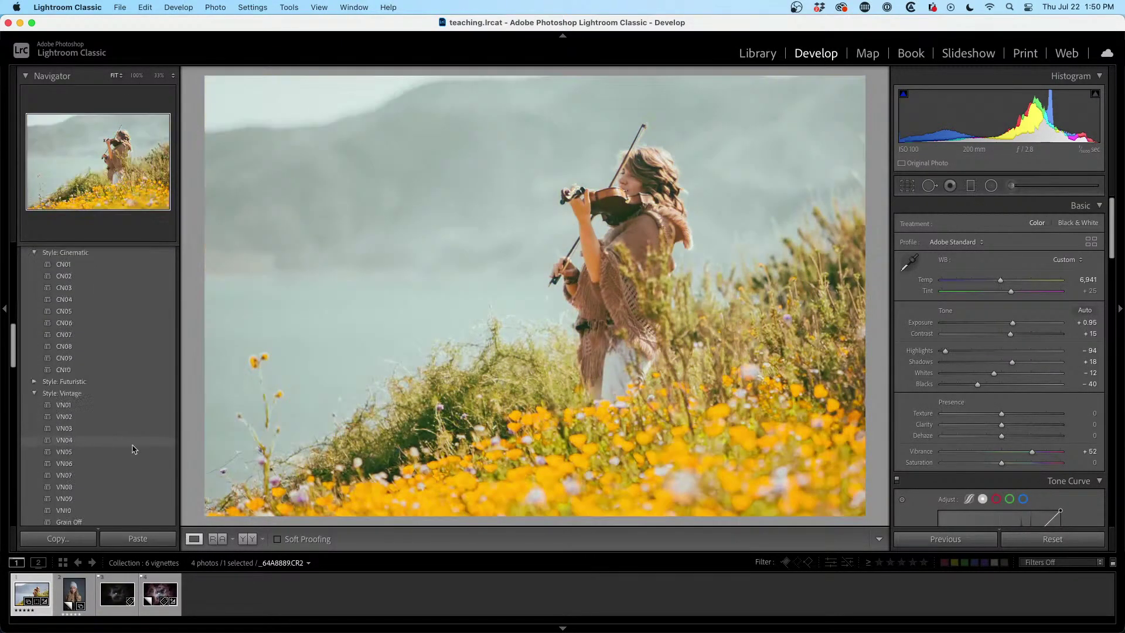
scroll(134, 447, "down", 15)
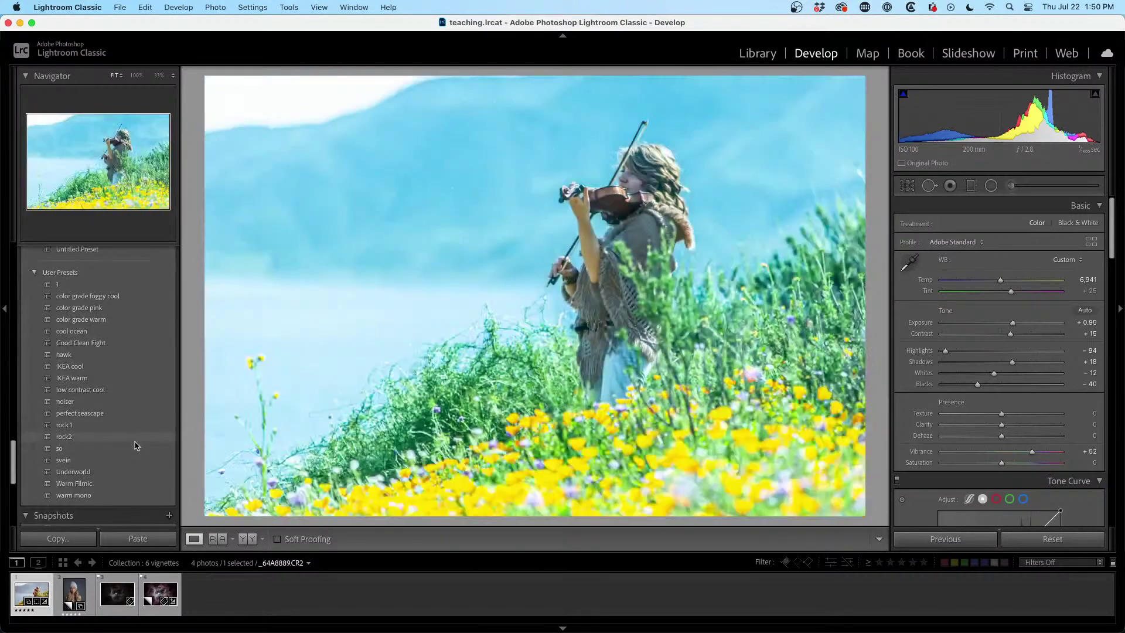
left_click(76, 284)
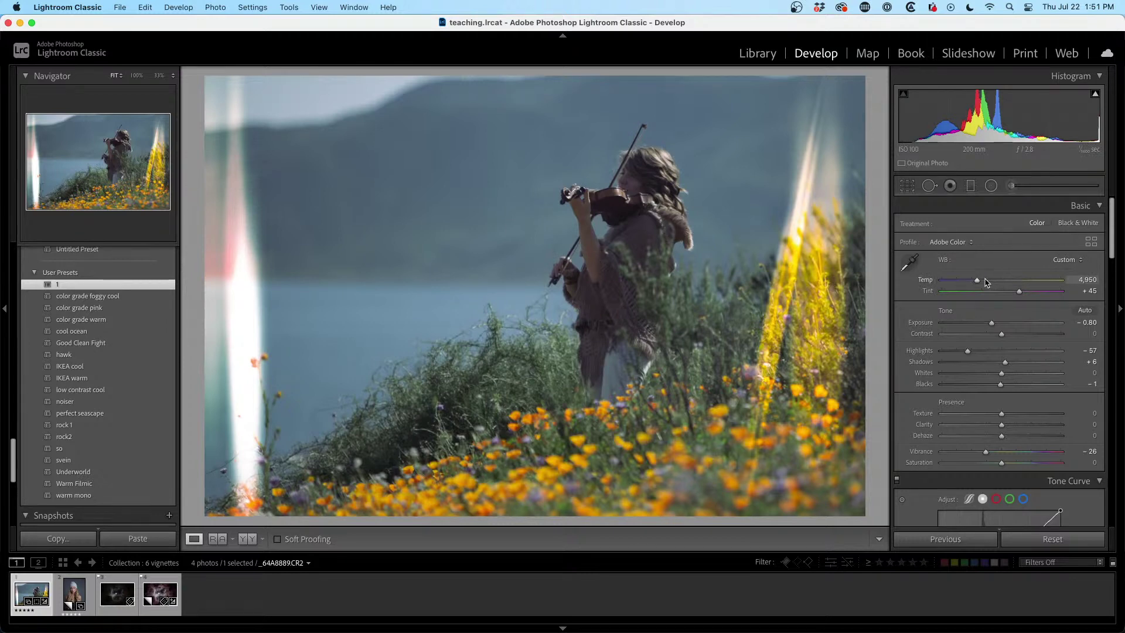
left_click_drag(977, 281, 1007, 323)
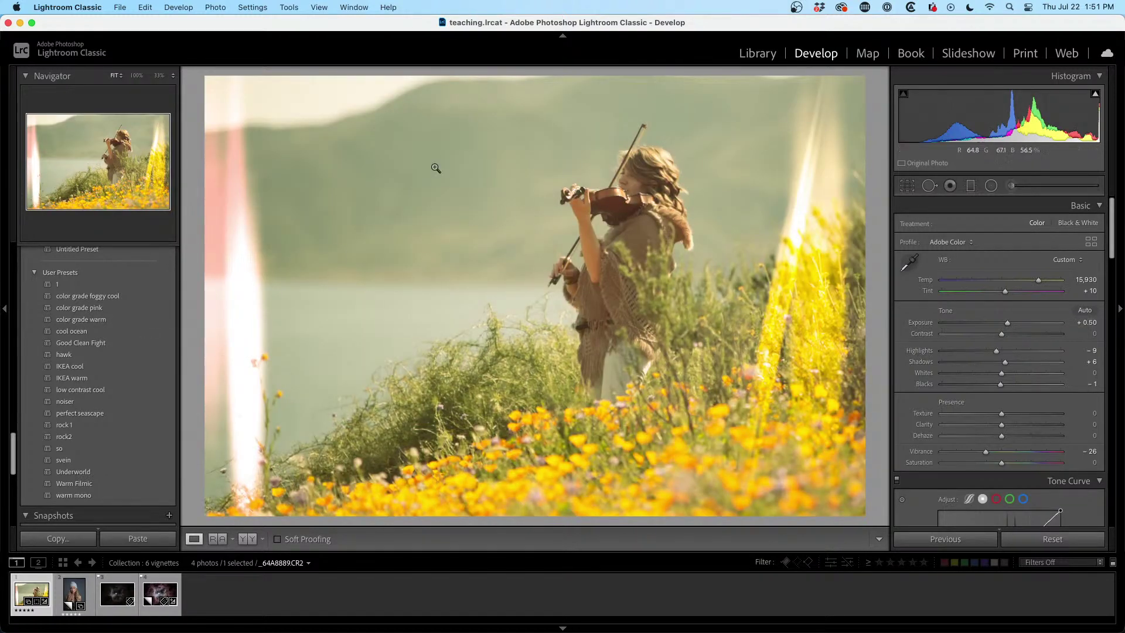
- Create a second preset named ll in User Presets that stores only the Radial Filters
scroll(118, 281, "up", 15)
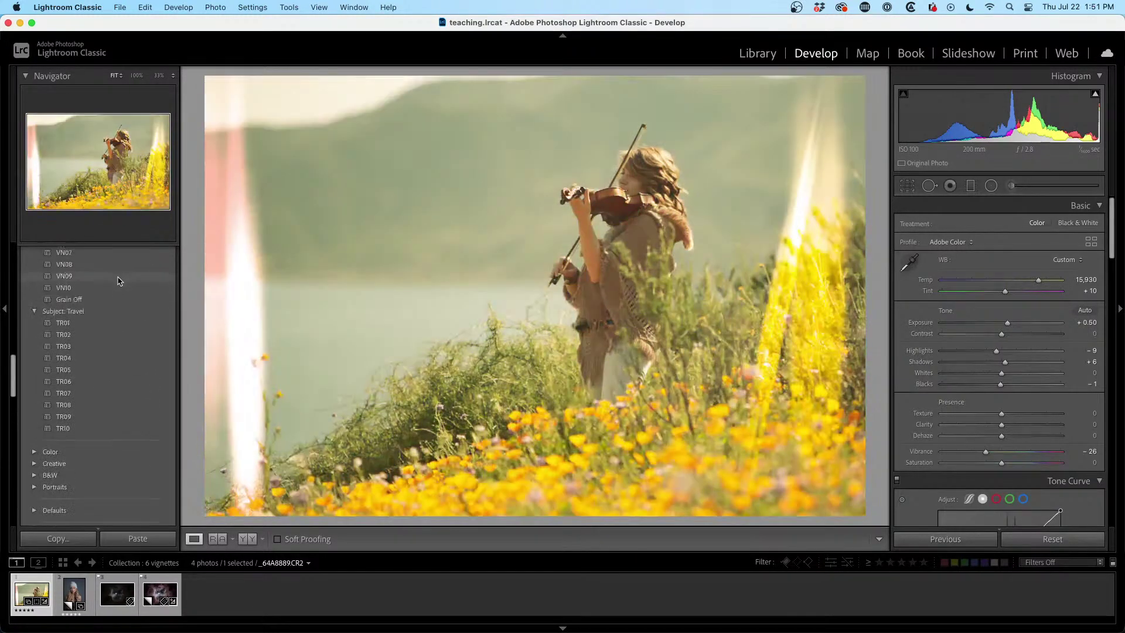
scroll(117, 281, "up", 15)
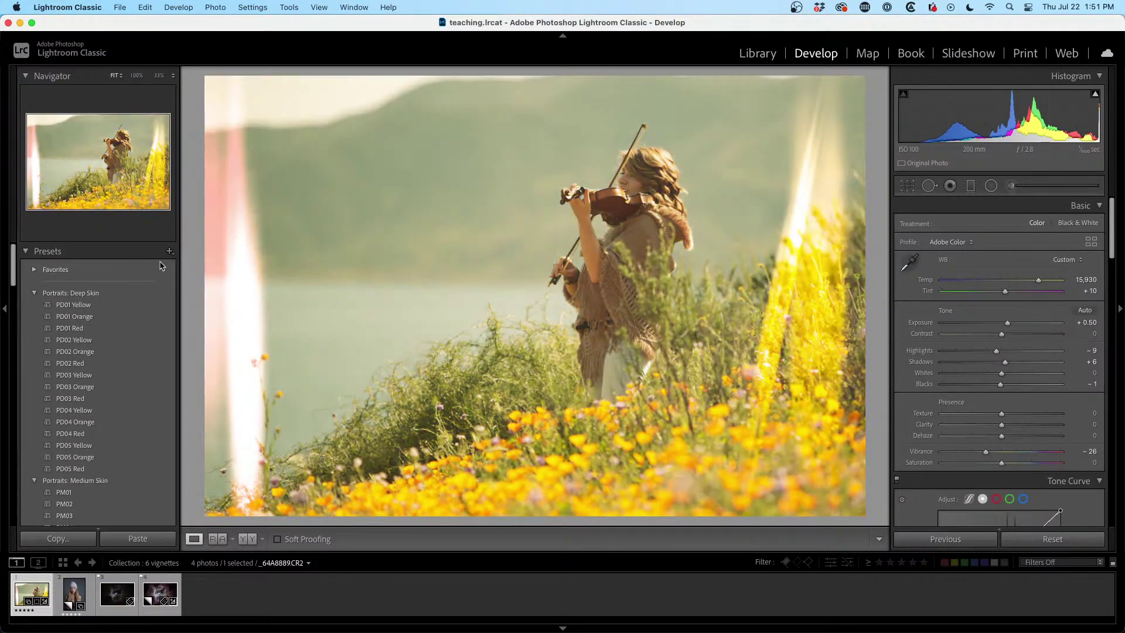
left_click(170, 251)
left_click(193, 263)
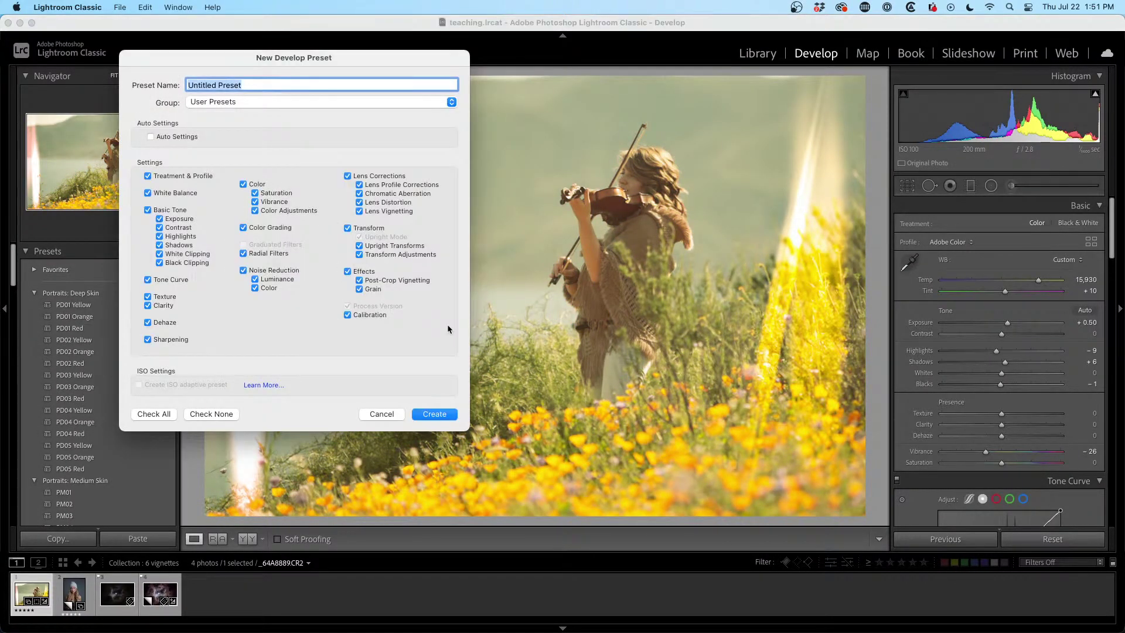
left_click(212, 414)
left_click(245, 254)
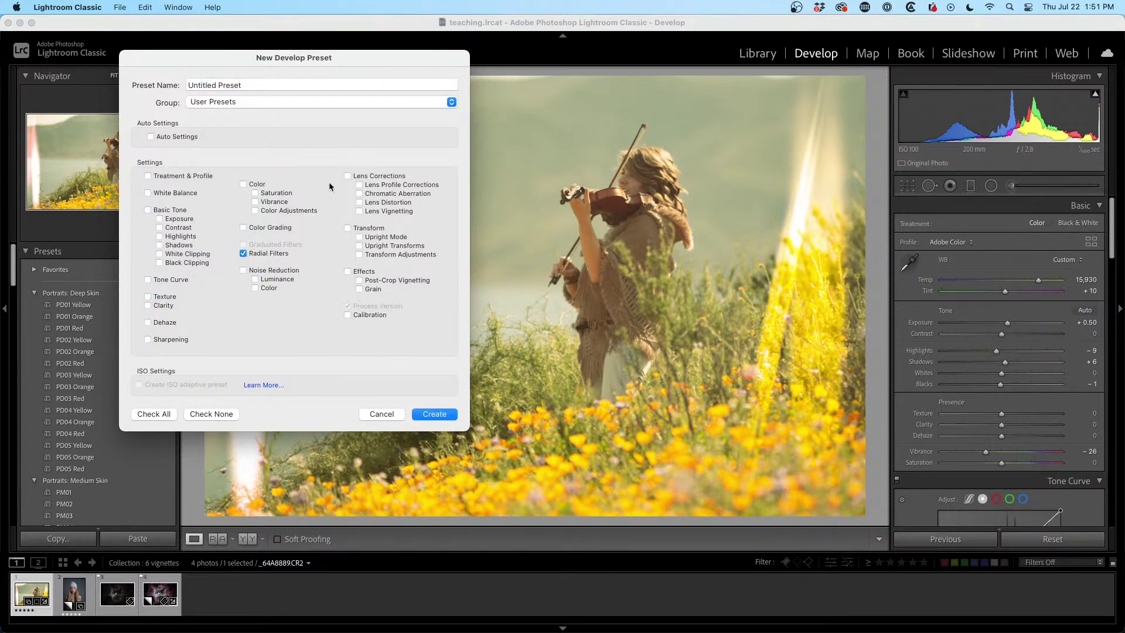
triple_click(250, 83)
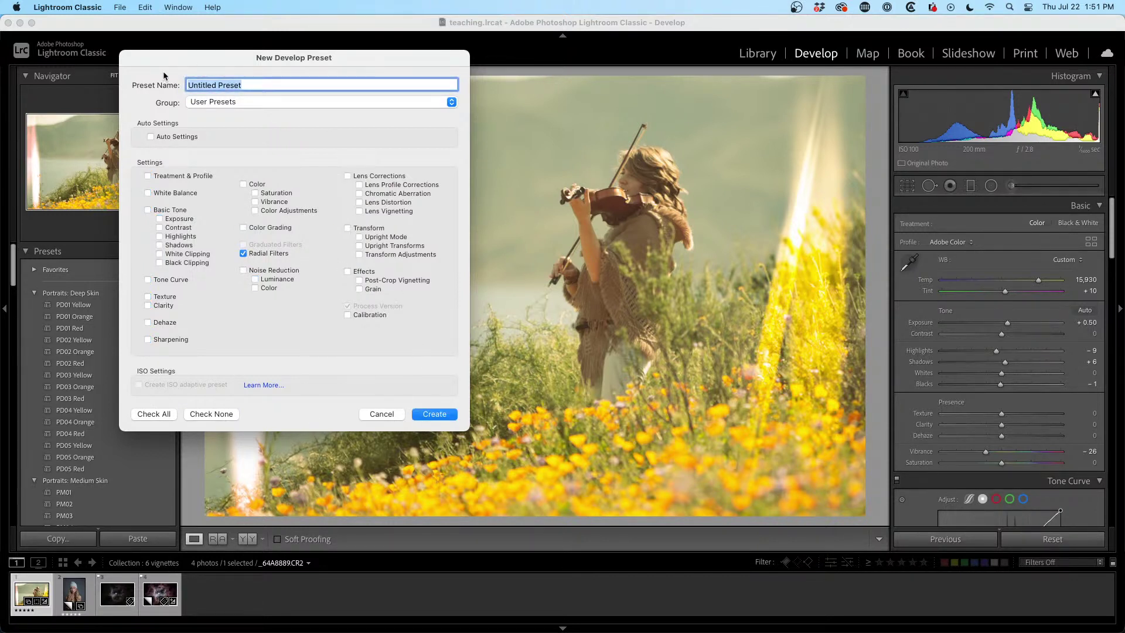
type("I")
left_click(434, 413)
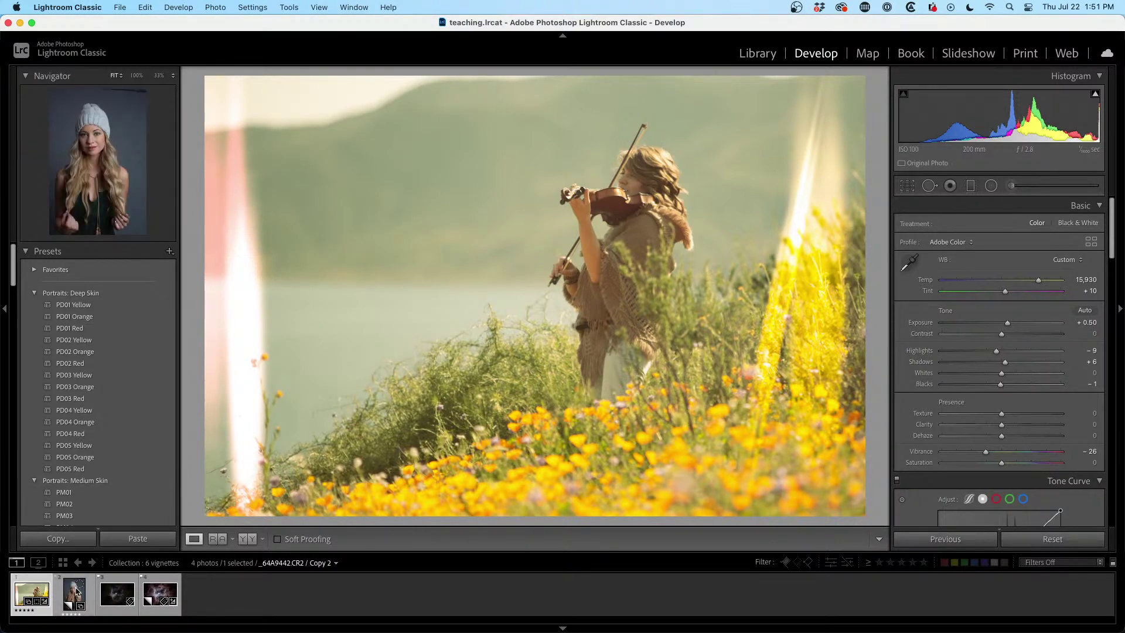
- Select the knit-hat portrait in the 6 vignettes collection and open it in Develop
left_click(757, 53)
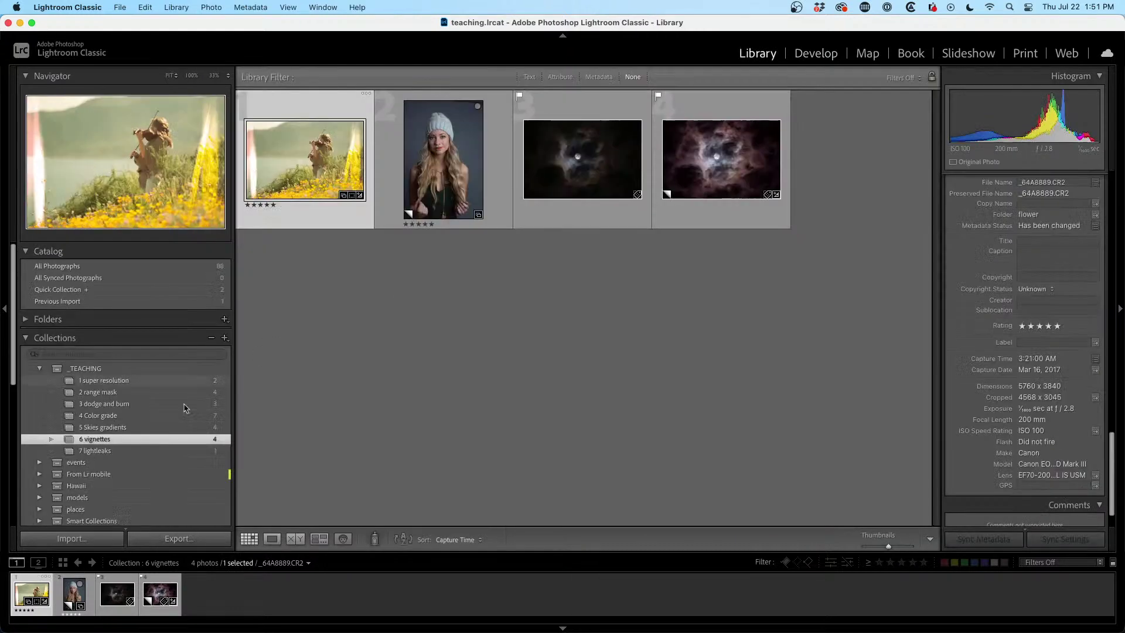
left_click(73, 593)
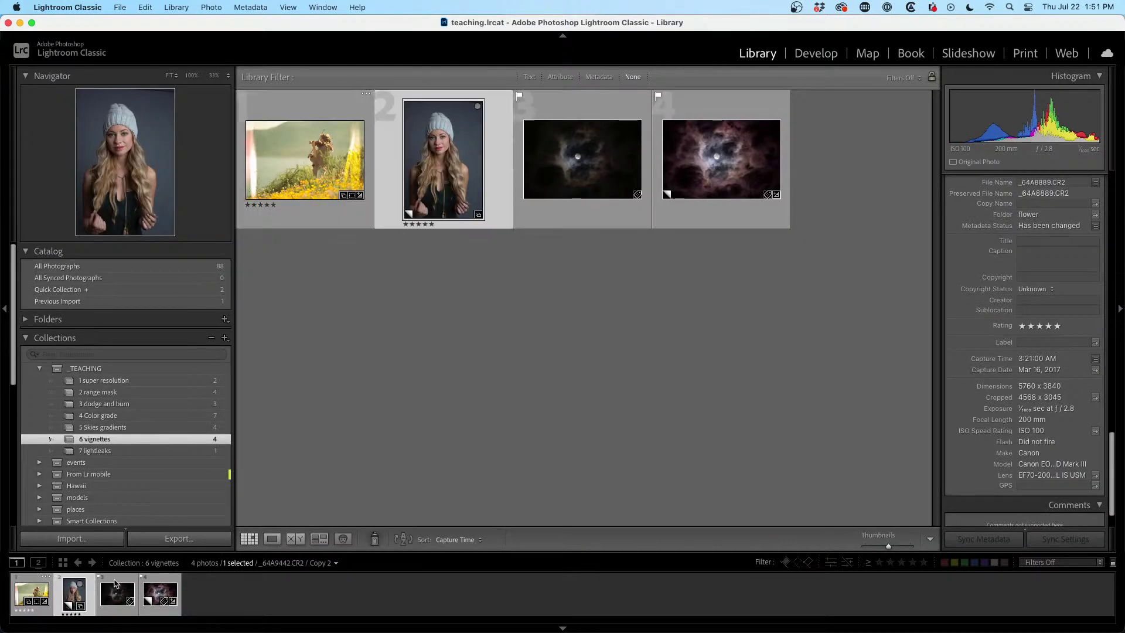
double_click(448, 163)
scroll(195, 368, "down", 8)
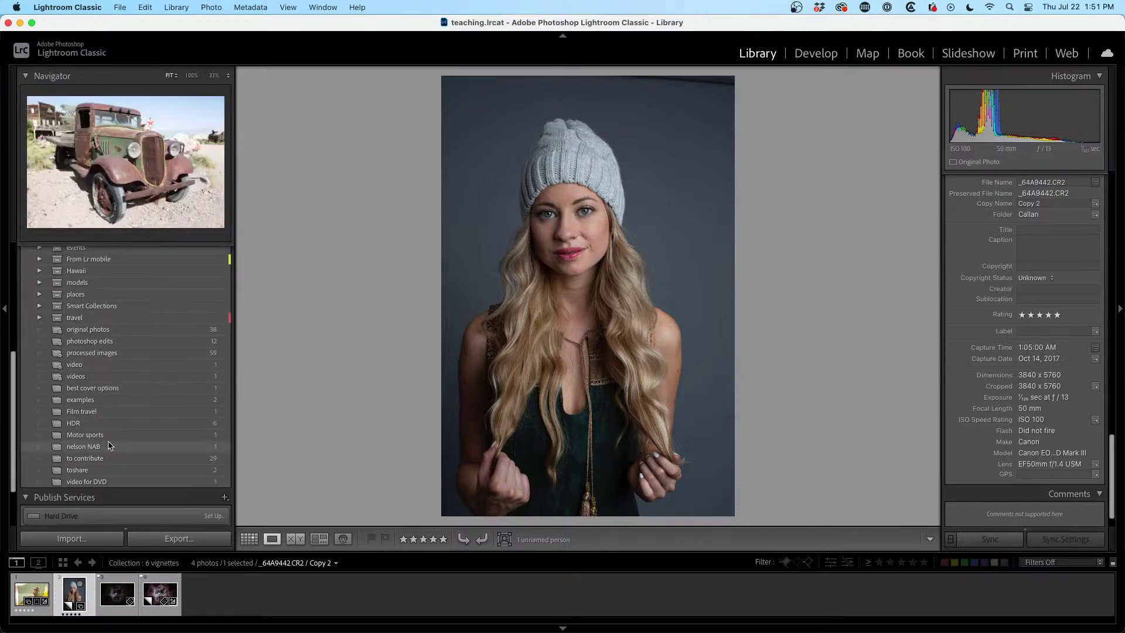
left_click(812, 53)
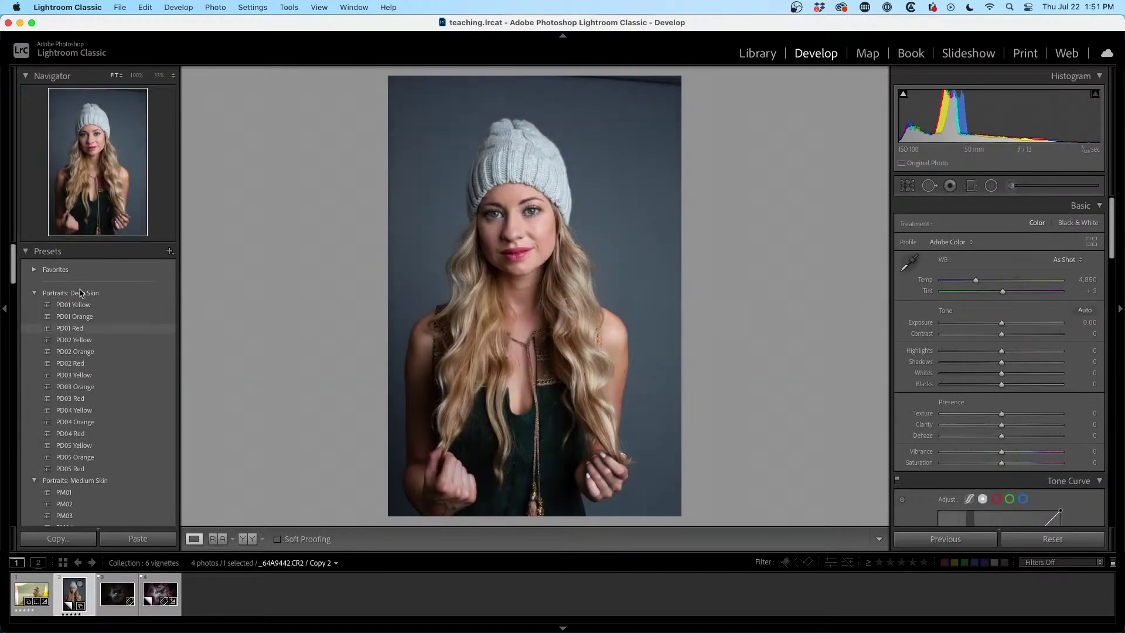
- Collapse the Deep, Medium and Light Skin portrait preset groups and the Cinematic, Vintage and Travel groups
left_click(33, 293)
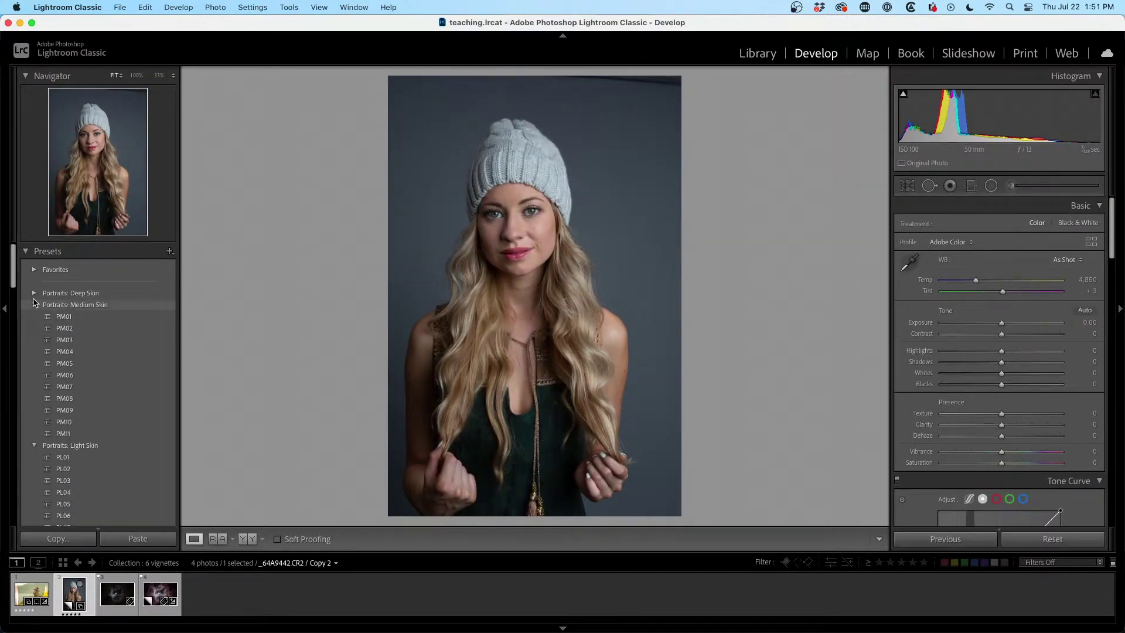
left_click(34, 306)
left_click(34, 316)
left_click(34, 328)
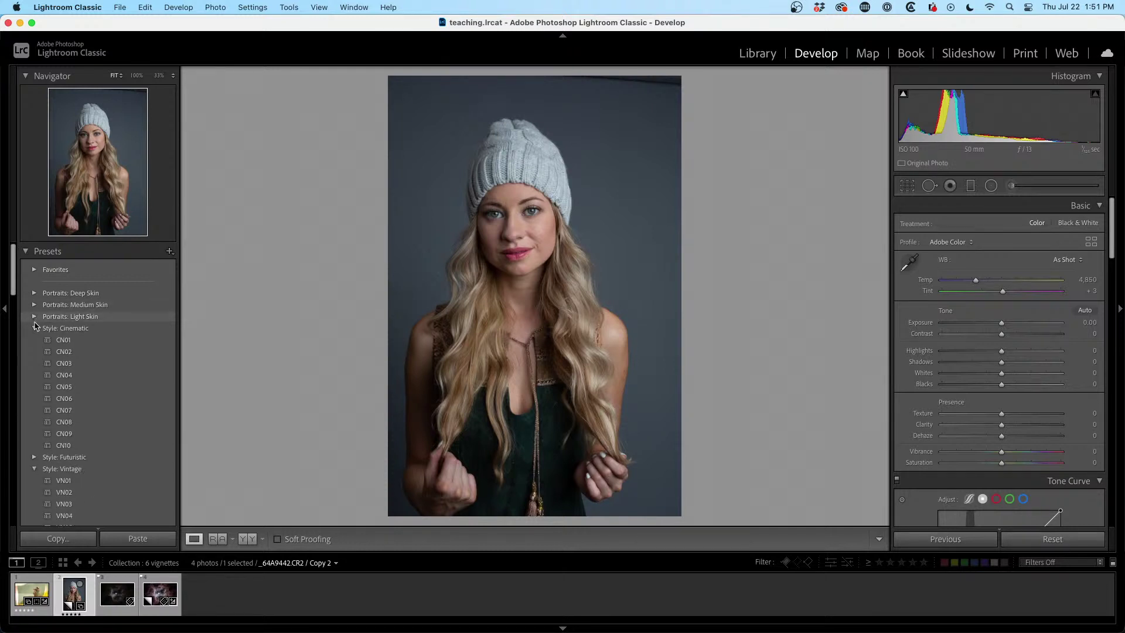
left_click(34, 351)
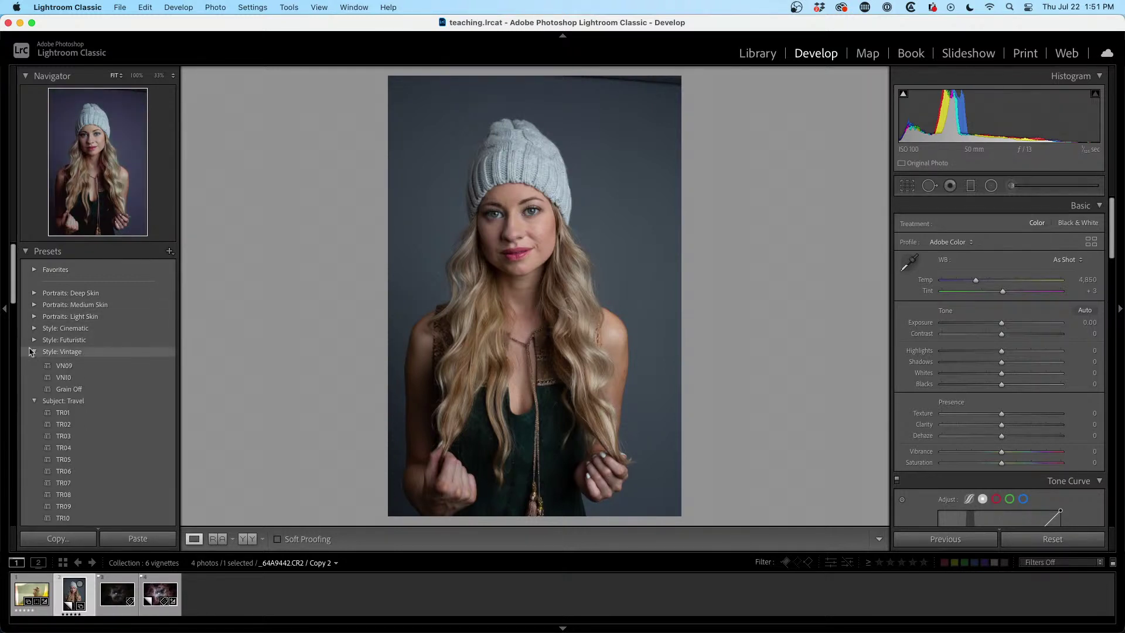
left_click(34, 363)
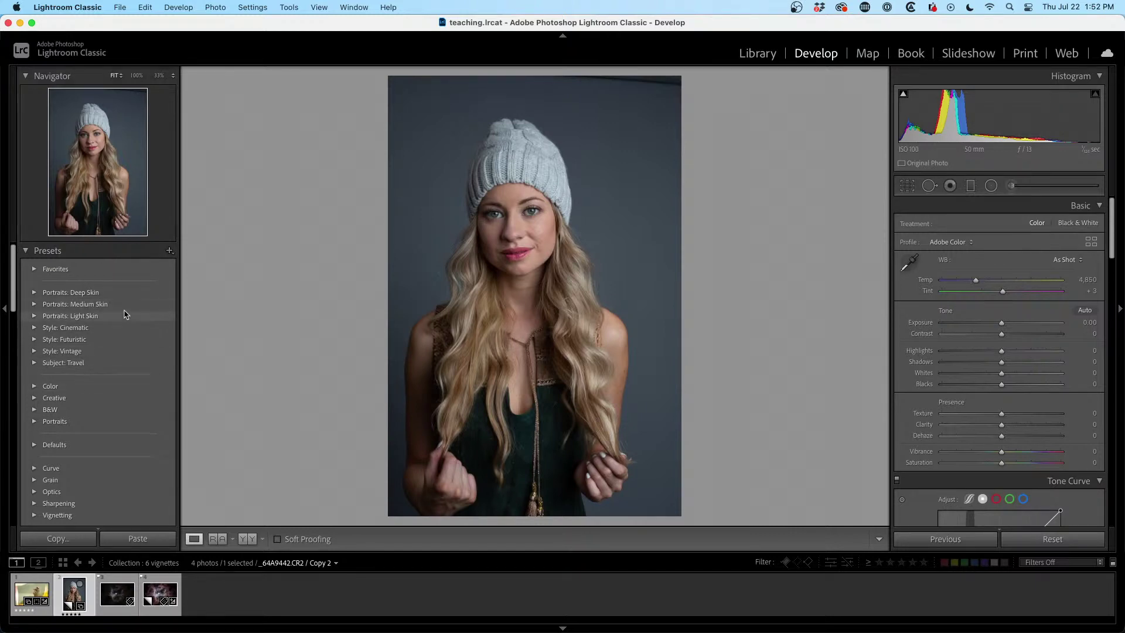
- Apply user preset ll to the knit-hat portrait and set Temp to 6,407 and Exposure to +0.70
scroll(123, 313, "down", 5)
scroll(124, 315, "down", 3)
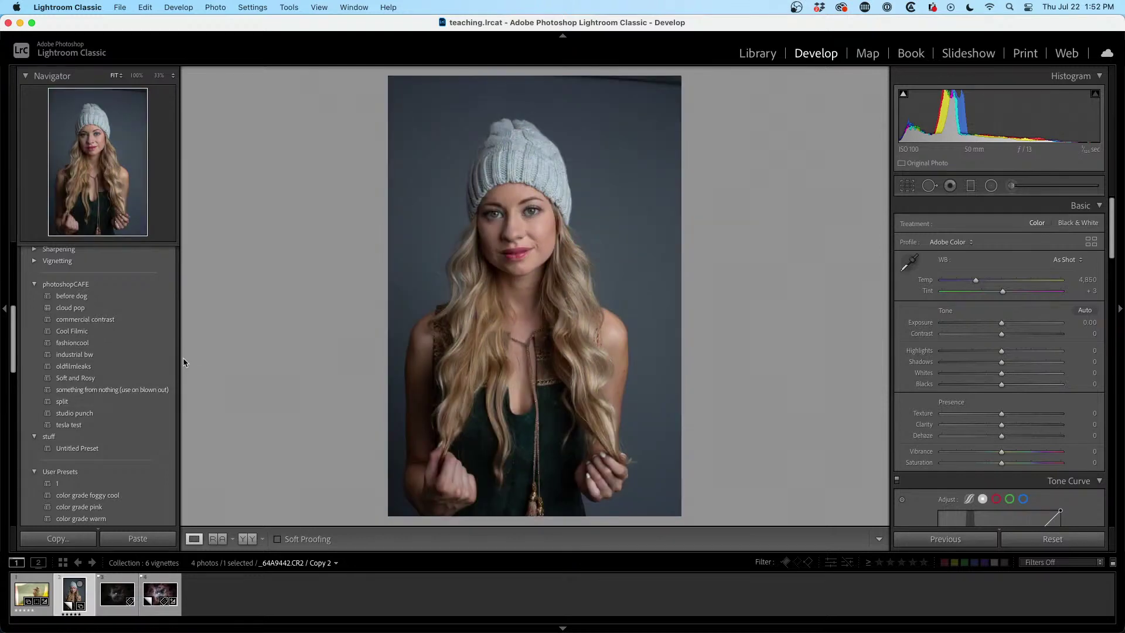
scroll(90, 374, "down", 3)
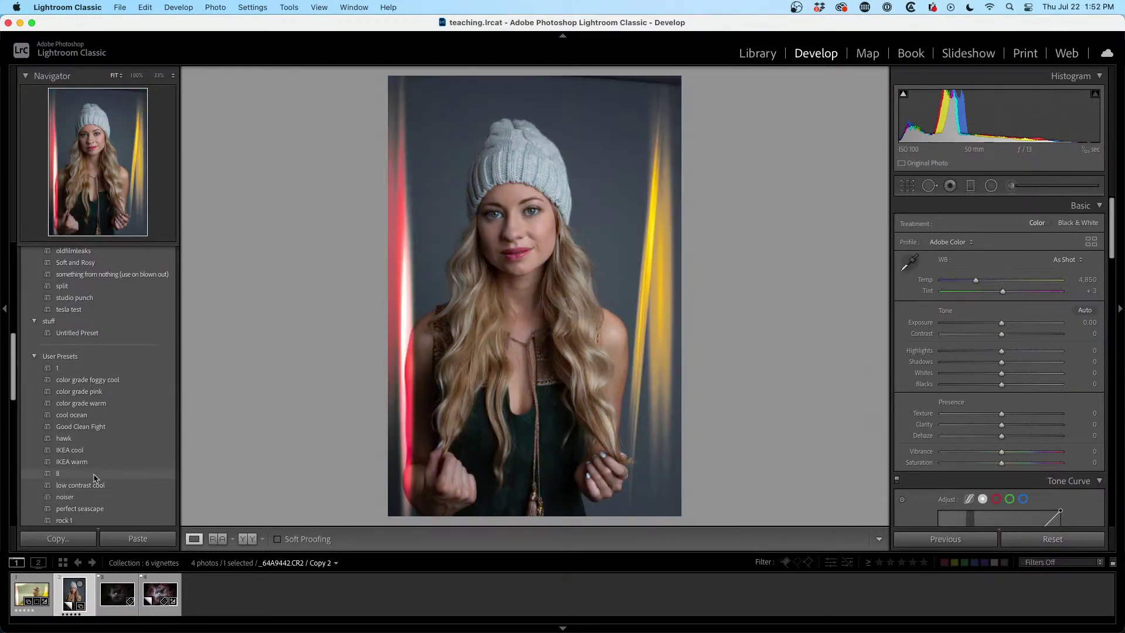
left_click(92, 472)
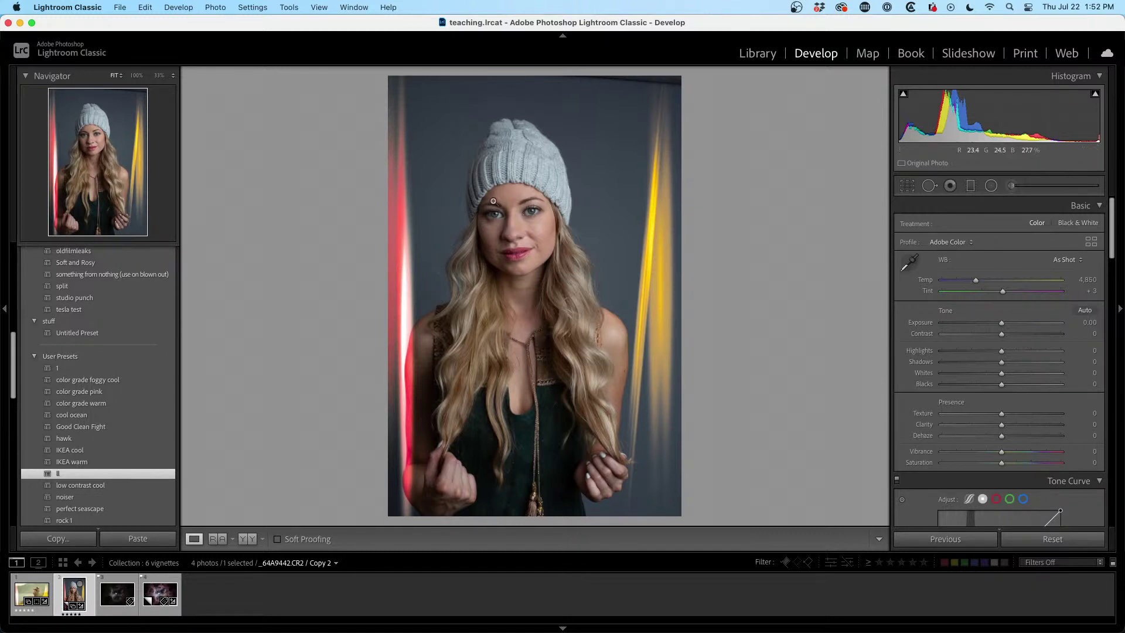
mouse_move(975, 282)
left_mouse_down()
mouse_move(1009, 277)
mouse_move(993, 279)
left_mouse_up()
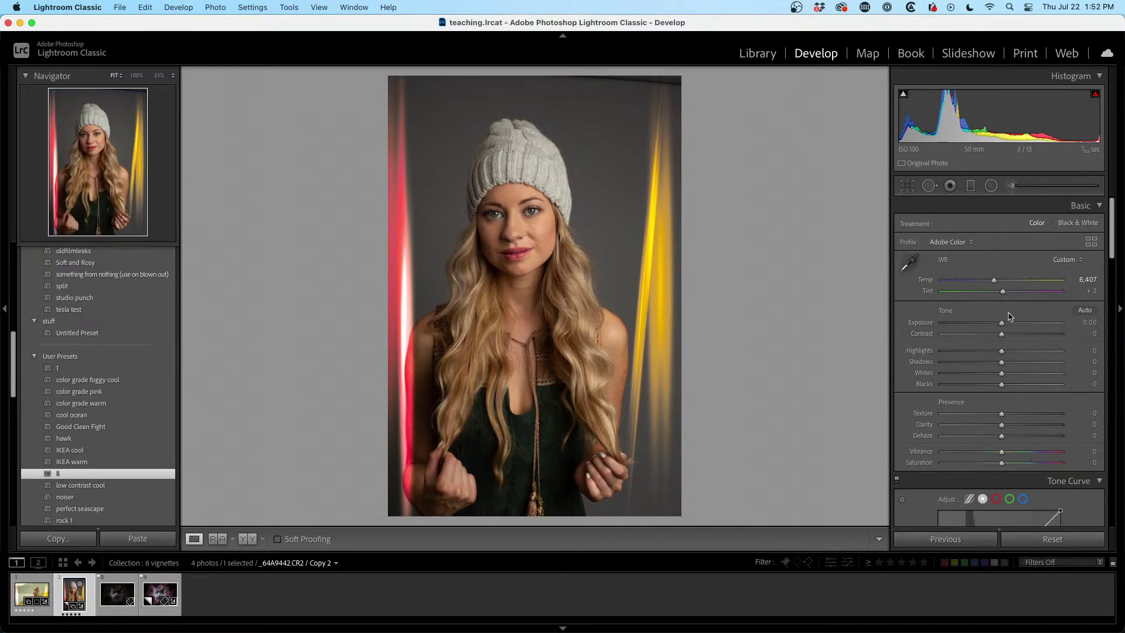
left_click_drag(1001, 322, 1009, 324)
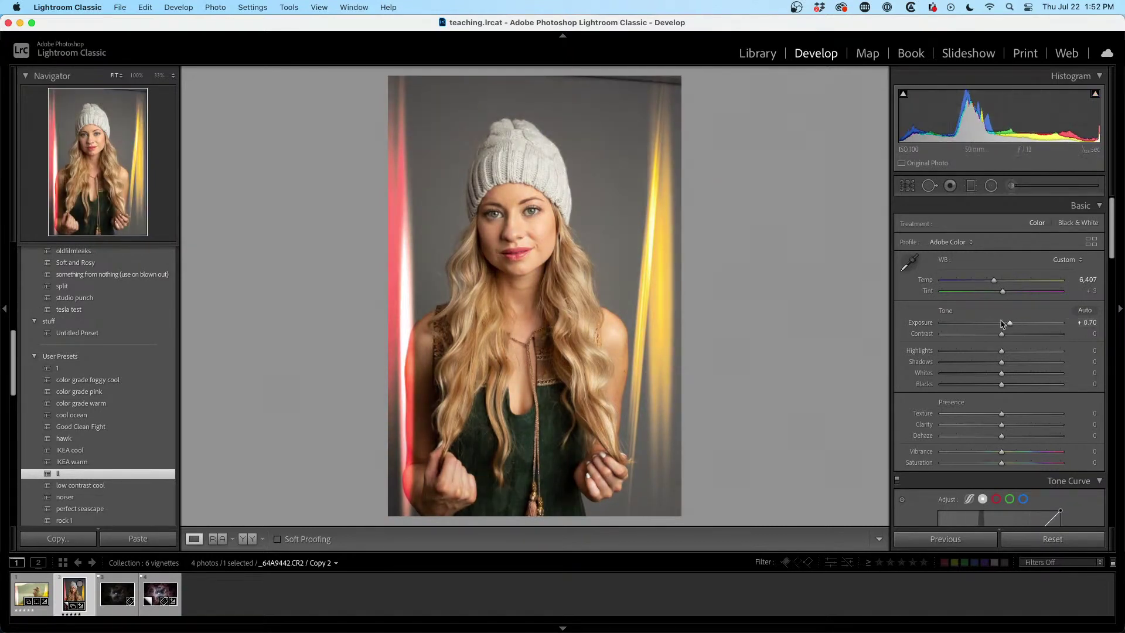
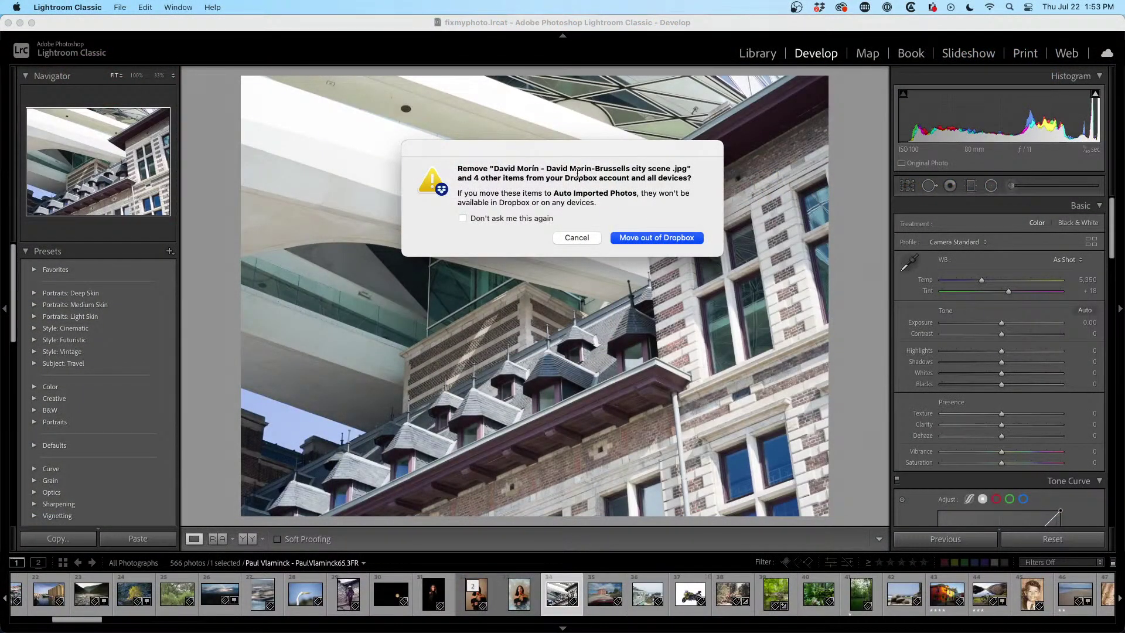
- Confirm moving the five city scene items out of Dropbox into Auto Imported Photos
left_click(673, 239)
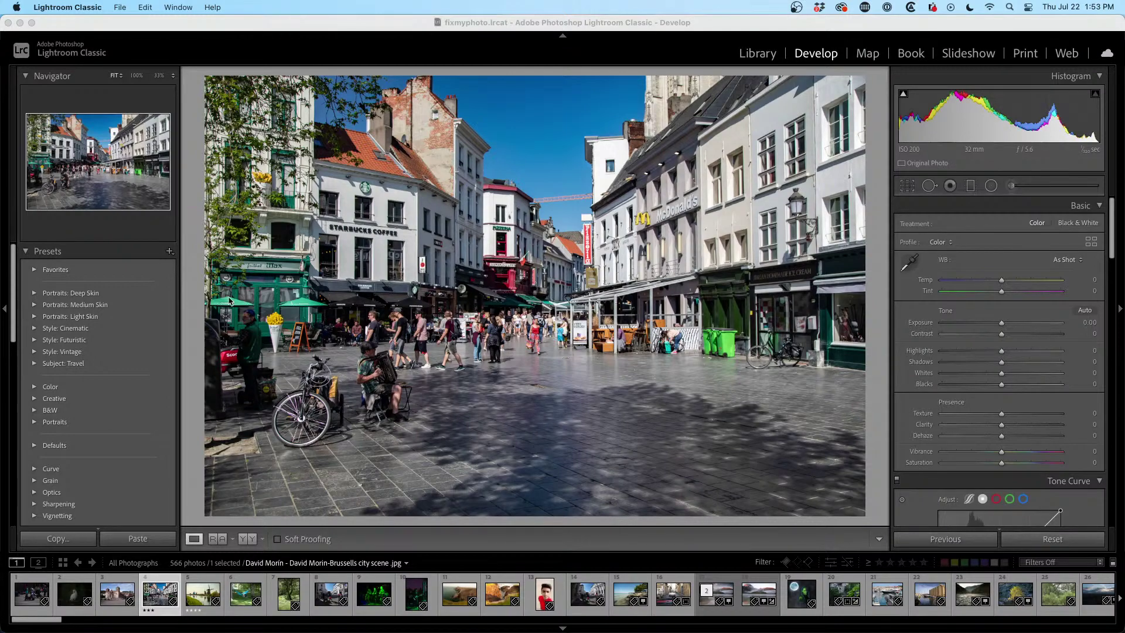
left_click(549, 257)
left_click(577, 248)
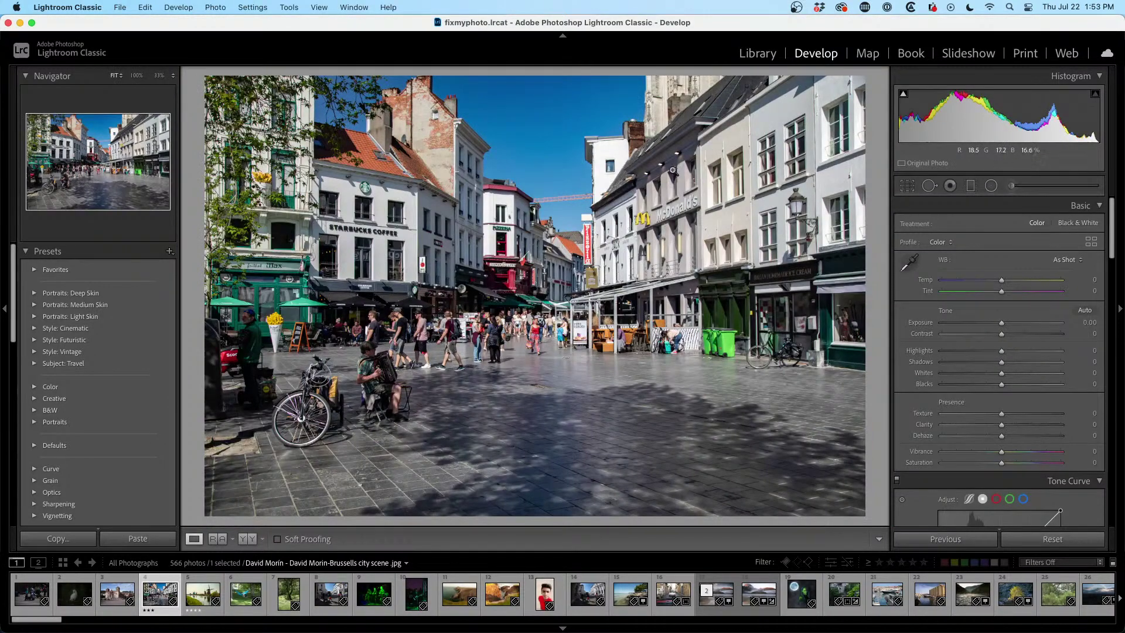
- View the city square photo in the Library grid and loupe, and reopen it in Develop
left_click(759, 53)
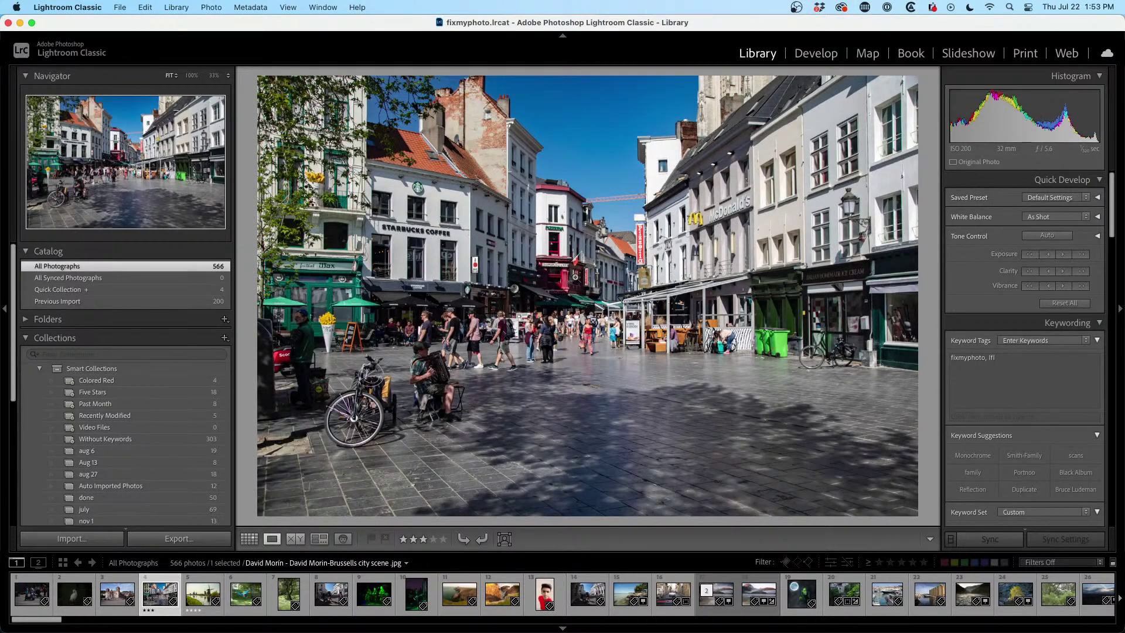
key("g")
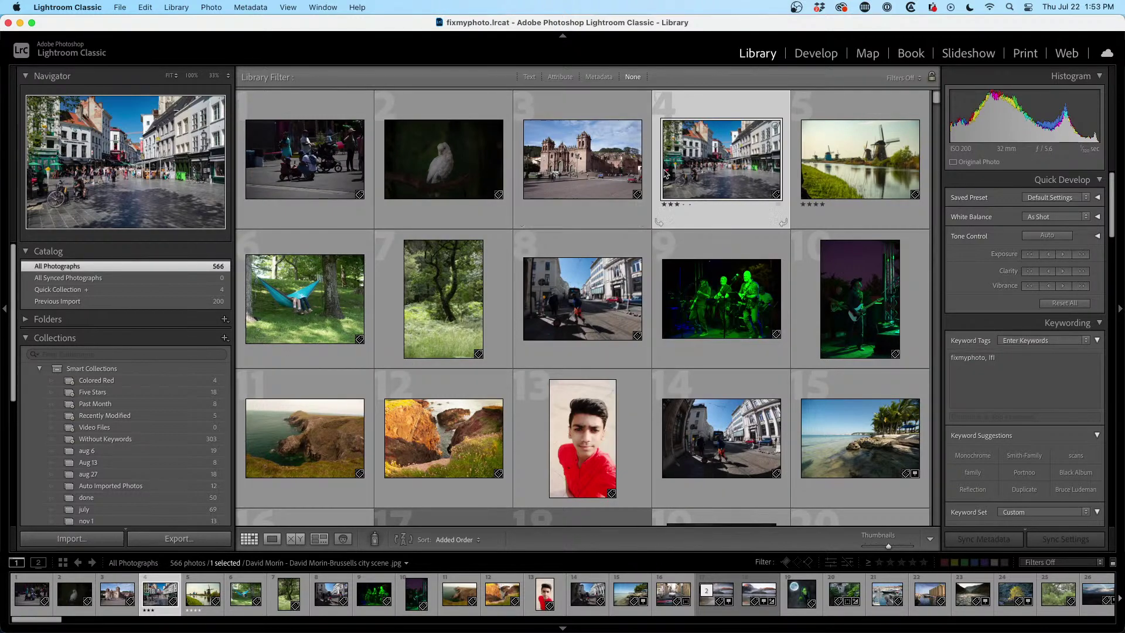
double_click(725, 172)
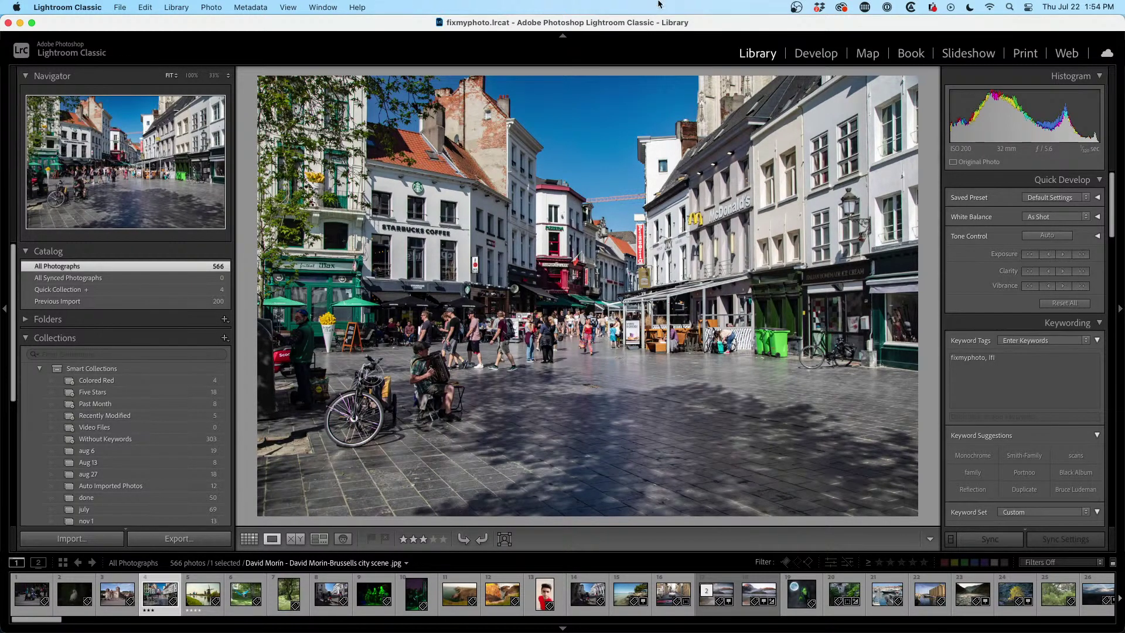
left_click(815, 53)
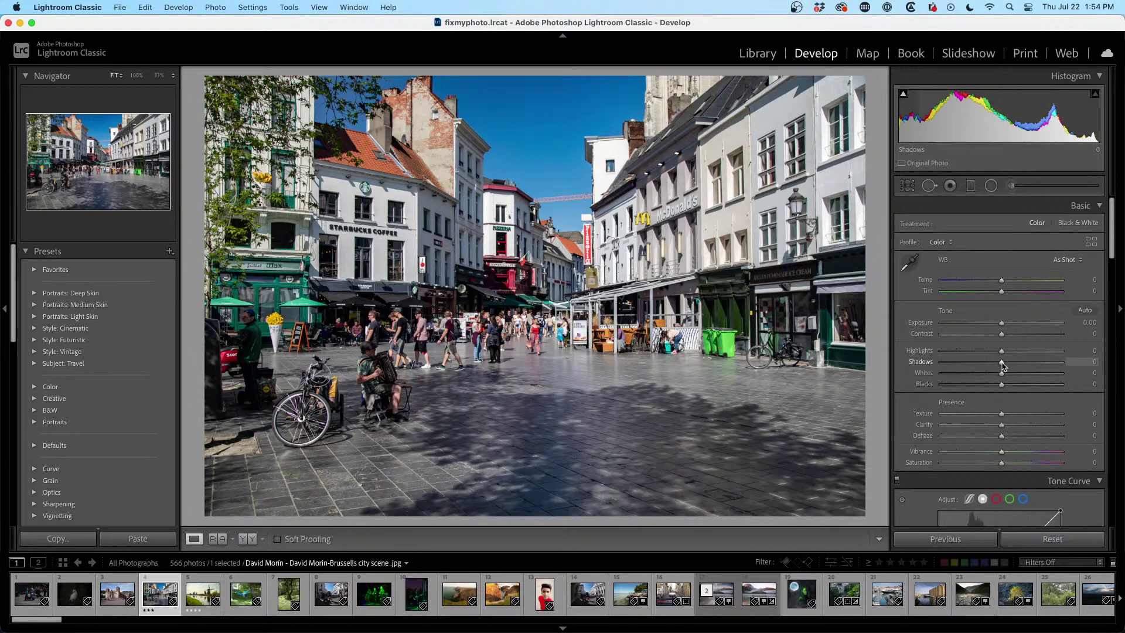
- Set the street photo's Exposure to -0.10, Contrast -17, Highlights -42 and Shadows +74, and sample a neutral building area for white balance
left_click_drag(1003, 364, 996, 323)
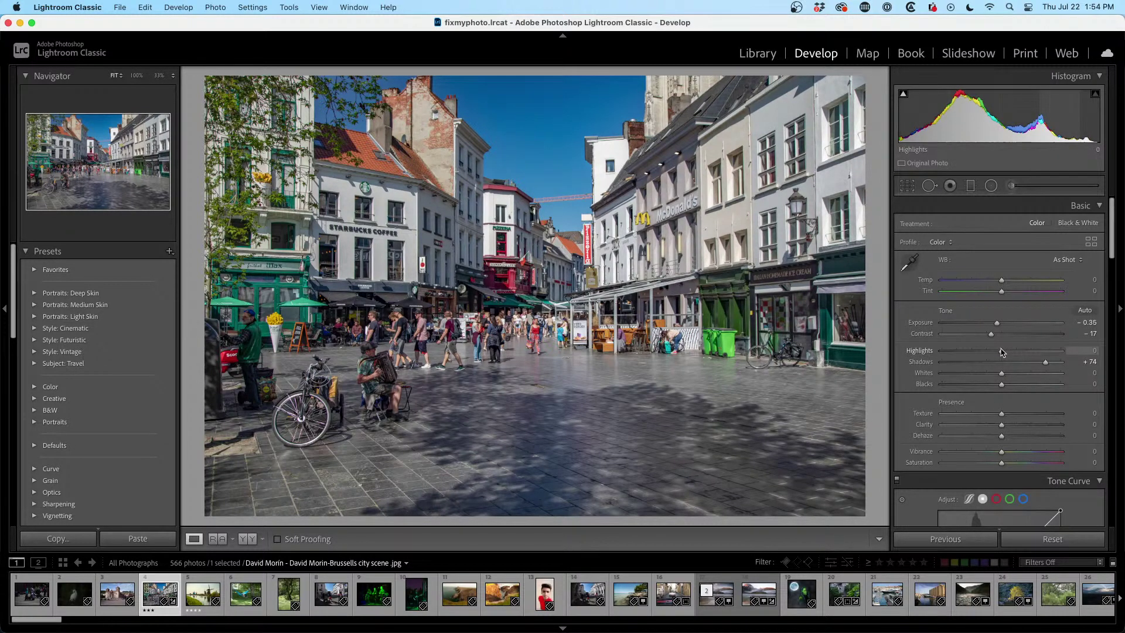
left_click_drag(1001, 352, 1000, 323)
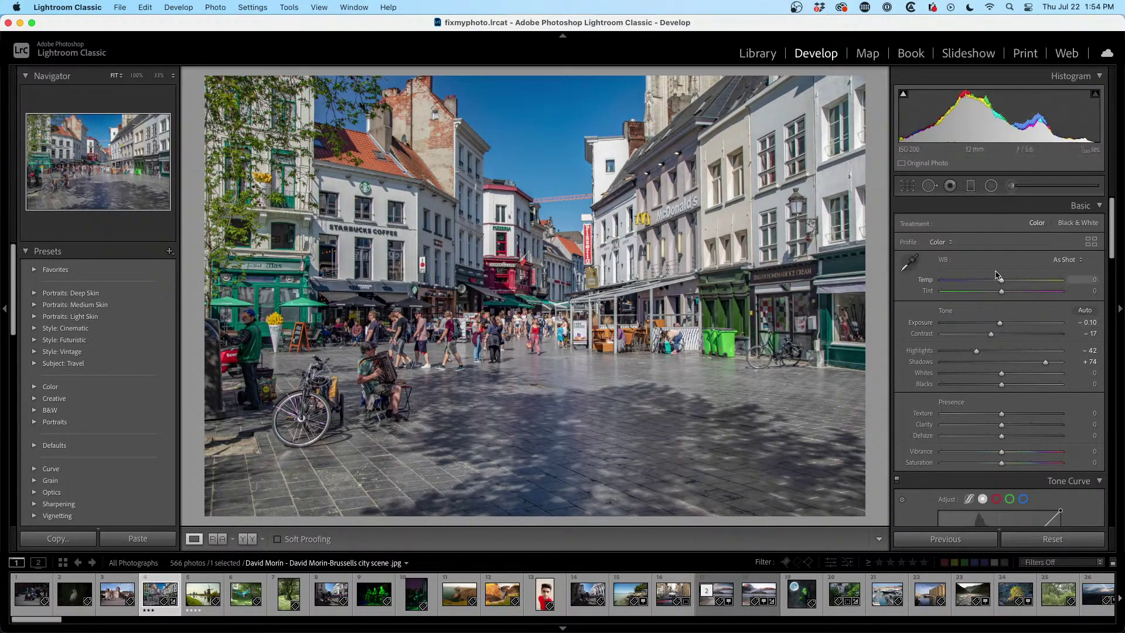
left_click_drag(1000, 280, 1005, 283)
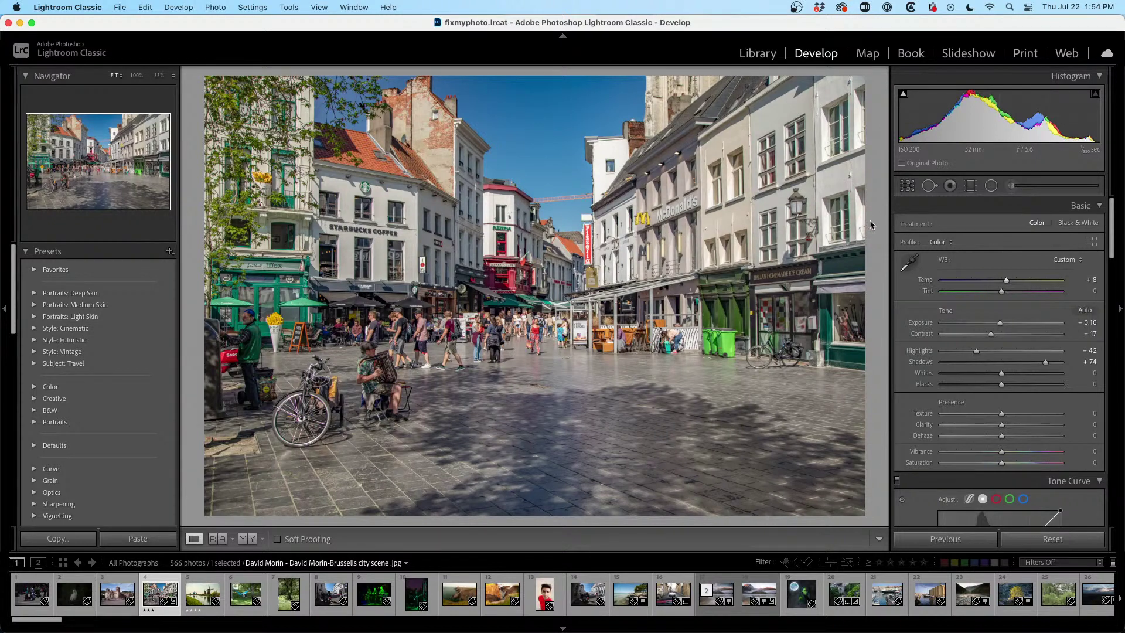
left_click(908, 262)
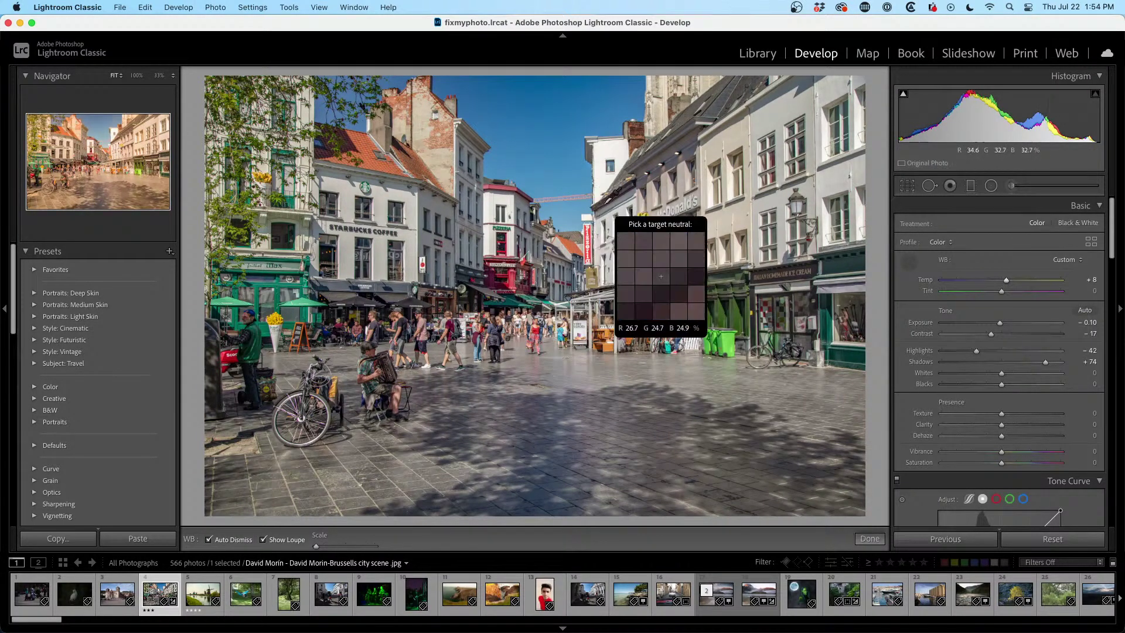
left_click(626, 216)
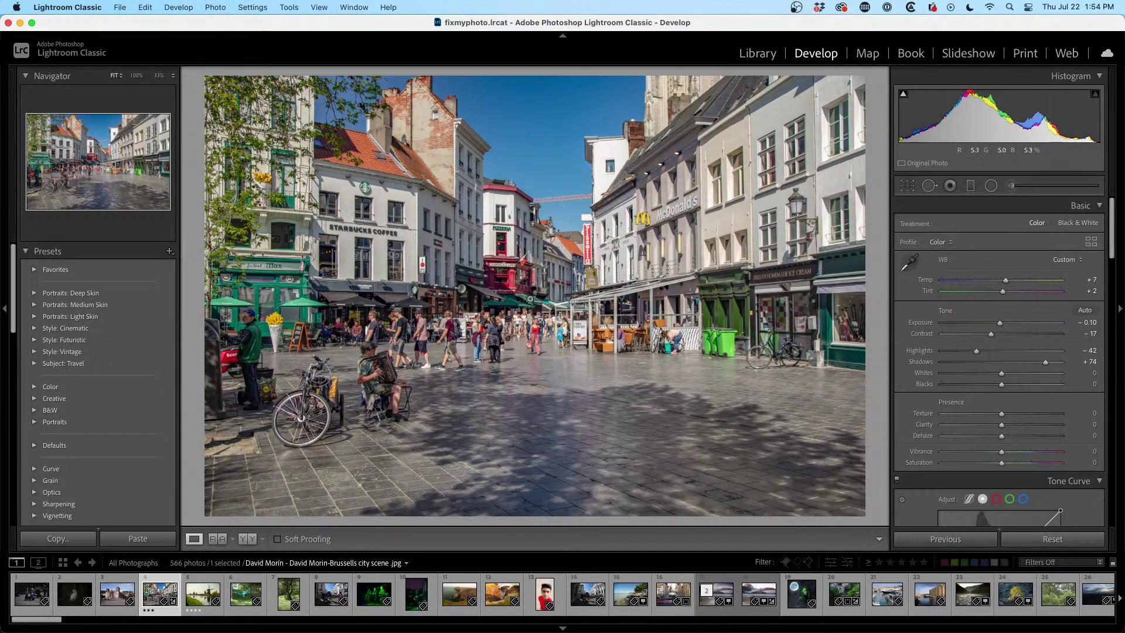
- Compare the street photo before and after its Basic adjustments
scroll(1110, 244, "down", 1)
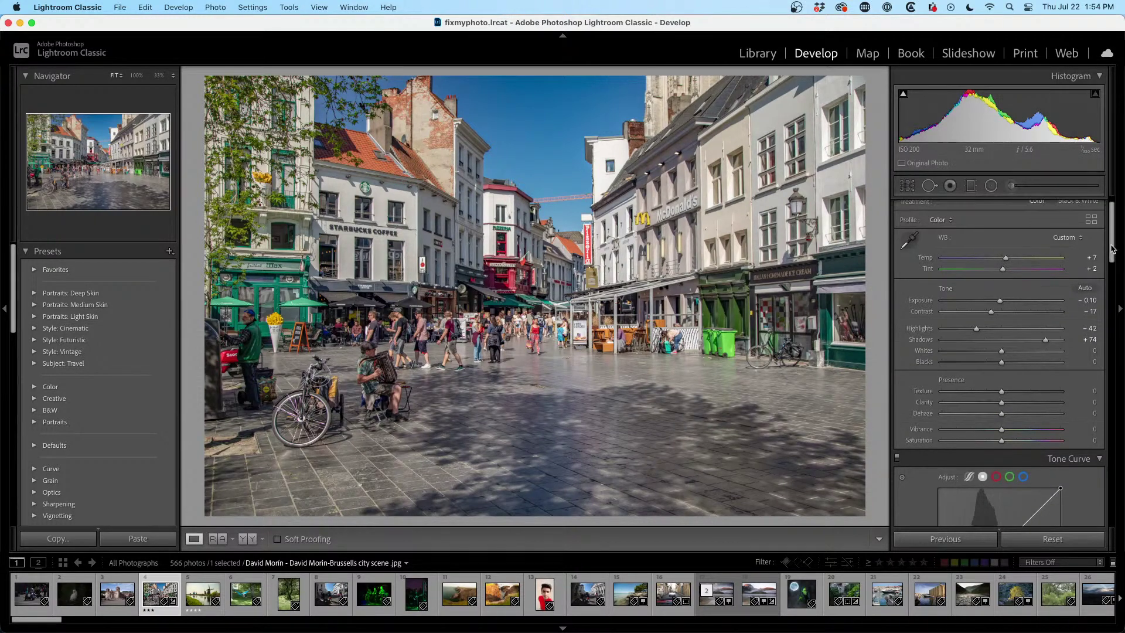
scroll(1113, 242, "up", 1)
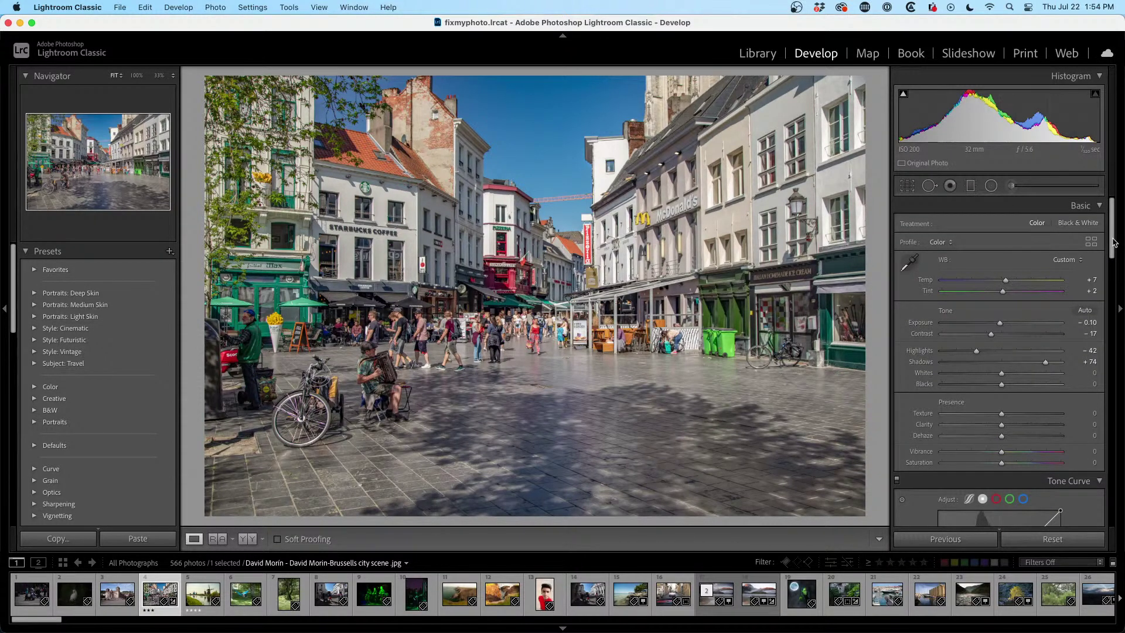
key("backslash")
key("backslash")
key("backslash")
key("backslash")
- Enhance the street photo with Super Resolution and Create Stack enabled
right_click(443, 245)
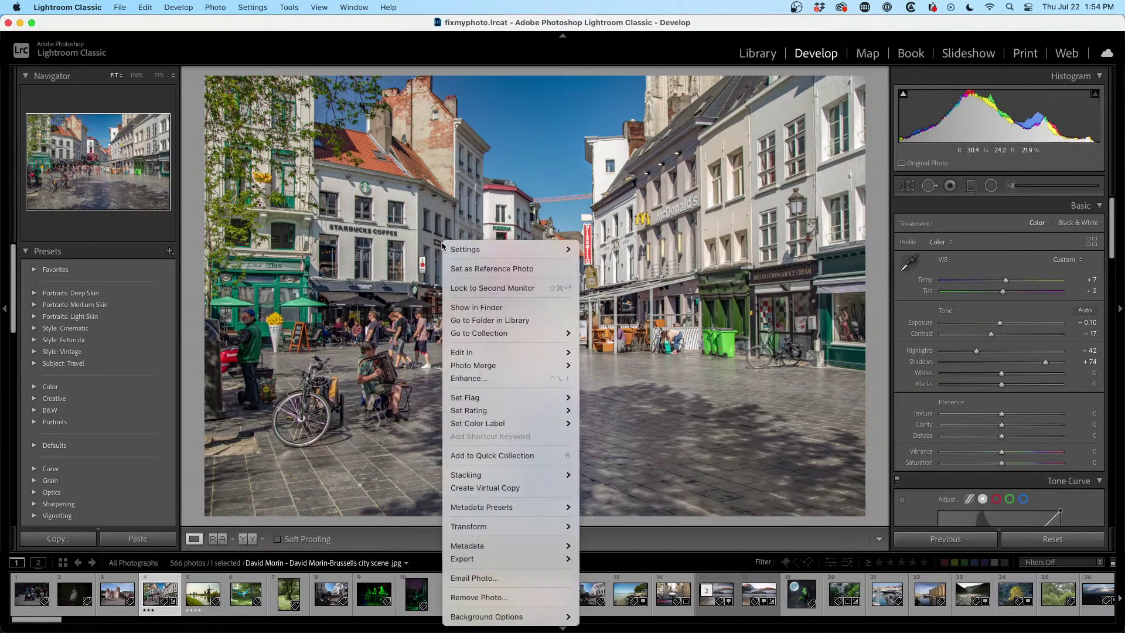
left_click(515, 379)
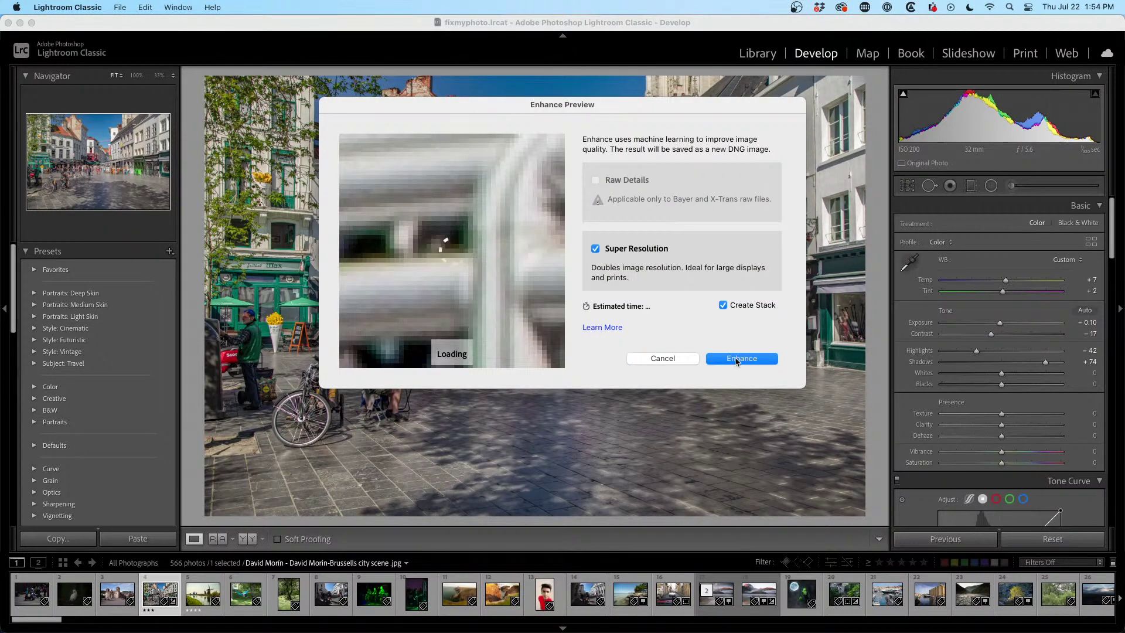
key("Return")
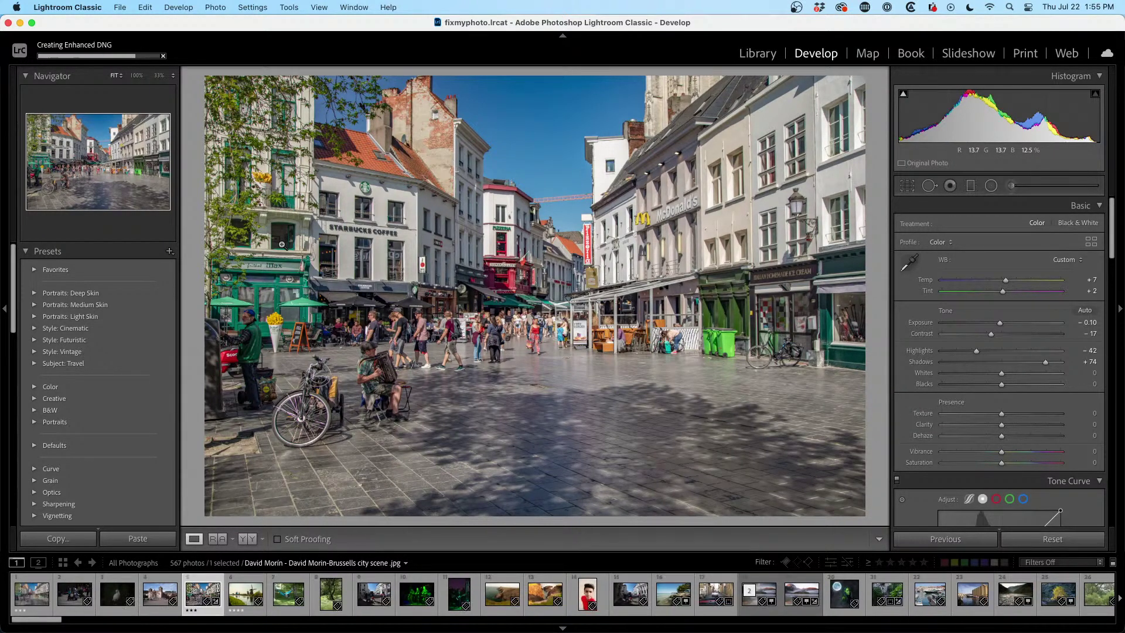
- Select the Enhanced DNG and crop it around the seated accordion player, the bicycle and the pedestrians behind
left_click(22, 591)
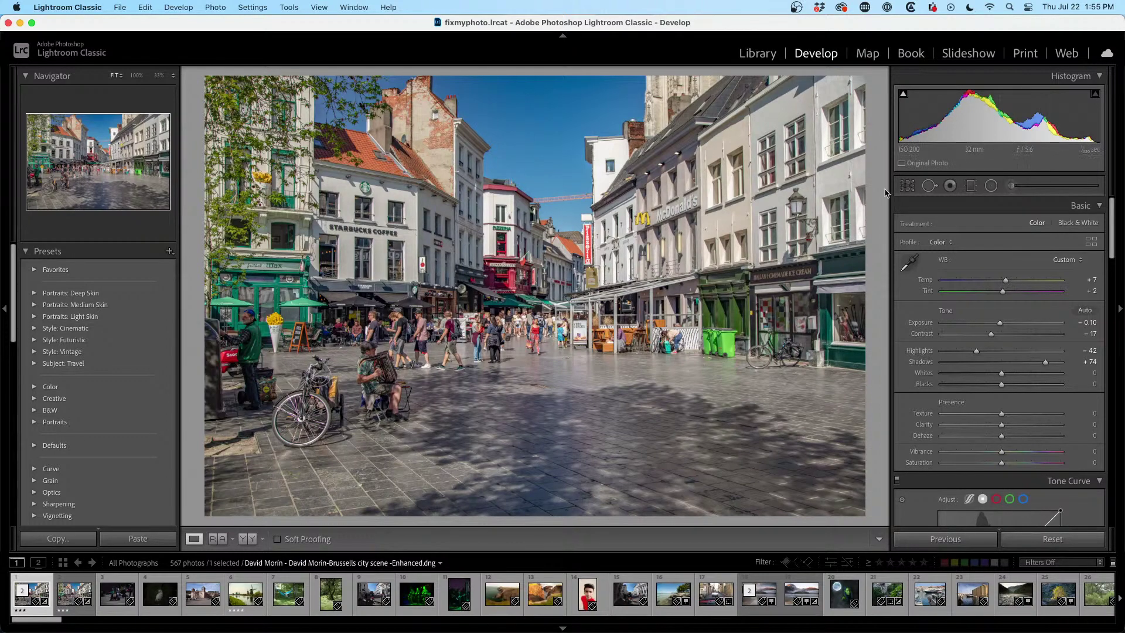
left_click(907, 186)
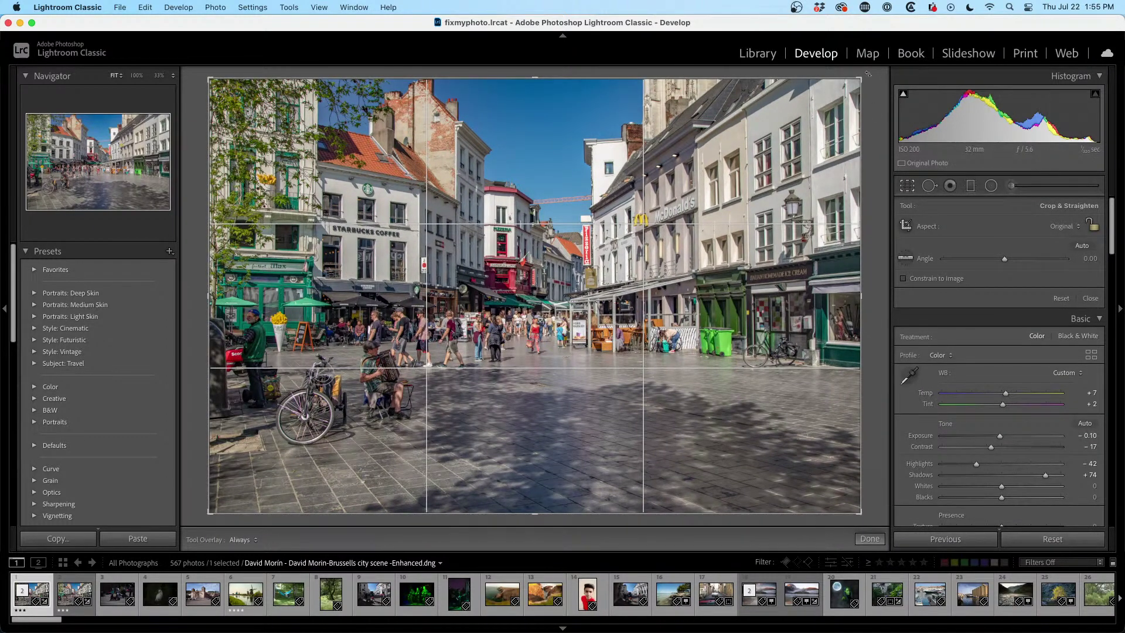
left_click_drag(861, 78, 690, 188)
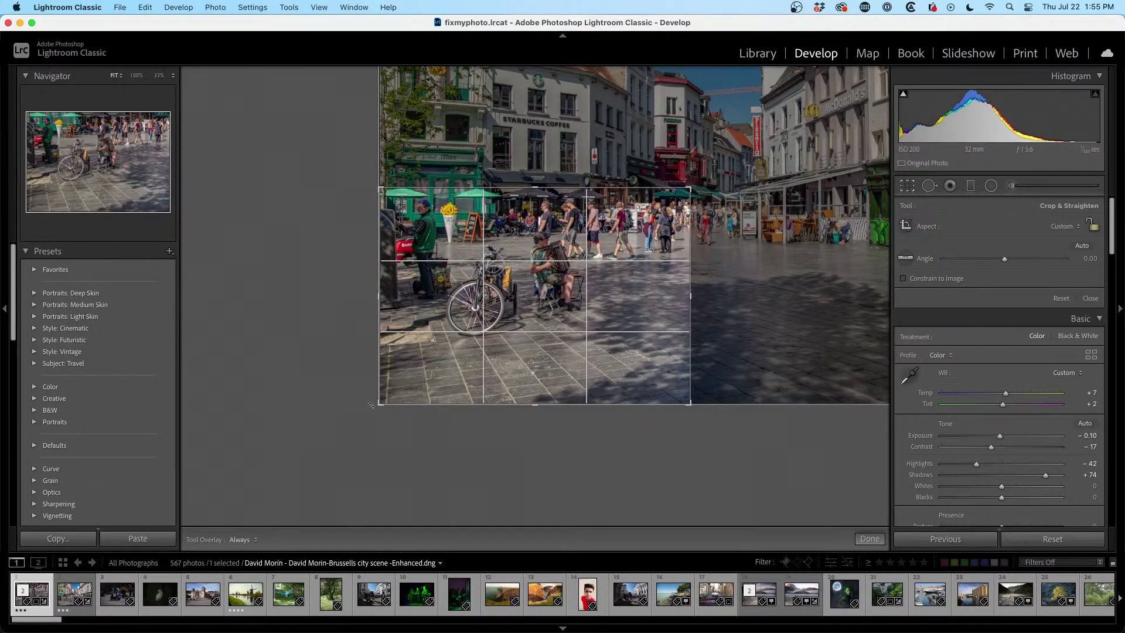
left_click_drag(380, 403, 410, 382)
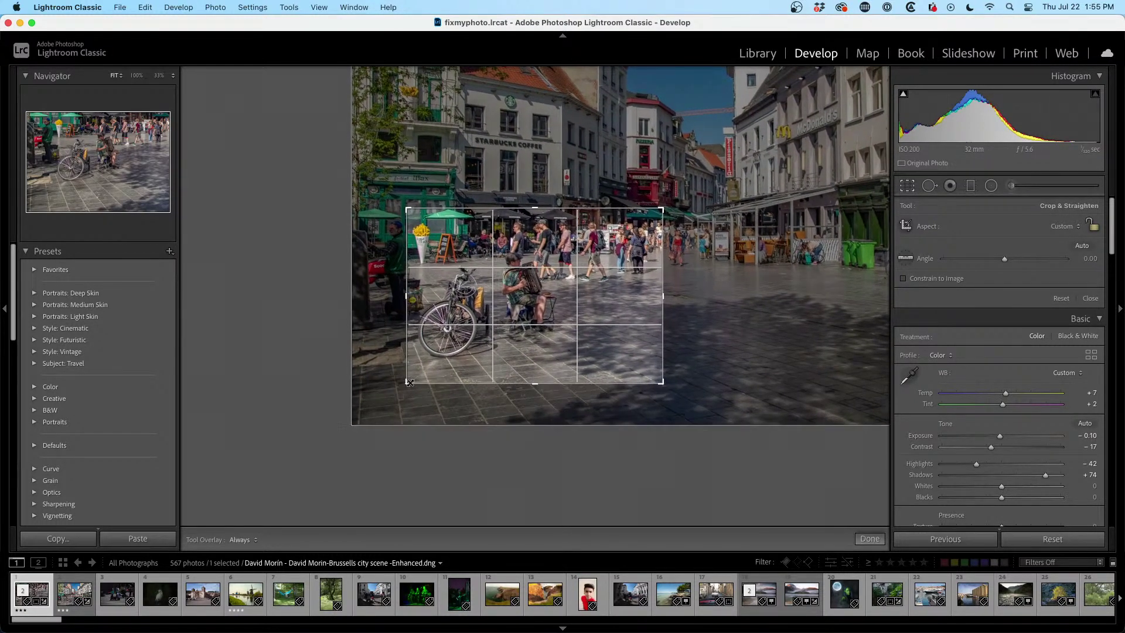
left_click_drag(661, 383, 641, 378)
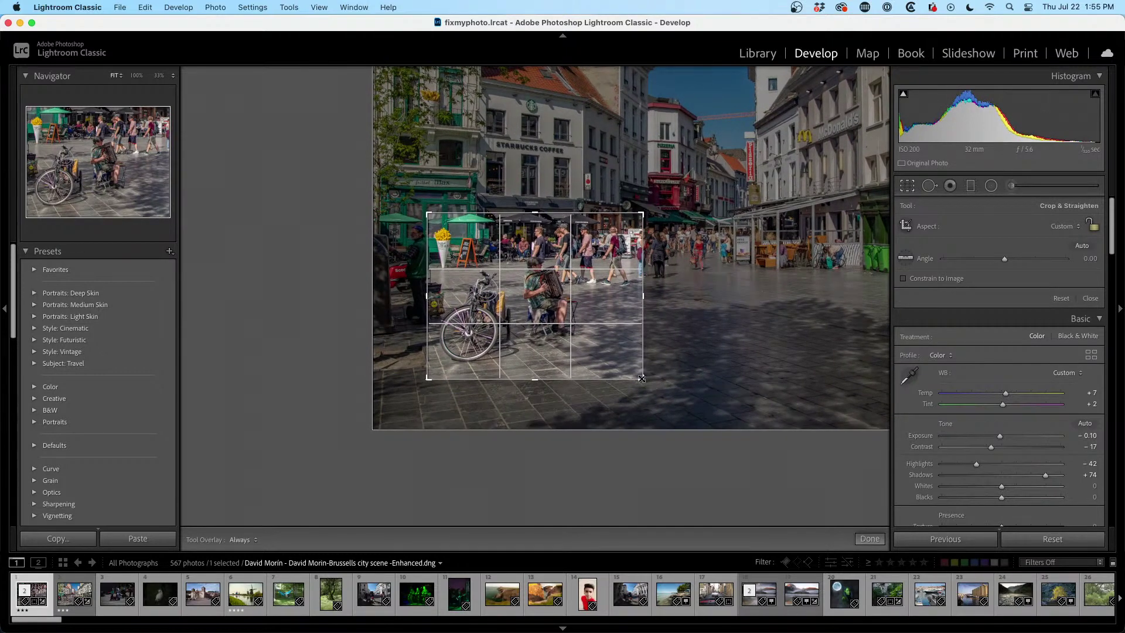
key("Return")
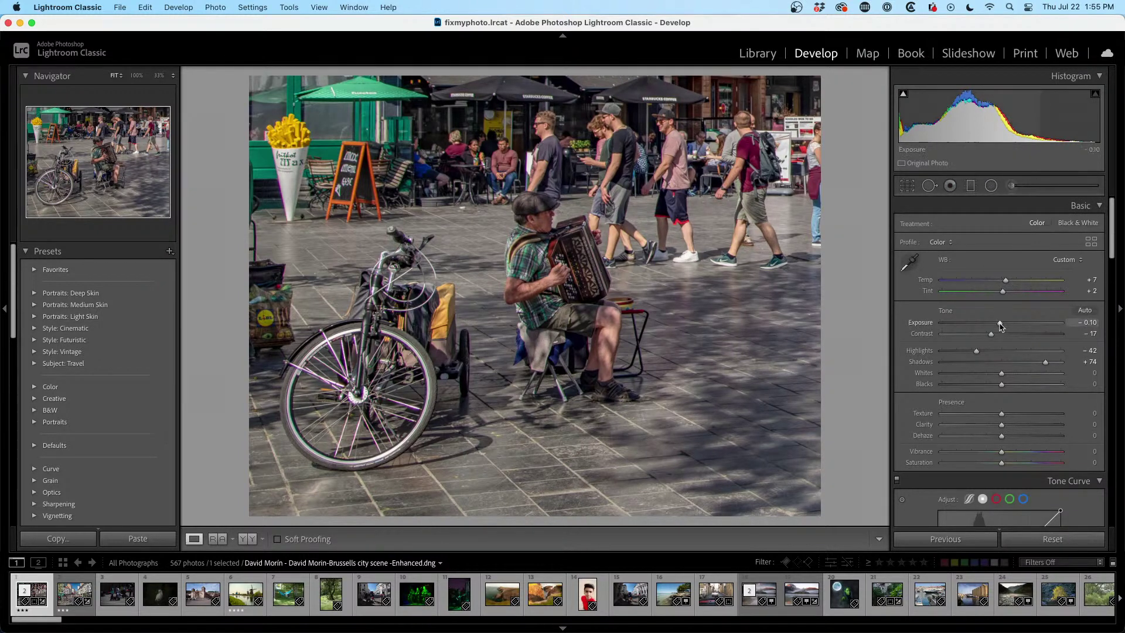
- Set the cropped photo's Exposure to +0.85, Highlights to -52, Shadows to +64 and Temp to +15
left_click_drag(1000, 323, 1004, 324)
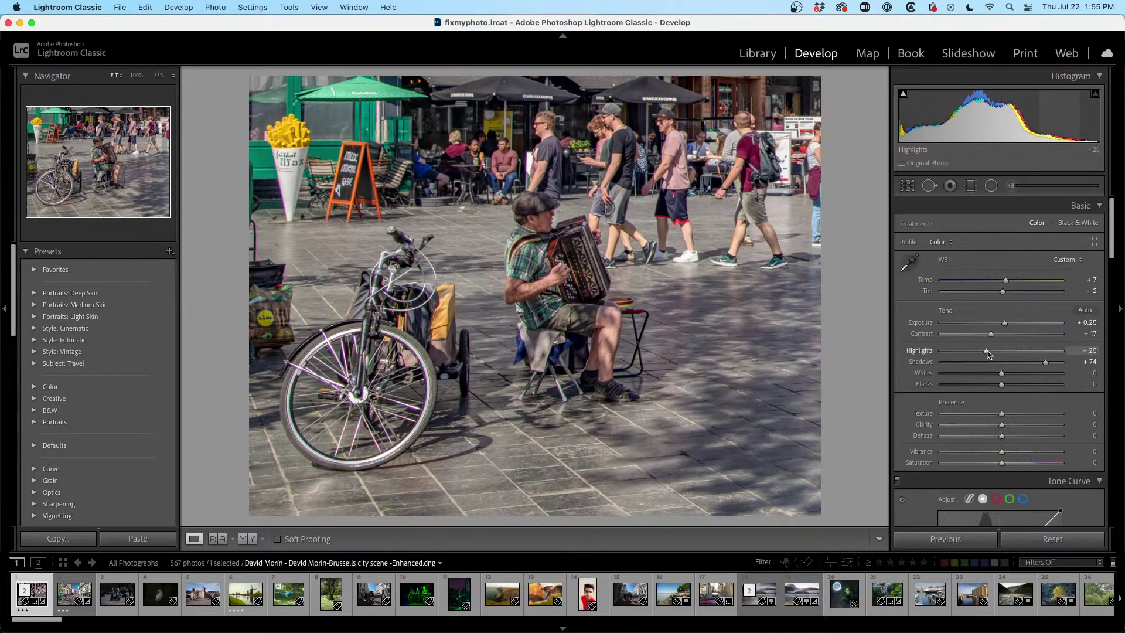
left_click_drag(975, 351, 970, 351)
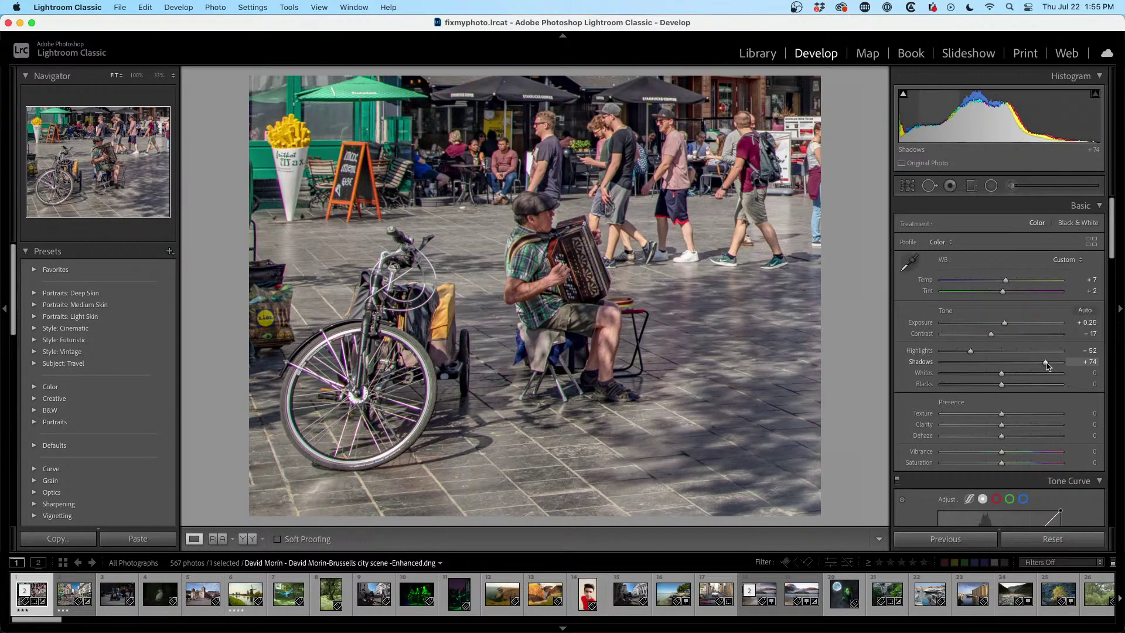
mouse_move(1045, 361)
left_mouse_down()
mouse_move(1024, 364)
mouse_move(1039, 362)
left_mouse_up()
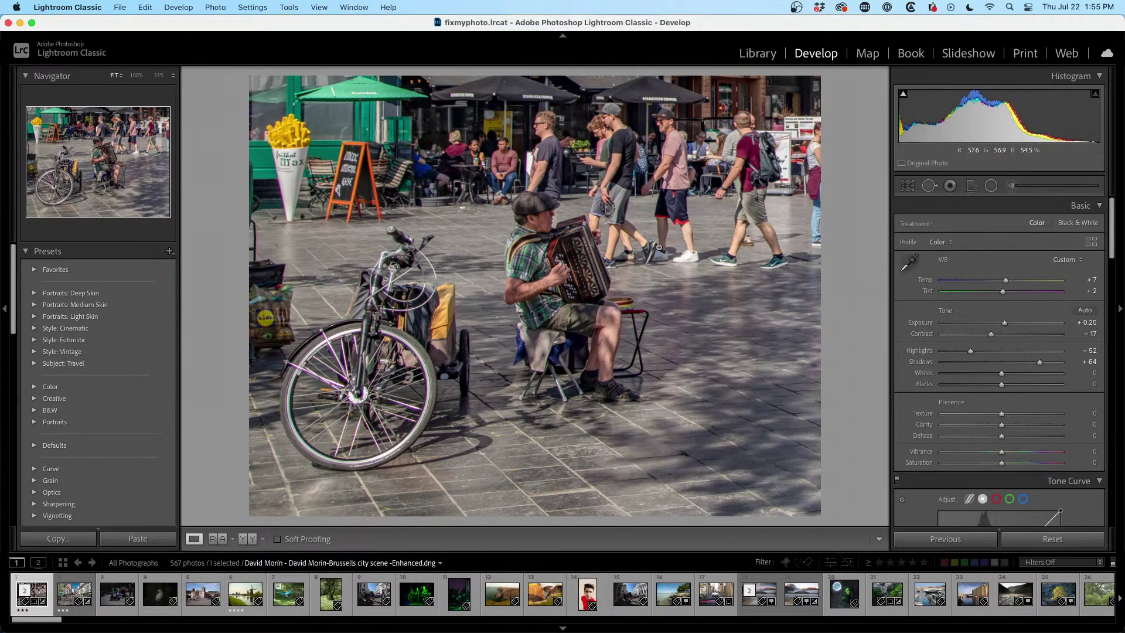
left_click_drag(1004, 323, 1009, 322)
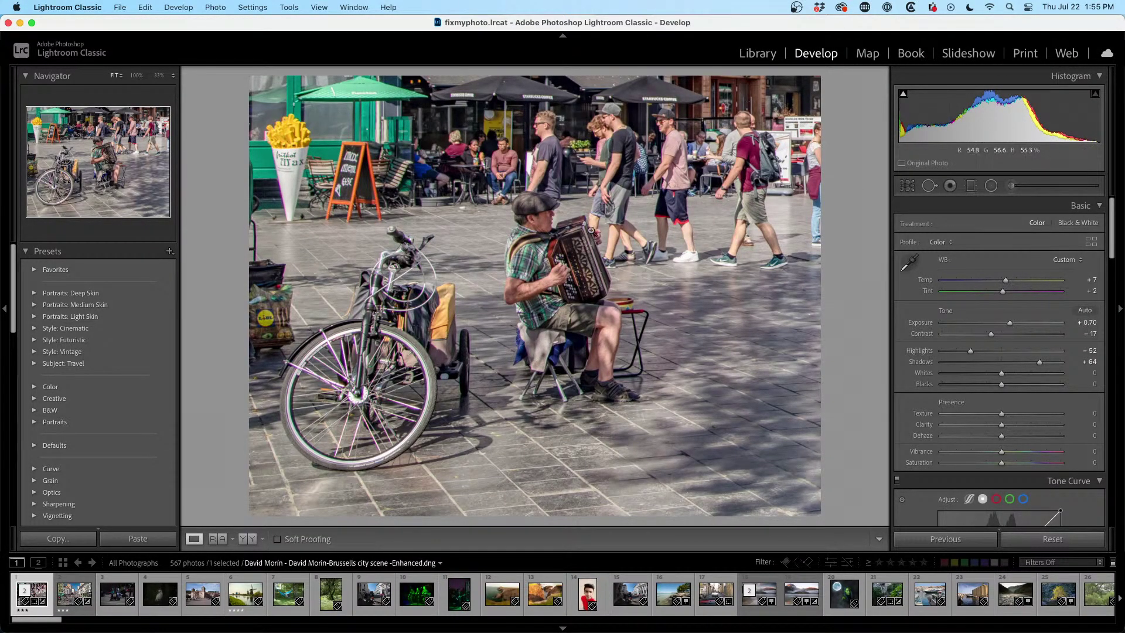
left_click_drag(1010, 324, 1012, 323)
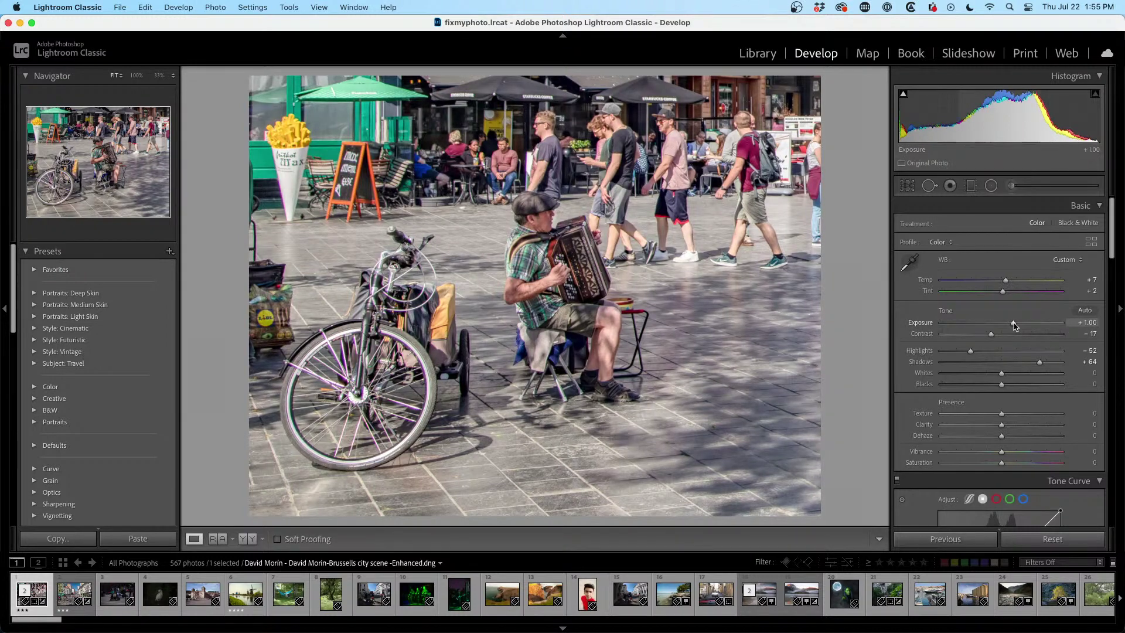
left_click_drag(1007, 281, 1009, 282)
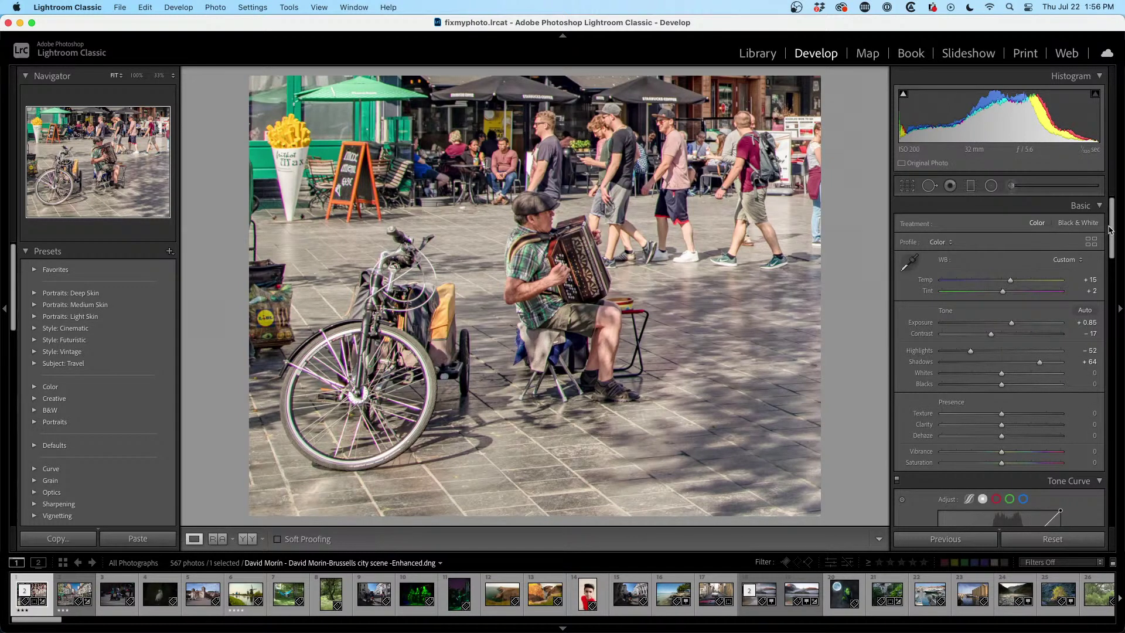
- Add a dark post-crop vignette with Amount -92 and Midpoint 12
left_click_drag(1109, 230, 1103, 410)
scroll(1105, 434, "down", 5)
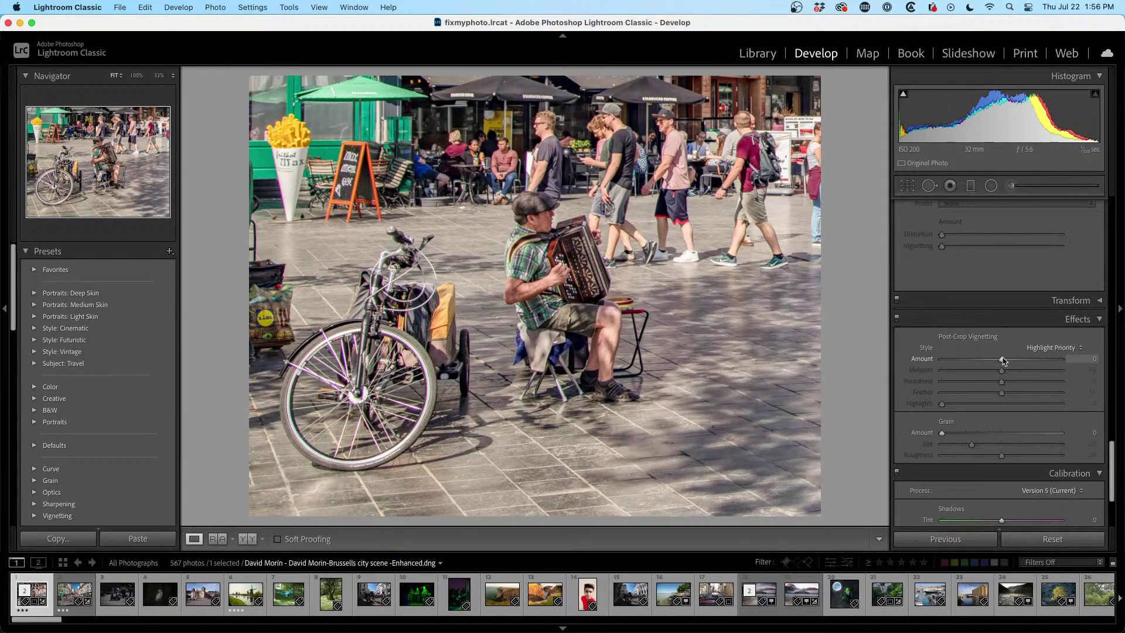
left_click_drag(1002, 359, 958, 383)
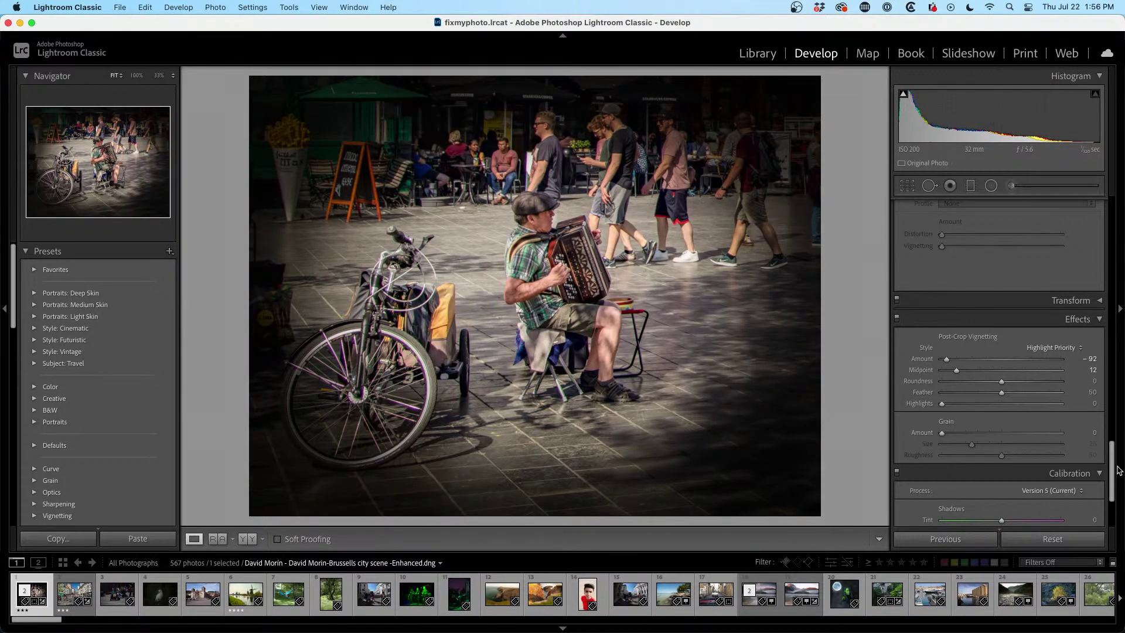
- Set Texture to +21, Clarity to +36 and Temp to +9 on the accordion player photo
left_click_drag(1115, 474, 1098, 228)
scroll(1097, 228, "down", 2)
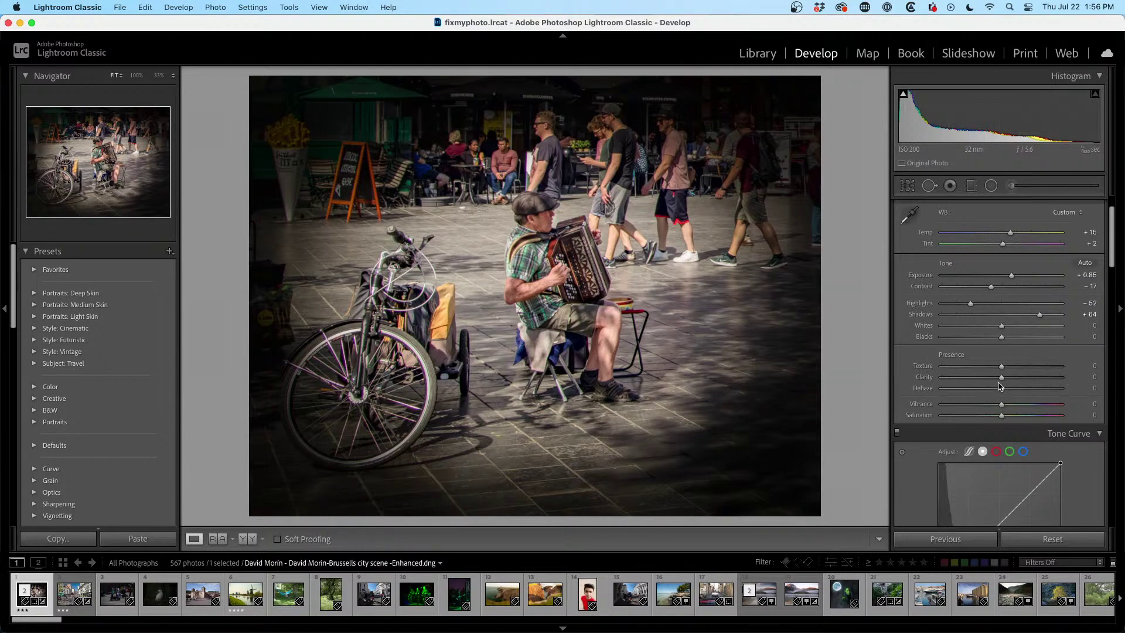
mouse_move(1002, 381)
left_mouse_down()
mouse_move(1040, 383)
mouse_move(1014, 369)
left_mouse_up()
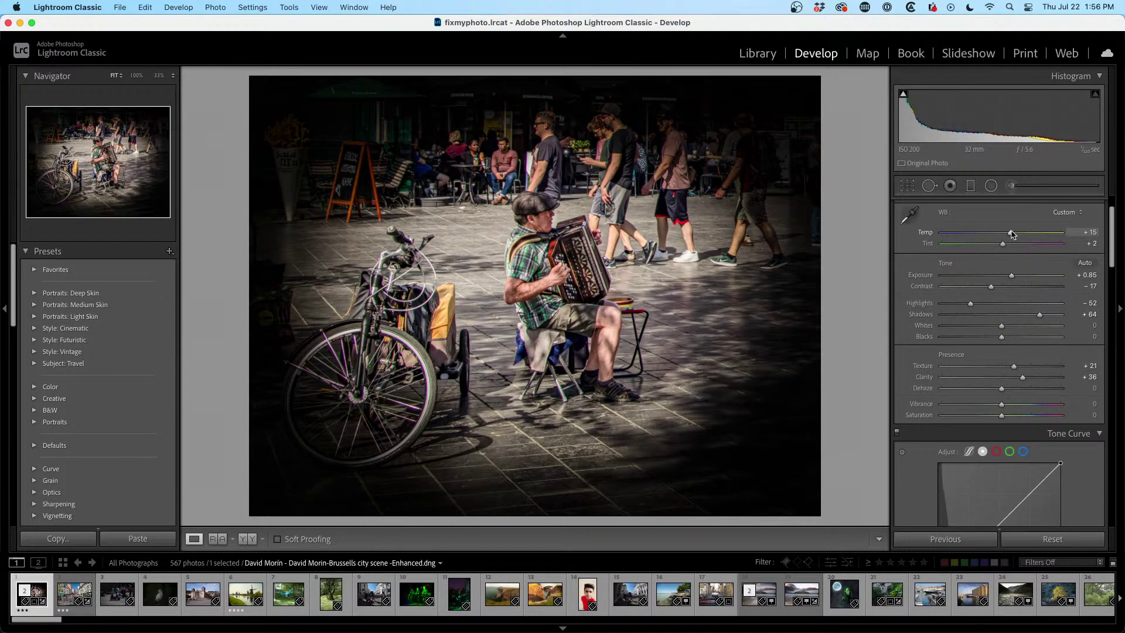
left_click_drag(1012, 234, 1009, 234)
scroll(1109, 246, "down", 1)
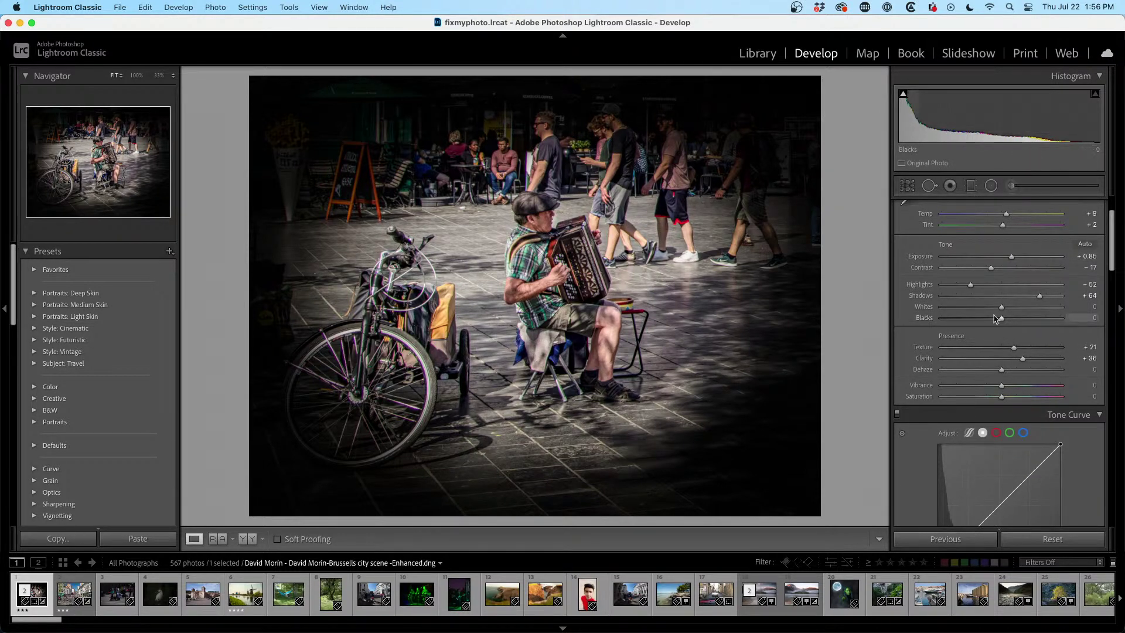
- Set Whites to -52, Blacks +13, Texture +16, Clarity +30, Dehaze +14, Vibrance +41 and Saturation -38, and compare before and after
left_click_drag(1001, 309, 1025, 384)
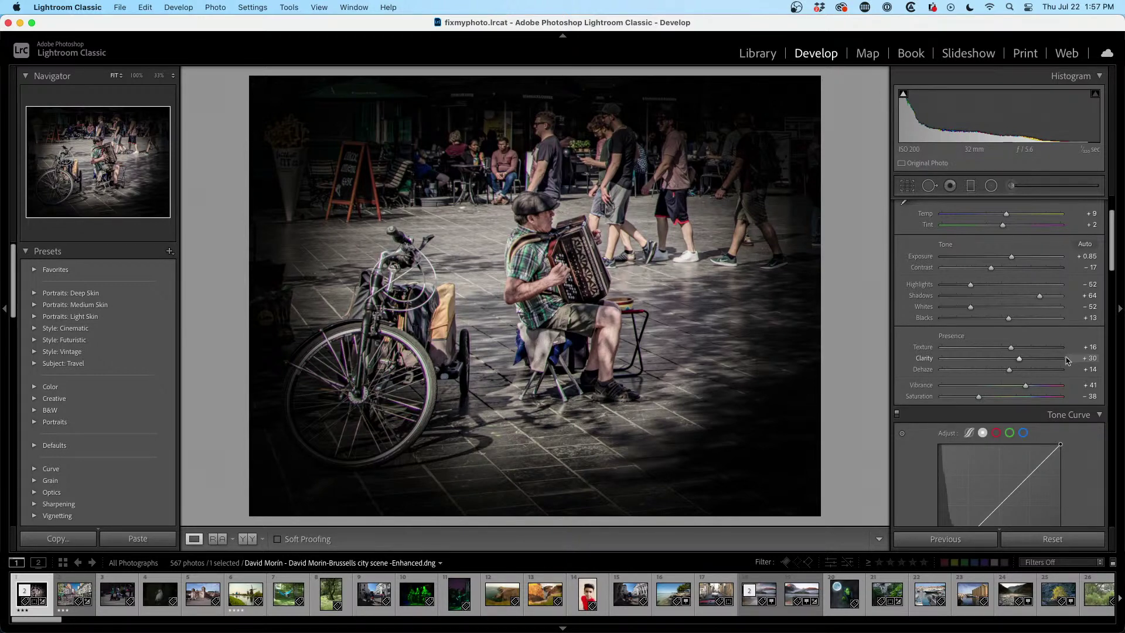
key("backslash")
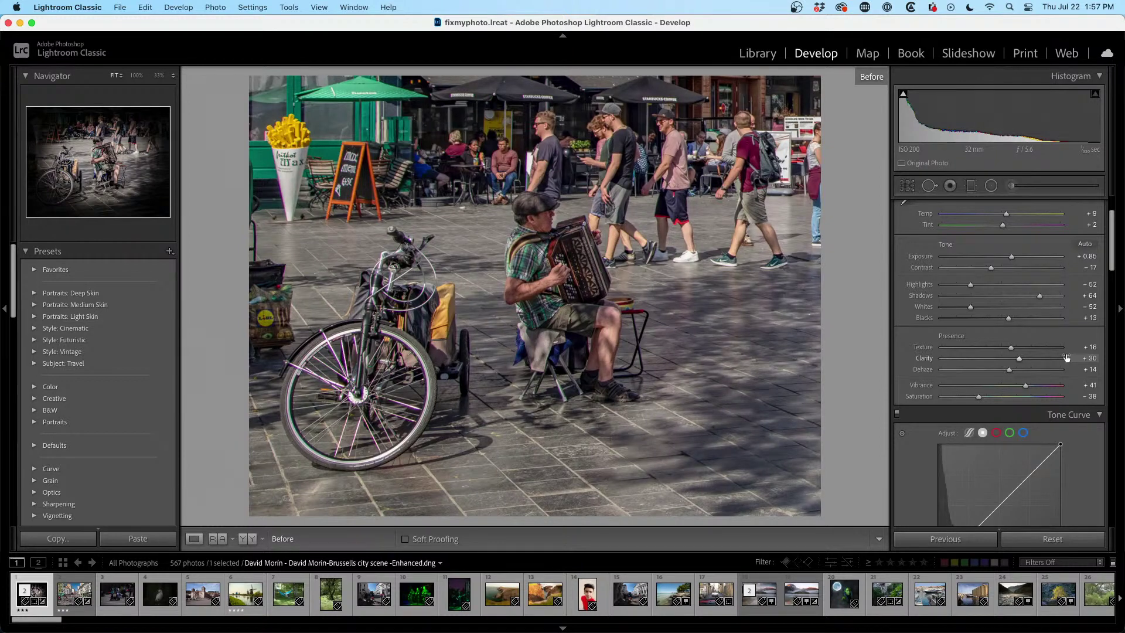
key("backslash")
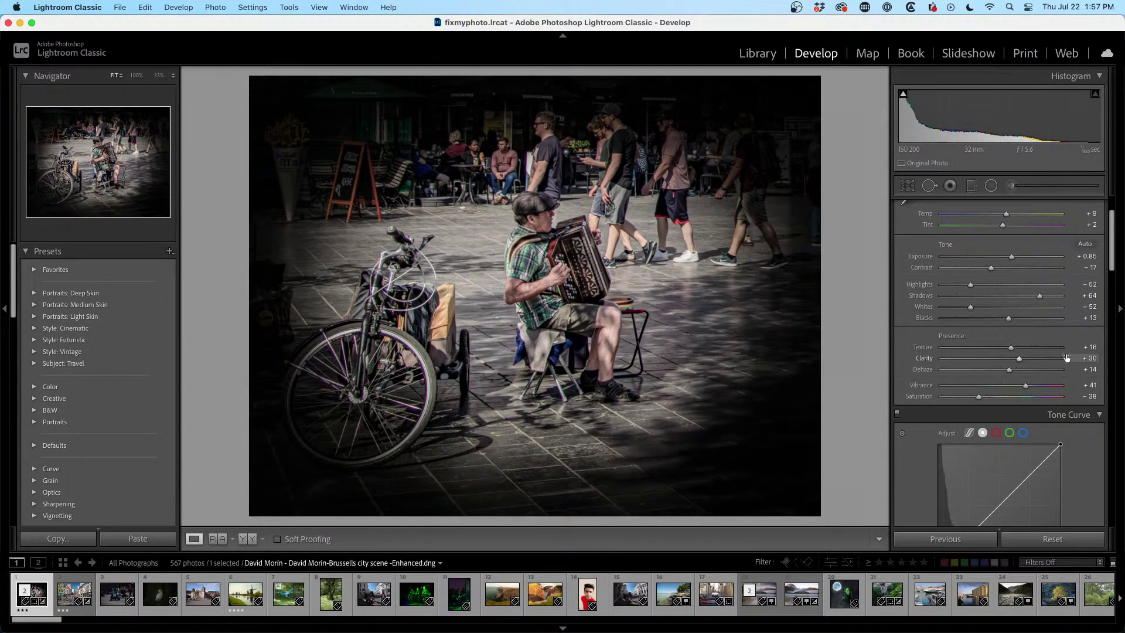